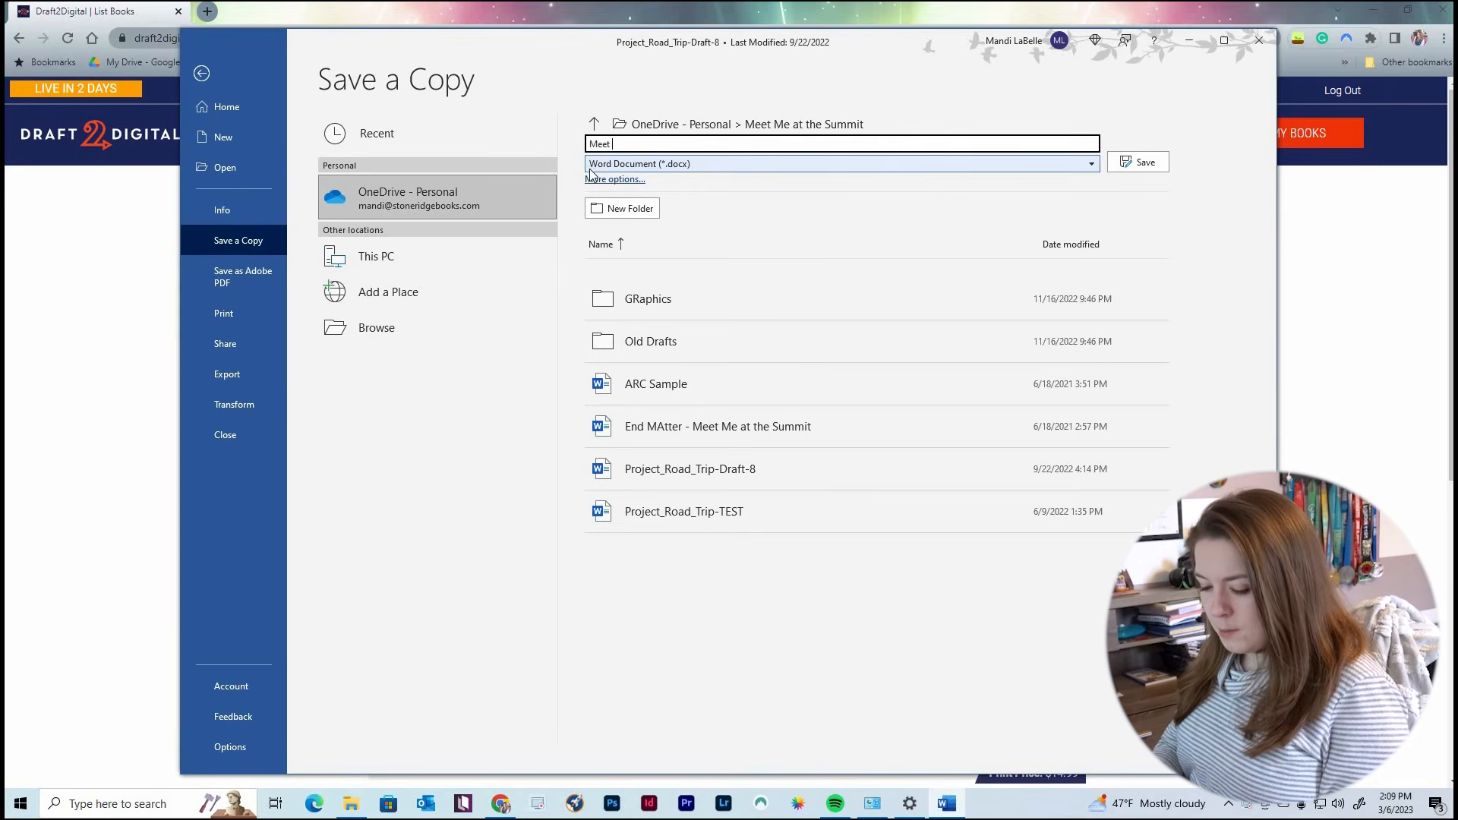
# Save a copy of the manuscript as "Meet me at the summit-D2D" in Word Document (*.docx) format.
pyautogui.write('mmit-D2D')
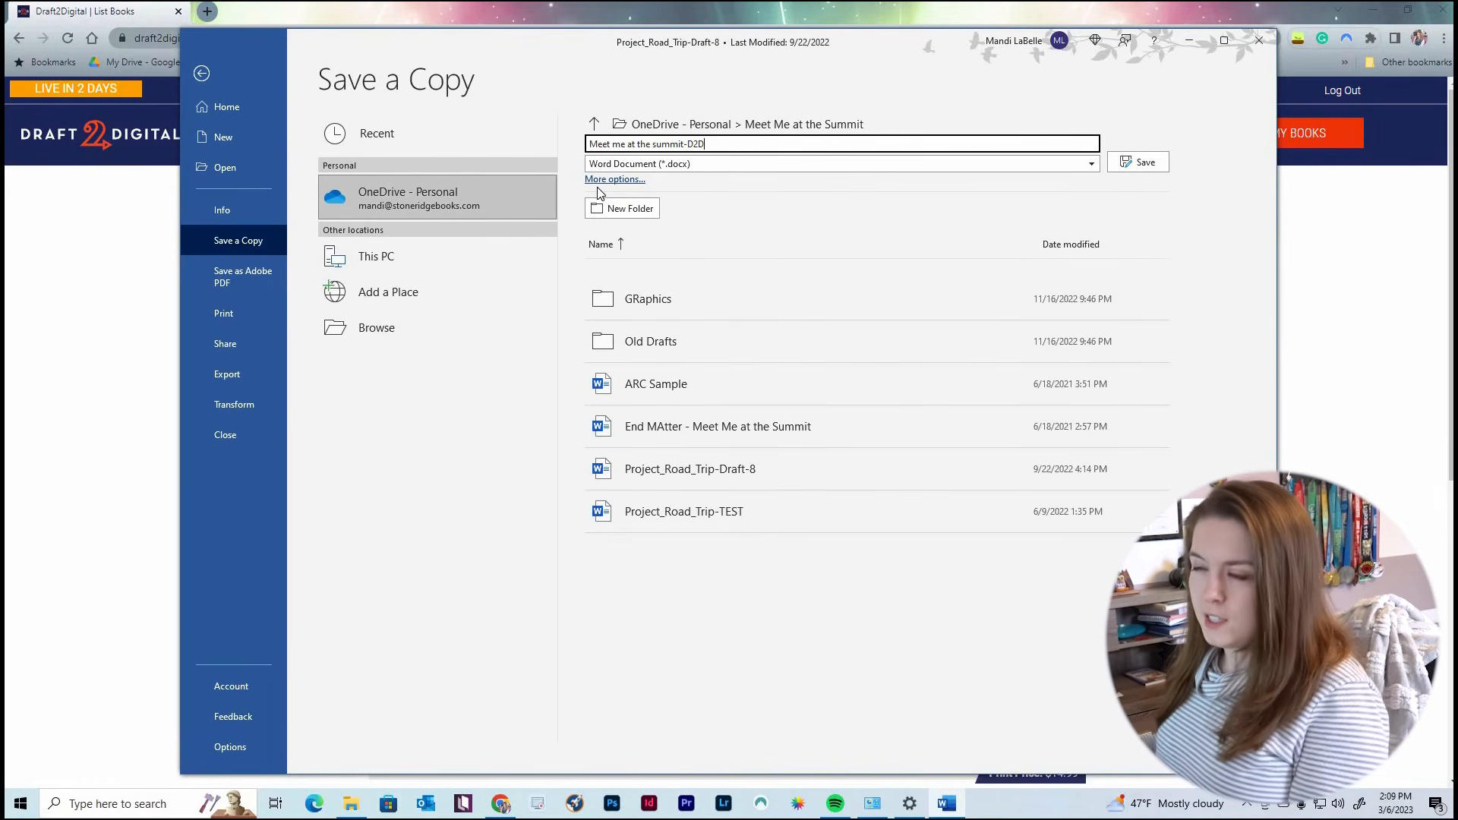
pyautogui.click(1139, 161)
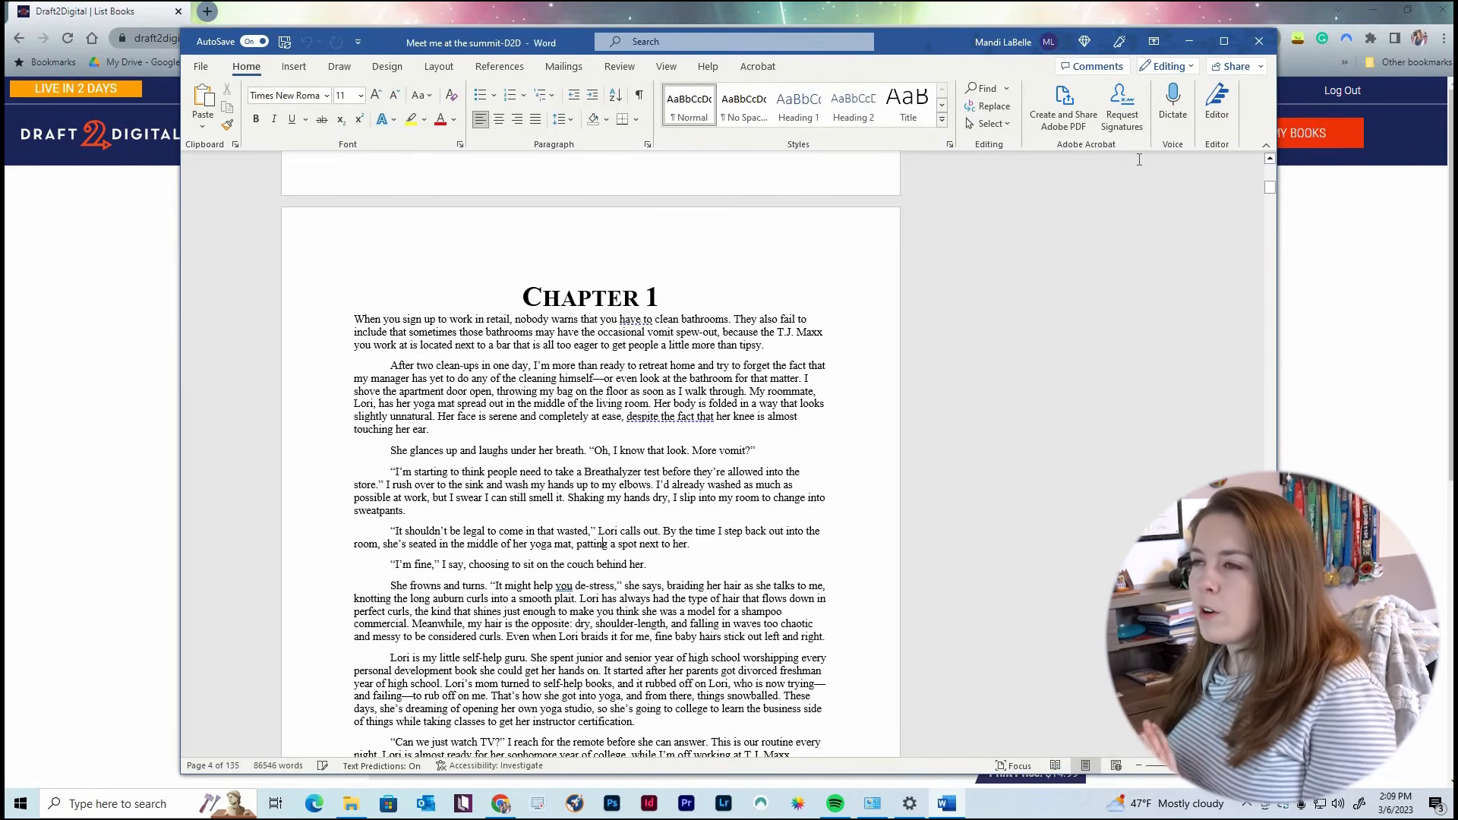
# Delete the dedication and the rest of the front matter so the manuscript starts directly with Chapter 1.
pyautogui.scroll(5, 637, 262)
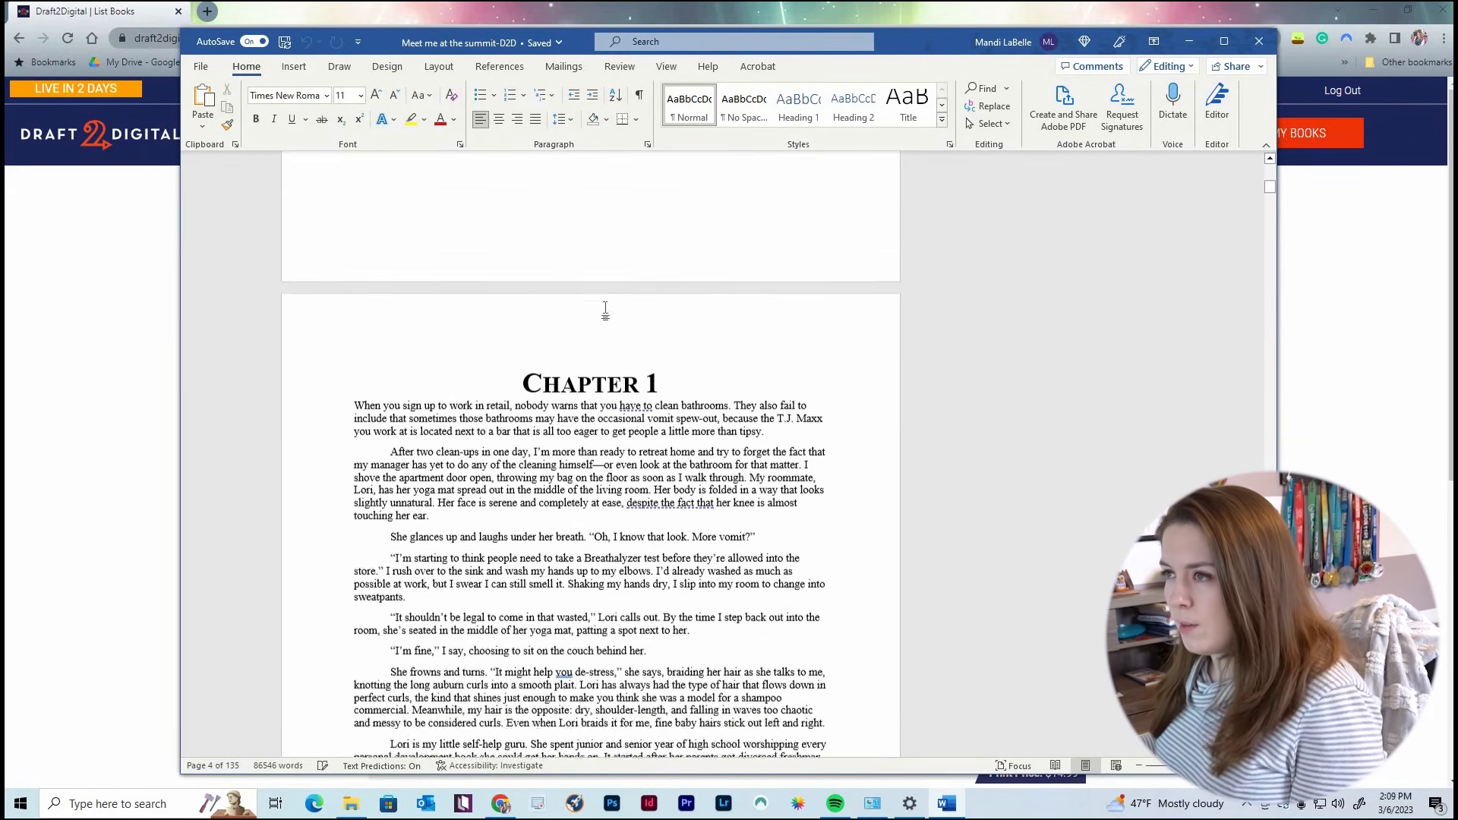
pyautogui.scroll(-5, 547, 403)
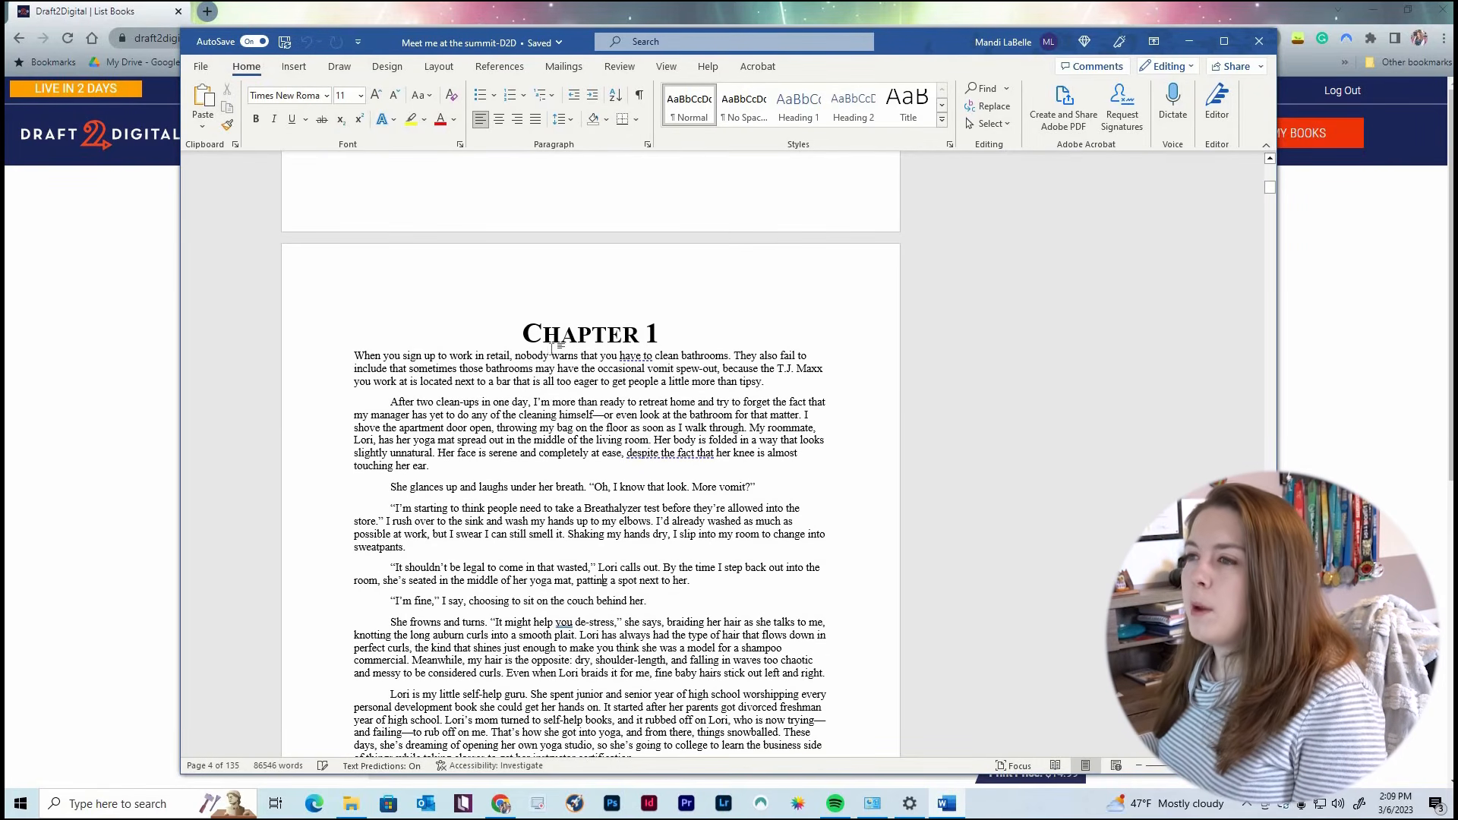
pyautogui.scroll(18, 539, 351)
pyautogui.scroll(2, 515, 438)
pyautogui.moveTo(515, 438); pyautogui.dragTo(162, 152)
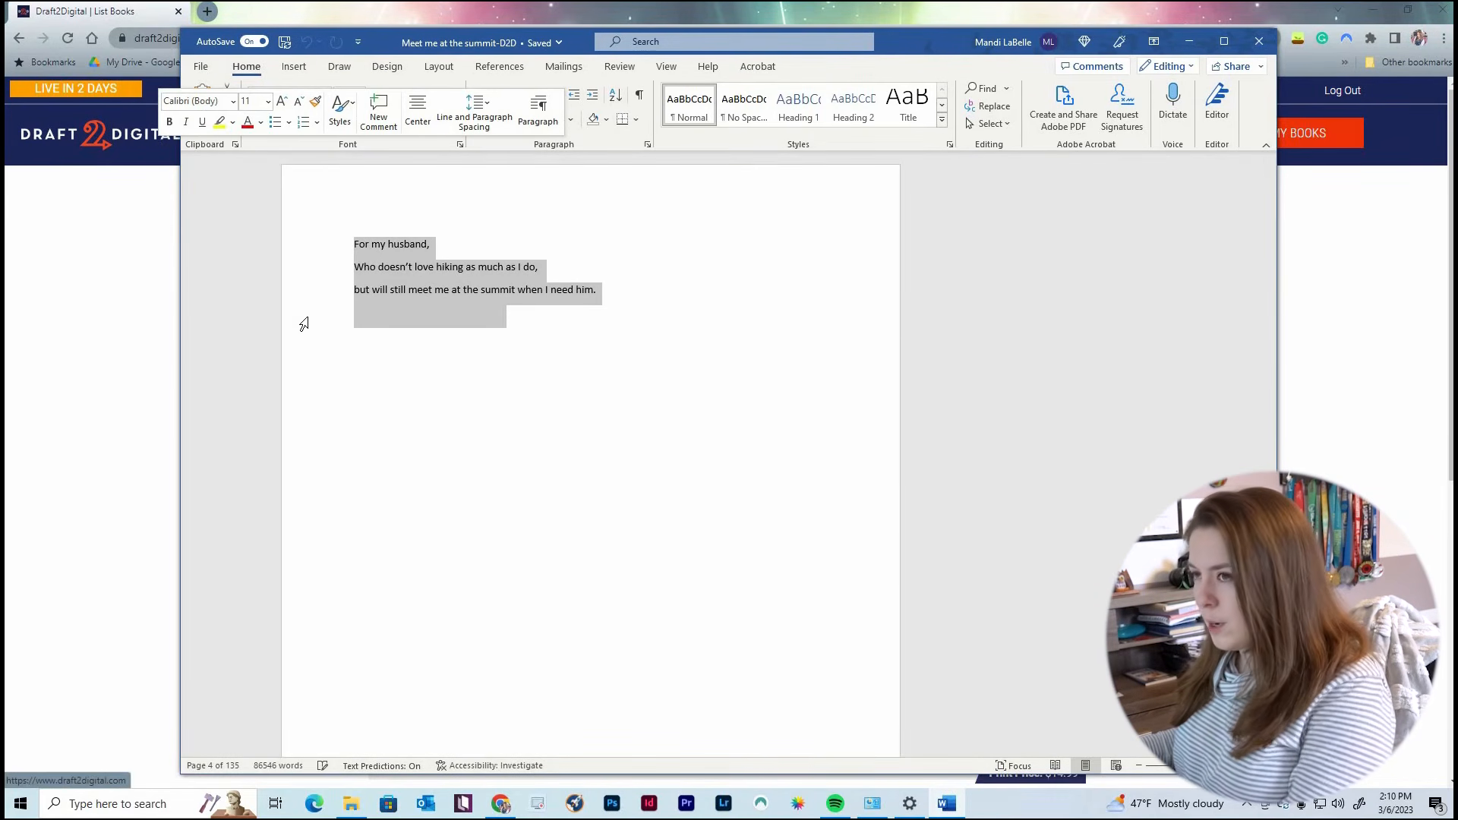
pyautogui.press('Delete')
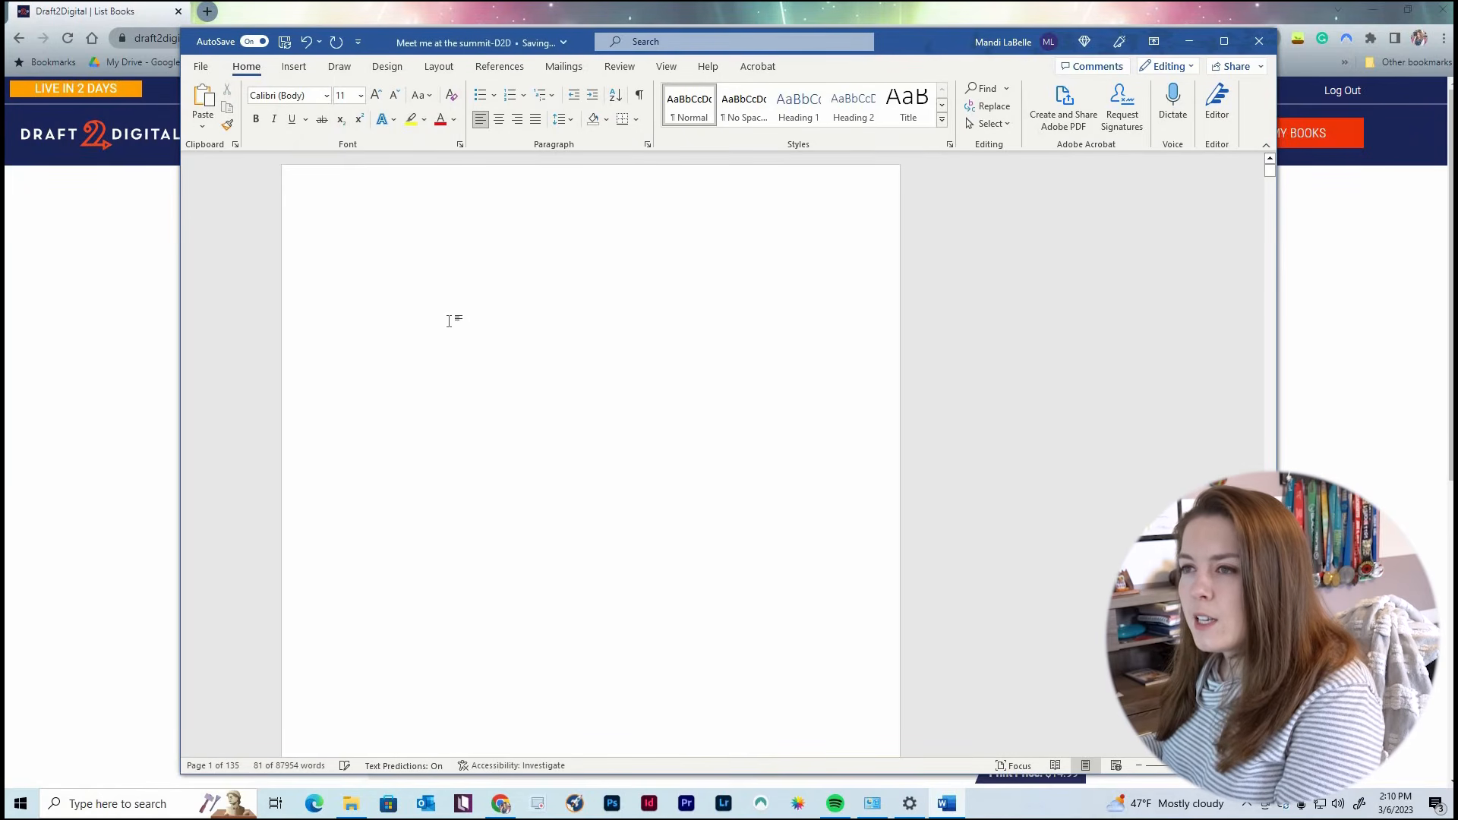
pyautogui.press('Delete')
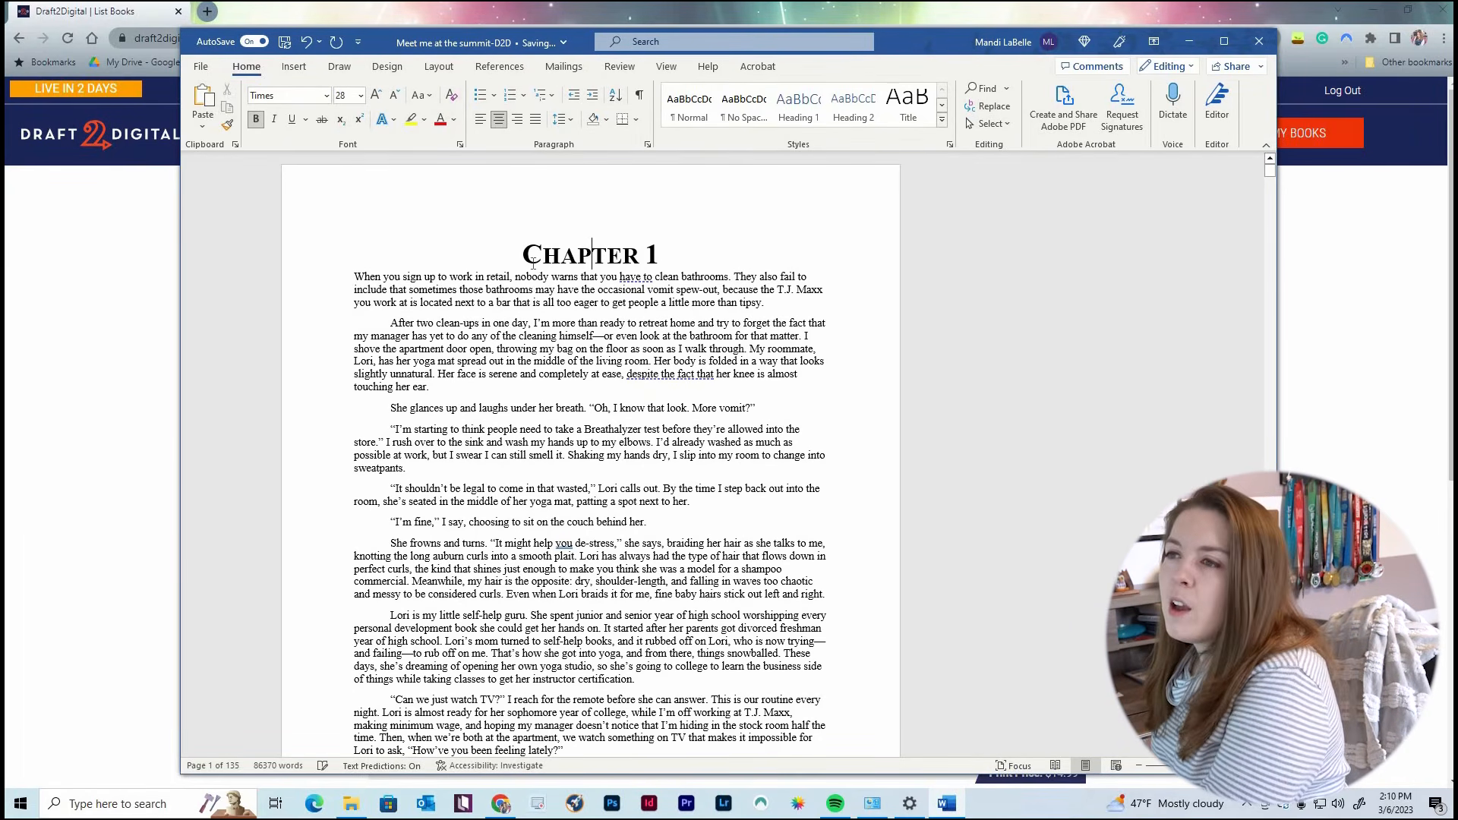
# Examine the formatting of the Chapter 1 heading and its body text, and of the Acknowledgements heading at the document's end.
pyautogui.moveTo(524, 254); pyautogui.dragTo(656, 257)
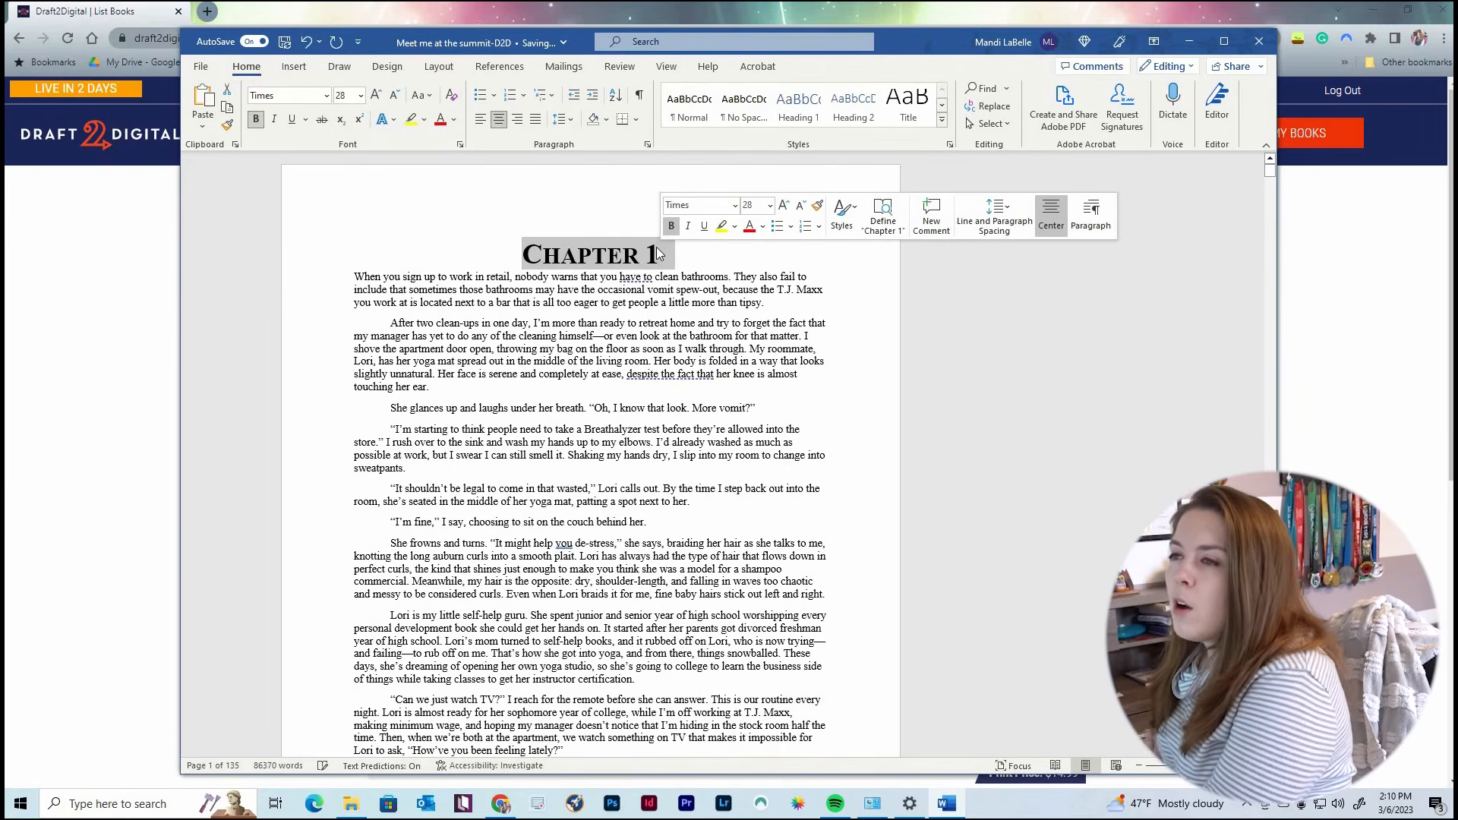
pyautogui.click(592, 255)
pyautogui.moveTo(354, 276); pyautogui.dragTo(689, 596)
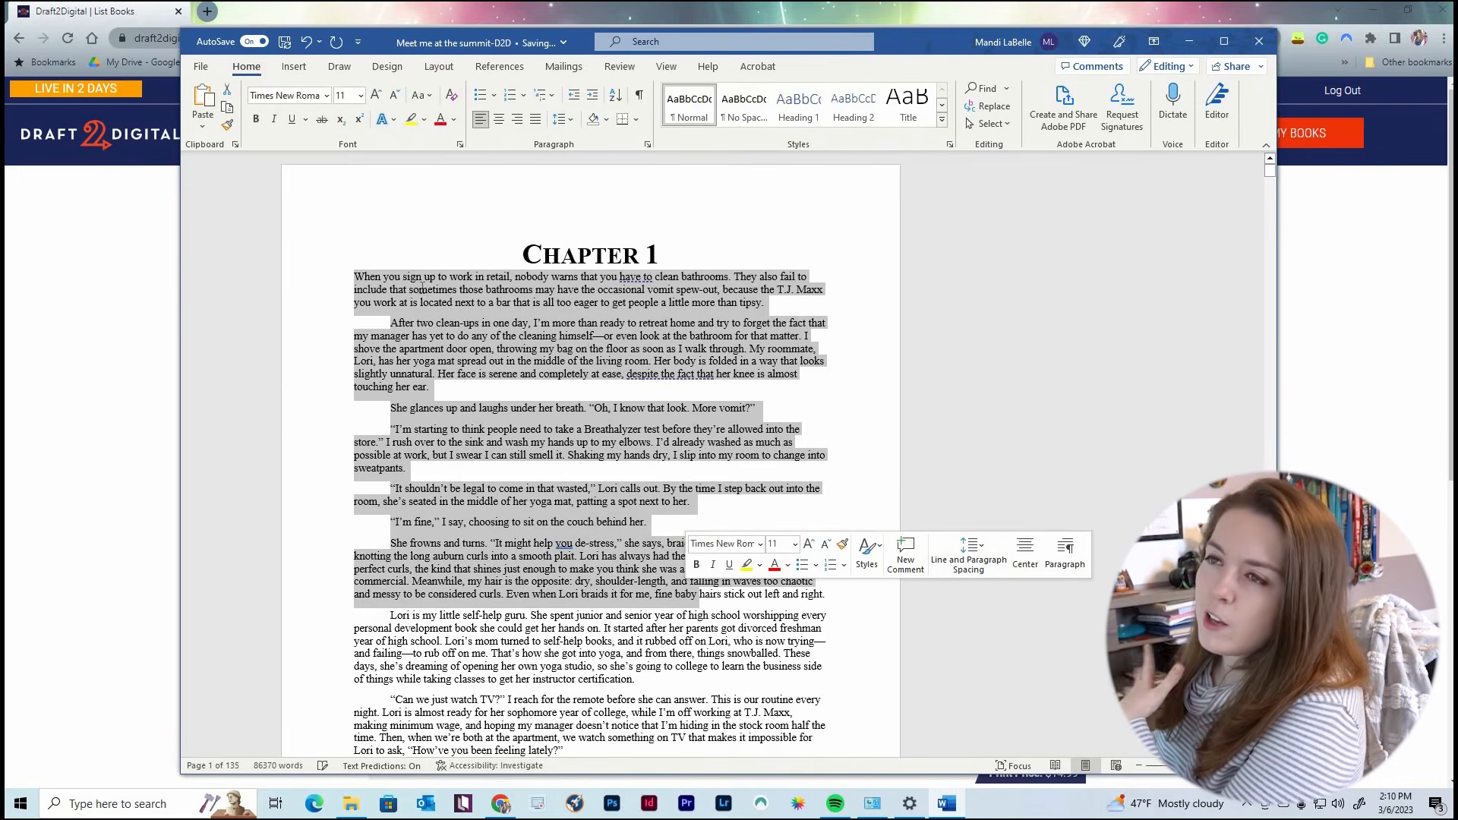
pyautogui.click(422, 289)
pyautogui.scroll(-8, 445, 332)
pyautogui.scroll(-6, 444, 332)
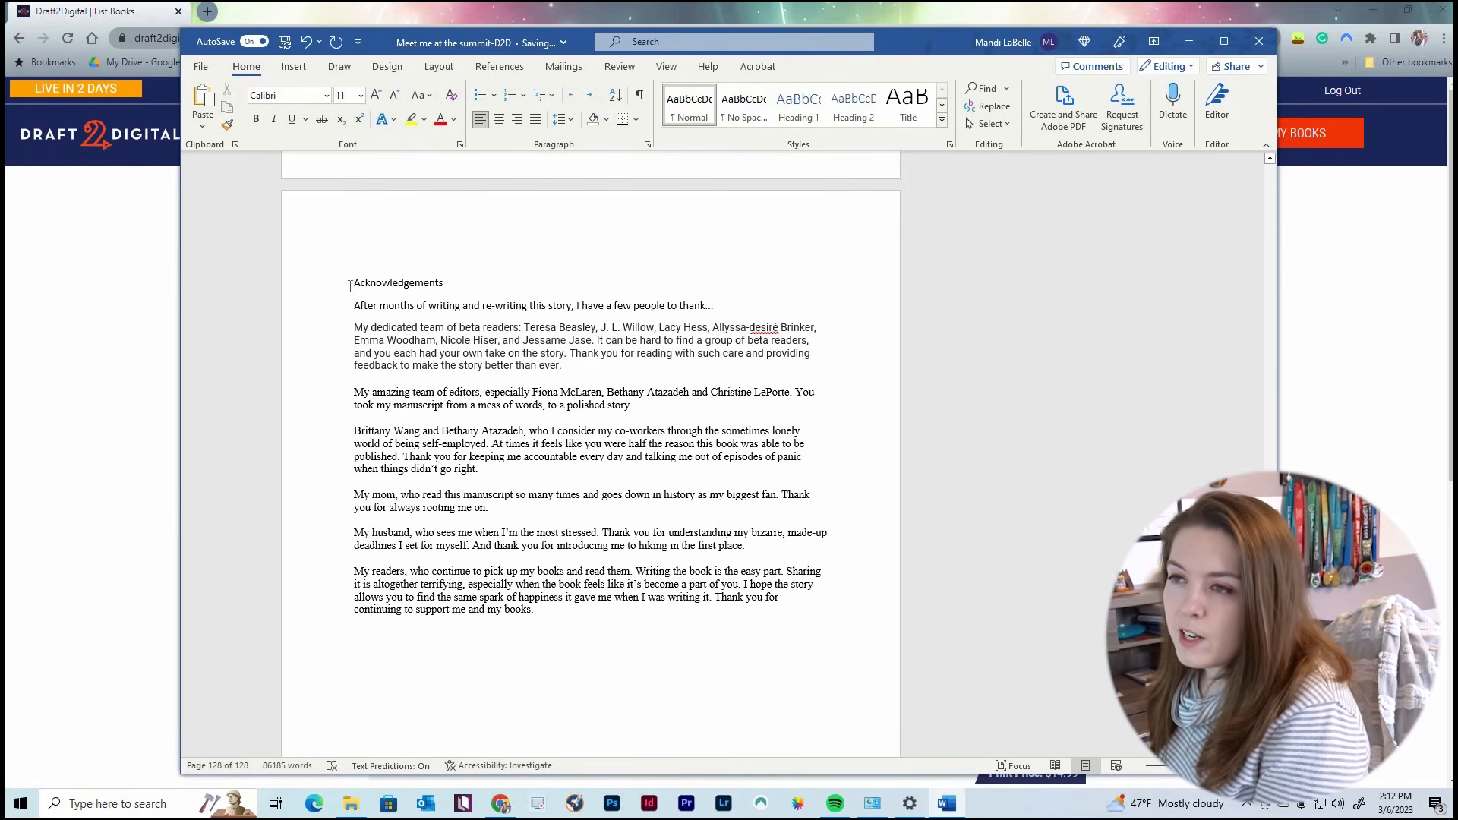
pyautogui.moveTo(353, 284); pyautogui.dragTo(448, 292)
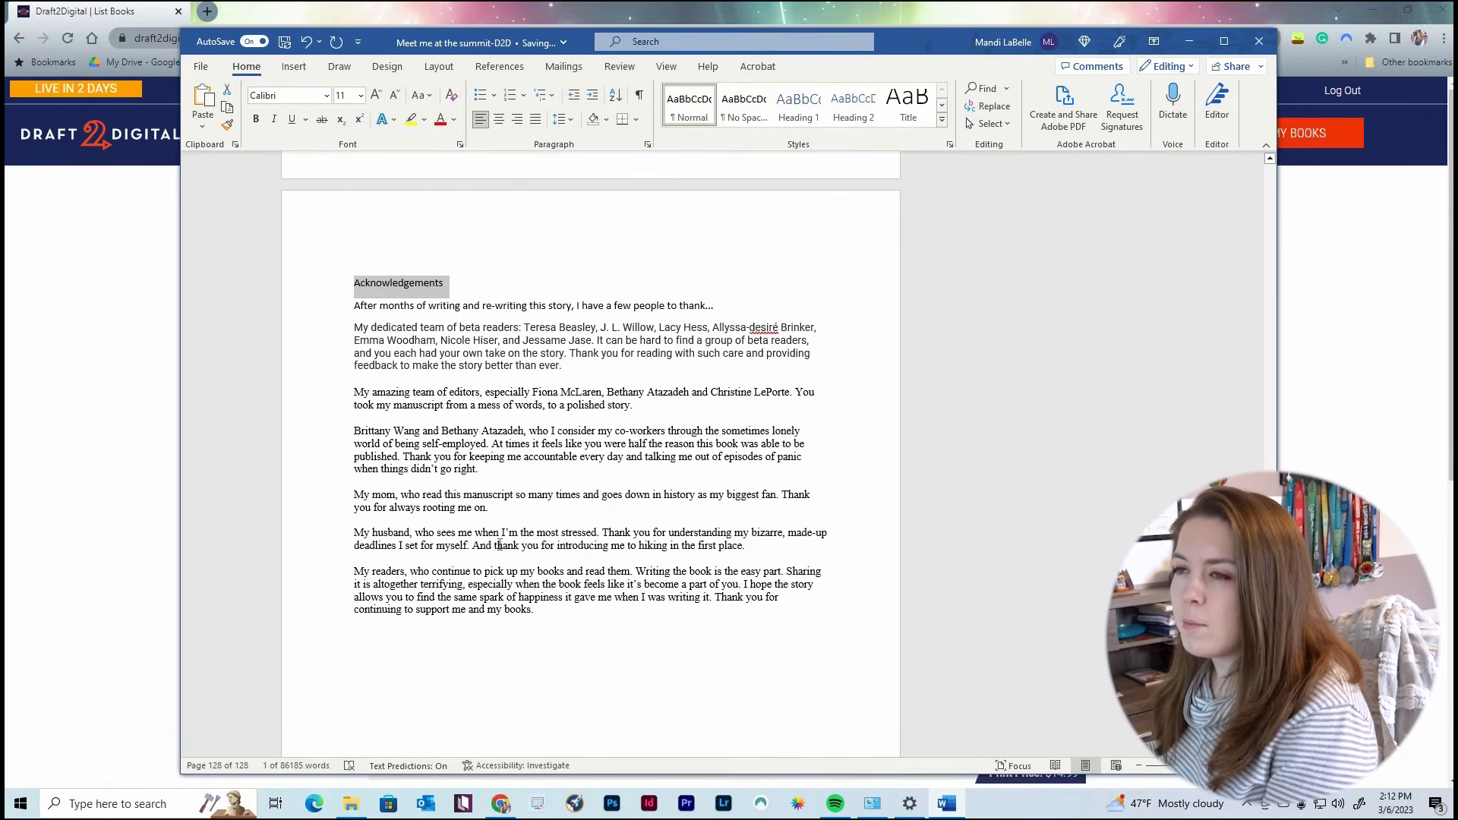
pyautogui.click(499, 545)
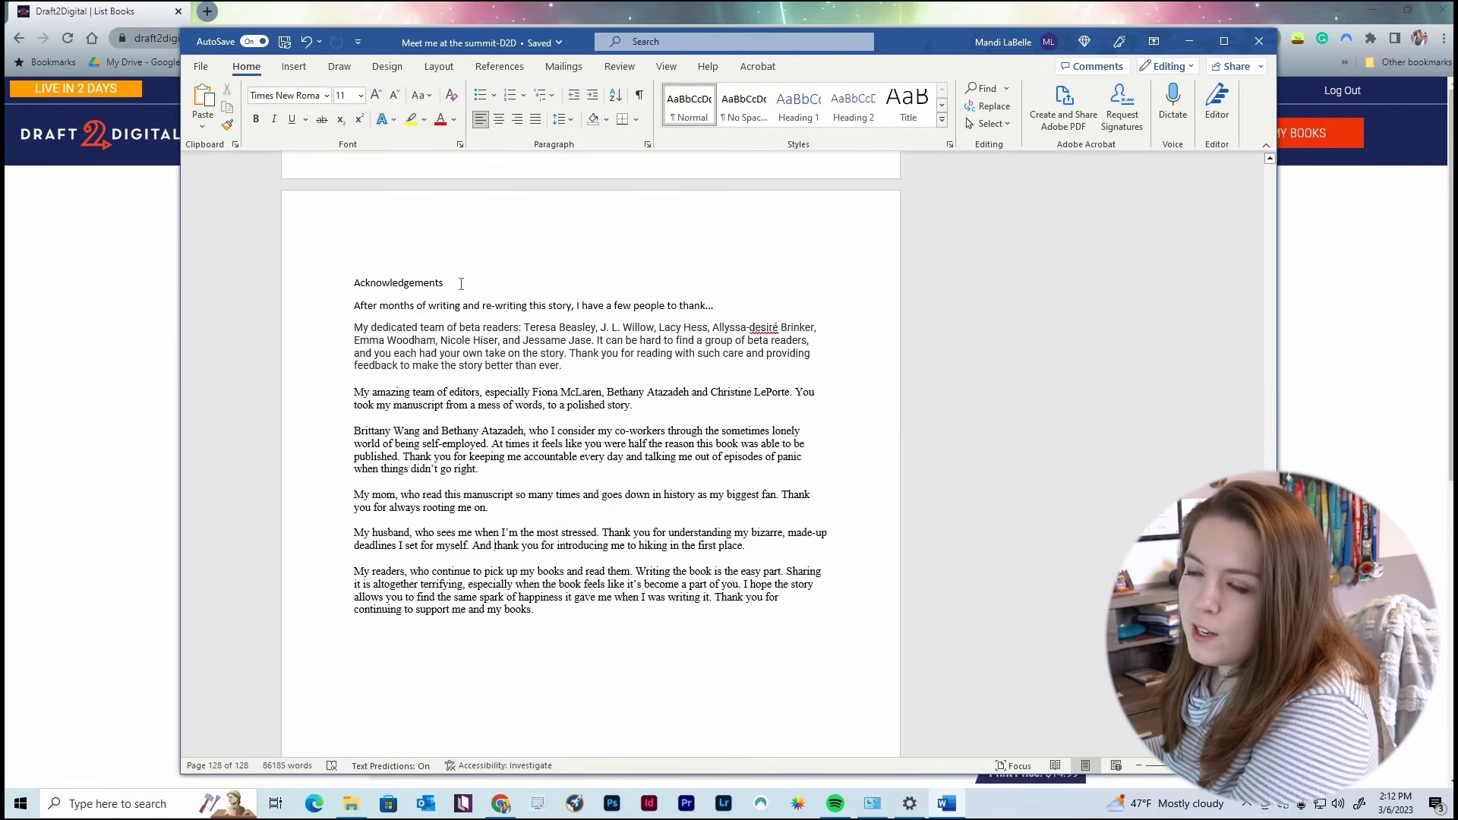
pyautogui.doubleClick(348, 295)
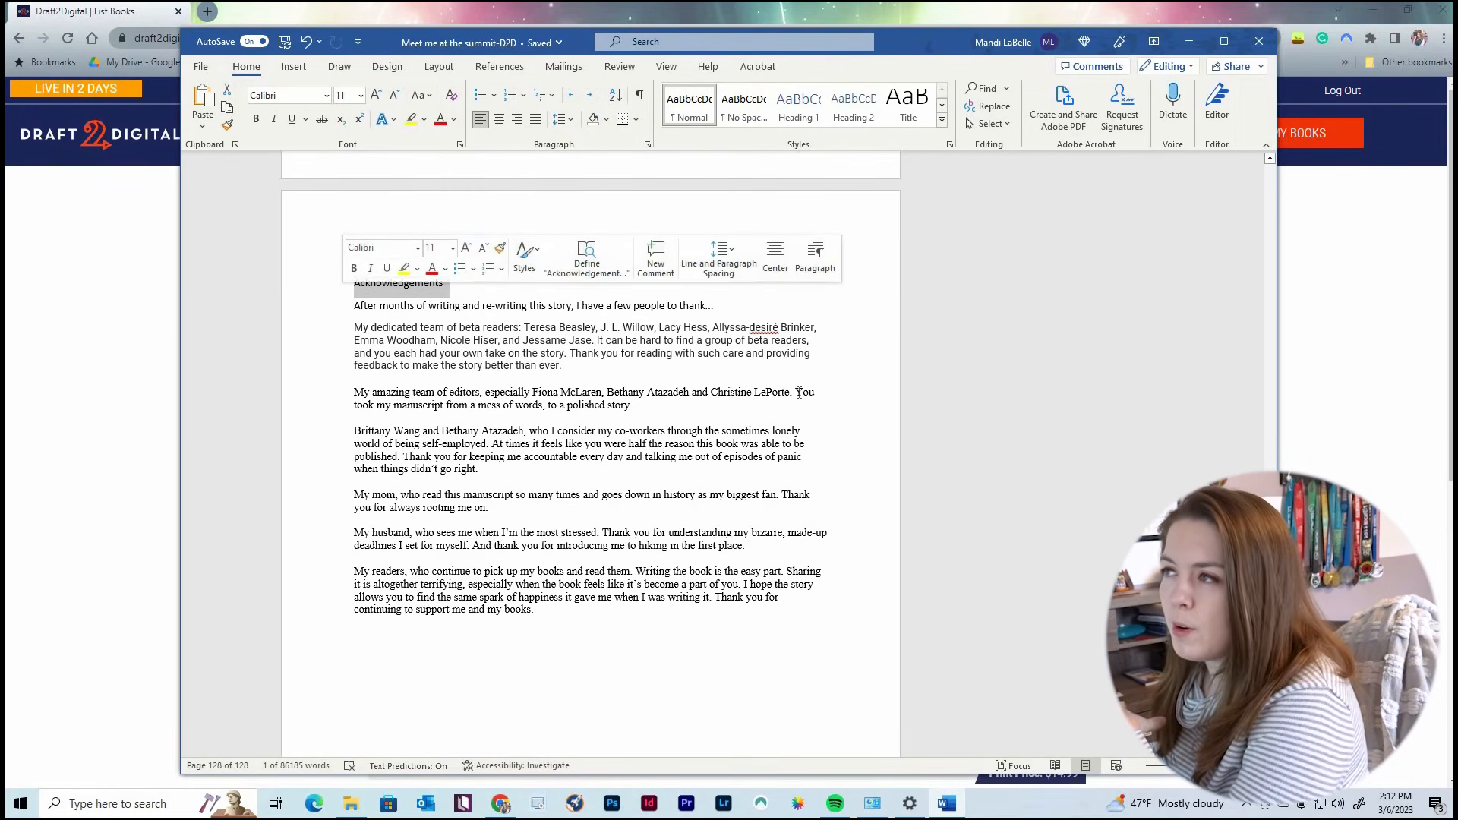
pyautogui.click(899, 420)
pyautogui.scroll(3, 899, 418)
# Apply the Chapter Title style to the Chapter 1 heading at the start of the manuscript.
pyautogui.click(519, 254)
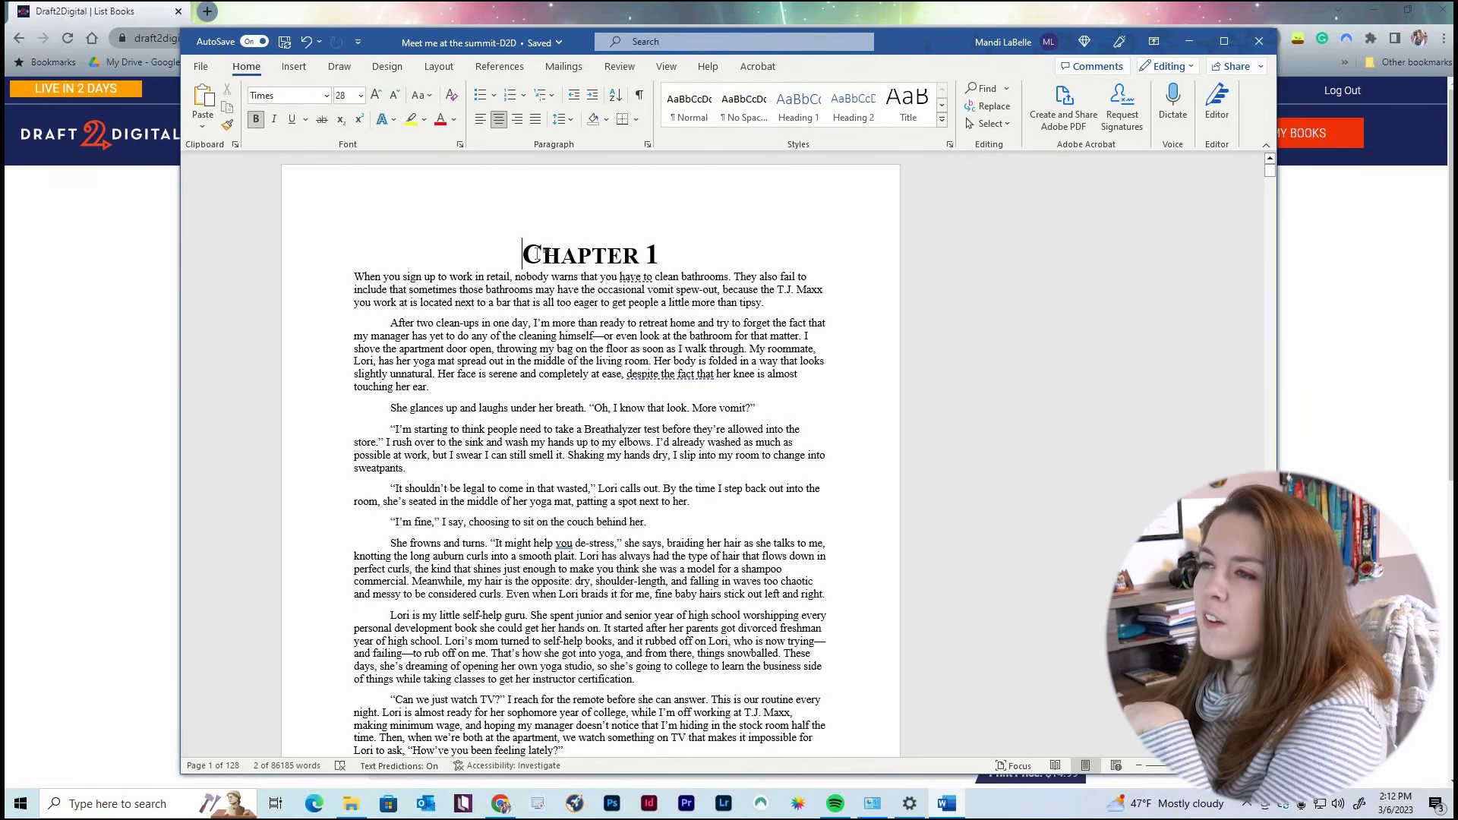
pyautogui.moveTo(520, 254); pyautogui.dragTo(677, 240)
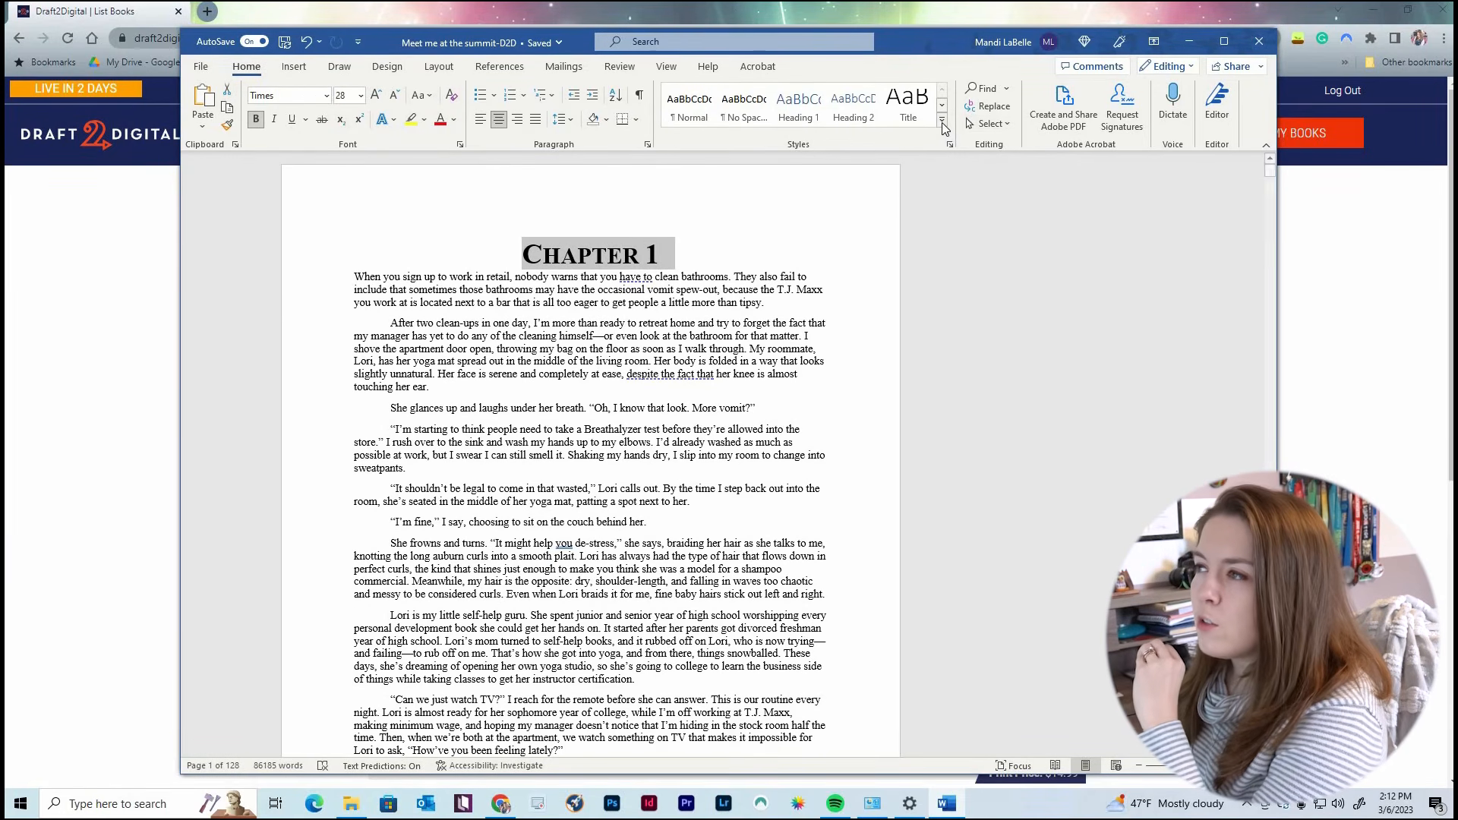
pyautogui.click(942, 120)
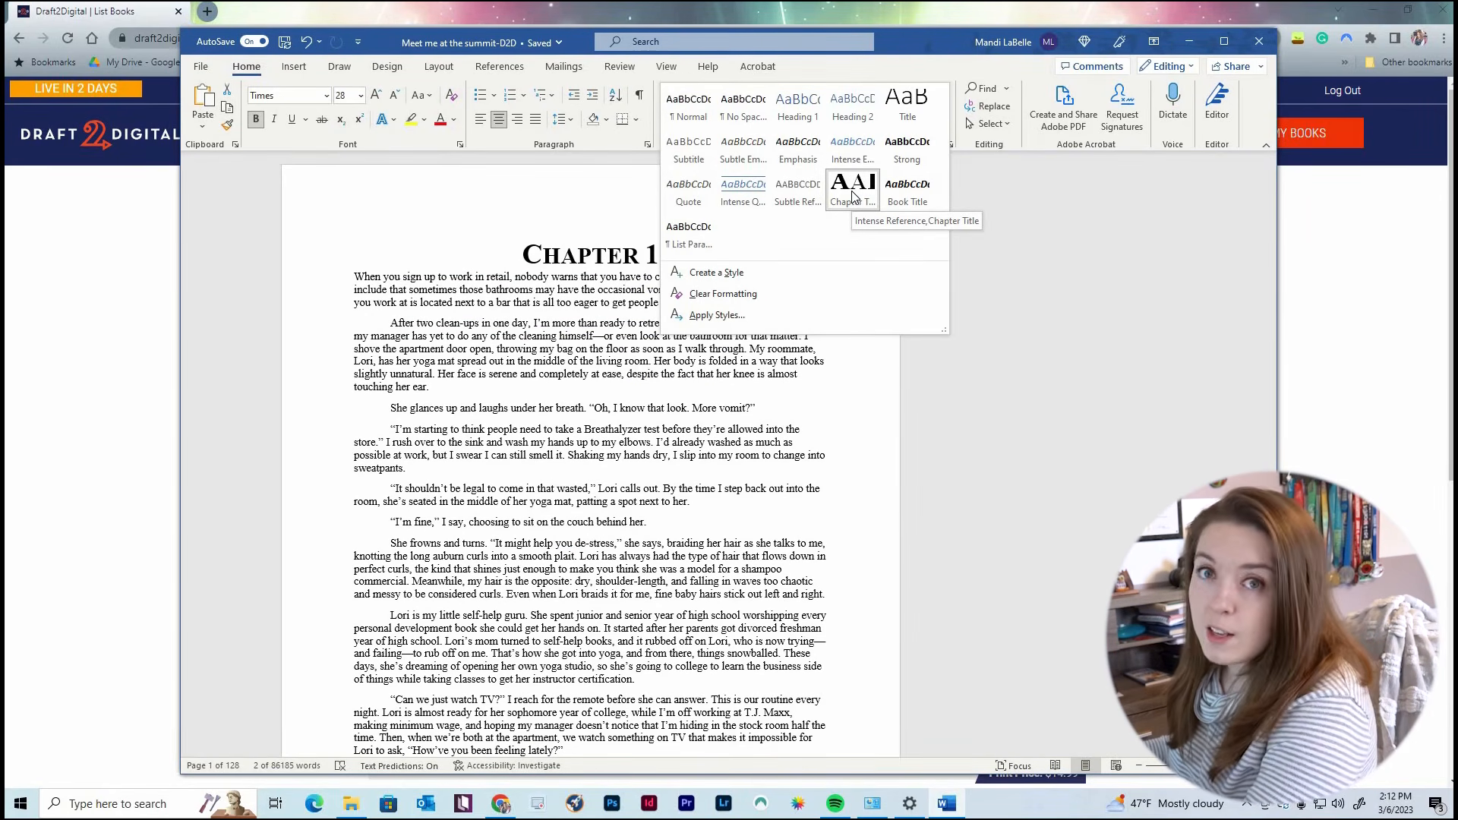
pyautogui.click(853, 196)
pyautogui.click(640, 323)
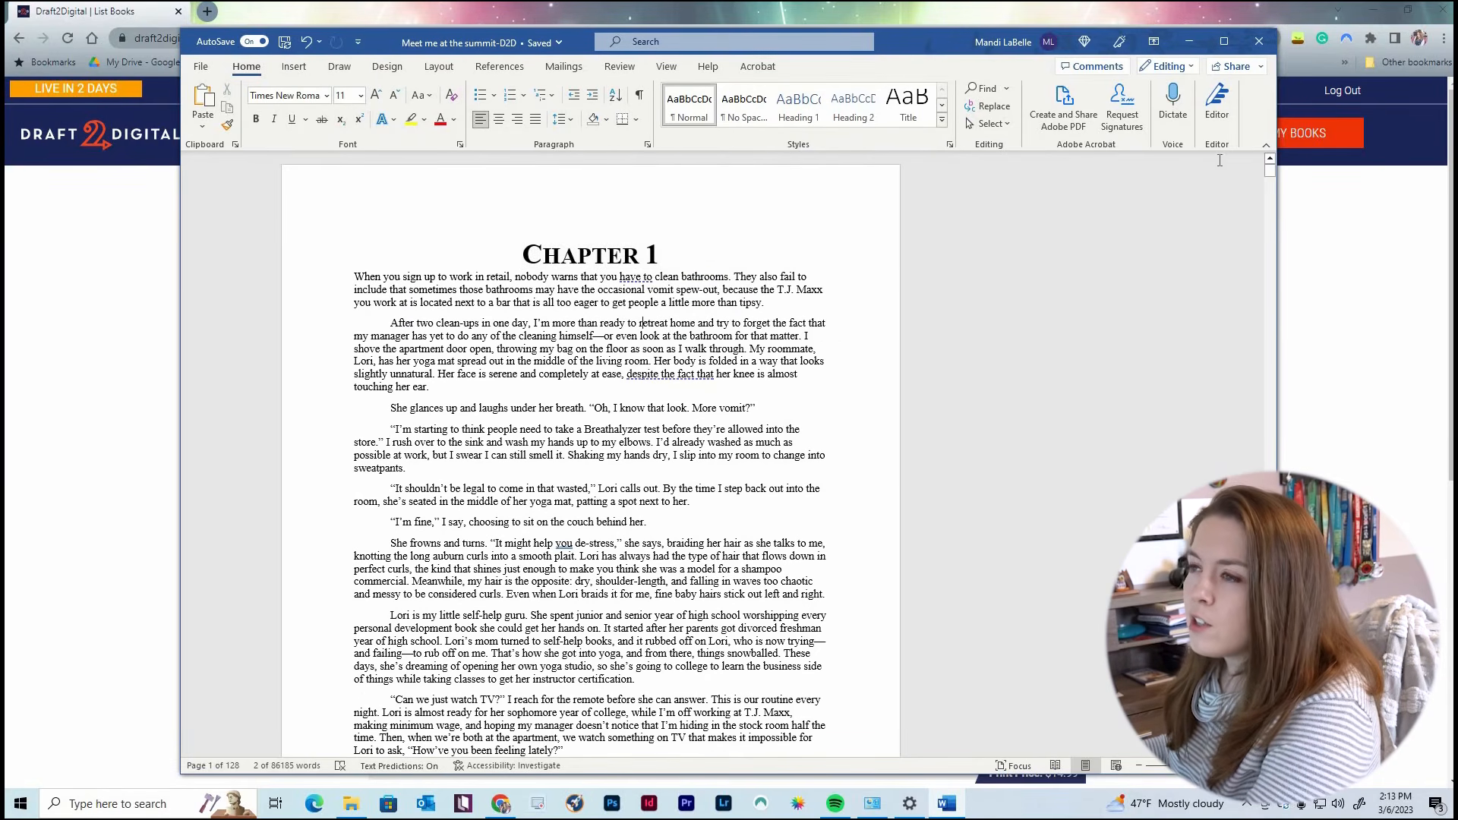
# Apply the Chapter Title style to the Acknowledgements heading on the last page and center it.
pyautogui.moveTo(1272, 172); pyautogui.dragTo(1275, 748)
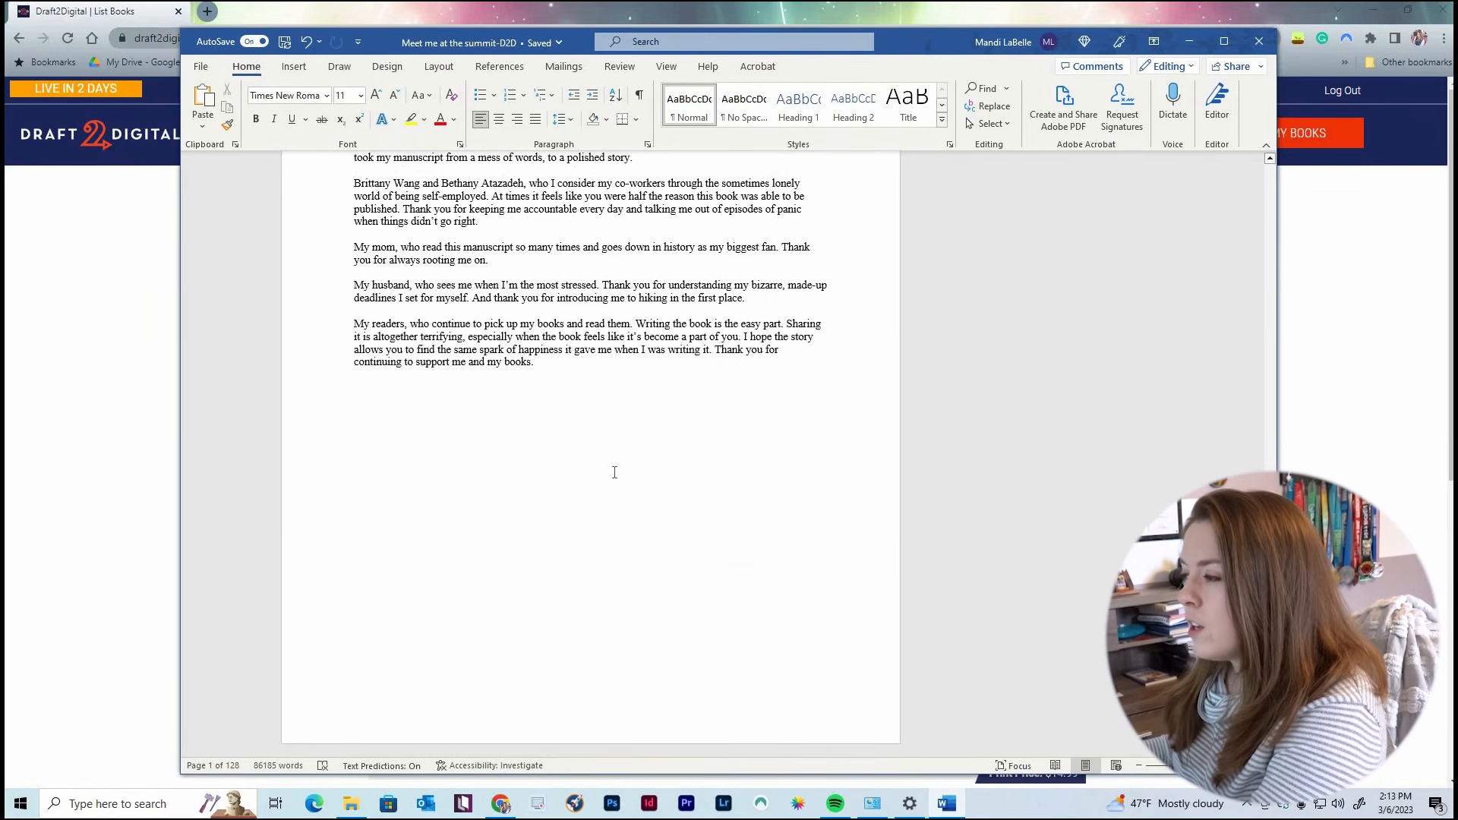
pyautogui.scroll(5, 565, 446)
pyautogui.moveTo(444, 253); pyautogui.dragTo(322, 253)
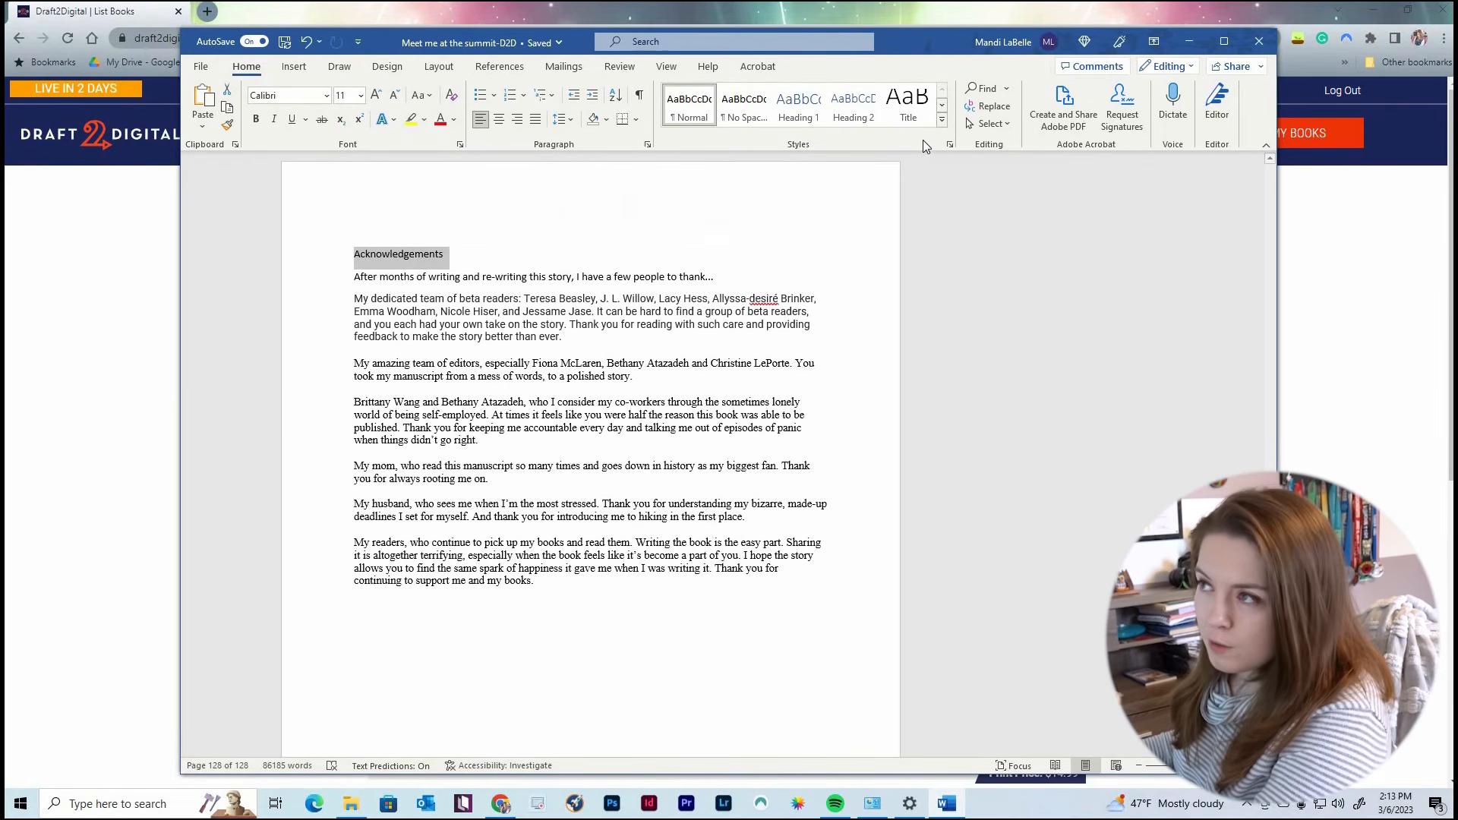
pyautogui.click(942, 120)
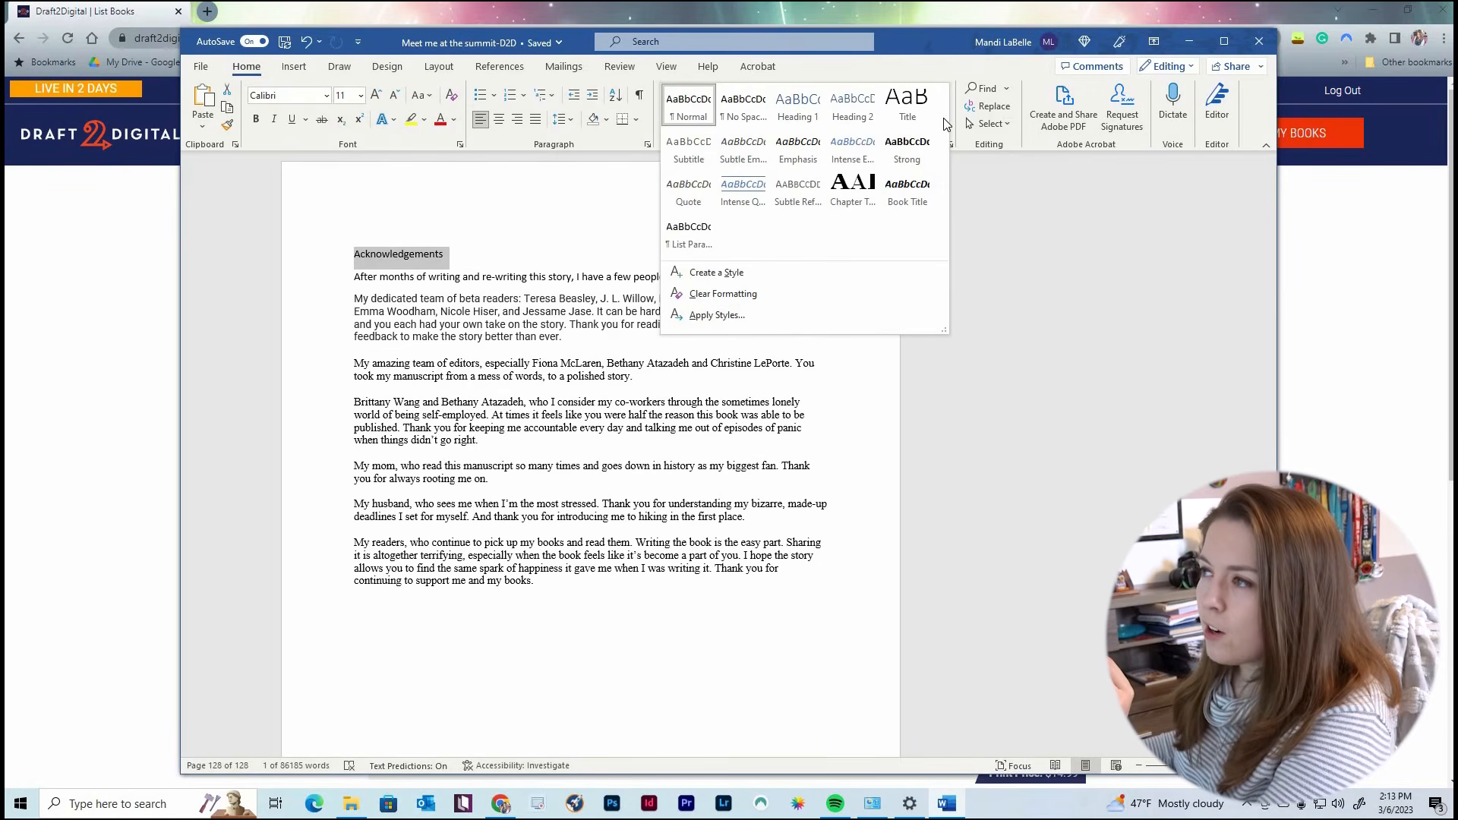
pyautogui.click(857, 192)
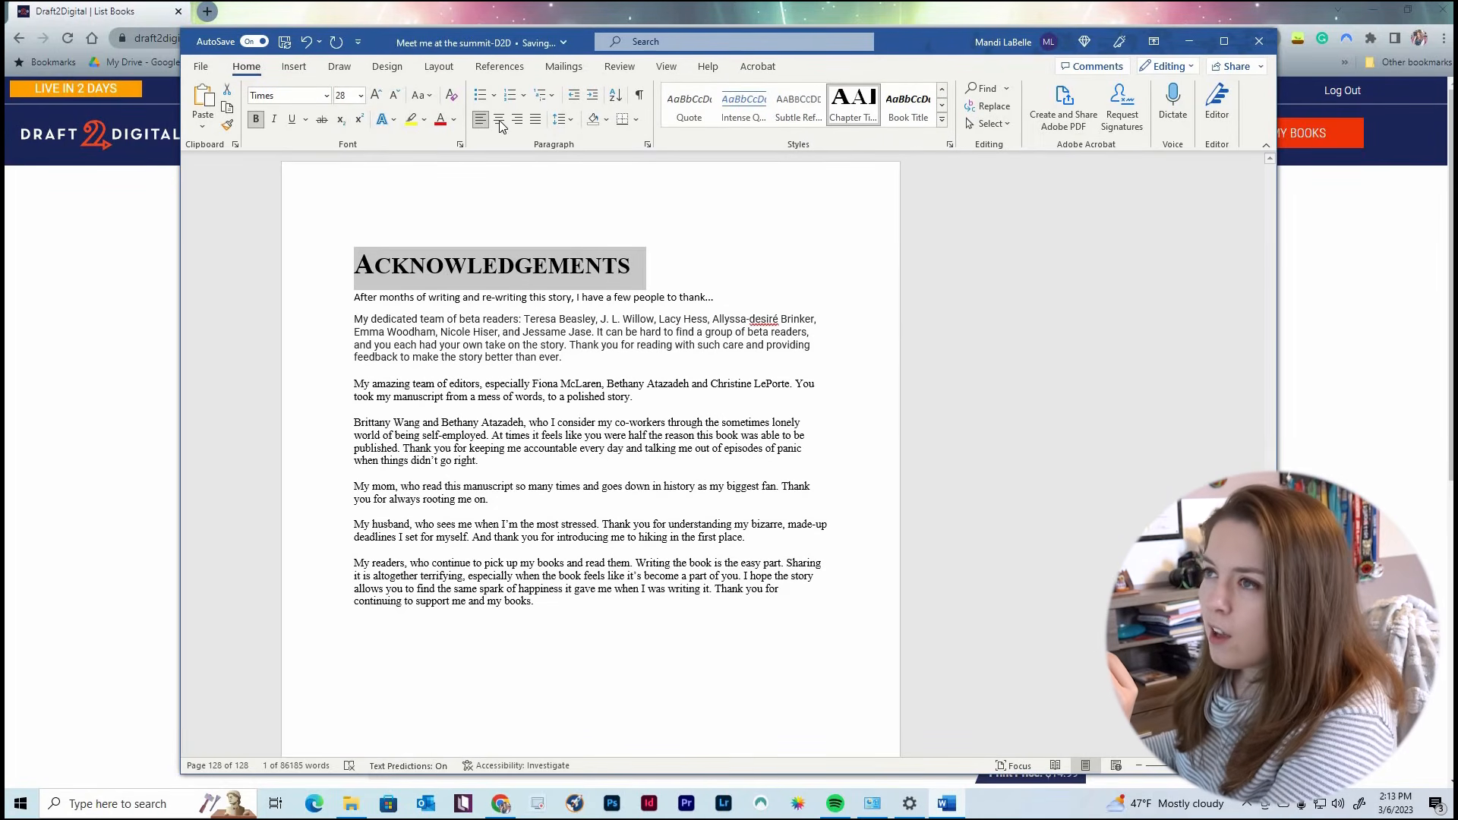
pyautogui.click(499, 120)
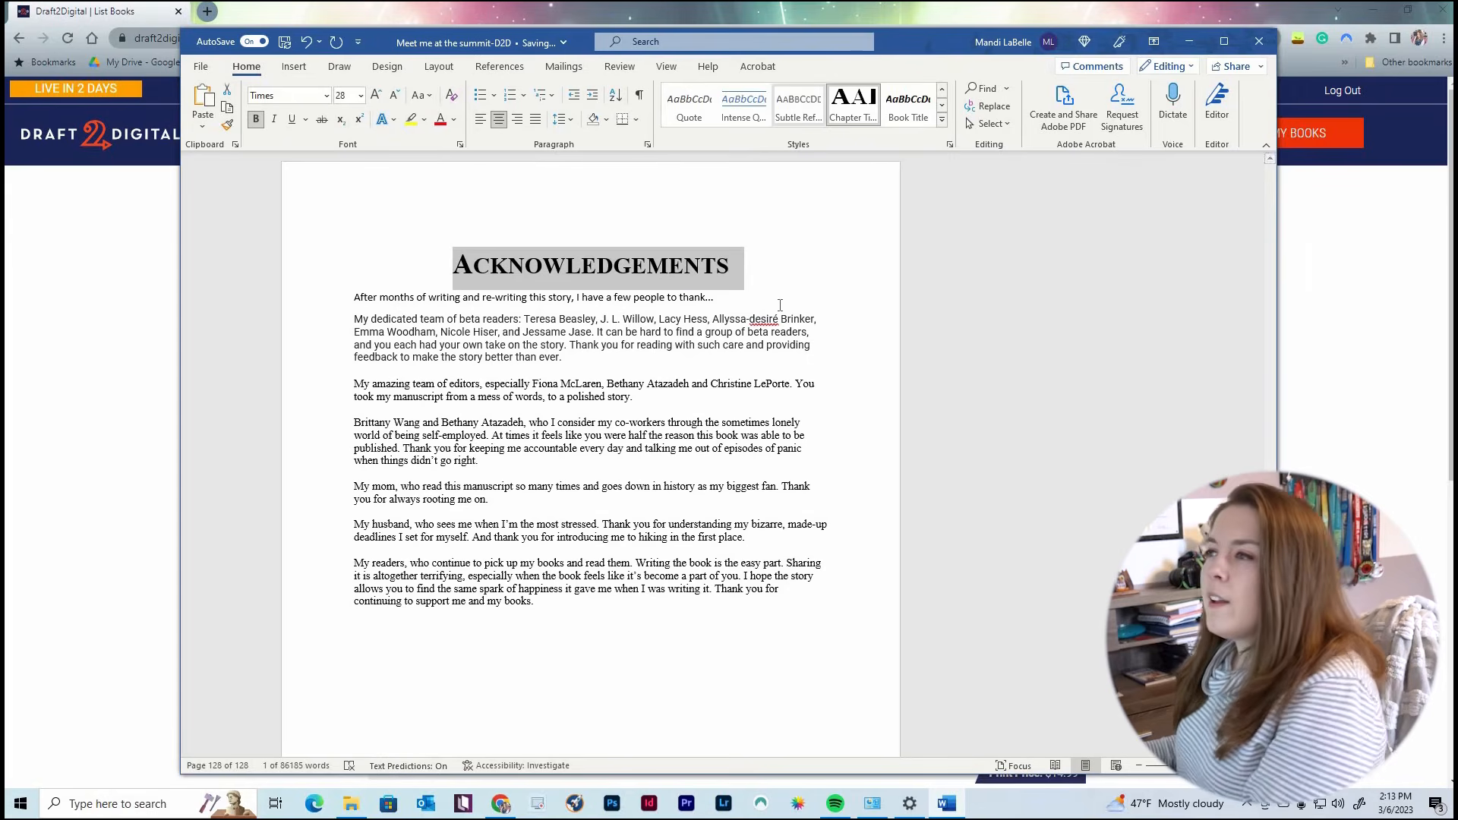
# Compare the Acknowledgements heading with the body paragraphs beneath it, checking for inconsistent fonts.
pyautogui.click(668, 265)
pyautogui.moveTo(692, 270); pyautogui.dragTo(748, 273)
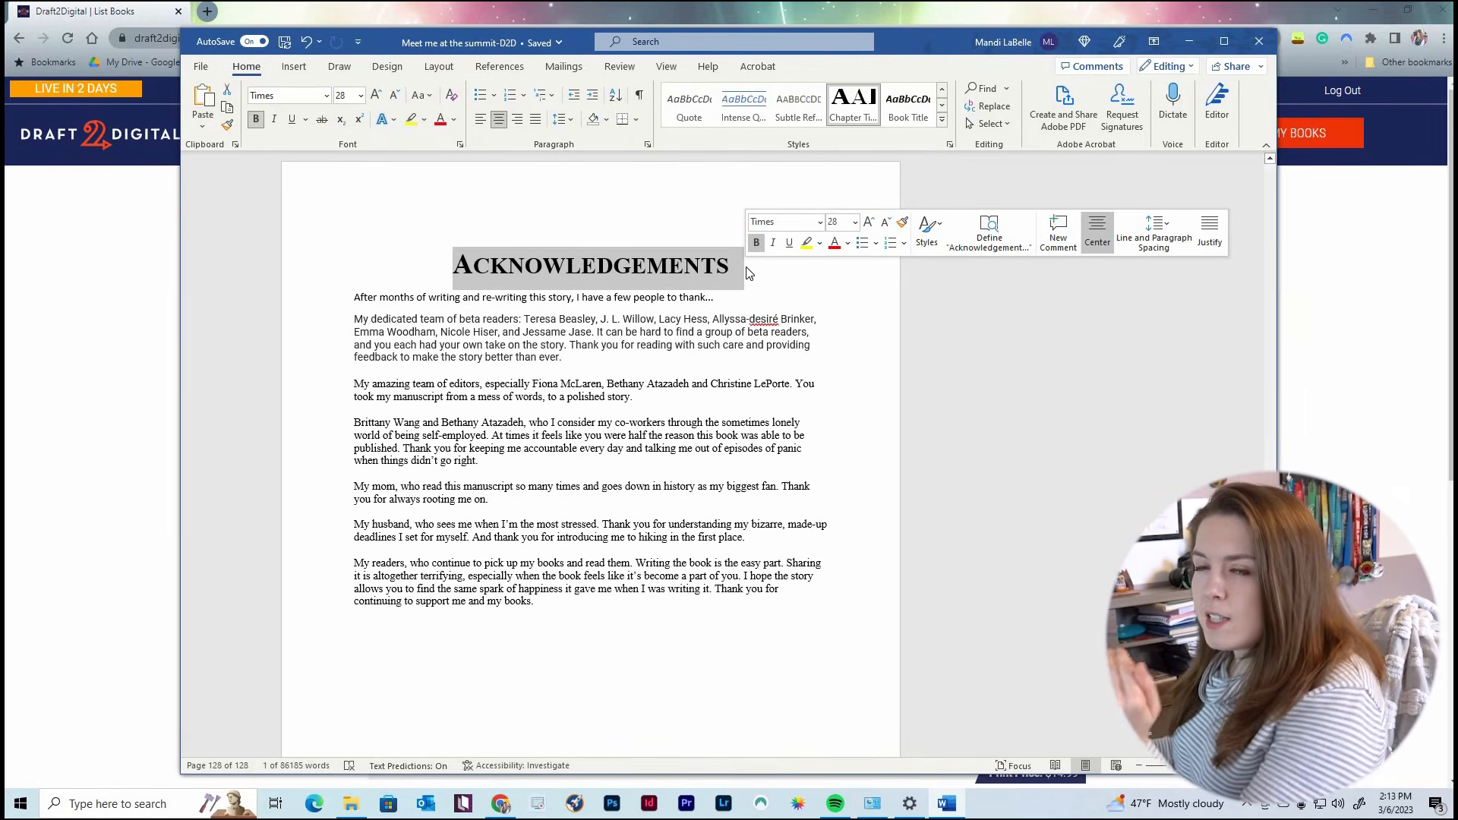
pyautogui.click(701, 361)
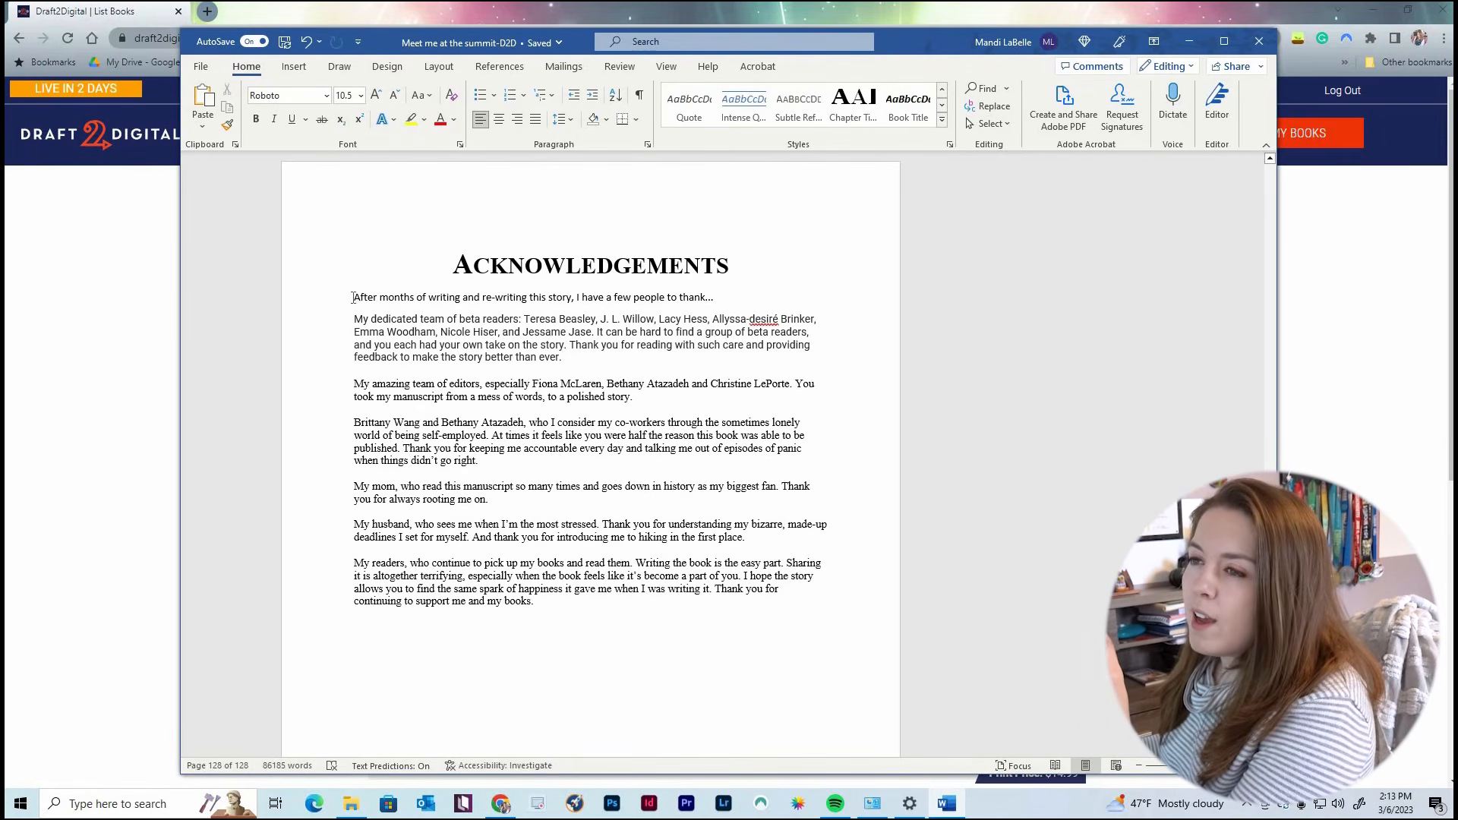
pyautogui.moveTo(354, 297); pyautogui.dragTo(687, 643)
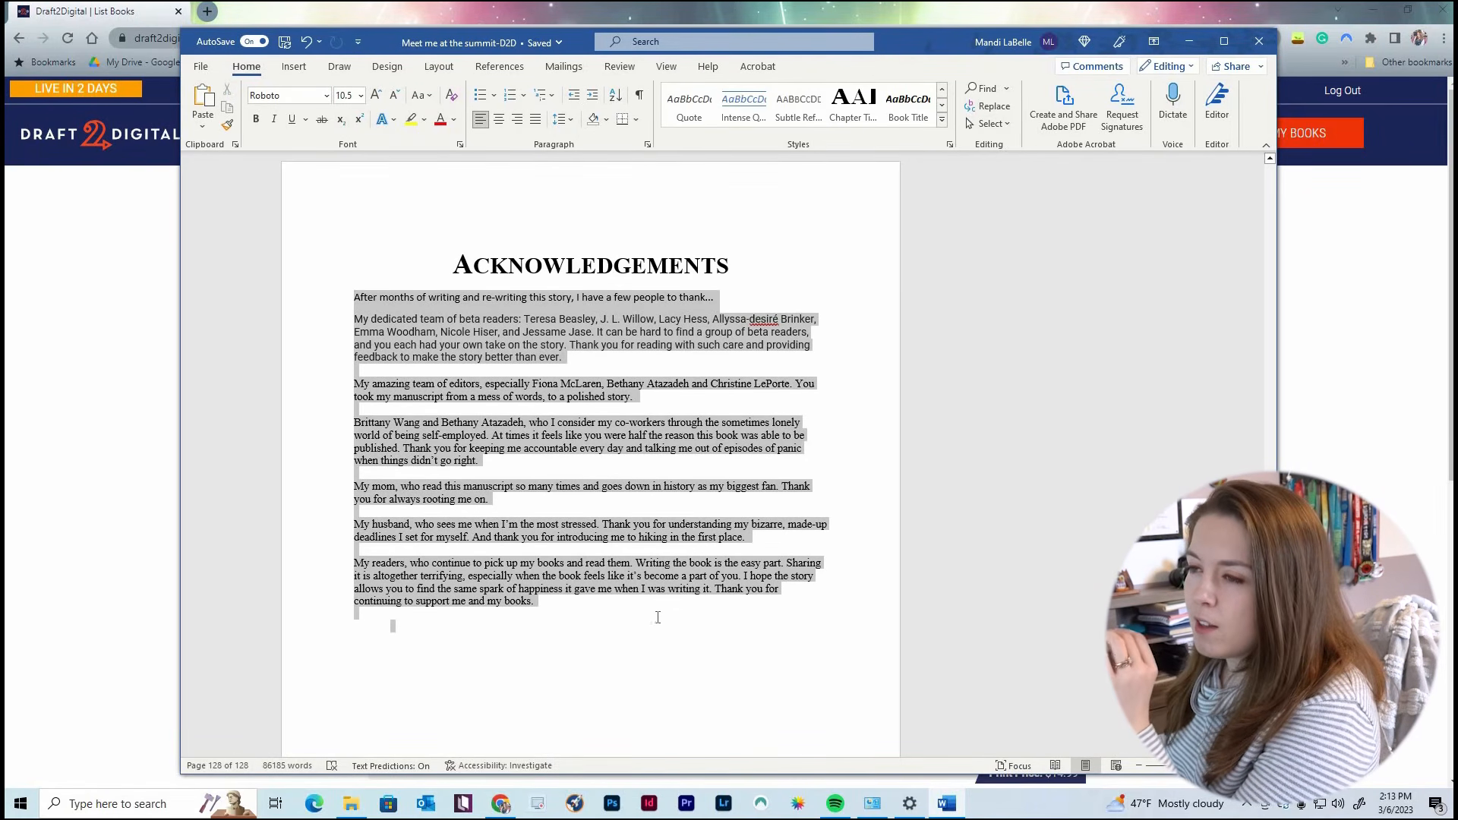
pyautogui.click(483, 542)
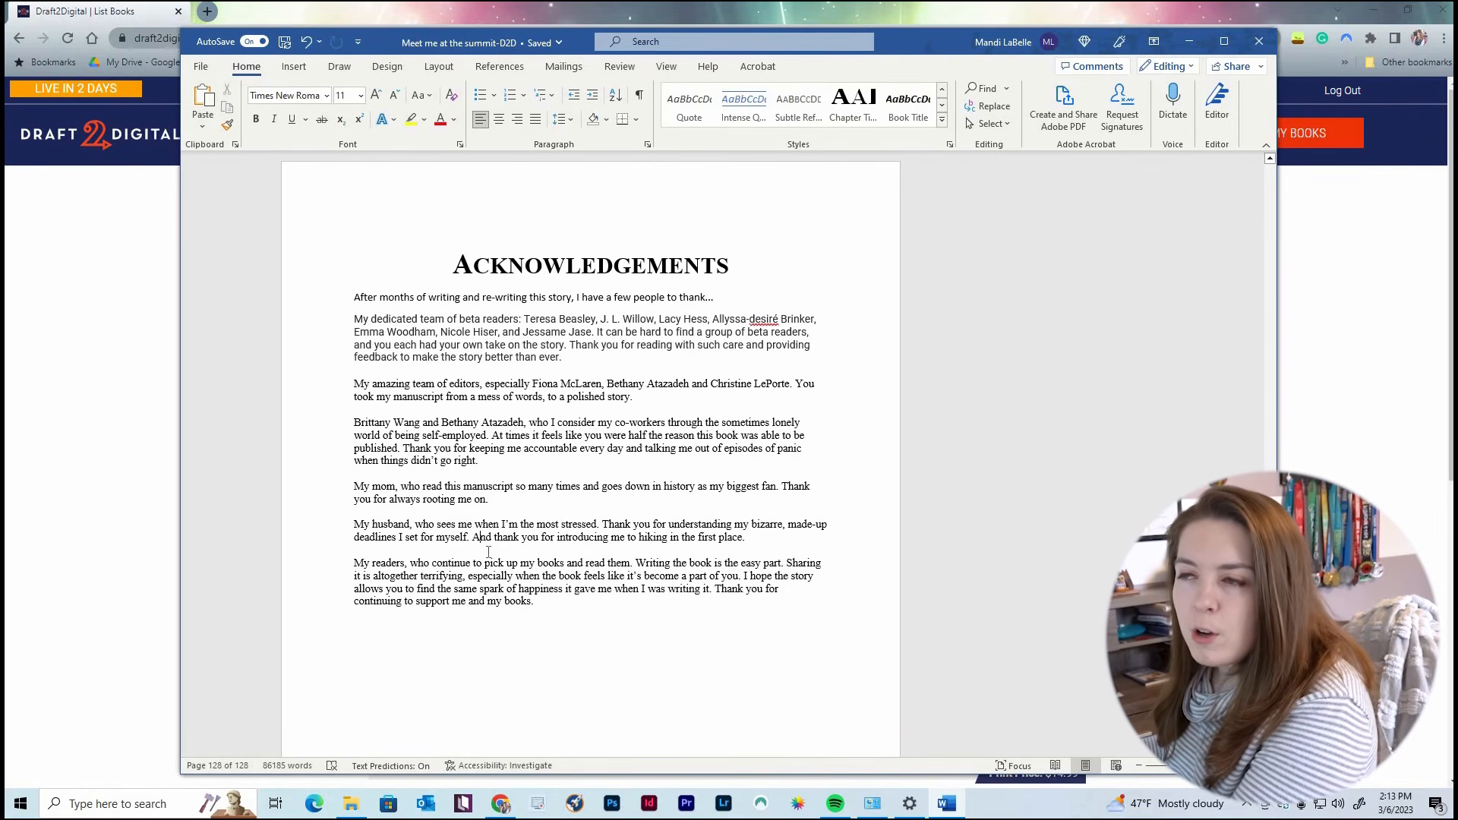
pyautogui.moveTo(549, 605); pyautogui.dragTo(327, 308)
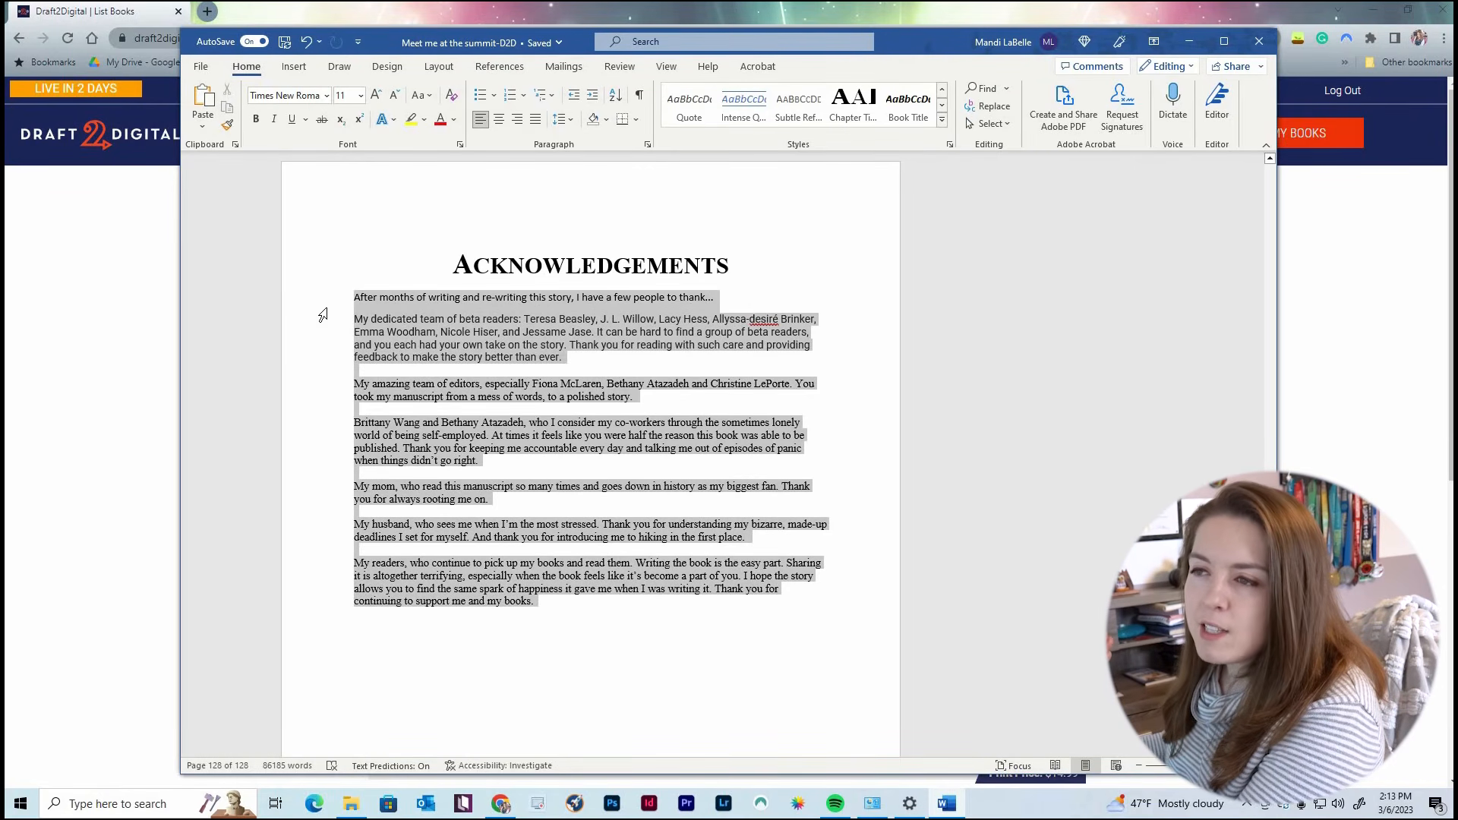
pyautogui.click(557, 413)
pyautogui.doubleClick(463, 260)
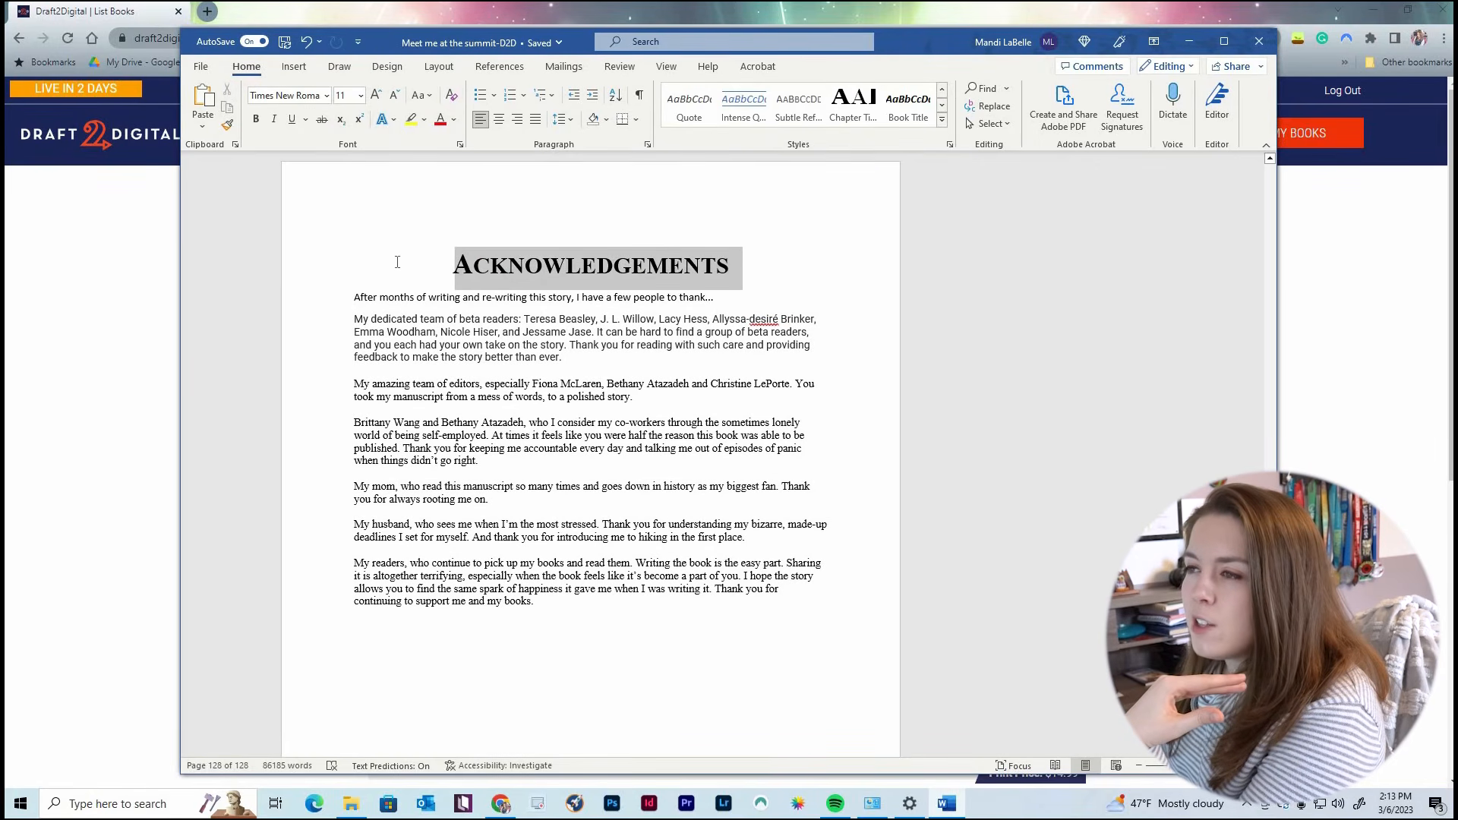
pyautogui.click(529, 422)
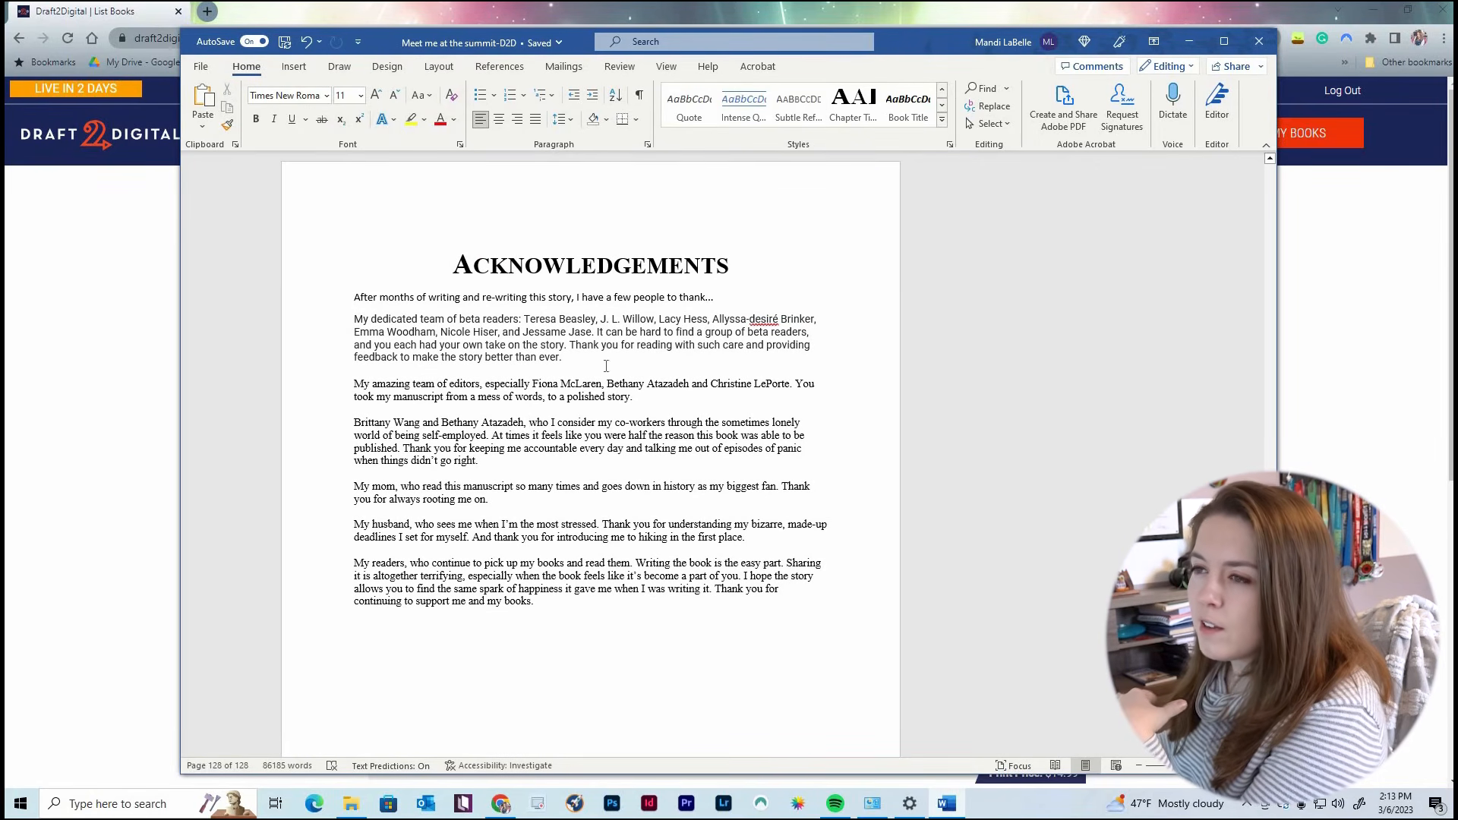
pyautogui.tripleClick(561, 345)
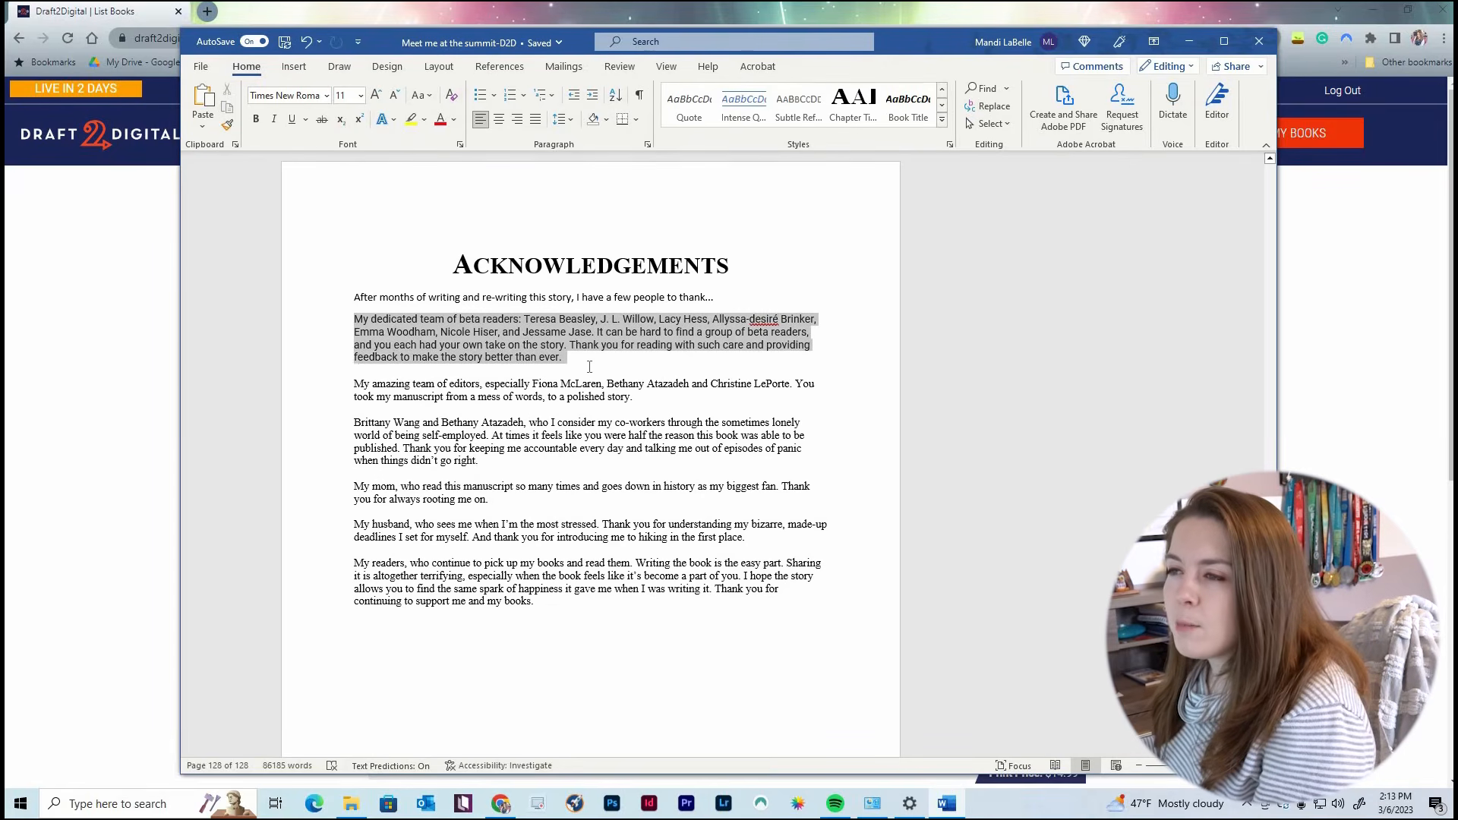
pyautogui.click(468, 406)
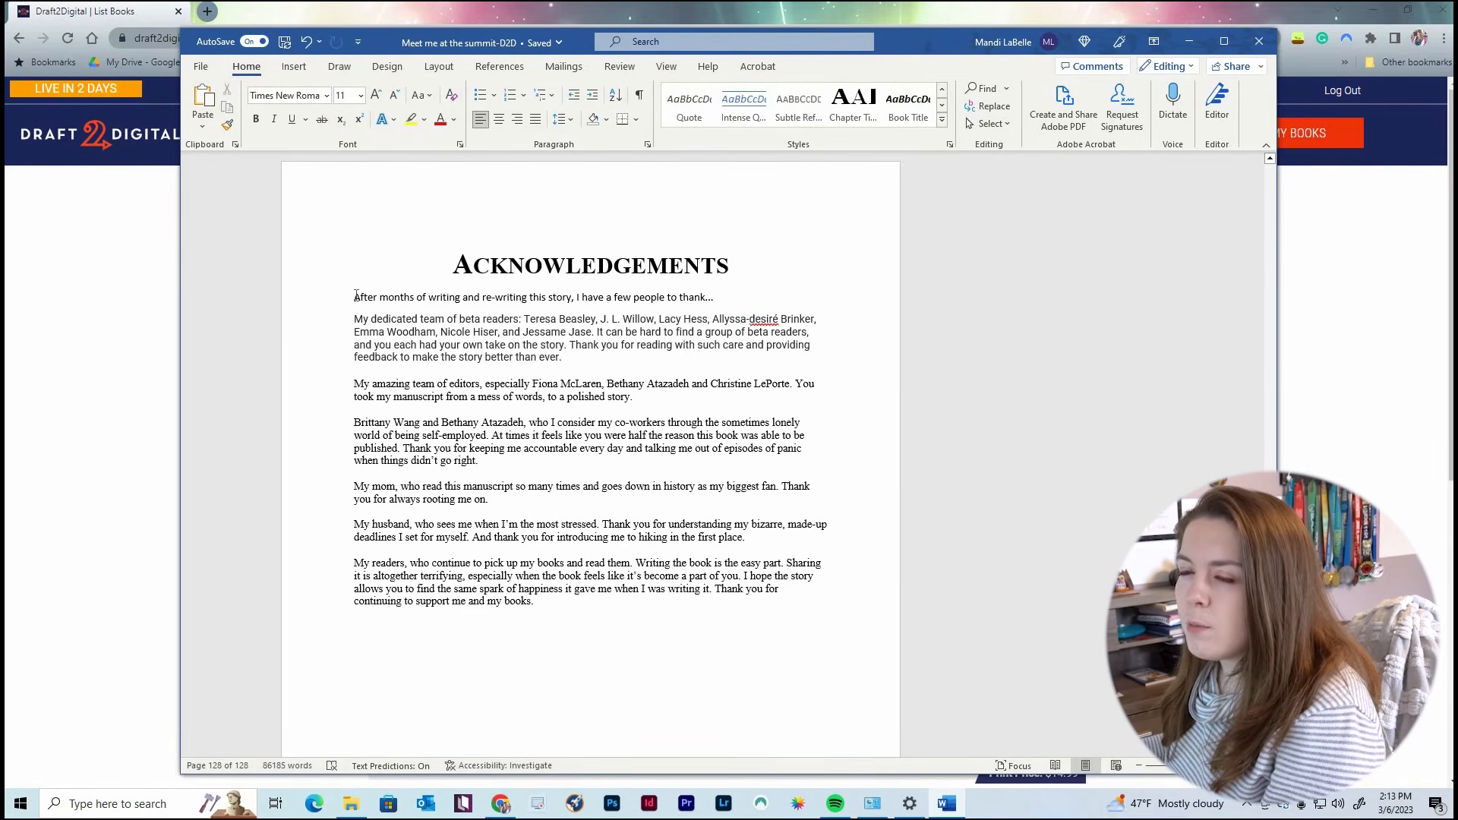
# Set the font of all Acknowledgements body paragraphs to Times New Roman.
pyautogui.click(356, 297)
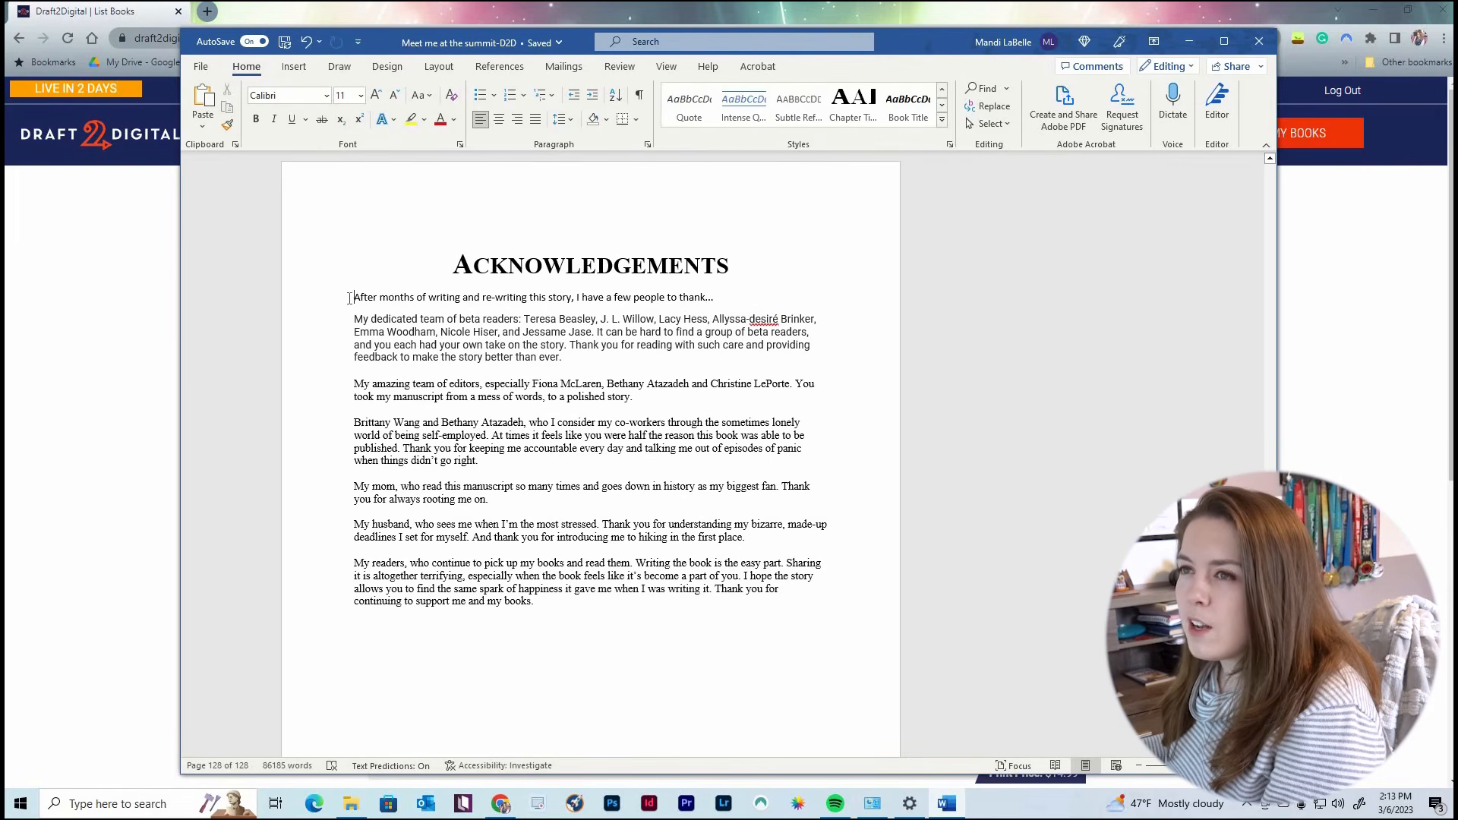
pyautogui.keyDown('shift'); pyautogui.click(550, 610); pyautogui.keyUp('shift')
pyautogui.click(276, 98)
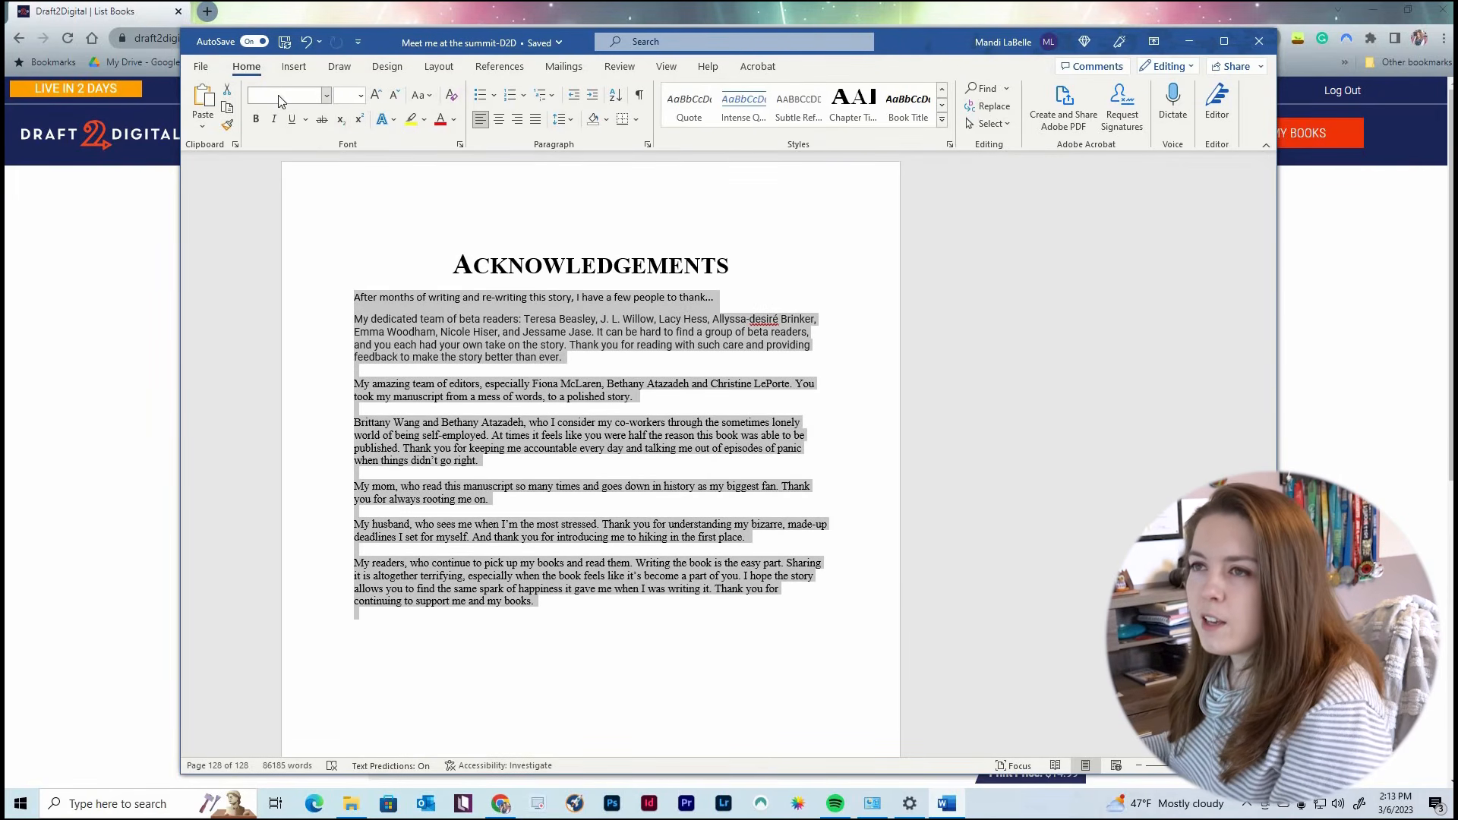
pyautogui.write('Times New Roma')
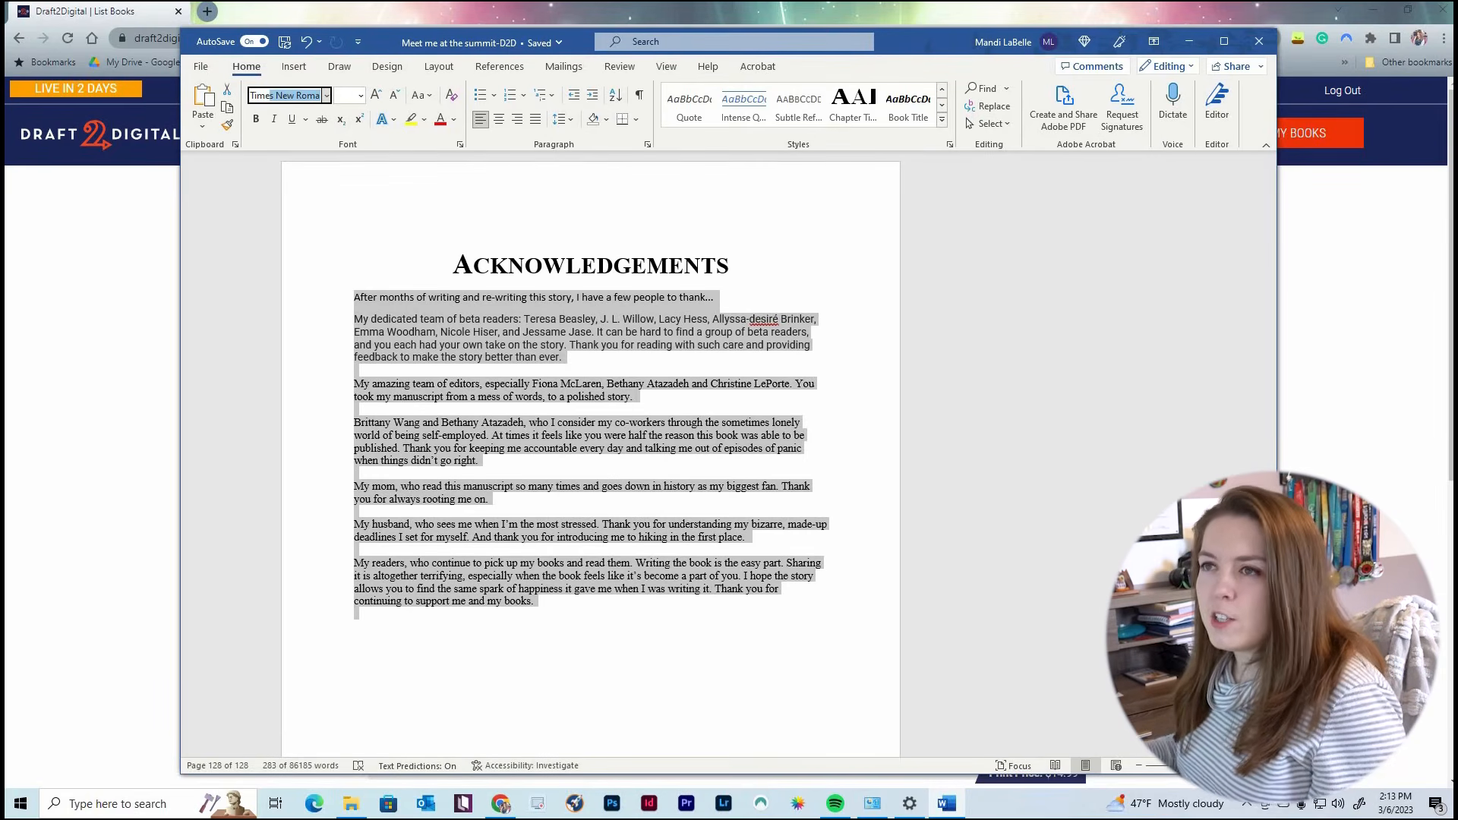
pyautogui.press('Return')
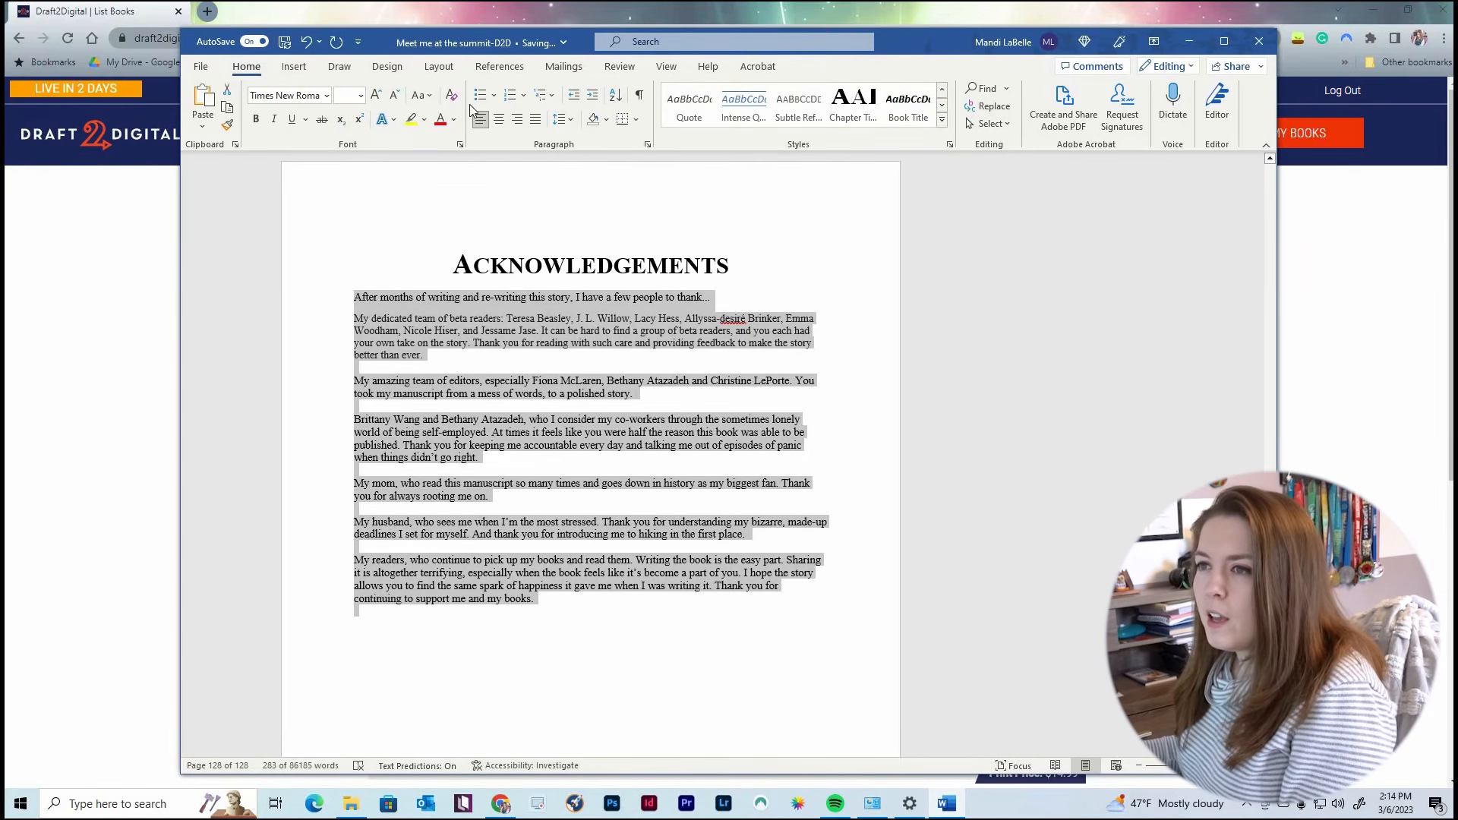
# Set the Acknowledgements body paragraphs to font size 11 and the Automatic font color.
pyautogui.click(361, 95)
pyautogui.click(348, 167)
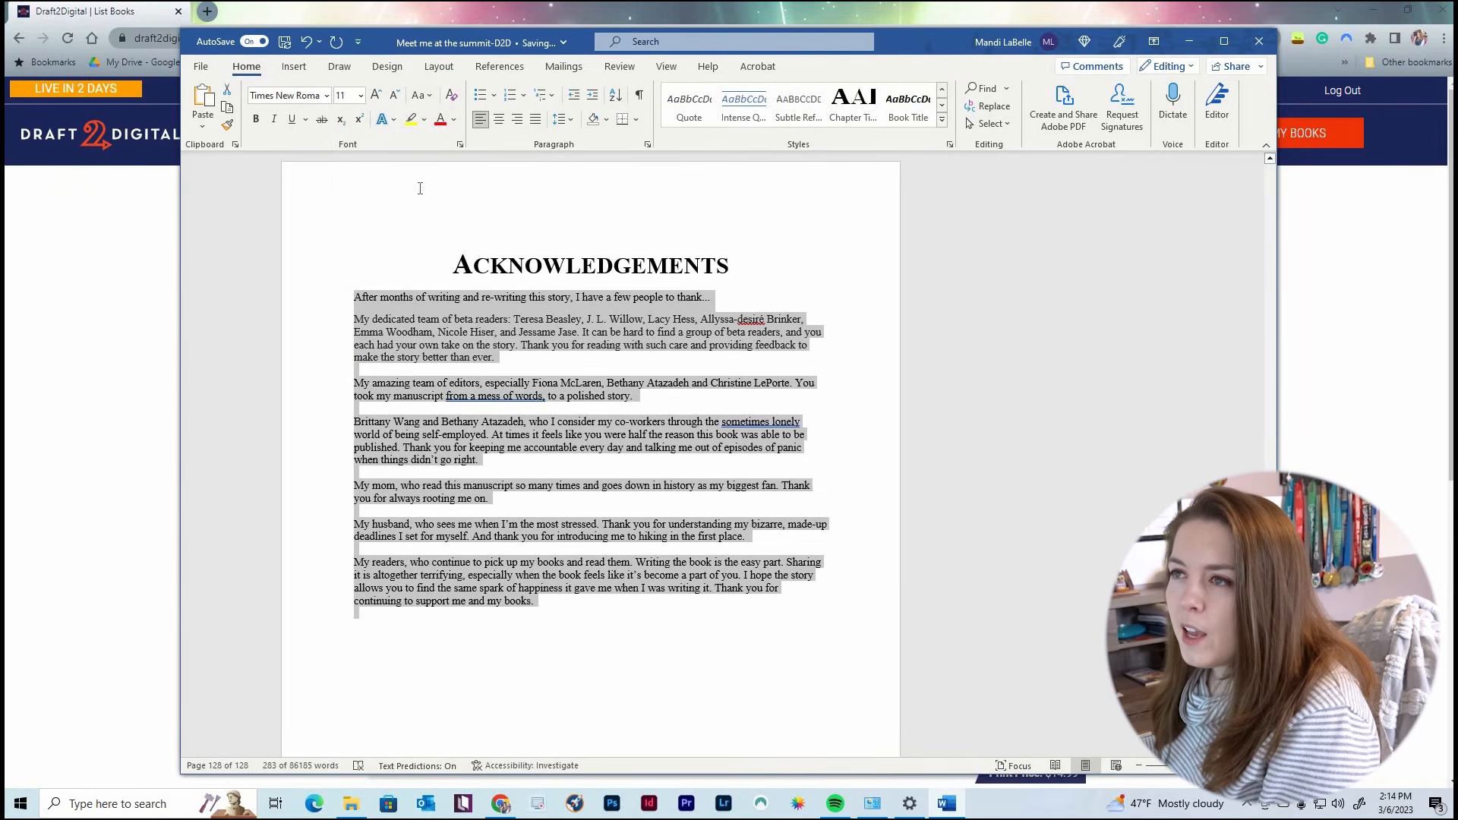
pyautogui.click(454, 119)
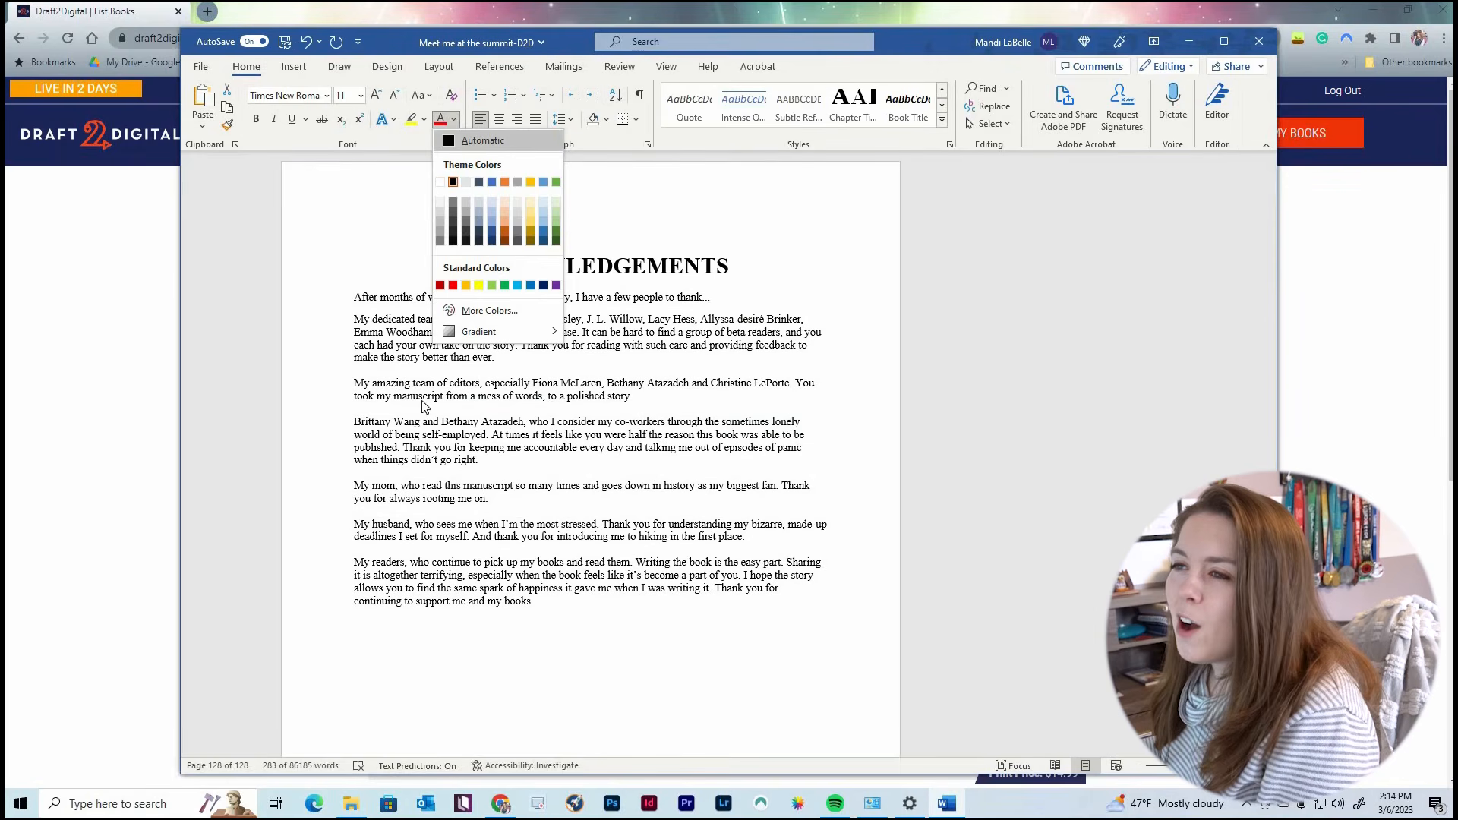
pyautogui.click(474, 141)
pyautogui.click(457, 384)
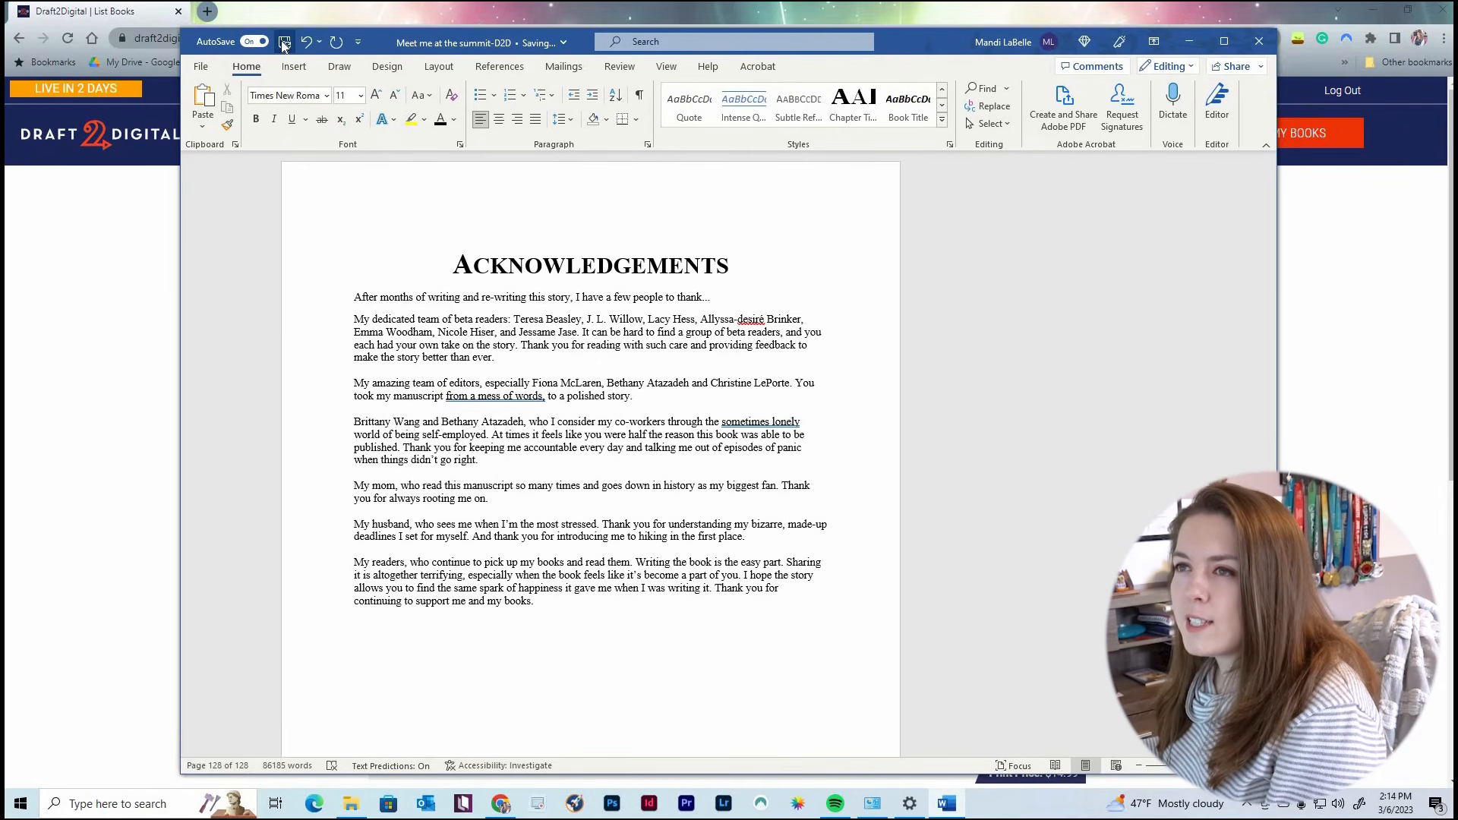
# Check the rest of the Acknowledgements page and close the manuscript document to return to Draft2Digital in the browser.
pyautogui.scroll(-5, 729, 501)
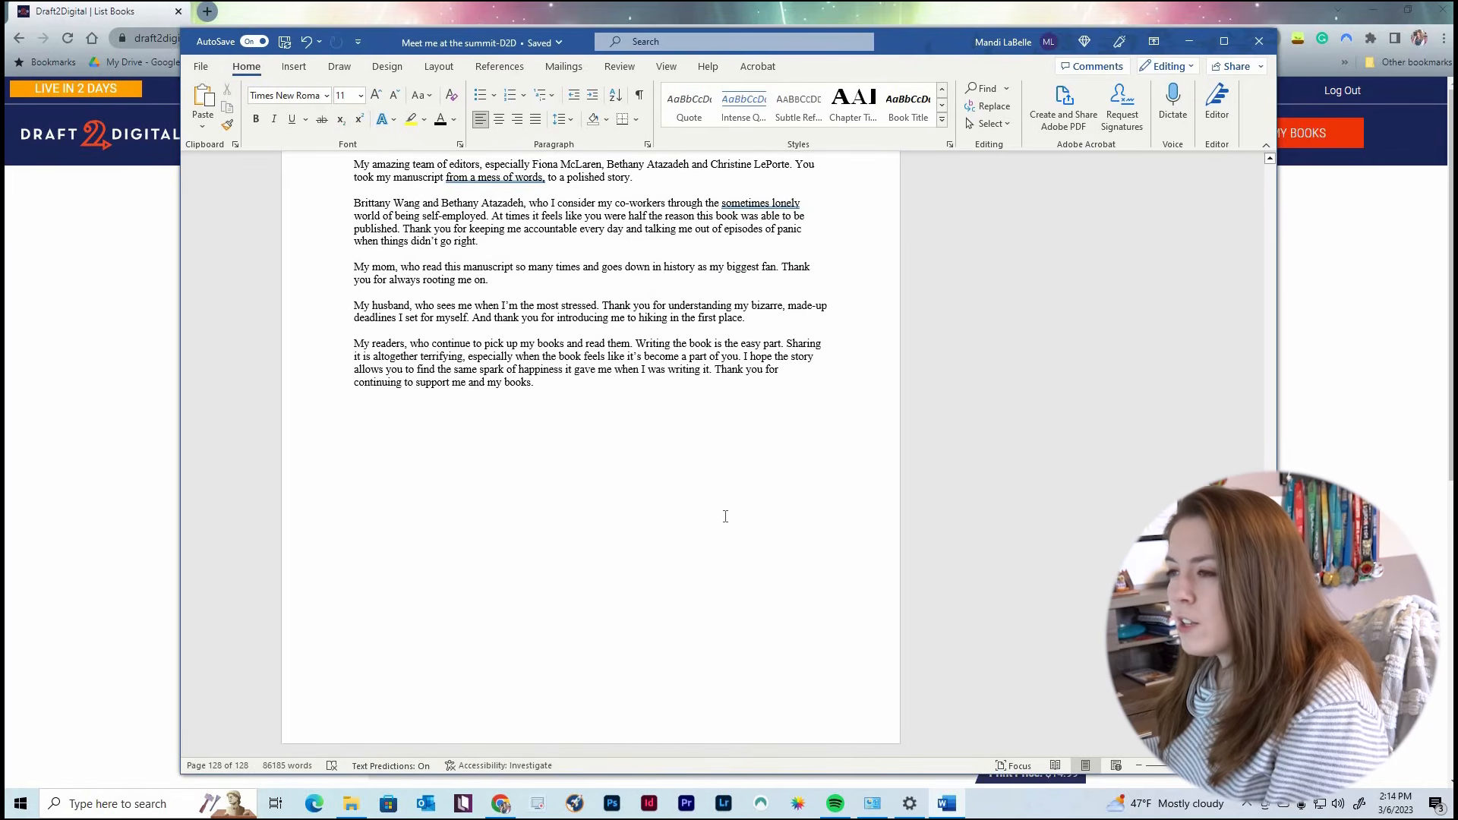
pyautogui.scroll(5, 723, 515)
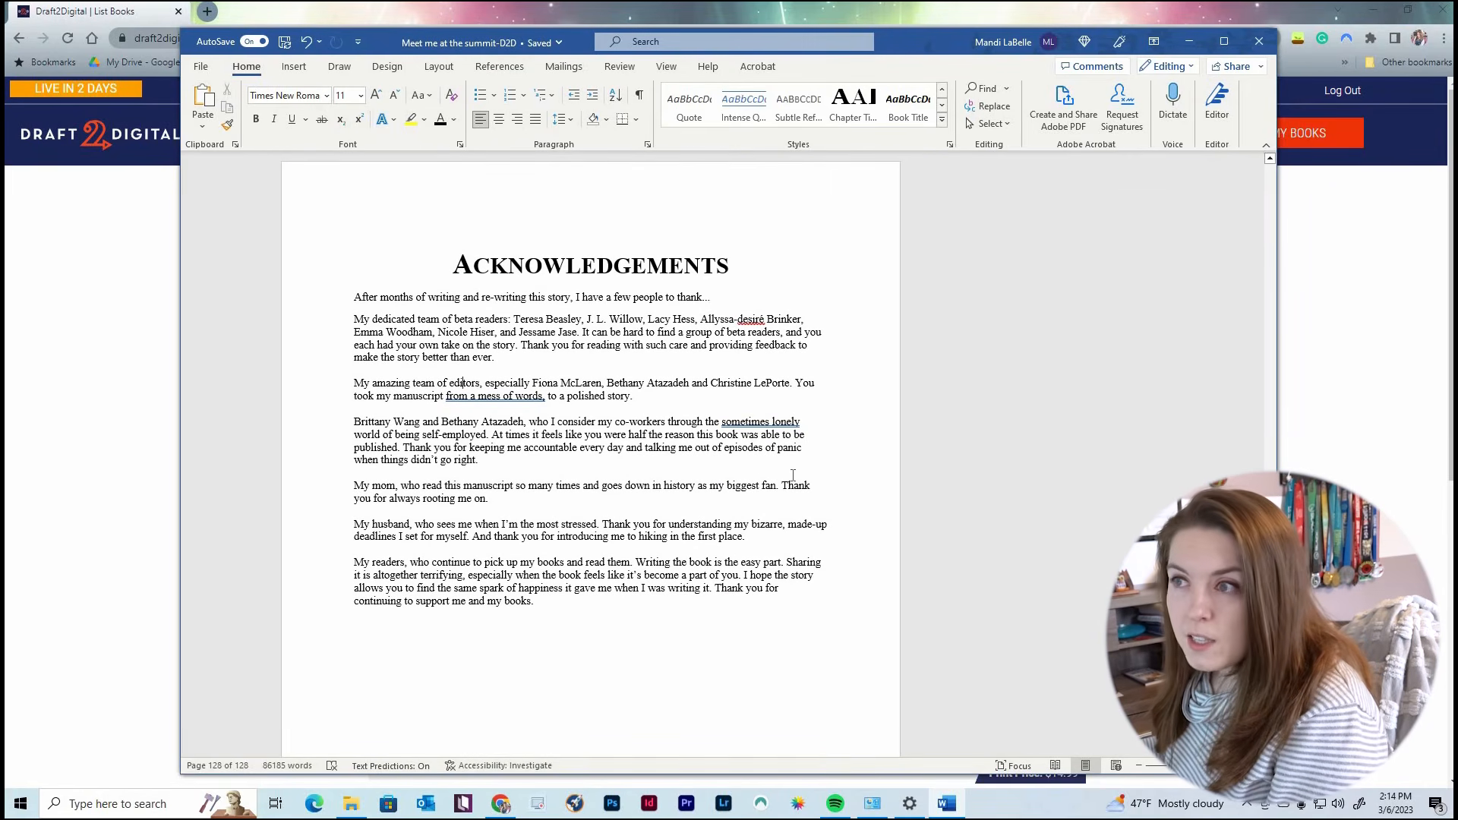
pyautogui.click(1259, 39)
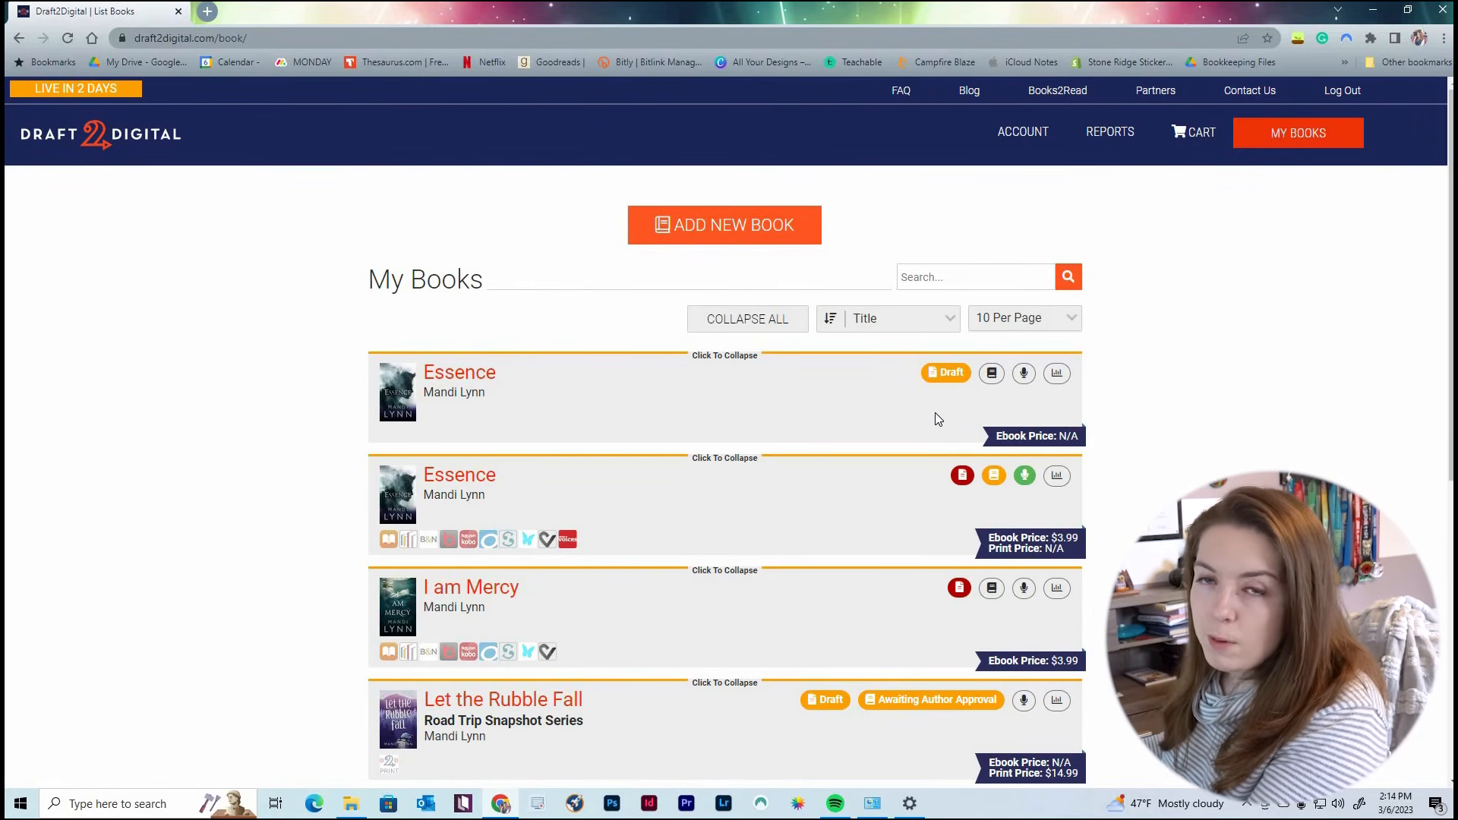
# Open the ebook version of Meet Me at the Summit and go to its Details step for editing.
pyautogui.scroll(-4, 934, 416)
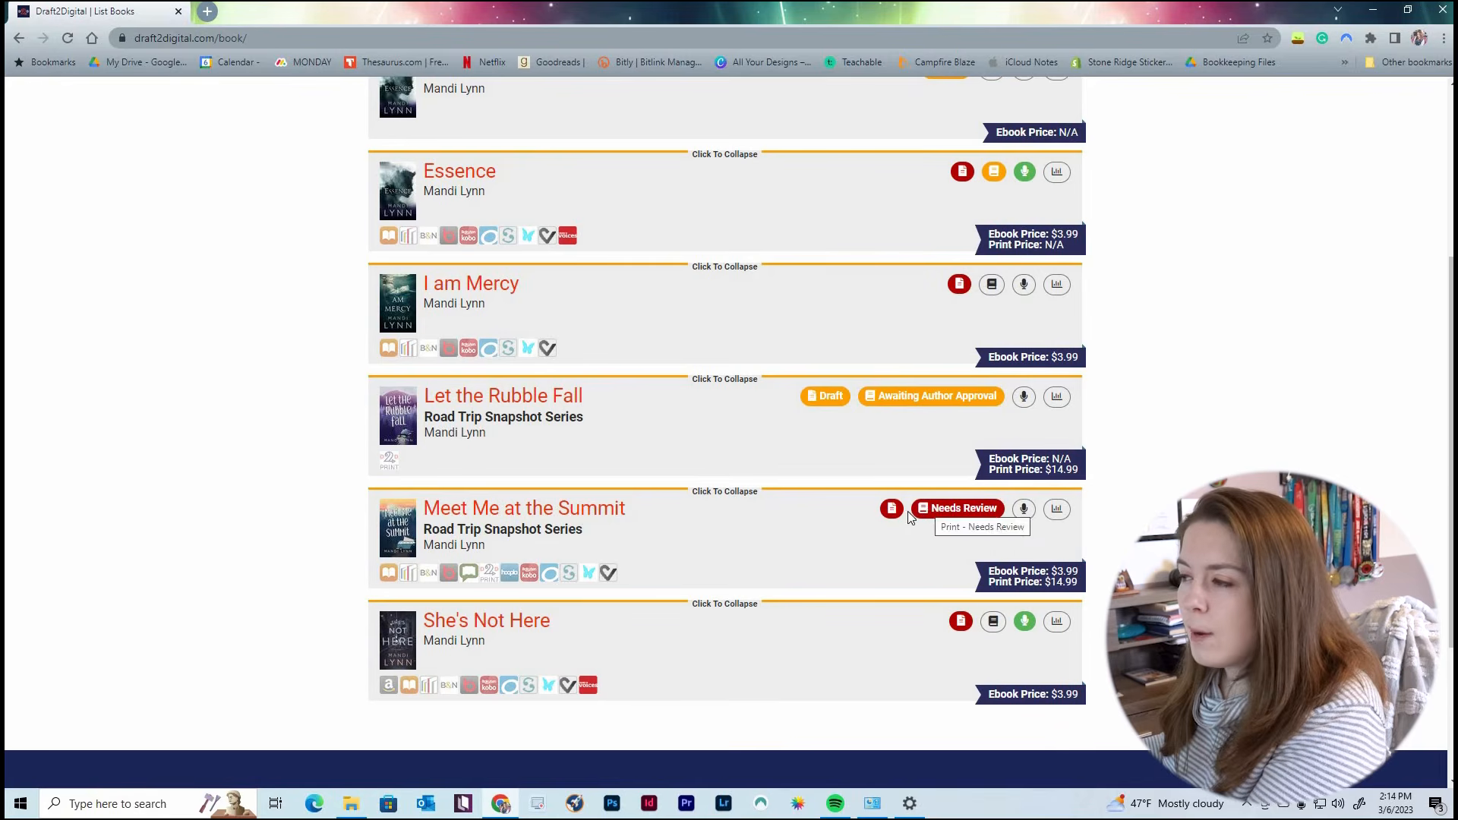
pyautogui.click(894, 510)
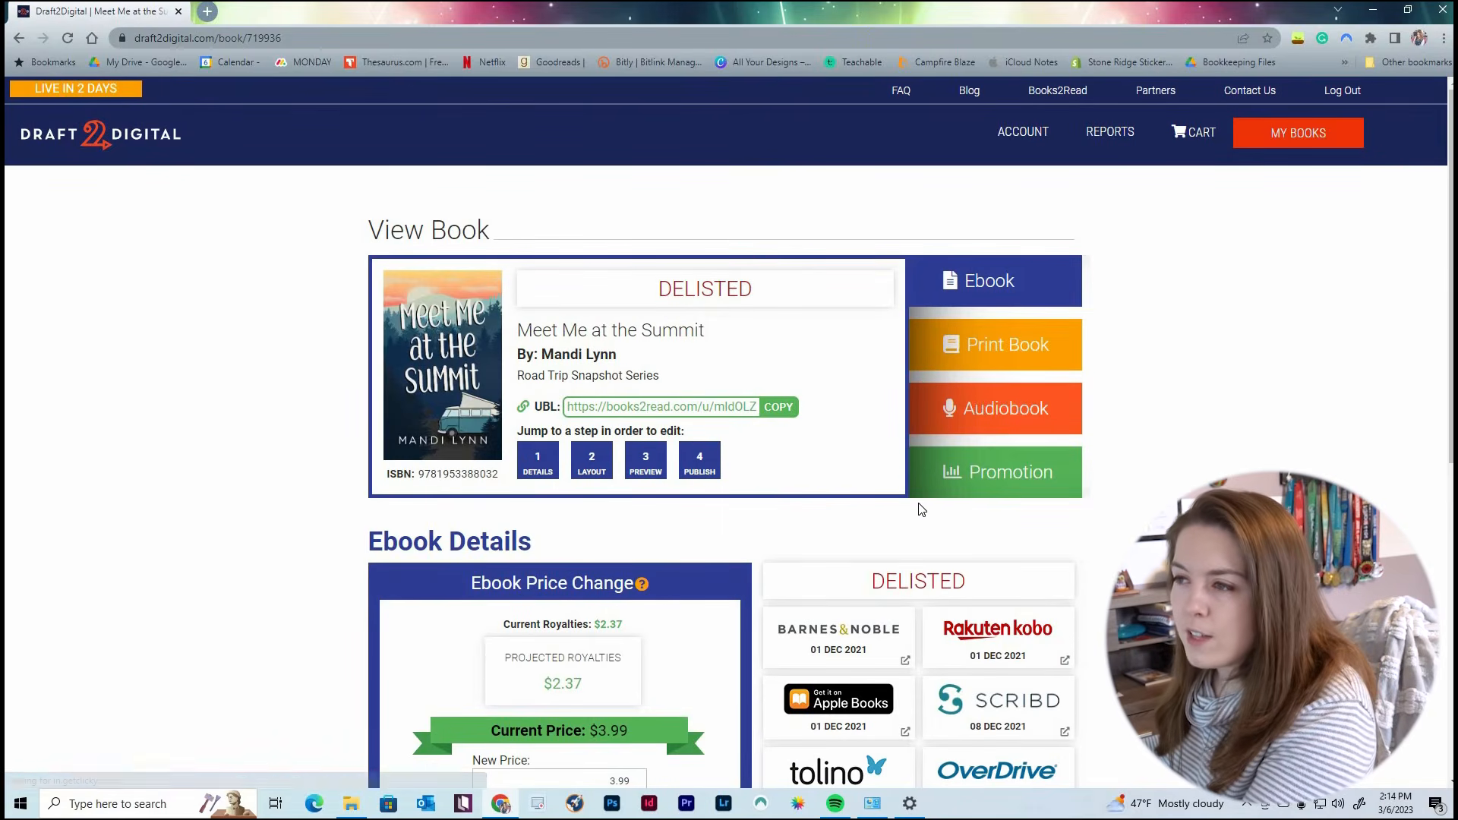
pyautogui.click(540, 462)
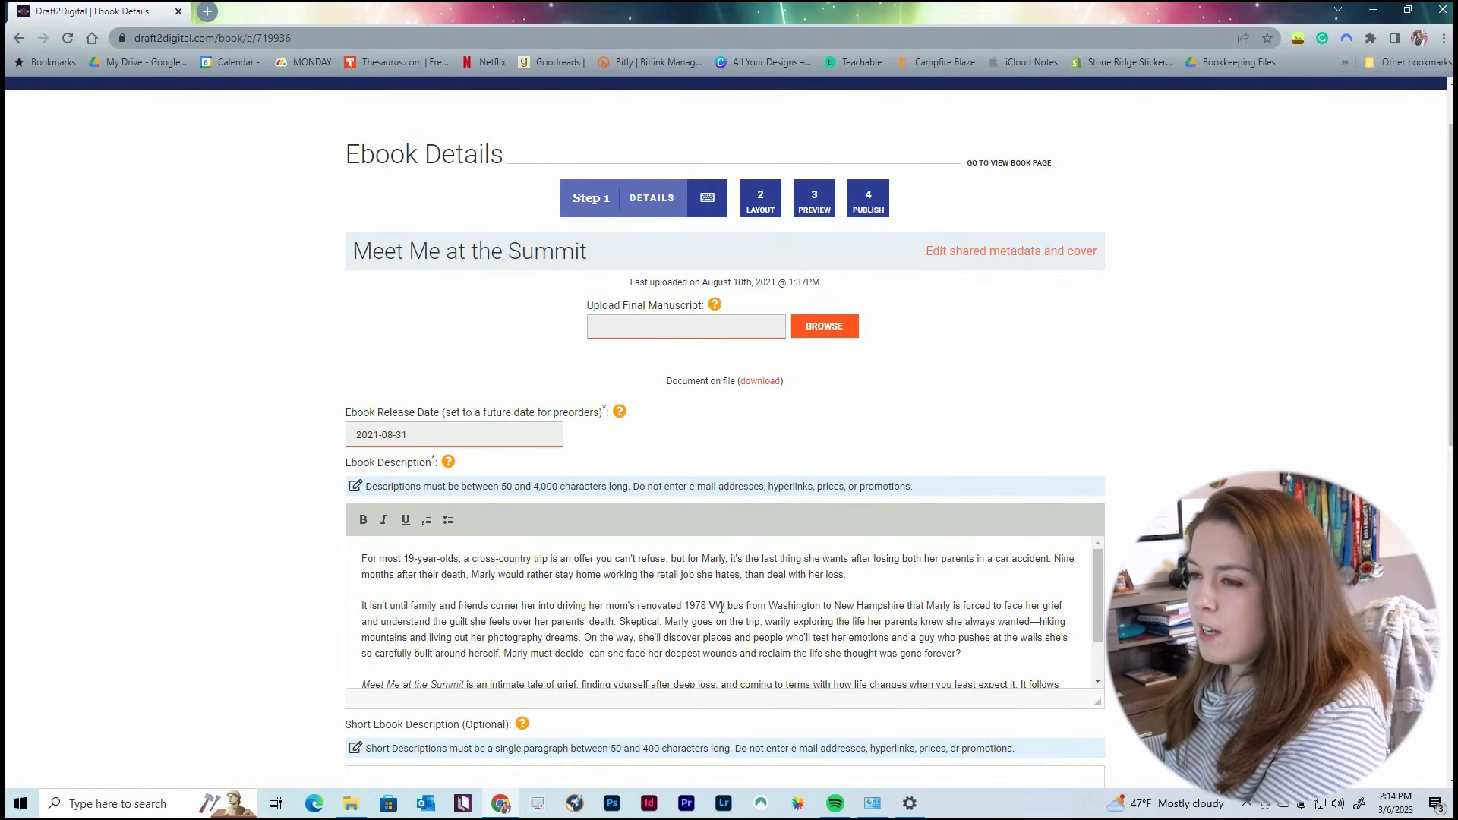
# Upload the Word file "Meet me at the summit-D2D" from the Meet Me at the Summit folder as the final manuscript.
pyautogui.scroll(-3, 721, 607)
pyautogui.scroll(1, 1041, 319)
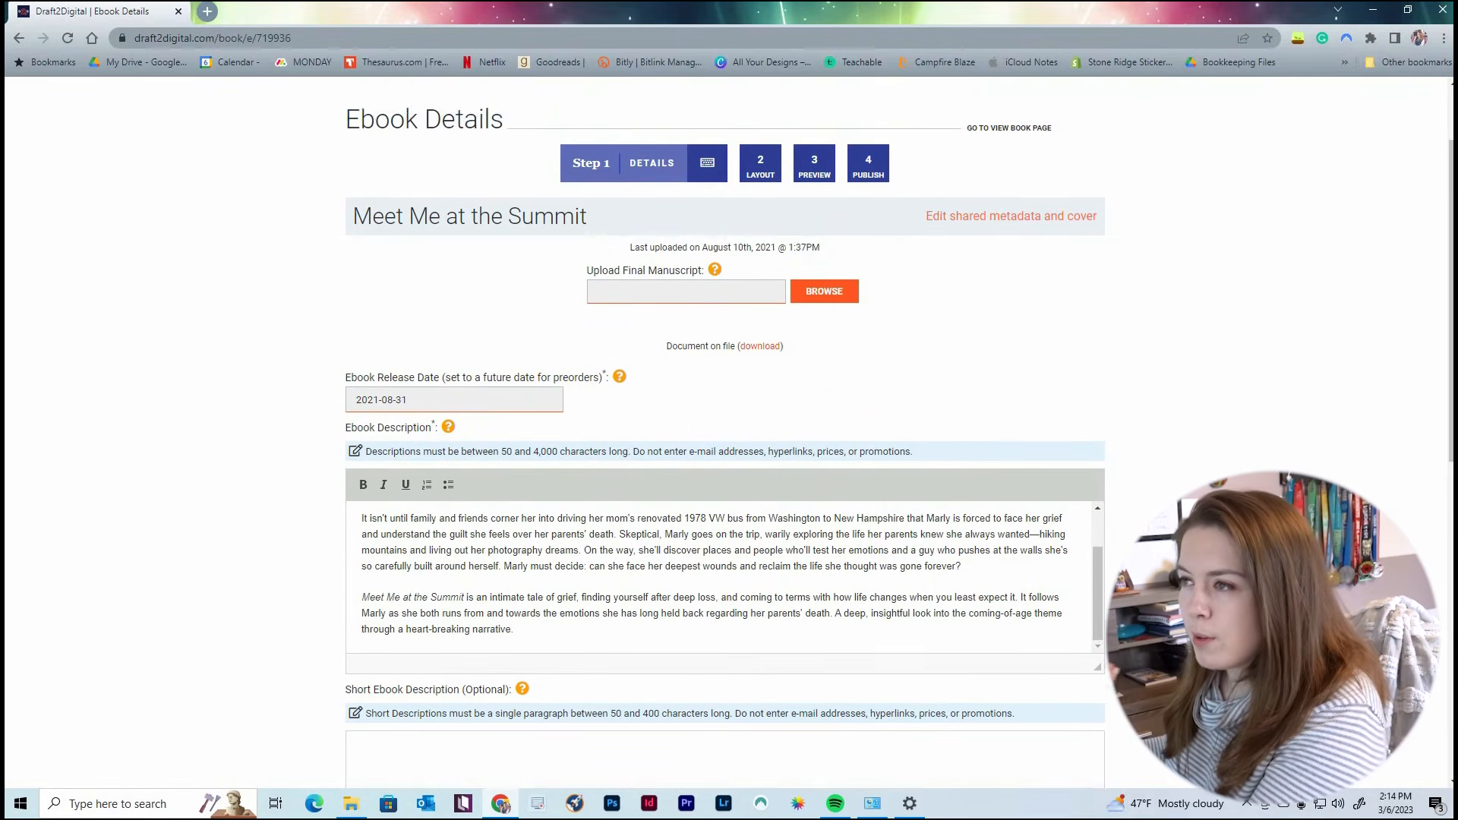
pyautogui.scroll(5, 1067, 669)
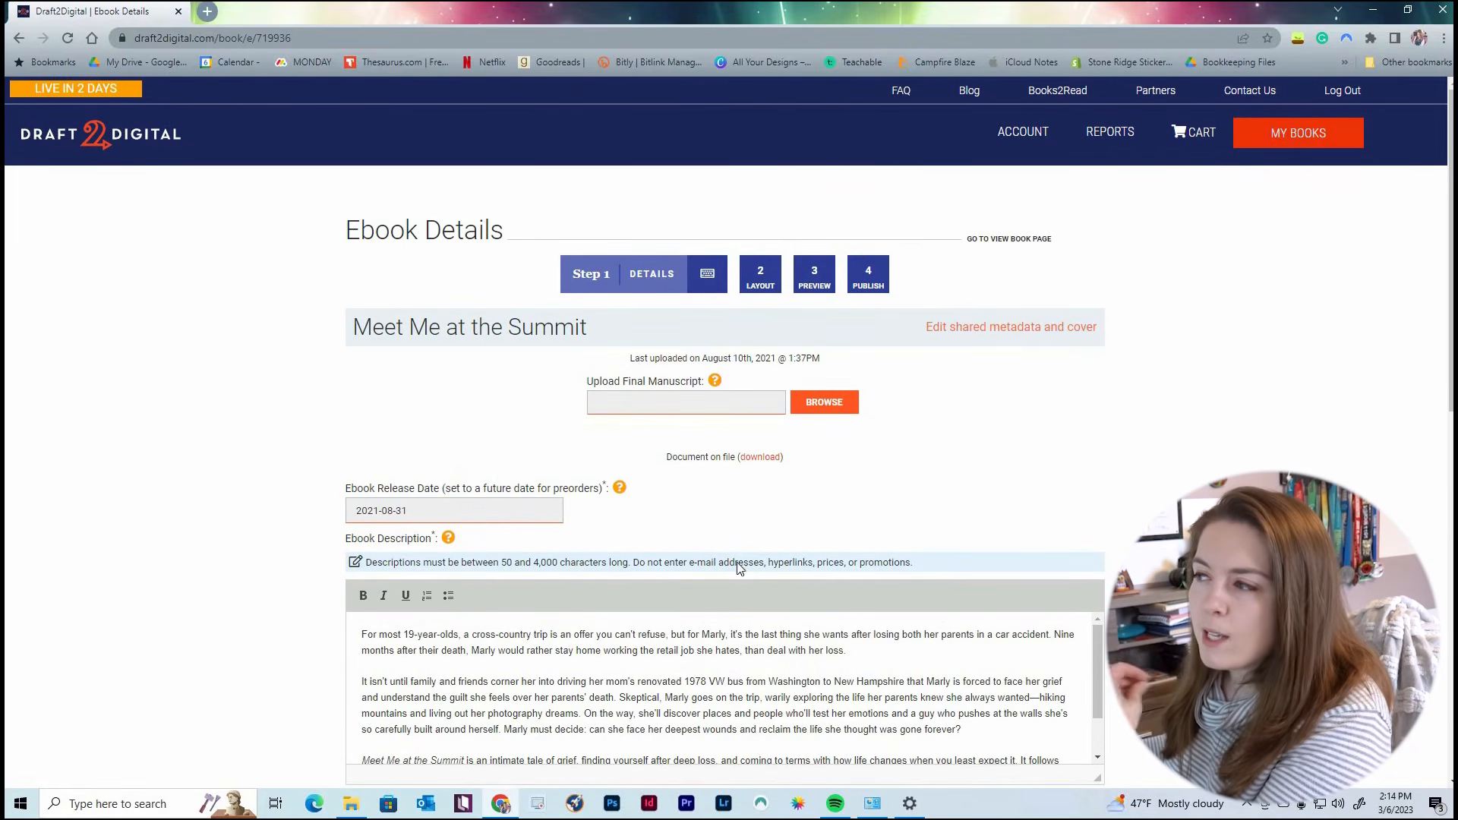
pyautogui.scroll(-4, 521, 514)
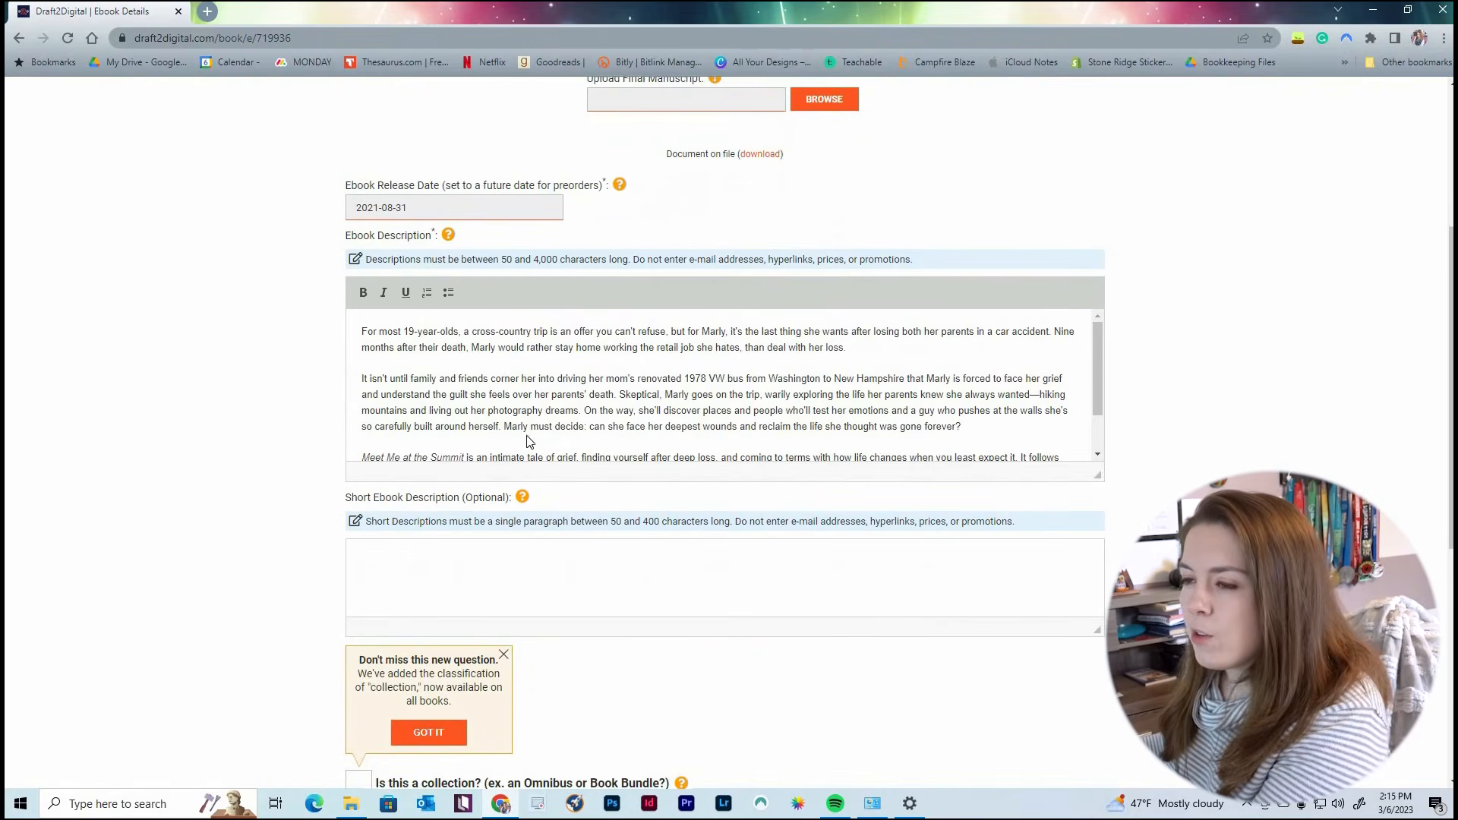
pyautogui.scroll(4, 530, 431)
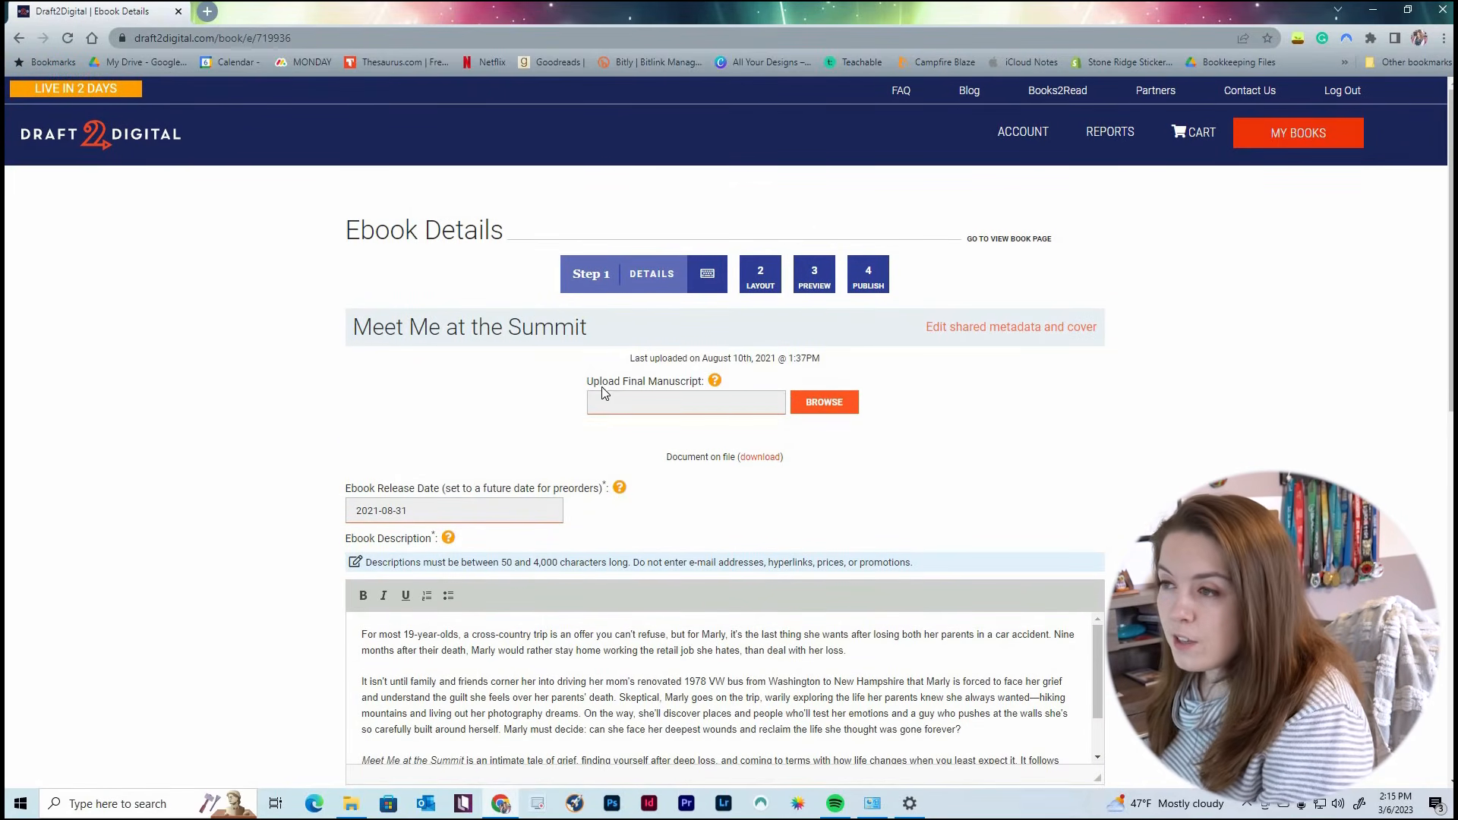
pyautogui.moveTo(713, 382)
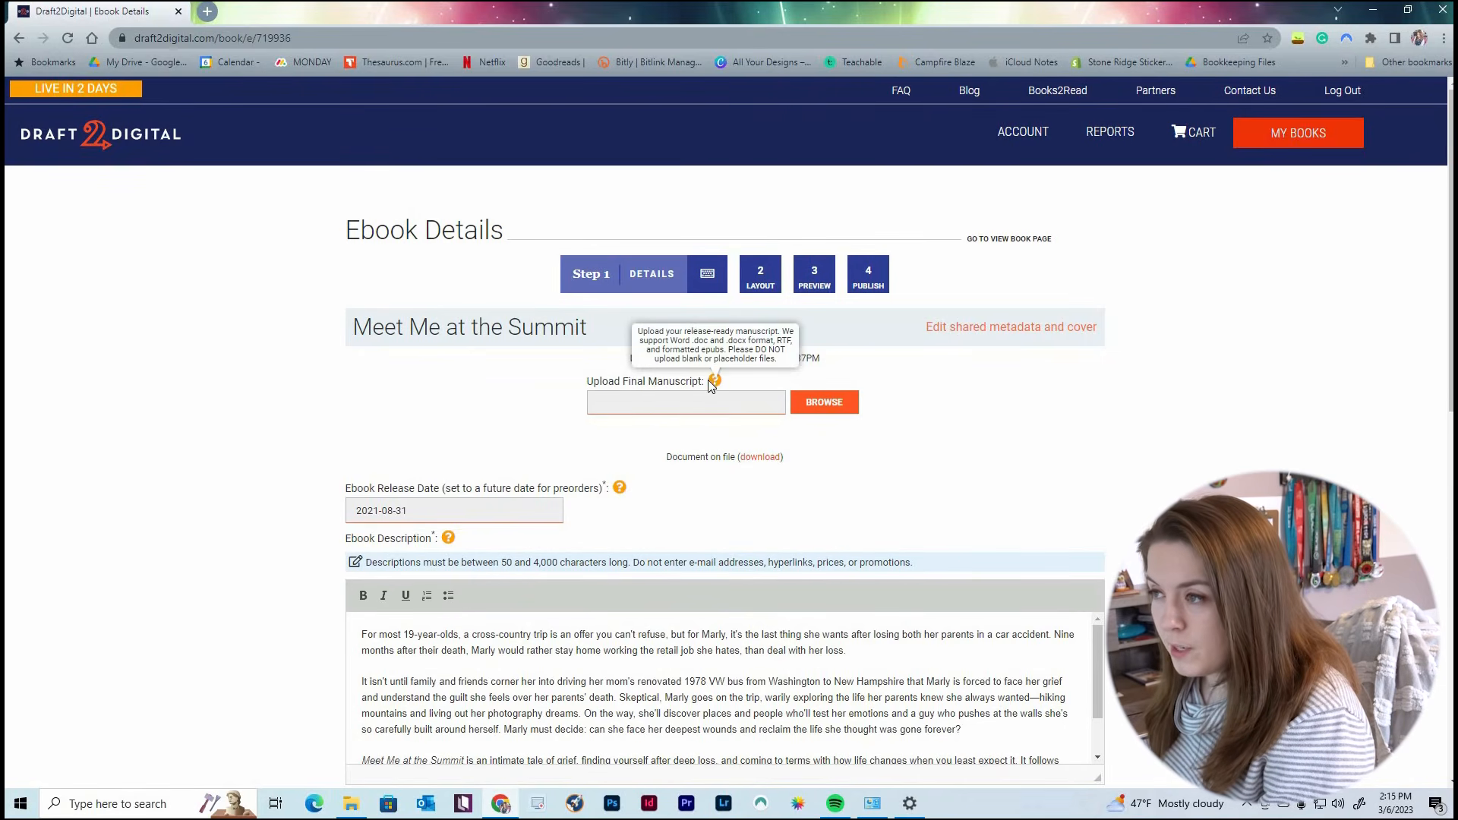
pyautogui.click(829, 401)
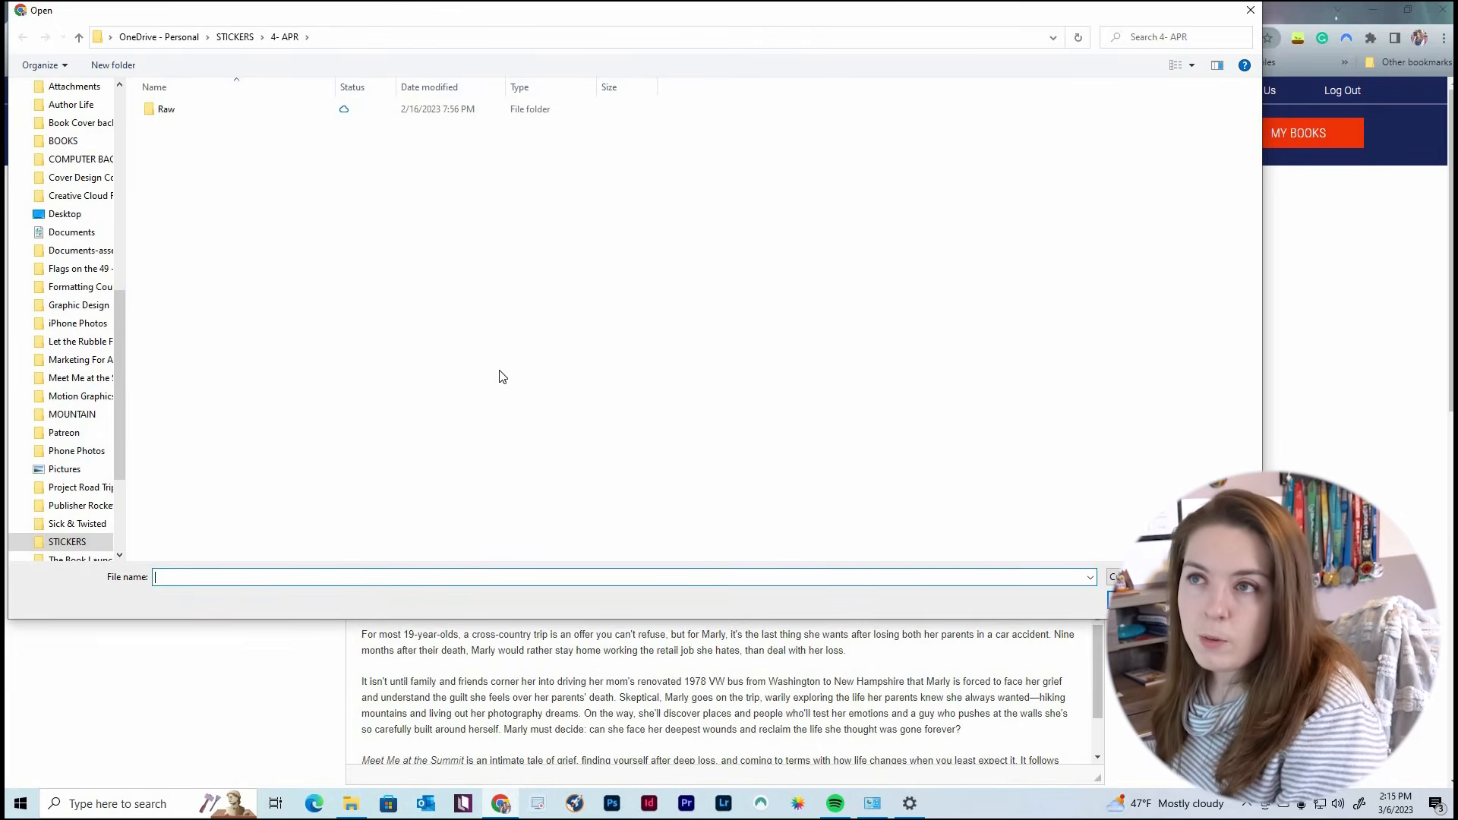
pyautogui.click(287, 179)
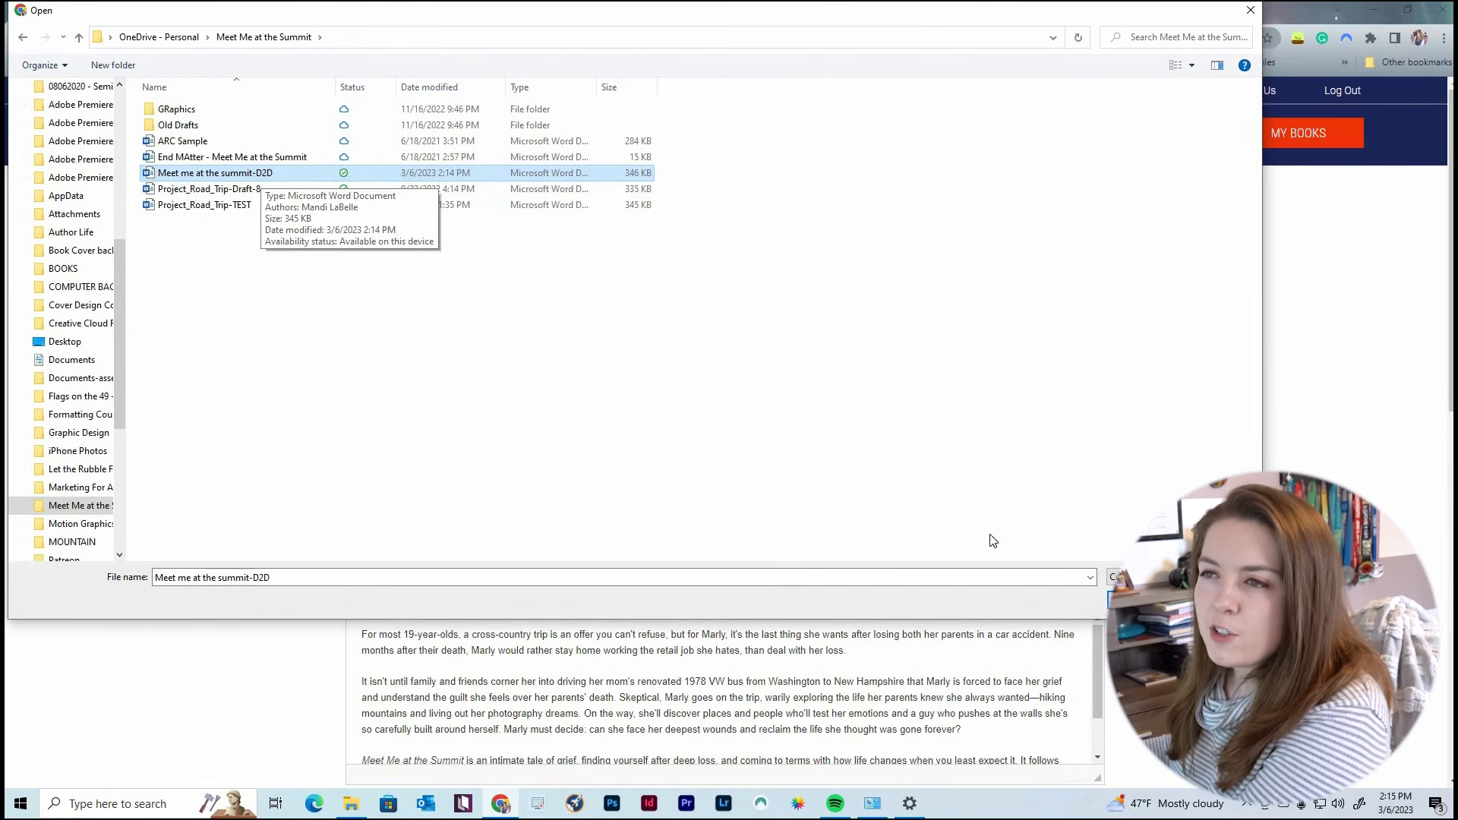
pyautogui.click(1142, 600)
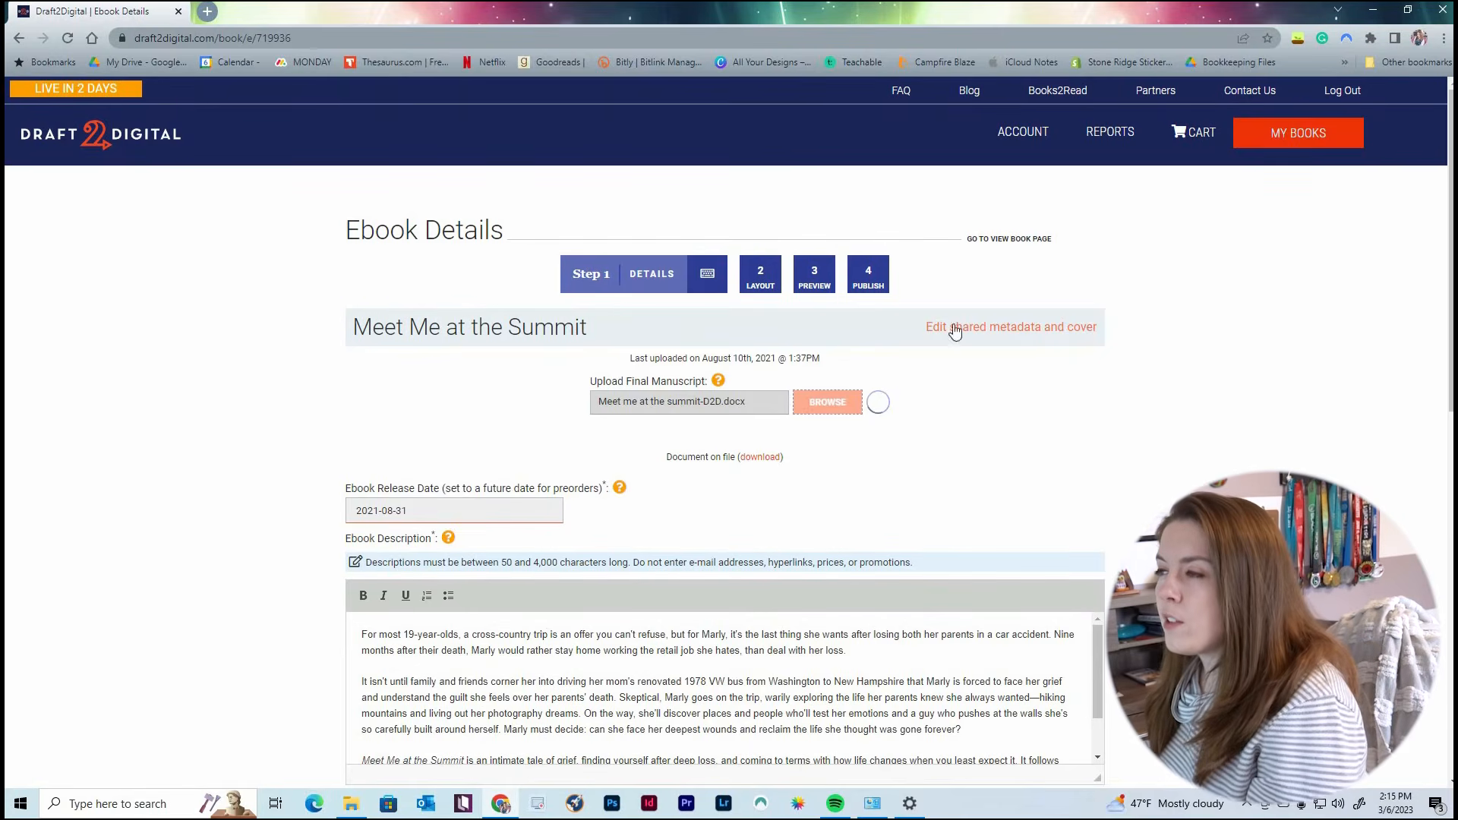
# Show the book's shared metadata and review its cover, series, language, author, publisher, search terms and BISAC subjects.
pyautogui.click(1030, 328)
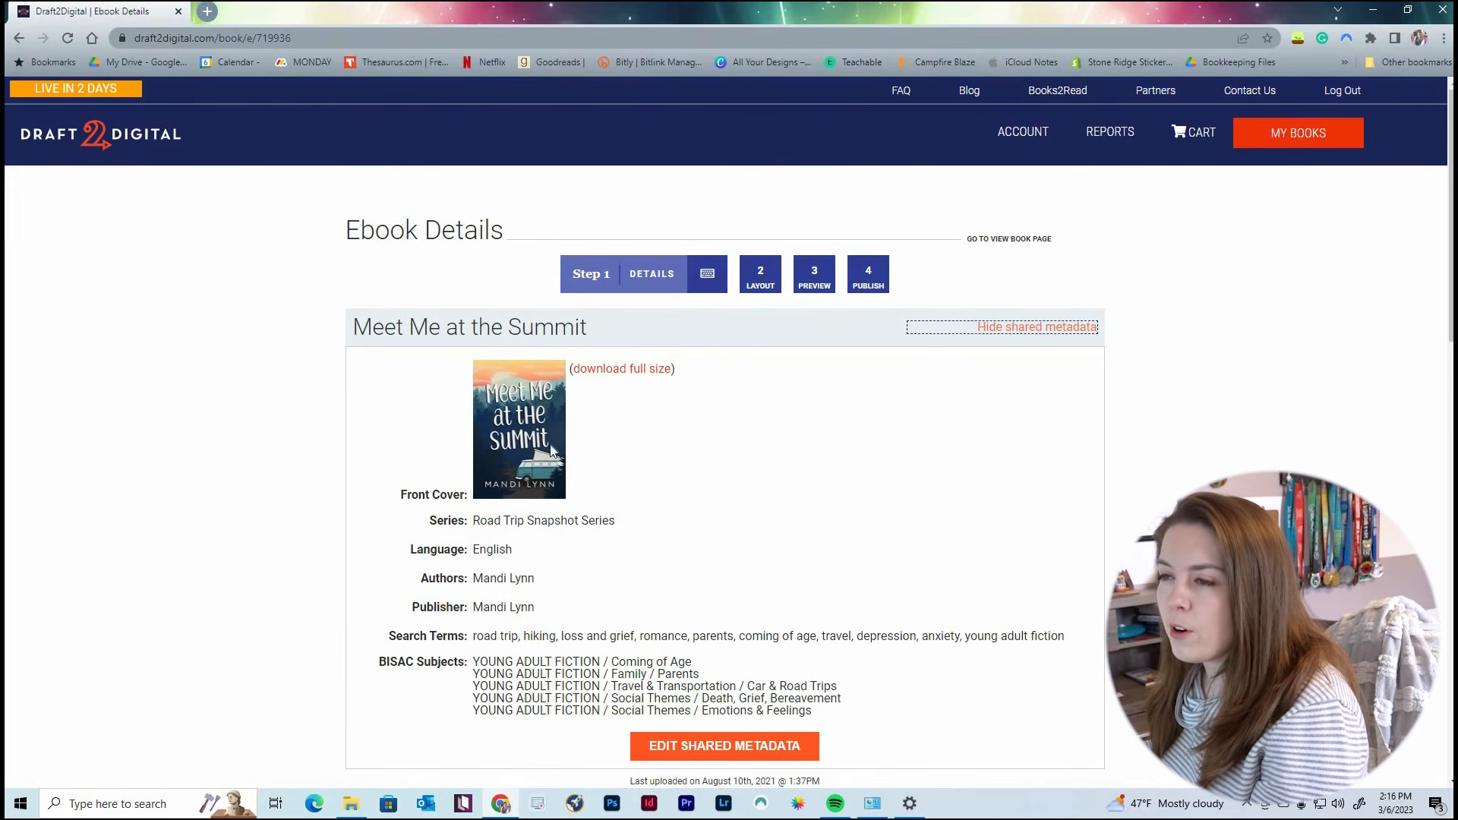
pyautogui.scroll(-3, 583, 476)
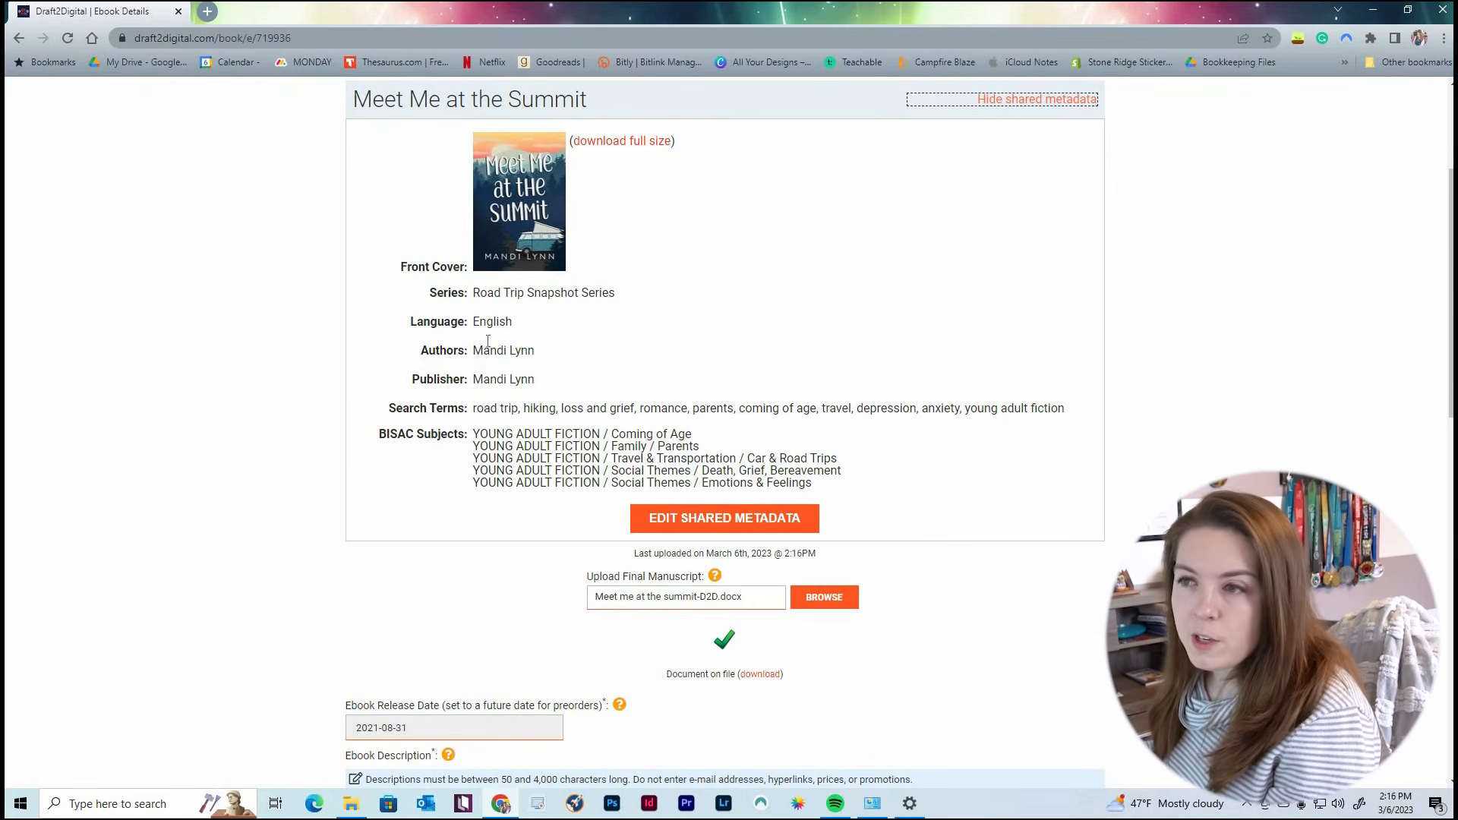
pyautogui.moveTo(474, 296); pyautogui.dragTo(536, 381)
pyautogui.moveTo(843, 491); pyautogui.dragTo(854, 487)
pyautogui.scroll(-3, 854, 487)
pyautogui.click(1155, 458)
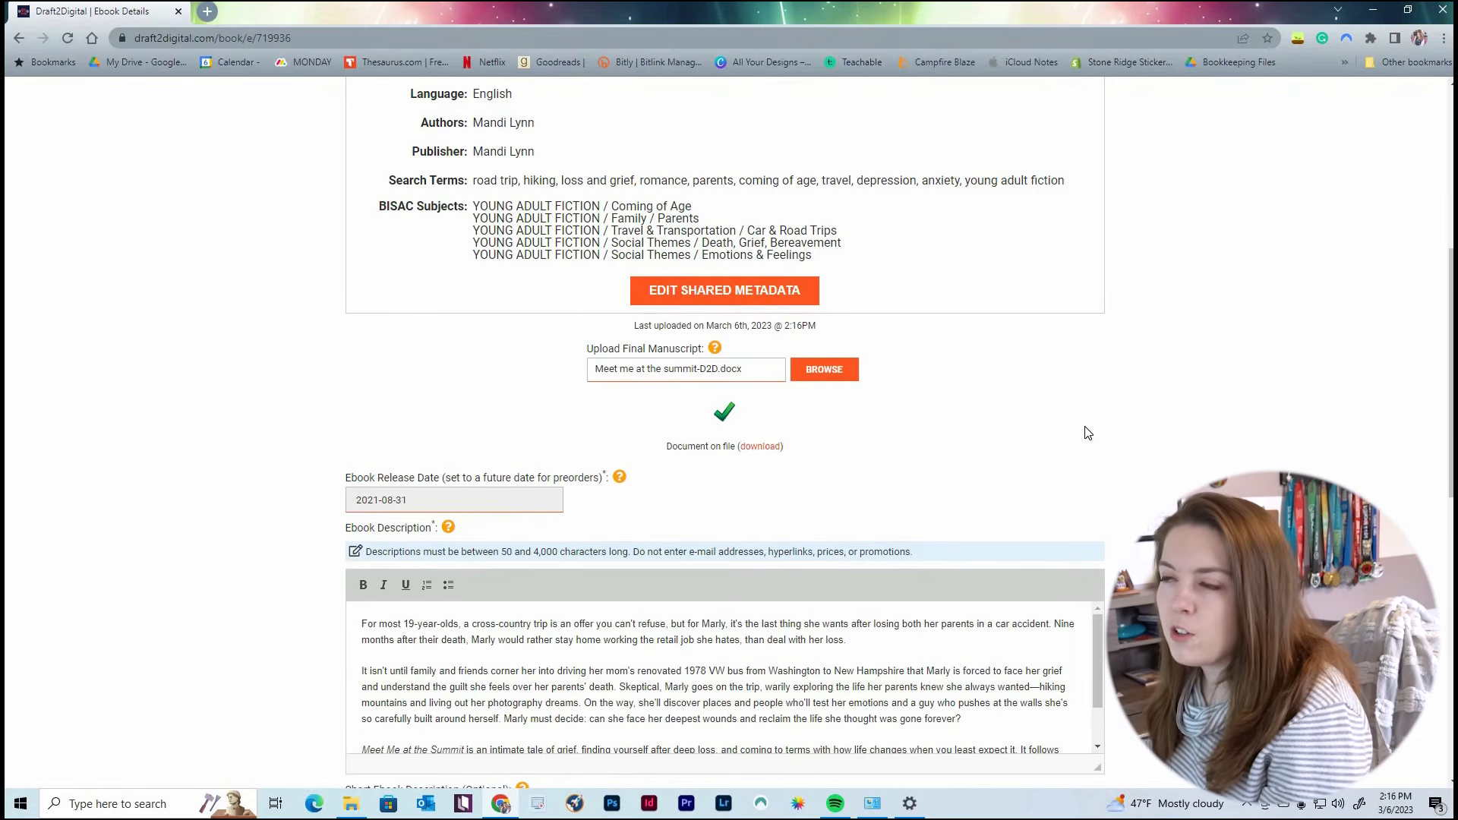
pyautogui.scroll(5, 1086, 432)
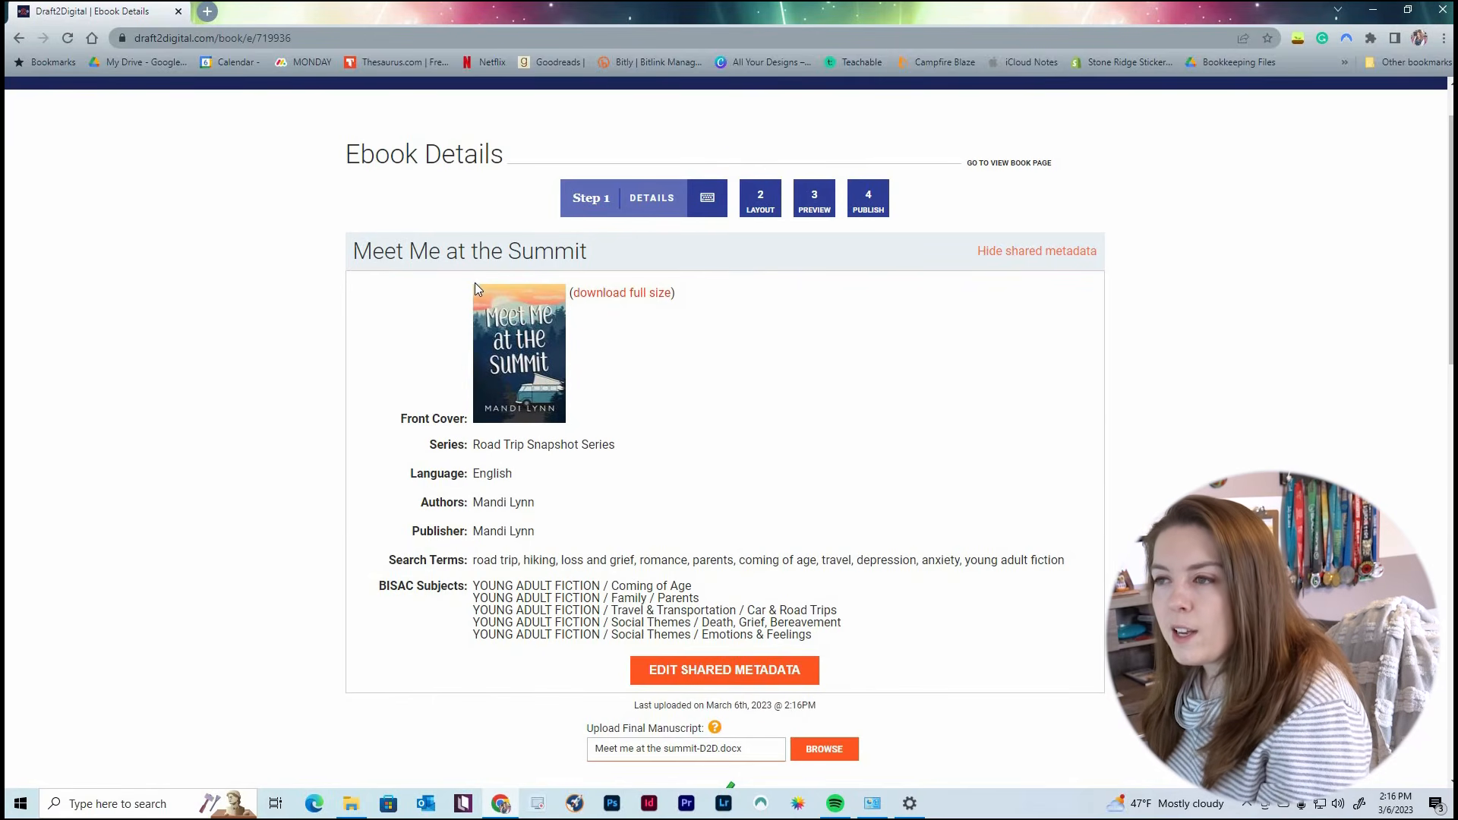
pyautogui.scroll(-1, 817, 494)
pyautogui.scroll(-5, 817, 494)
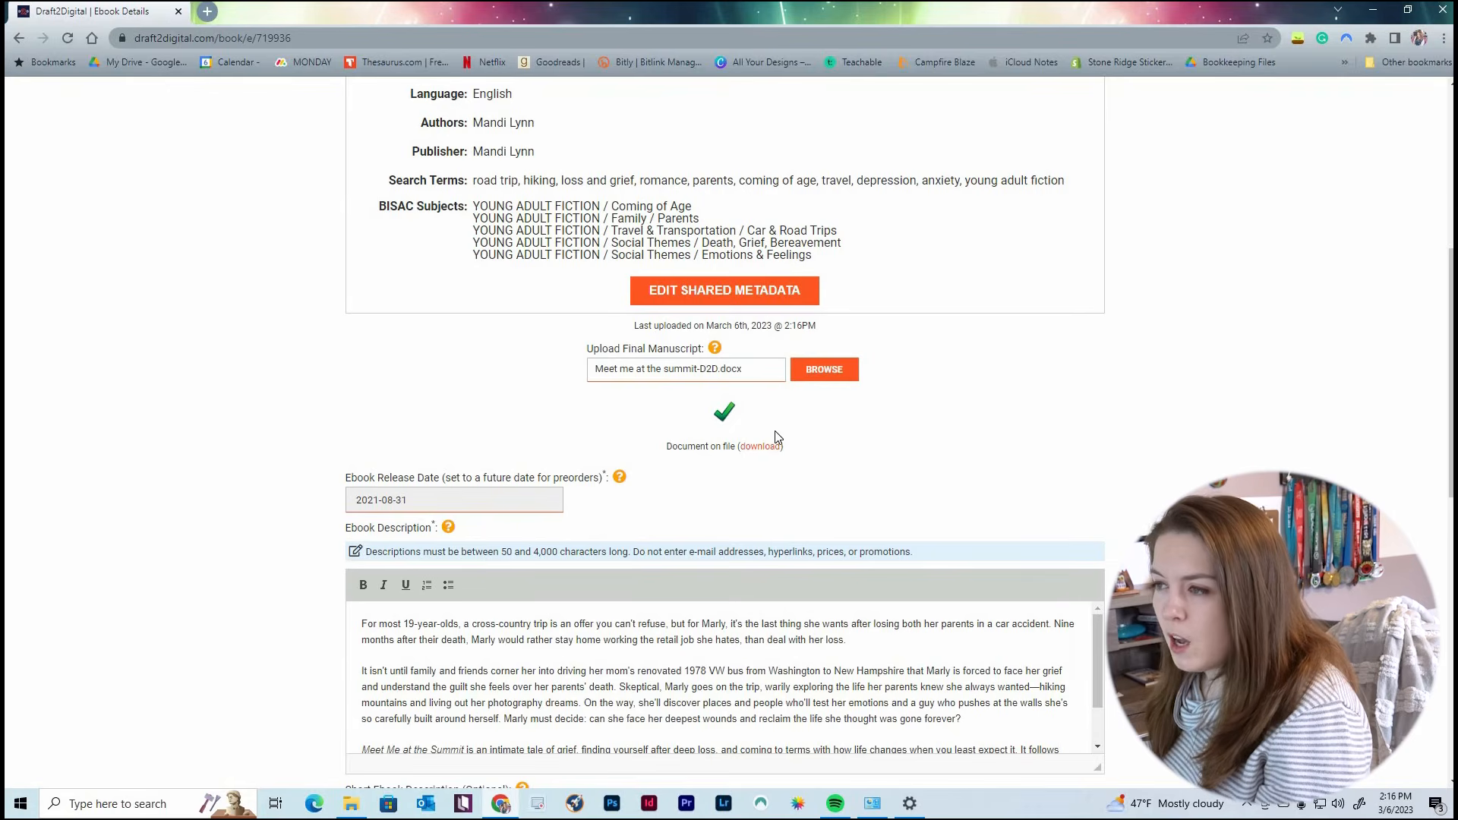
# Finish the ebook details and continue to the Layout step.
pyautogui.scroll(-2, 1204, 378)
pyautogui.scroll(-6, 676, 366)
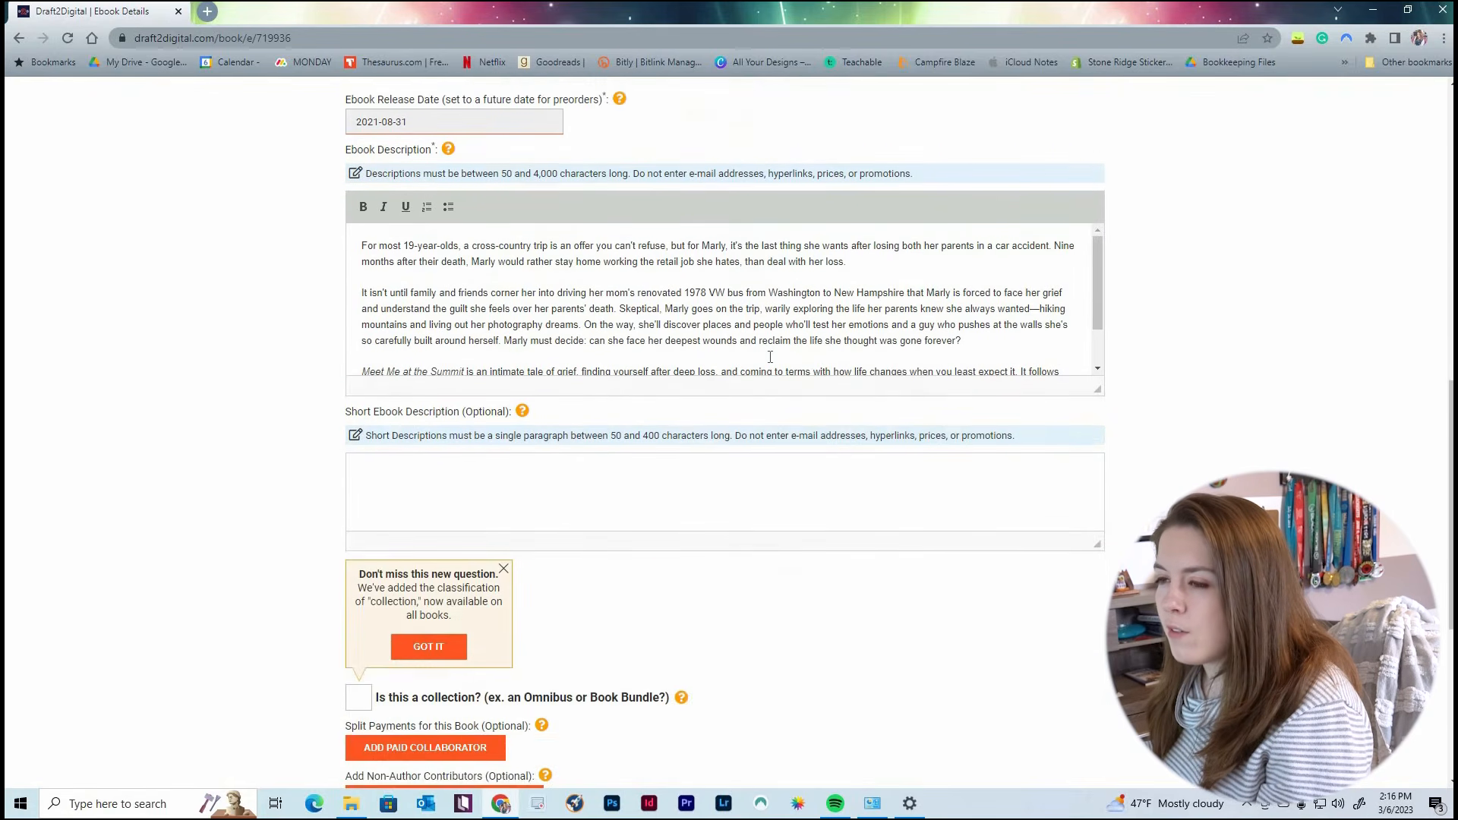
pyautogui.click(734, 653)
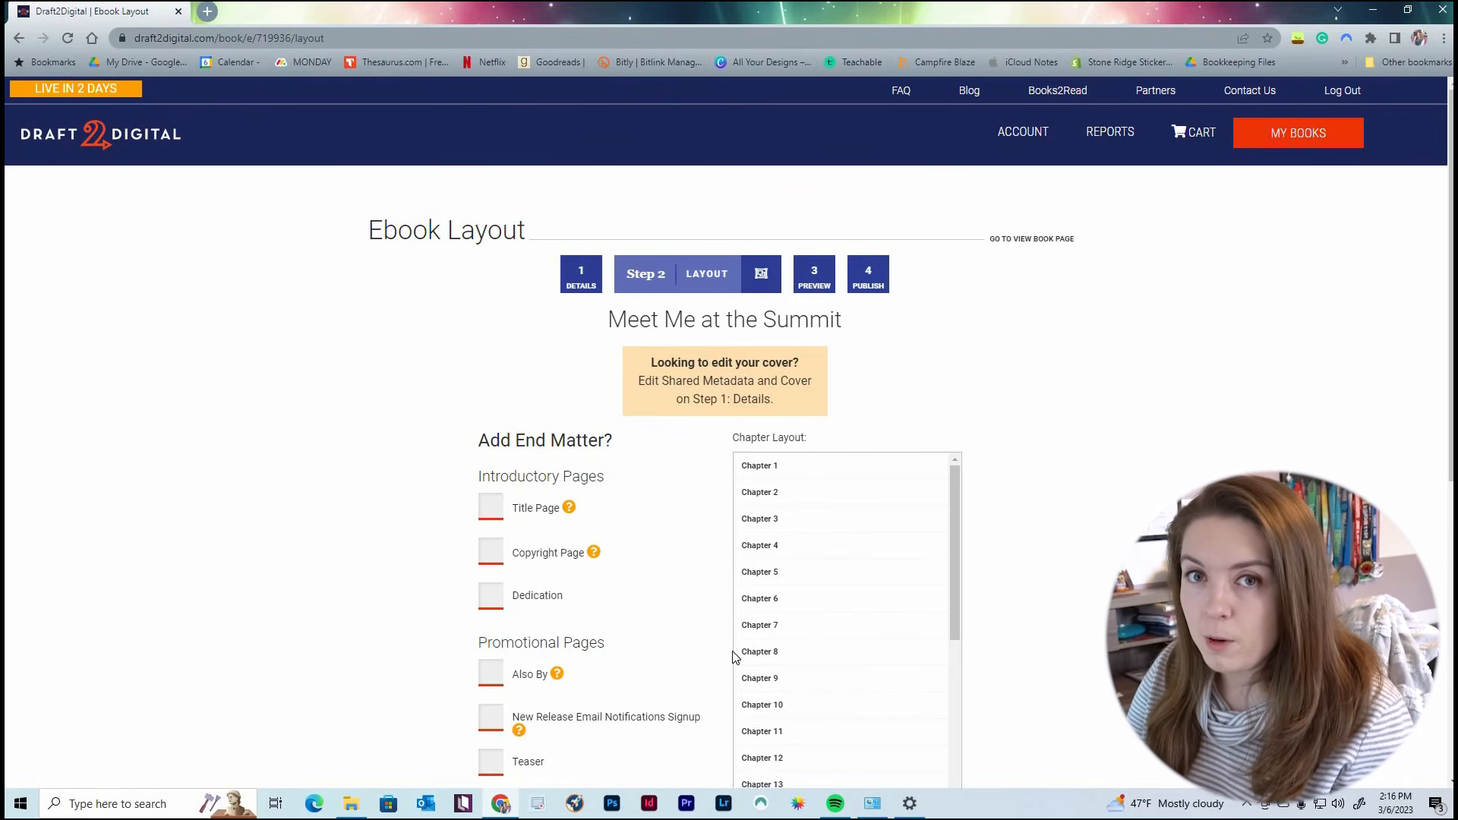
# Examine the detected chapter layout from Chapter 1 to the end of the list, including the Epilogue and Acknowledgements entries.
pyautogui.scroll(-2, 1132, 307)
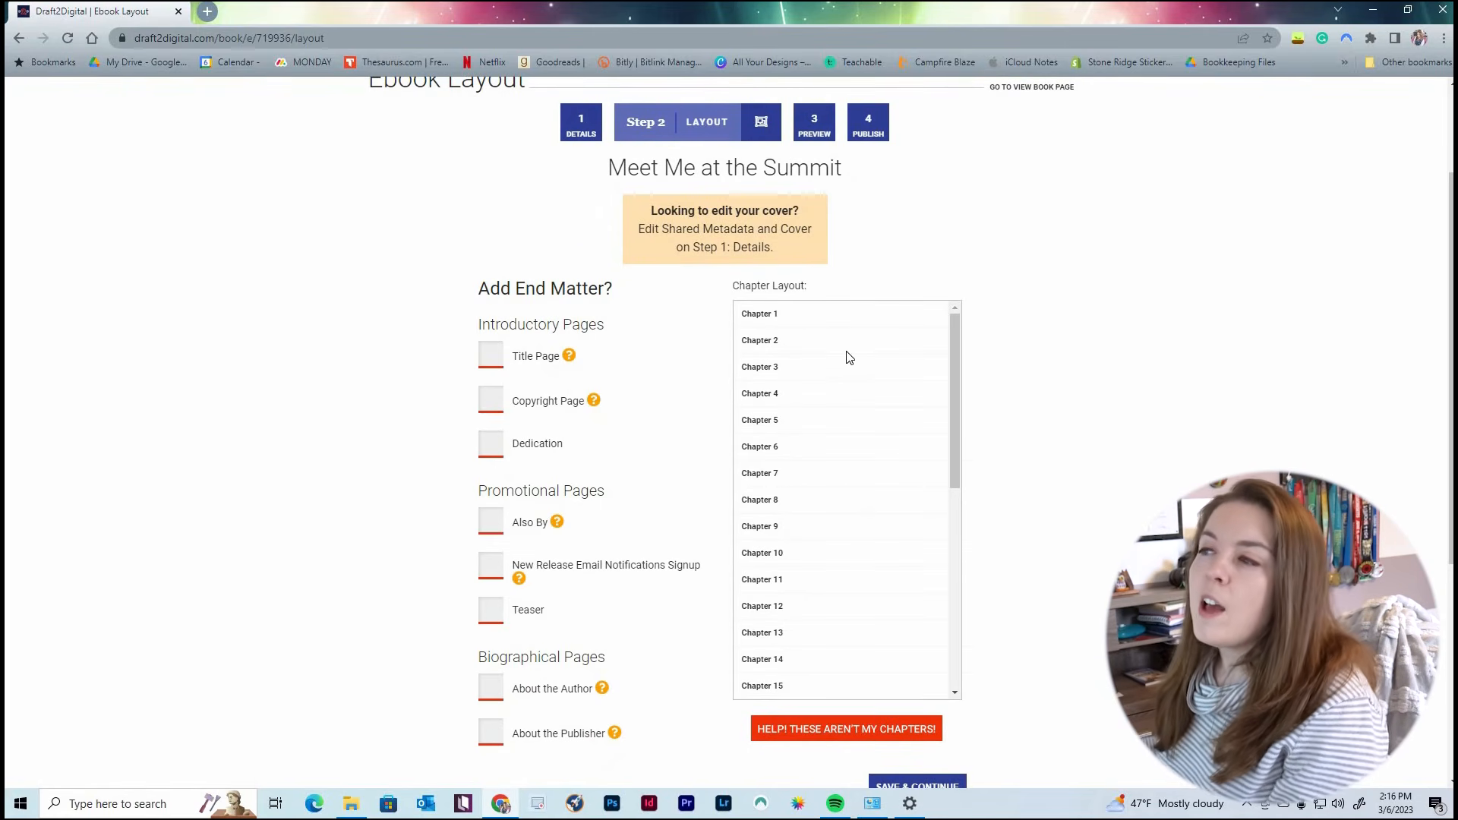
pyautogui.moveTo(956, 386); pyautogui.dragTo(997, 354)
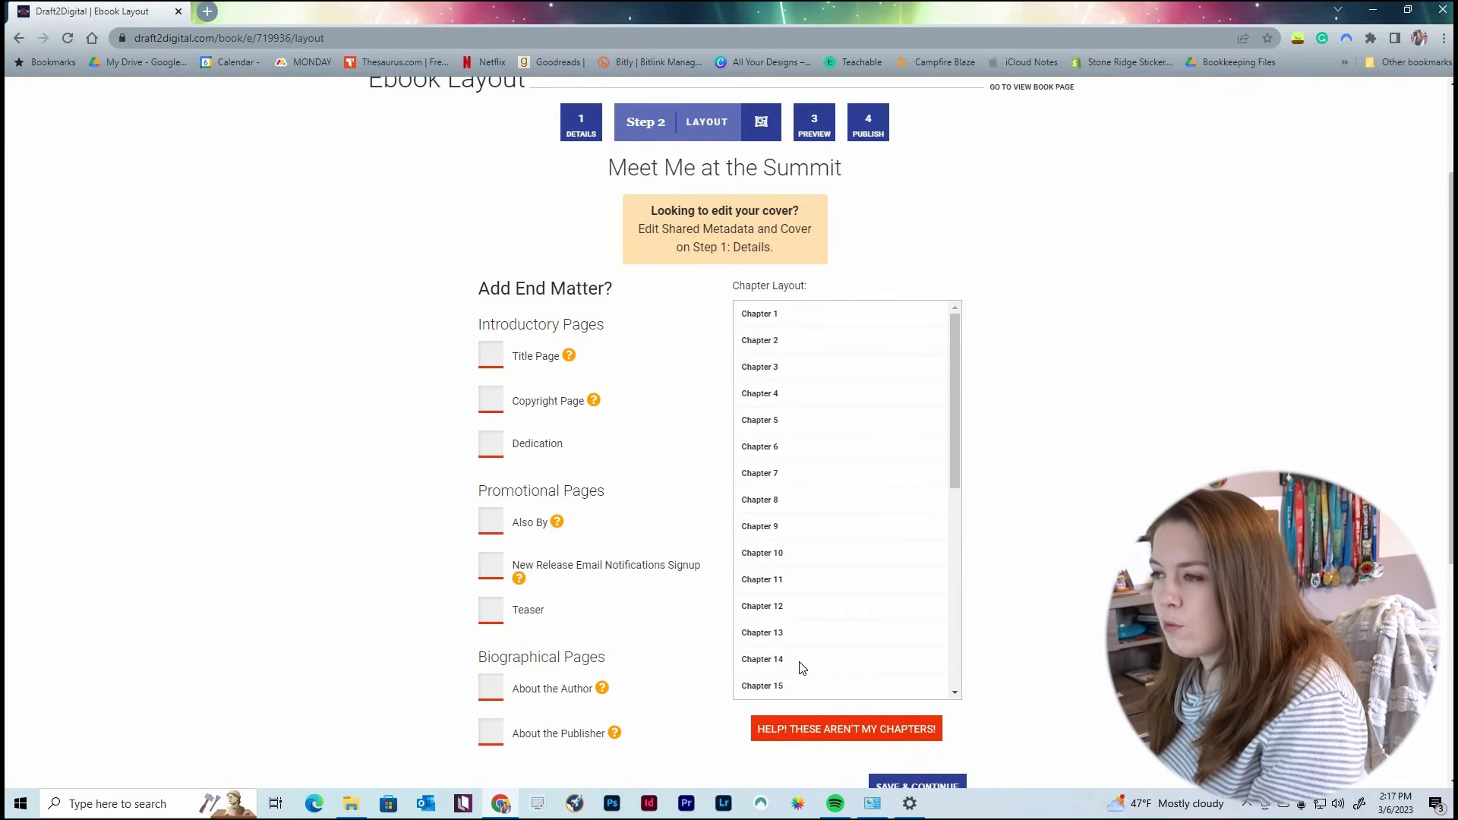
pyautogui.moveTo(957, 367); pyautogui.dragTo(873, 700)
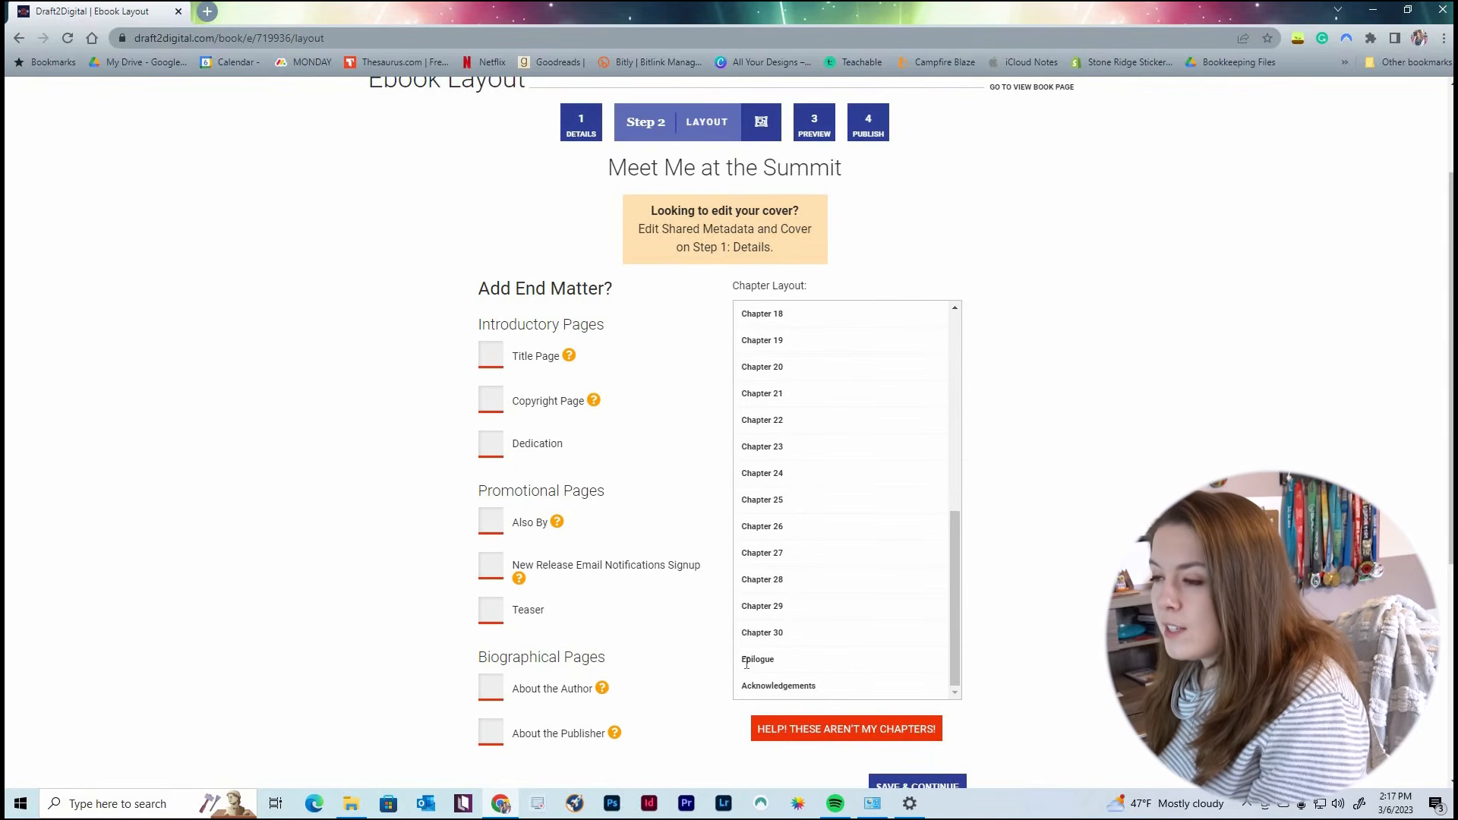
pyautogui.moveTo(742, 660); pyautogui.dragTo(799, 668)
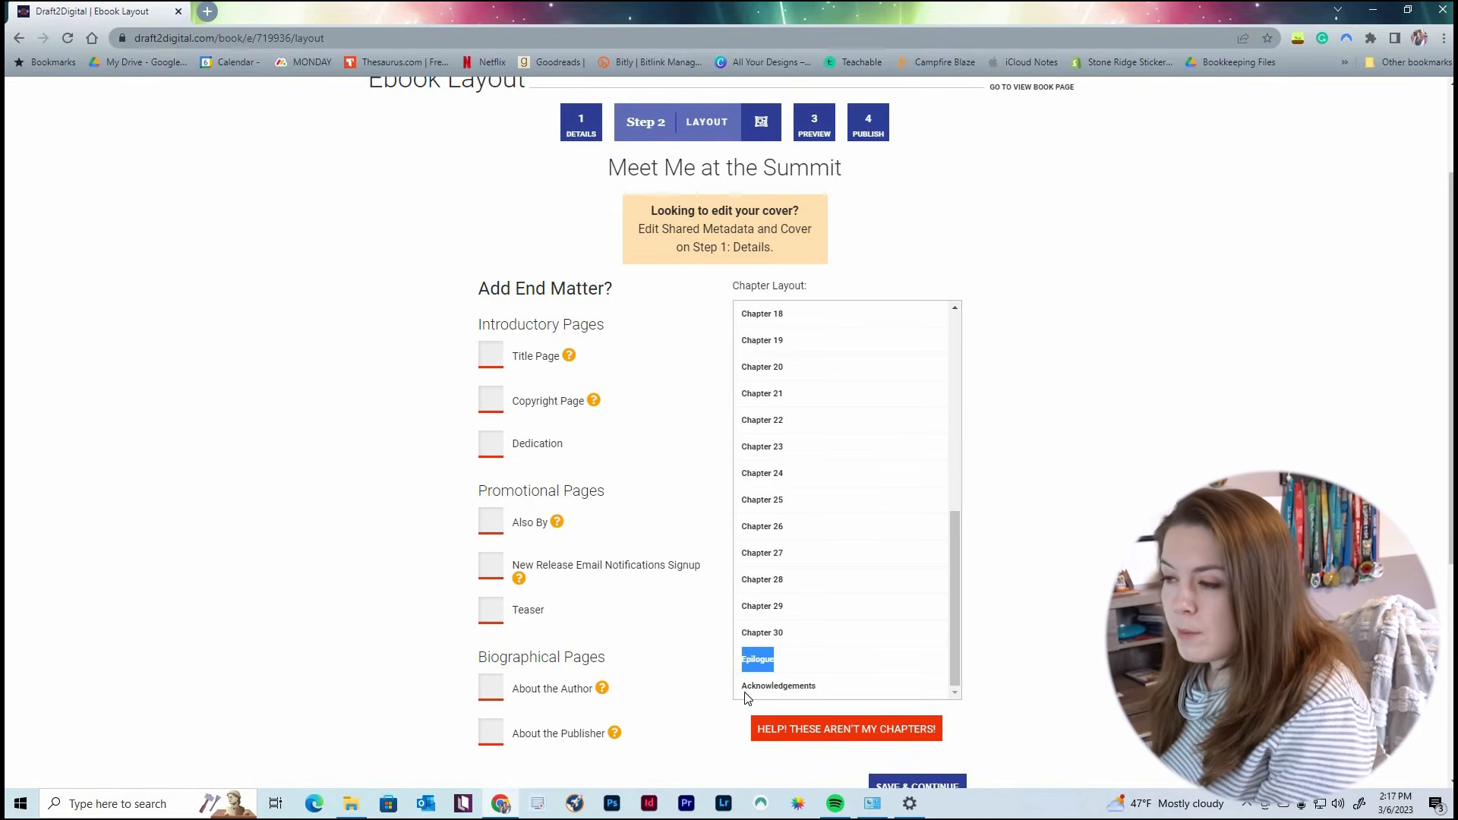
pyautogui.moveTo(743, 686); pyautogui.dragTo(842, 683)
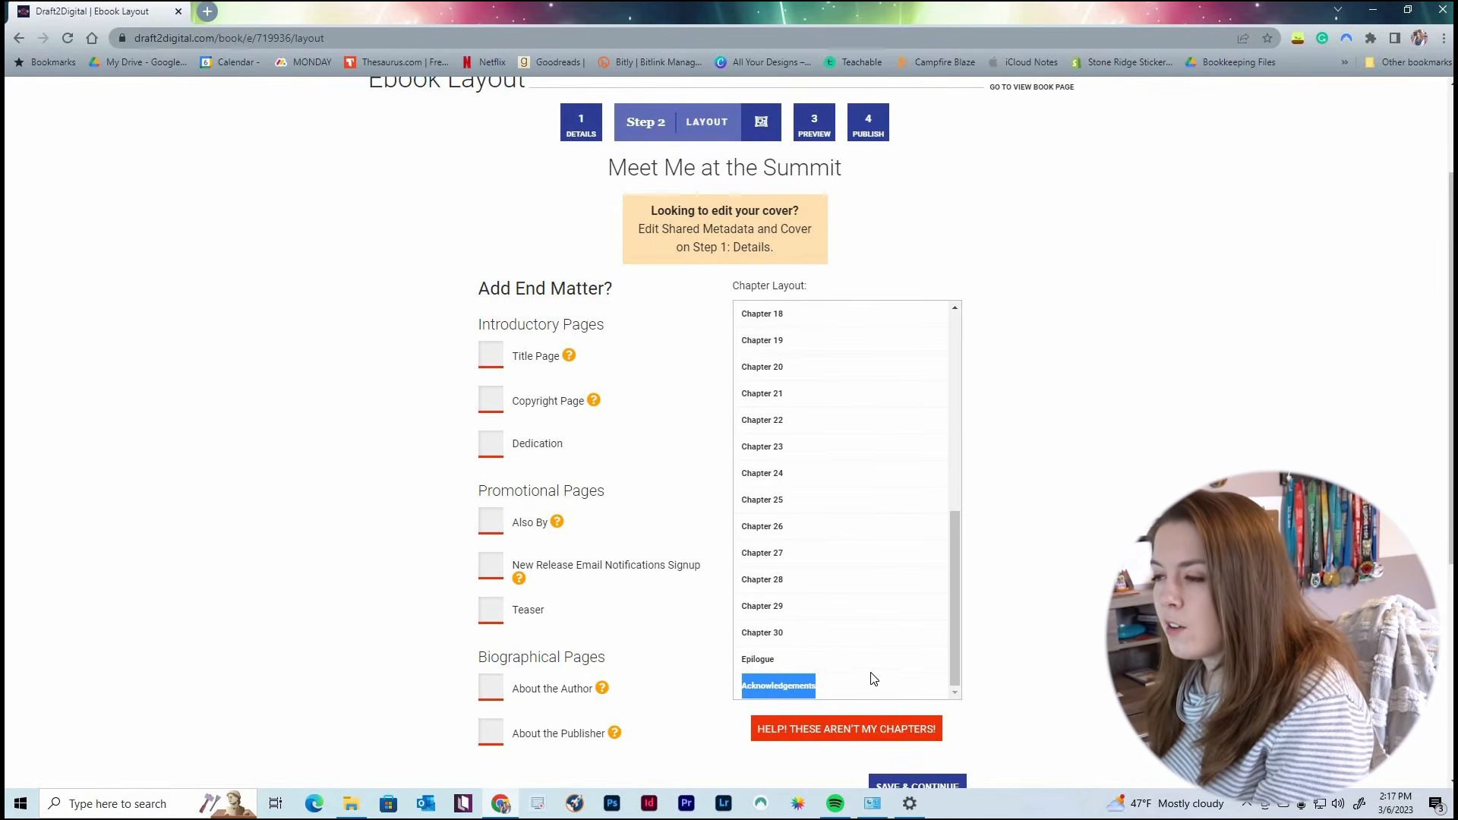
pyautogui.click(1043, 519)
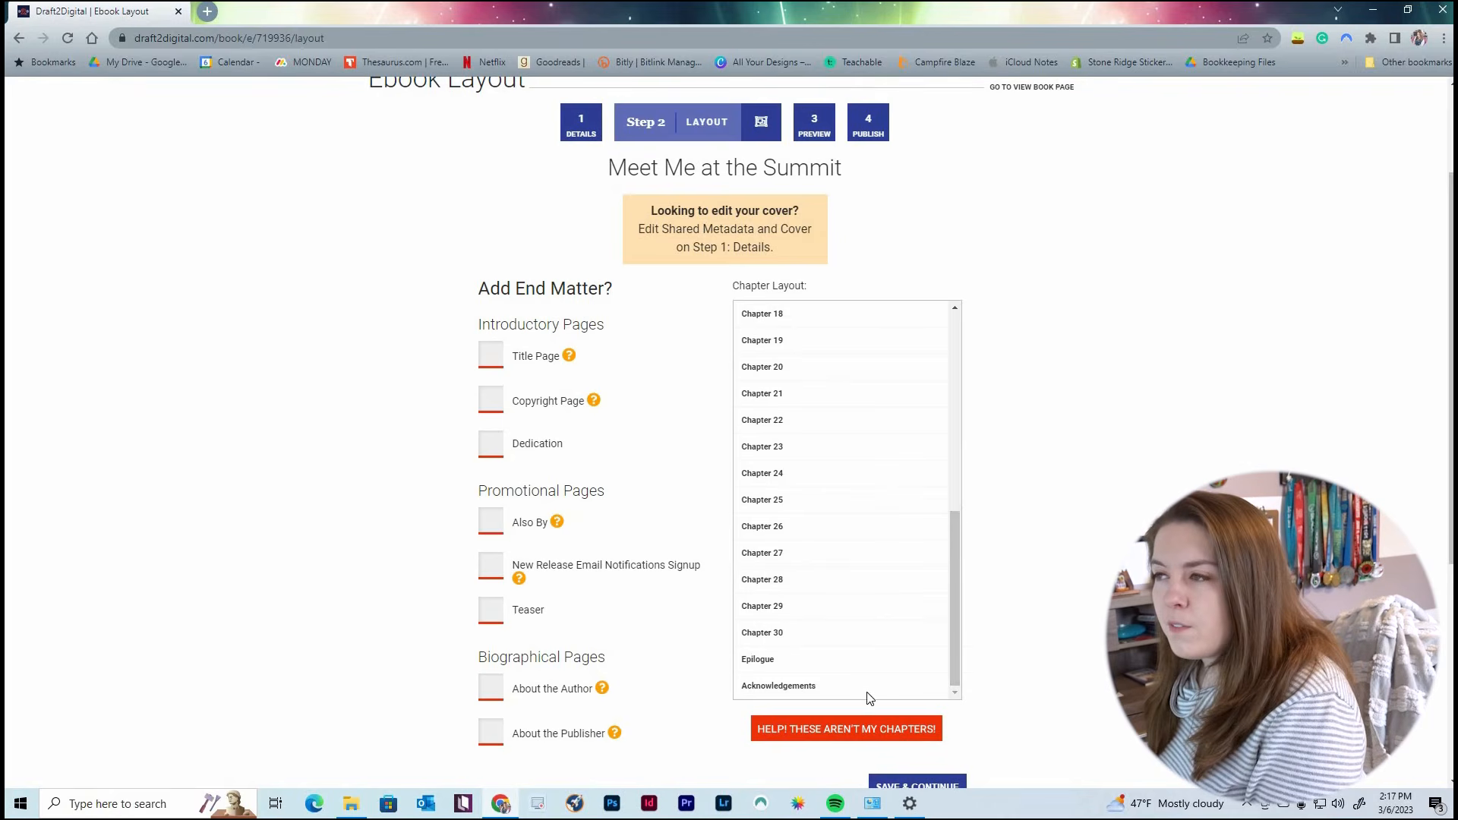
# Open the help for wrongly detected chapters and look through the chapter list of the Bold, Centered formatting option.
pyautogui.scroll(-1, 966, 637)
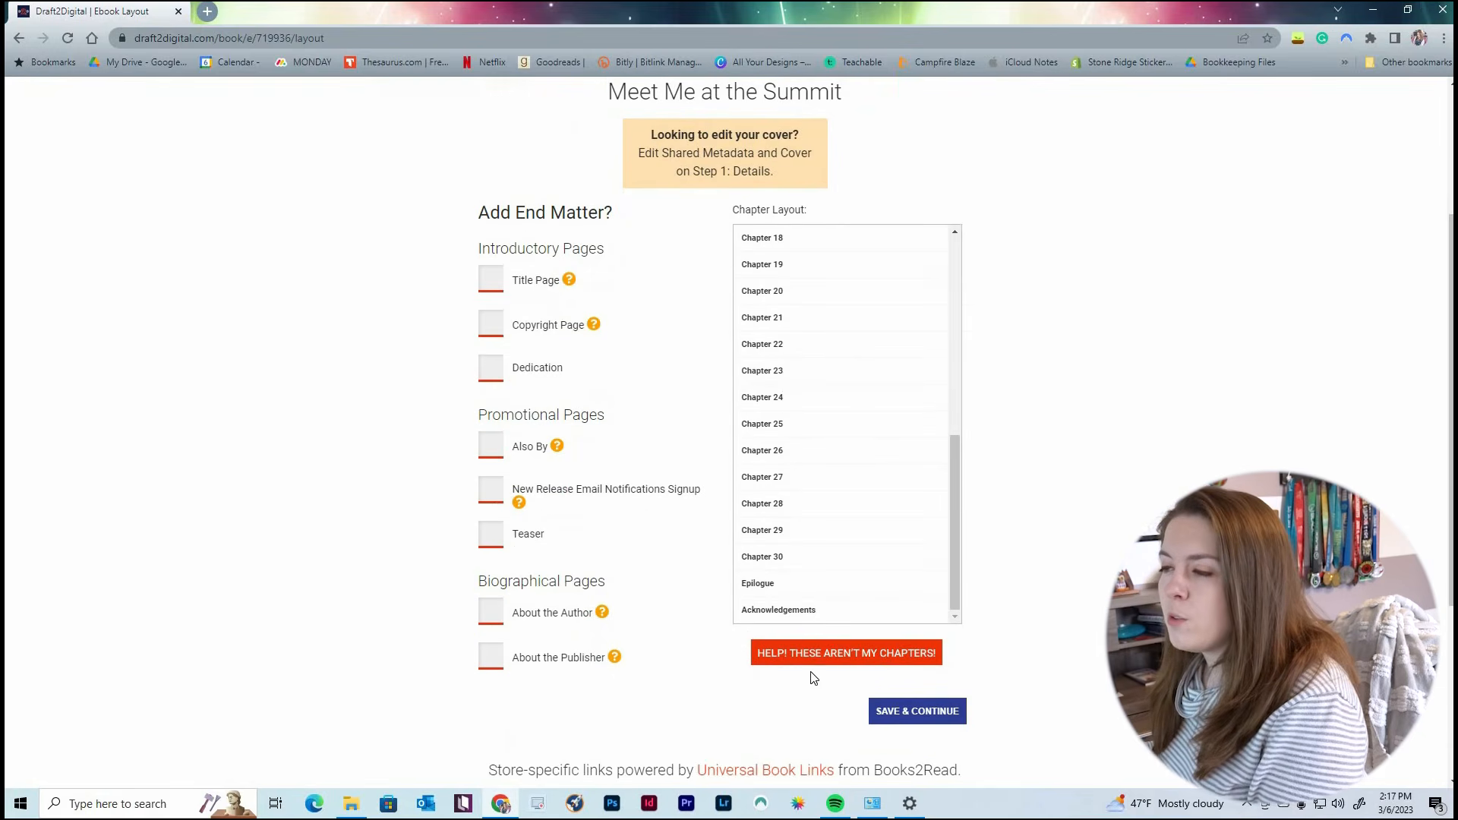
pyautogui.click(826, 653)
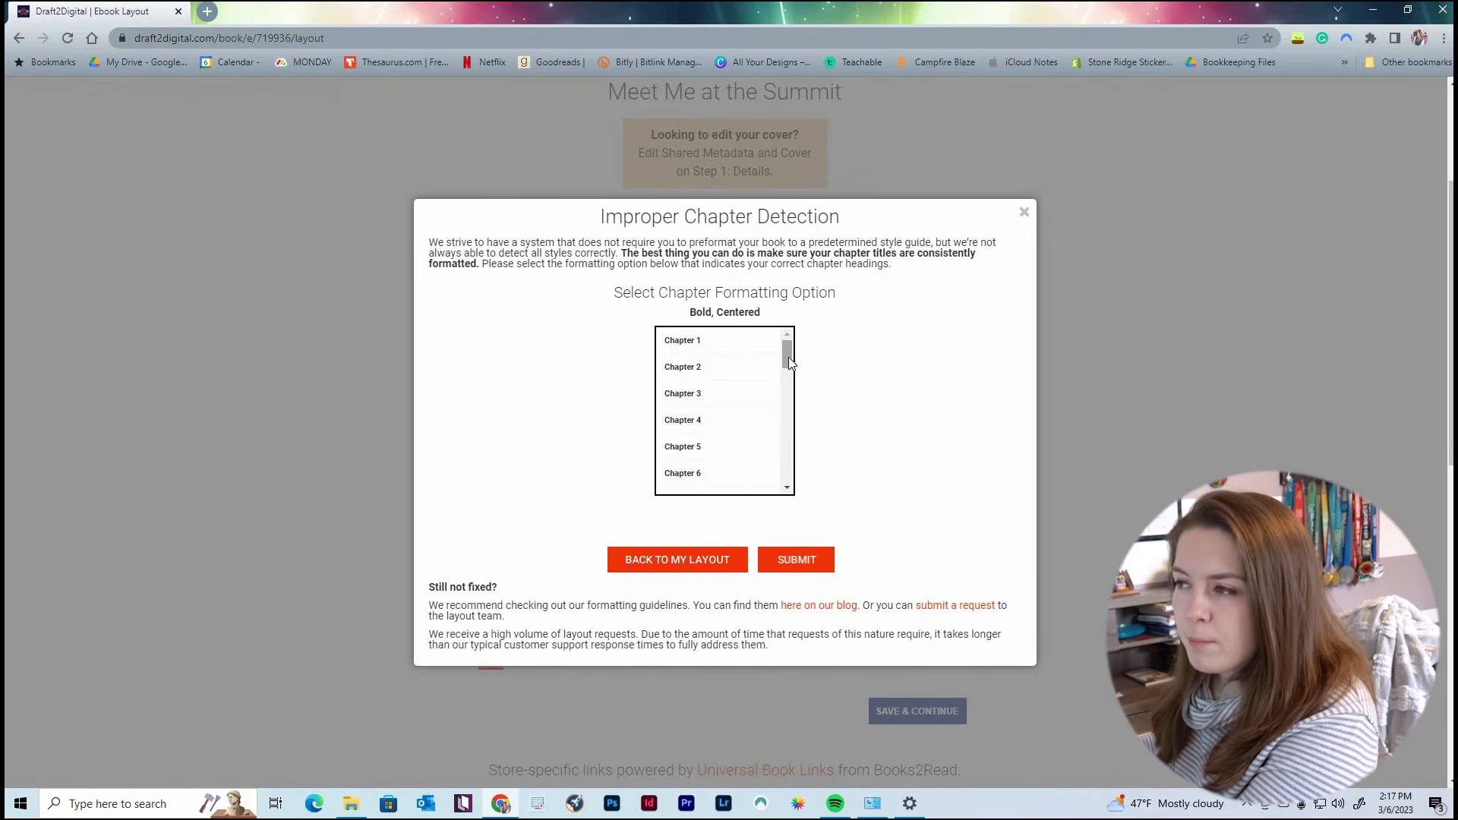
pyautogui.moveTo(785, 355); pyautogui.dragTo(786, 492)
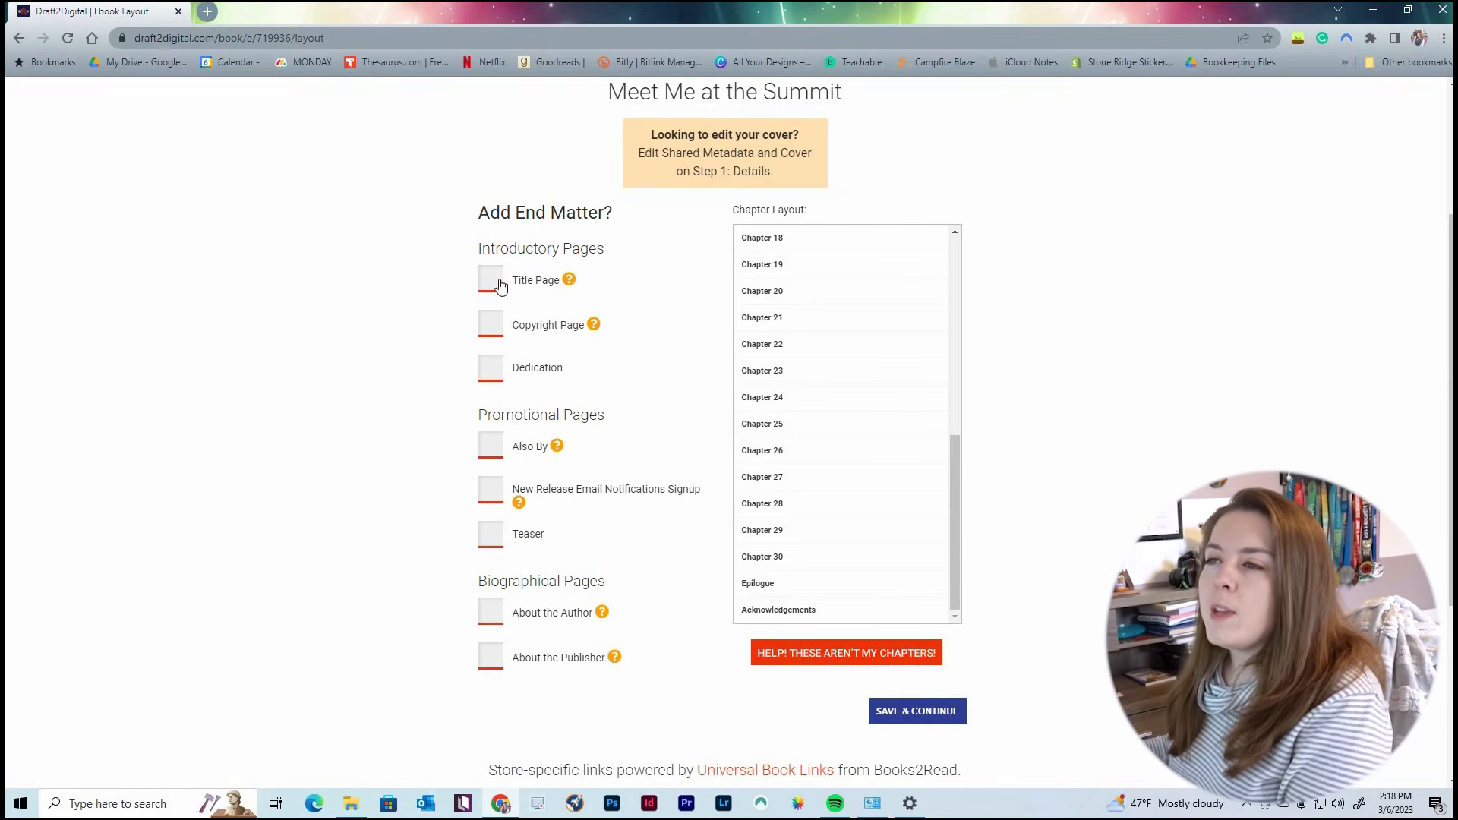
# Include a copyright page and a dedication page reading "For my husband" among the introductory pages.
pyautogui.click(492, 327)
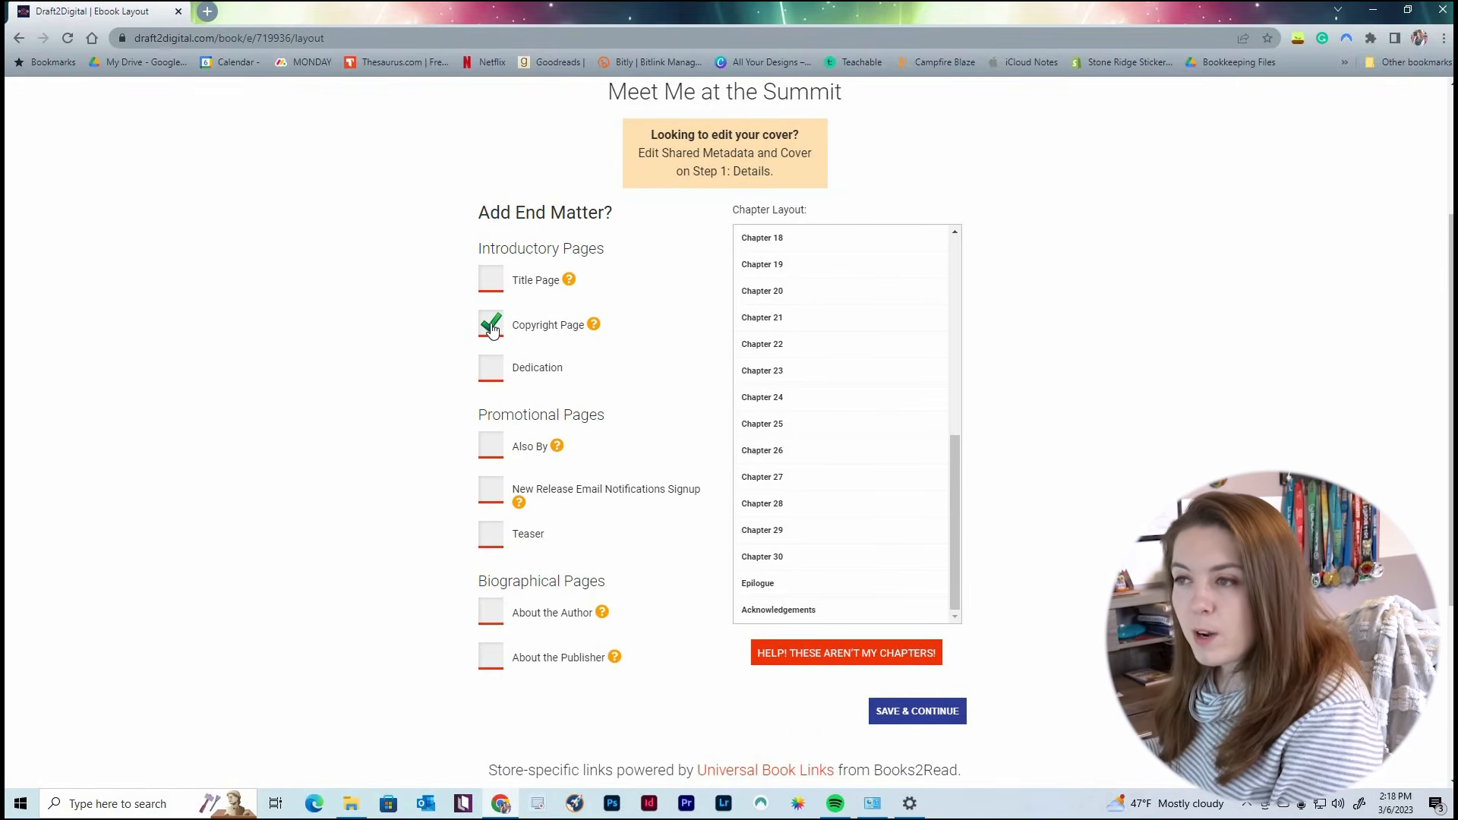
pyautogui.click(492, 370)
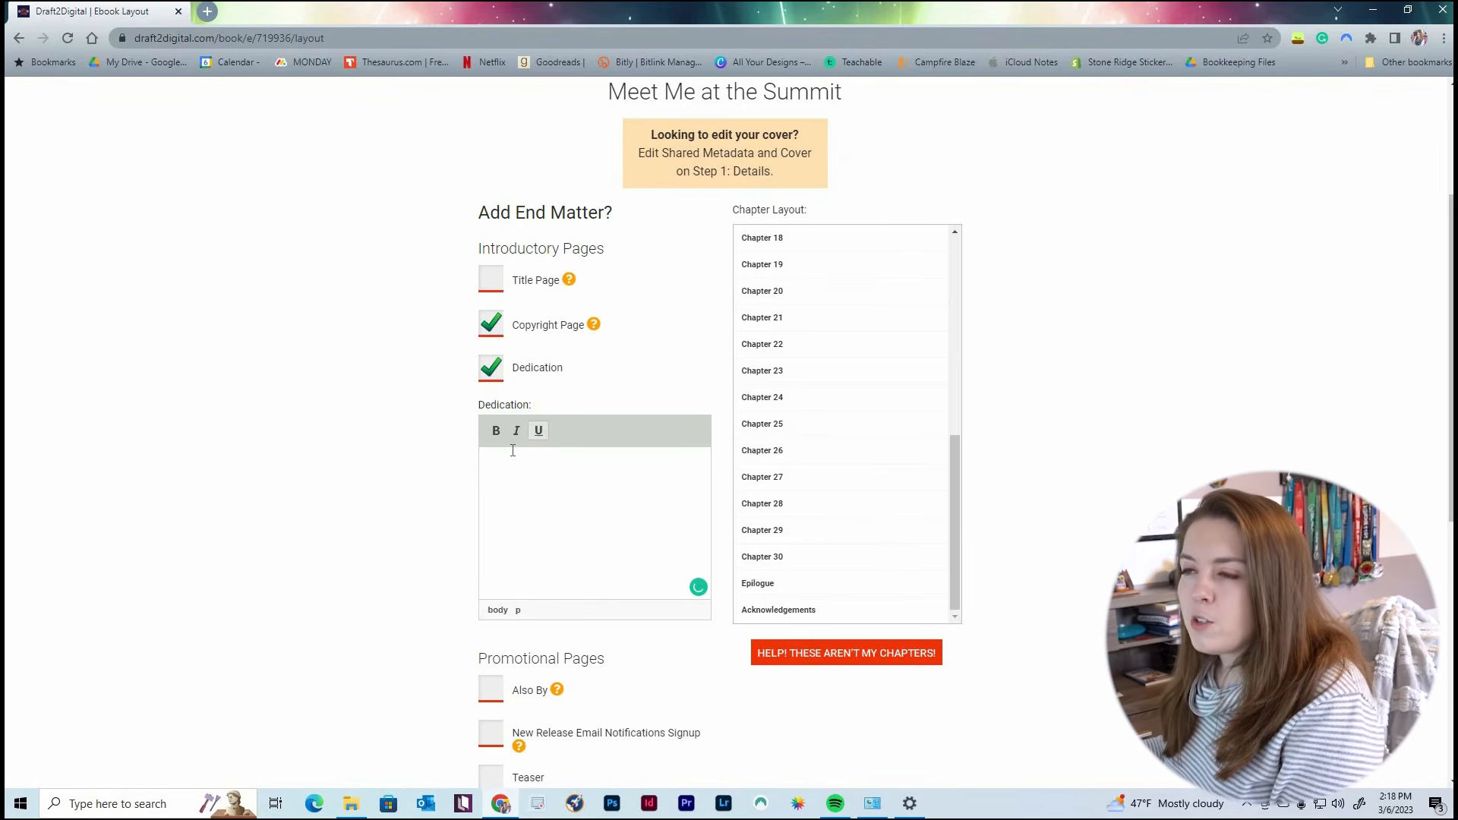
pyautogui.write('For my husband')
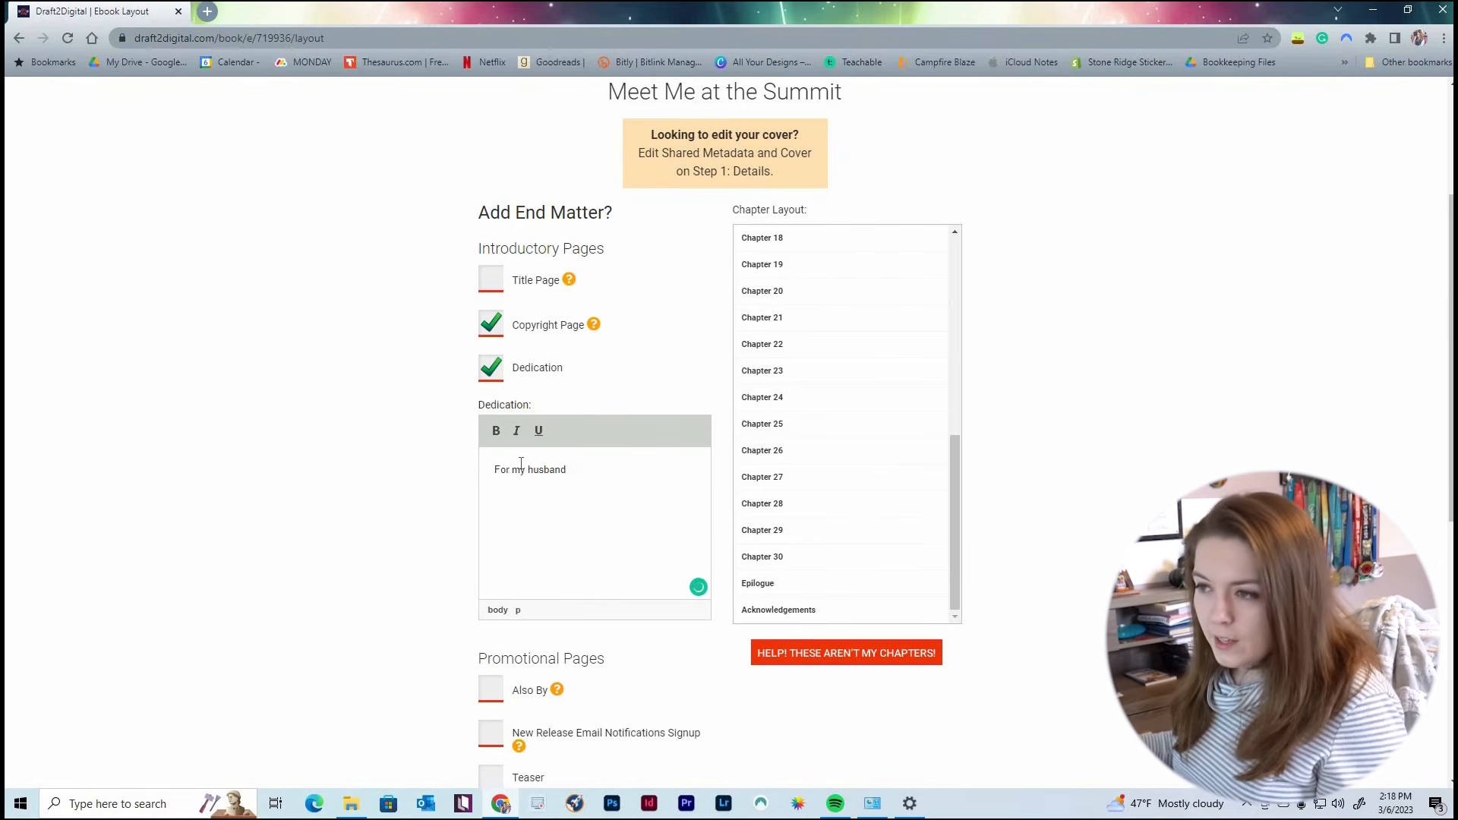
# Add an Also By page to the promotional pages and set its location to Both.
pyautogui.scroll(-3, 618, 602)
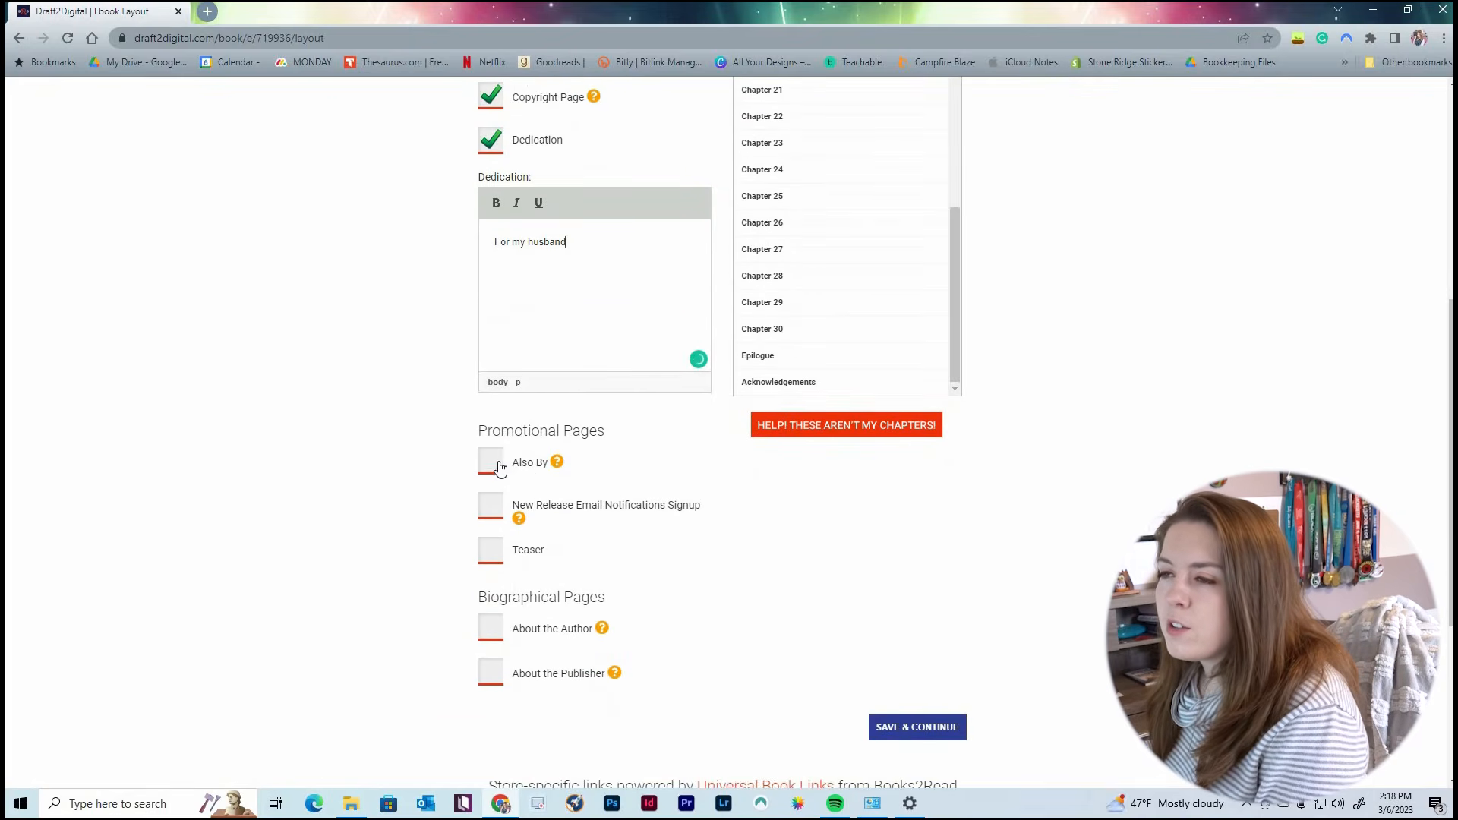
pyautogui.click(492, 461)
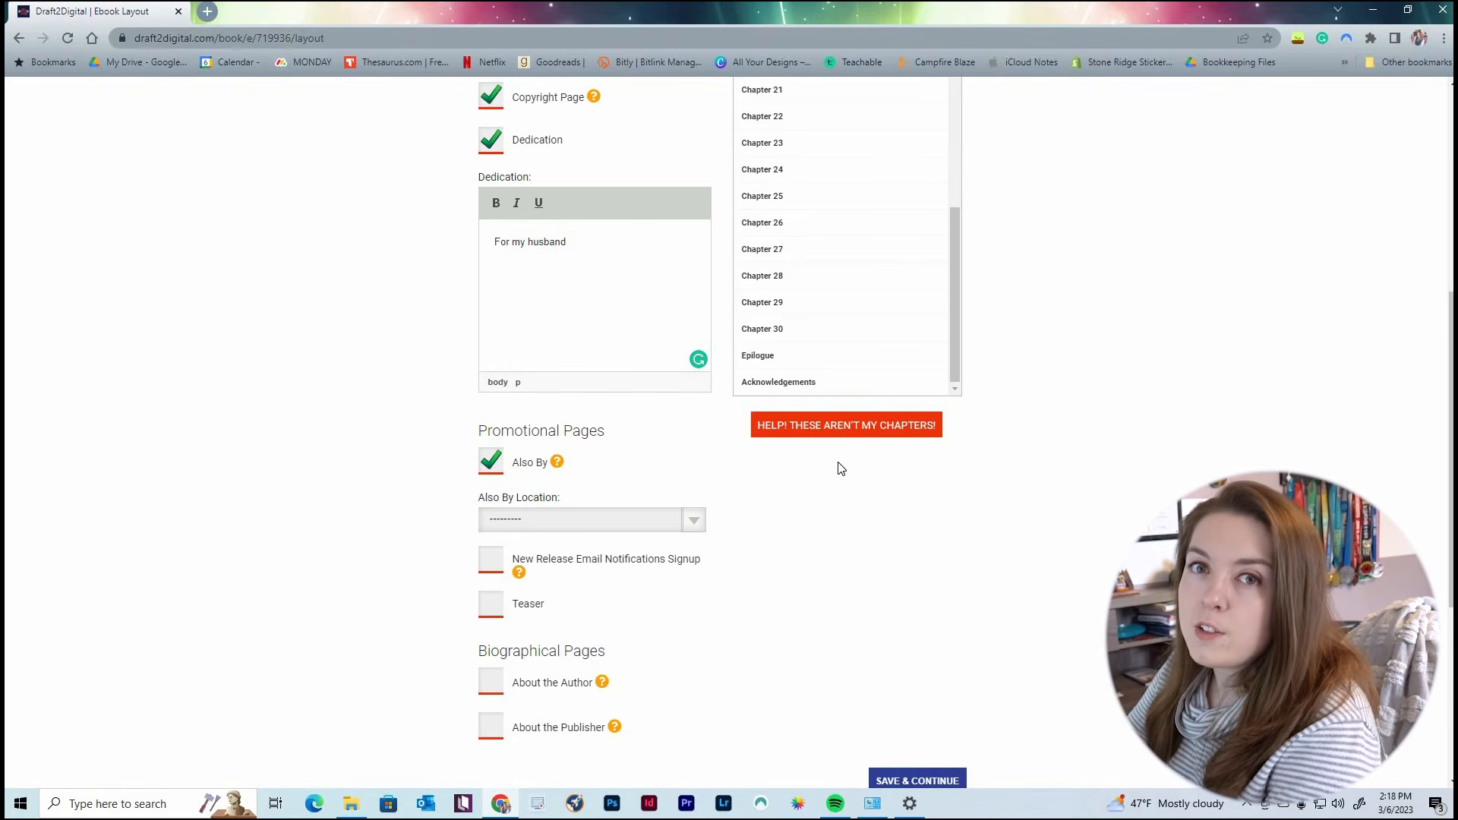
pyautogui.click(695, 525)
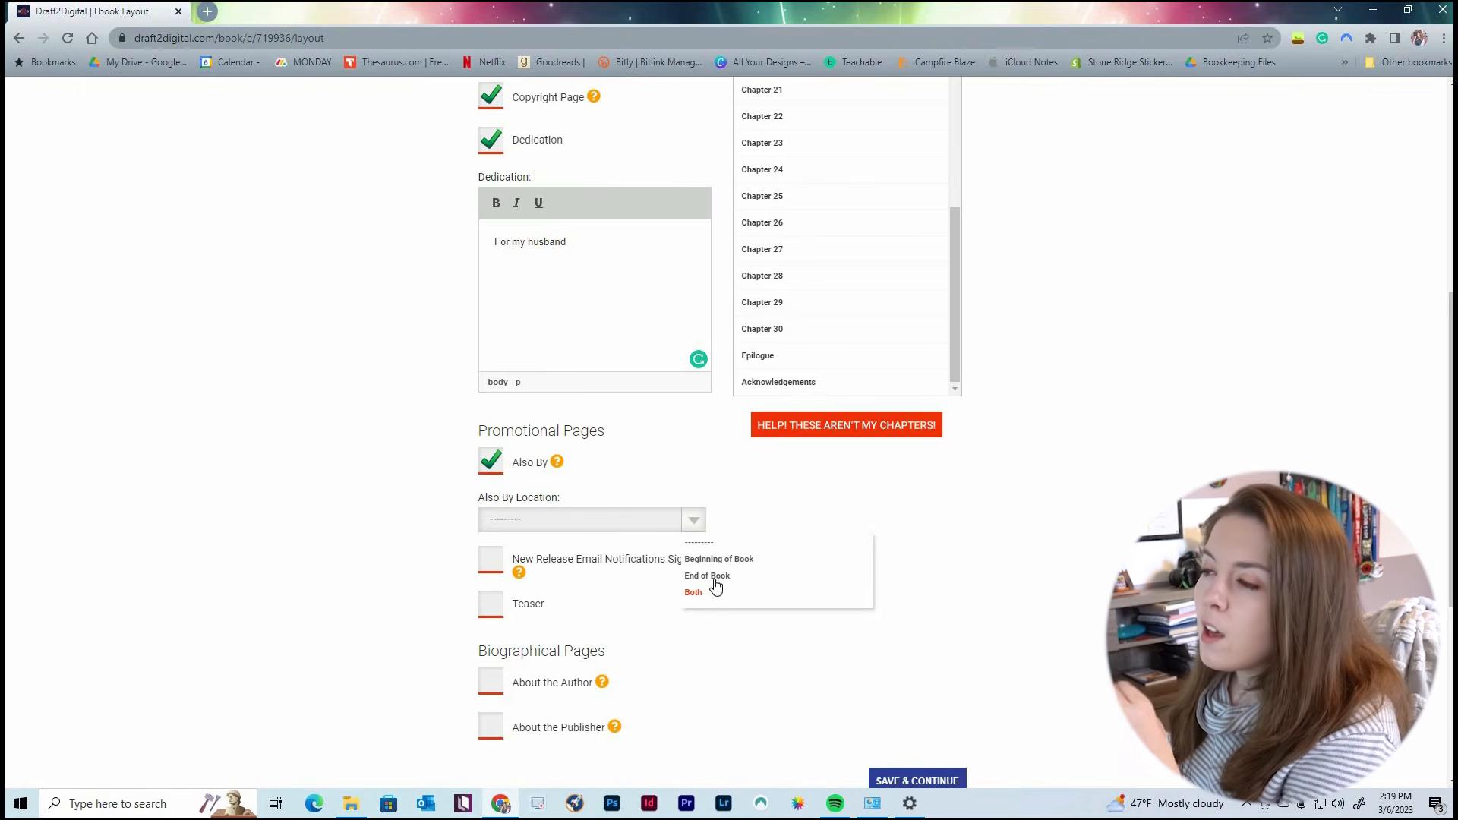
pyautogui.click(693, 597)
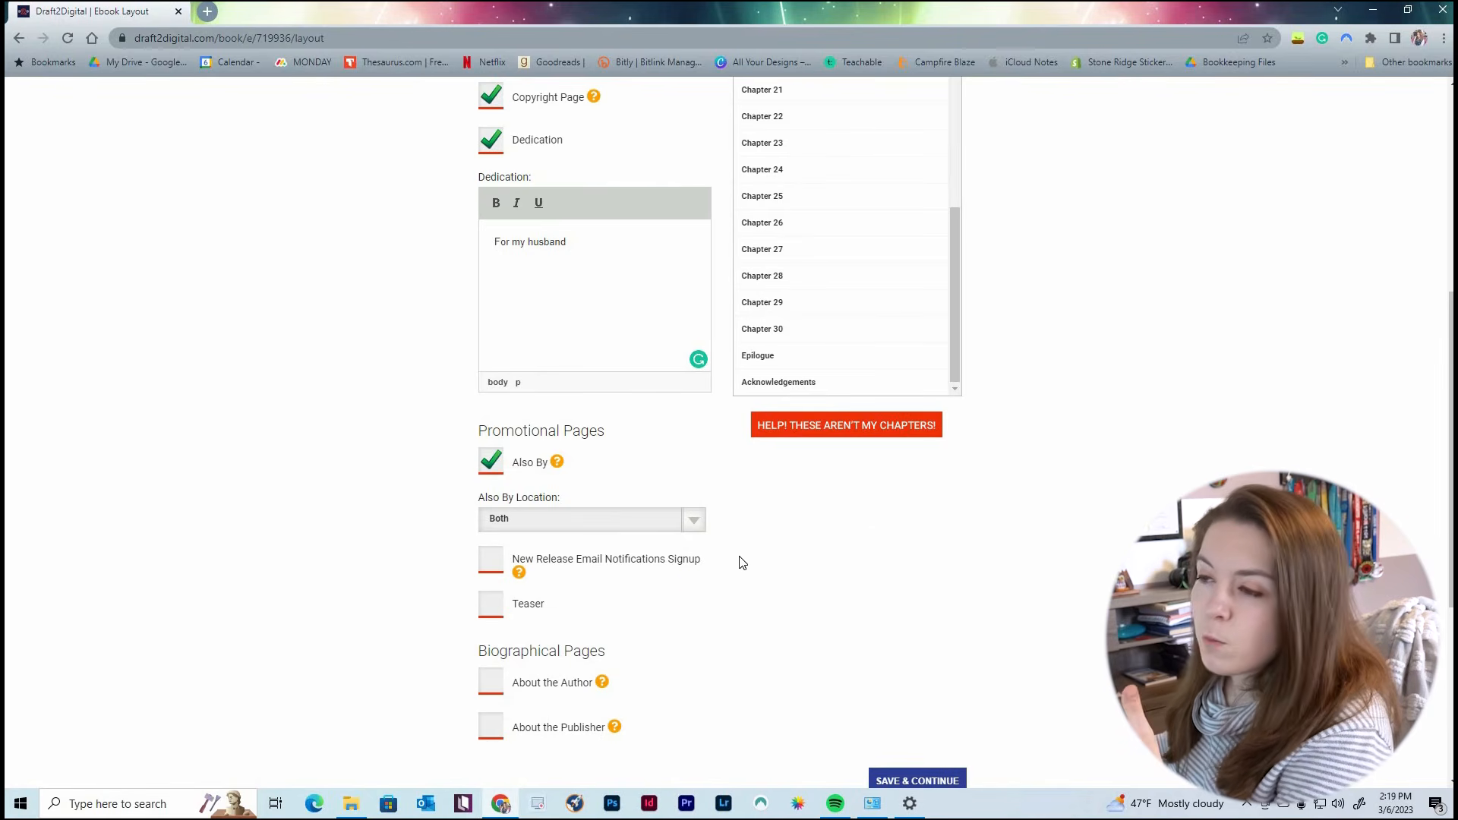
# Add the New Release Email Notifications Signup page and a teaser for the book Let the Rubble Fall.
pyautogui.scroll(-2, 488, 418)
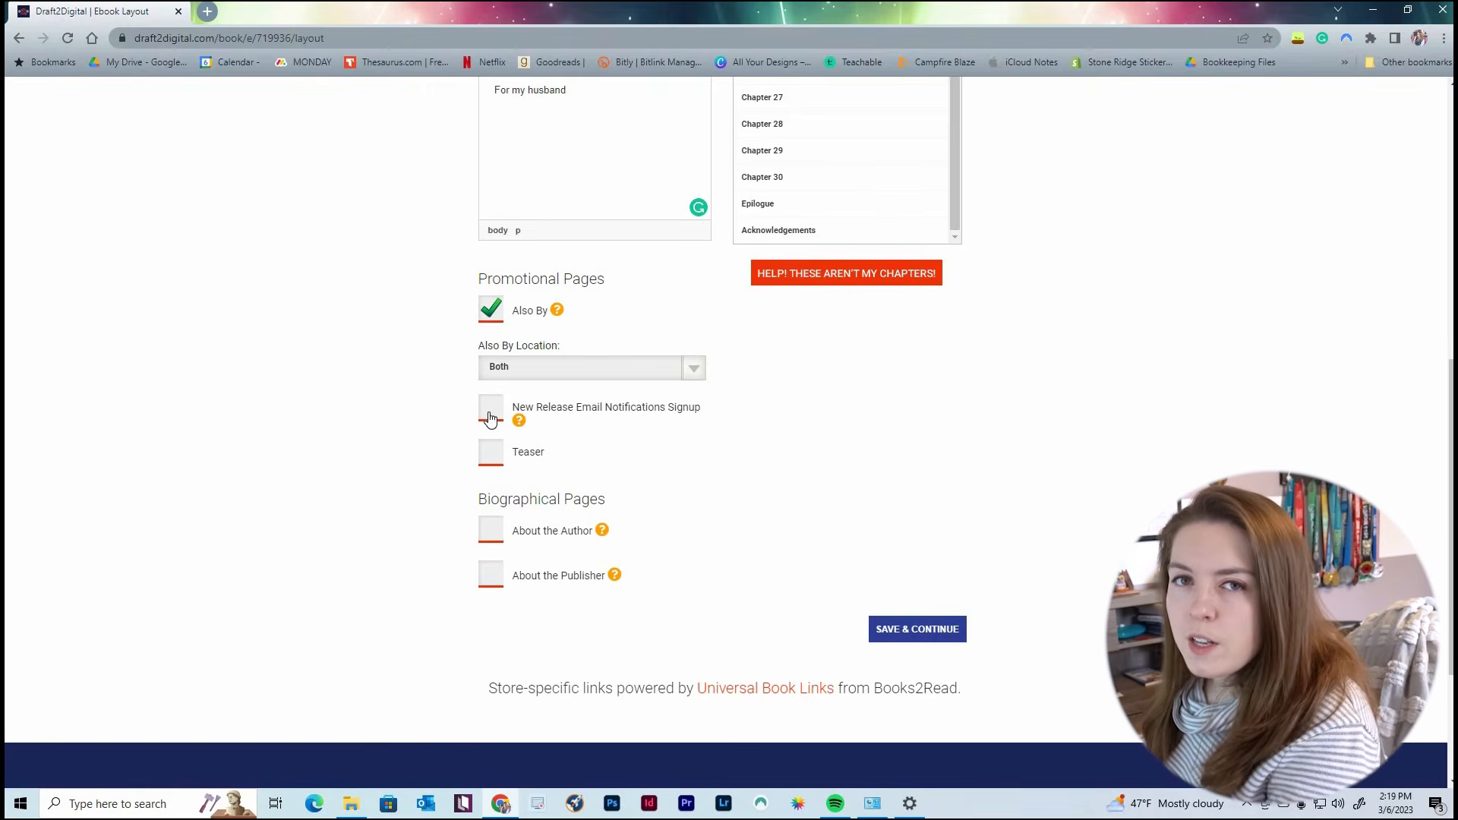
pyautogui.click(499, 421)
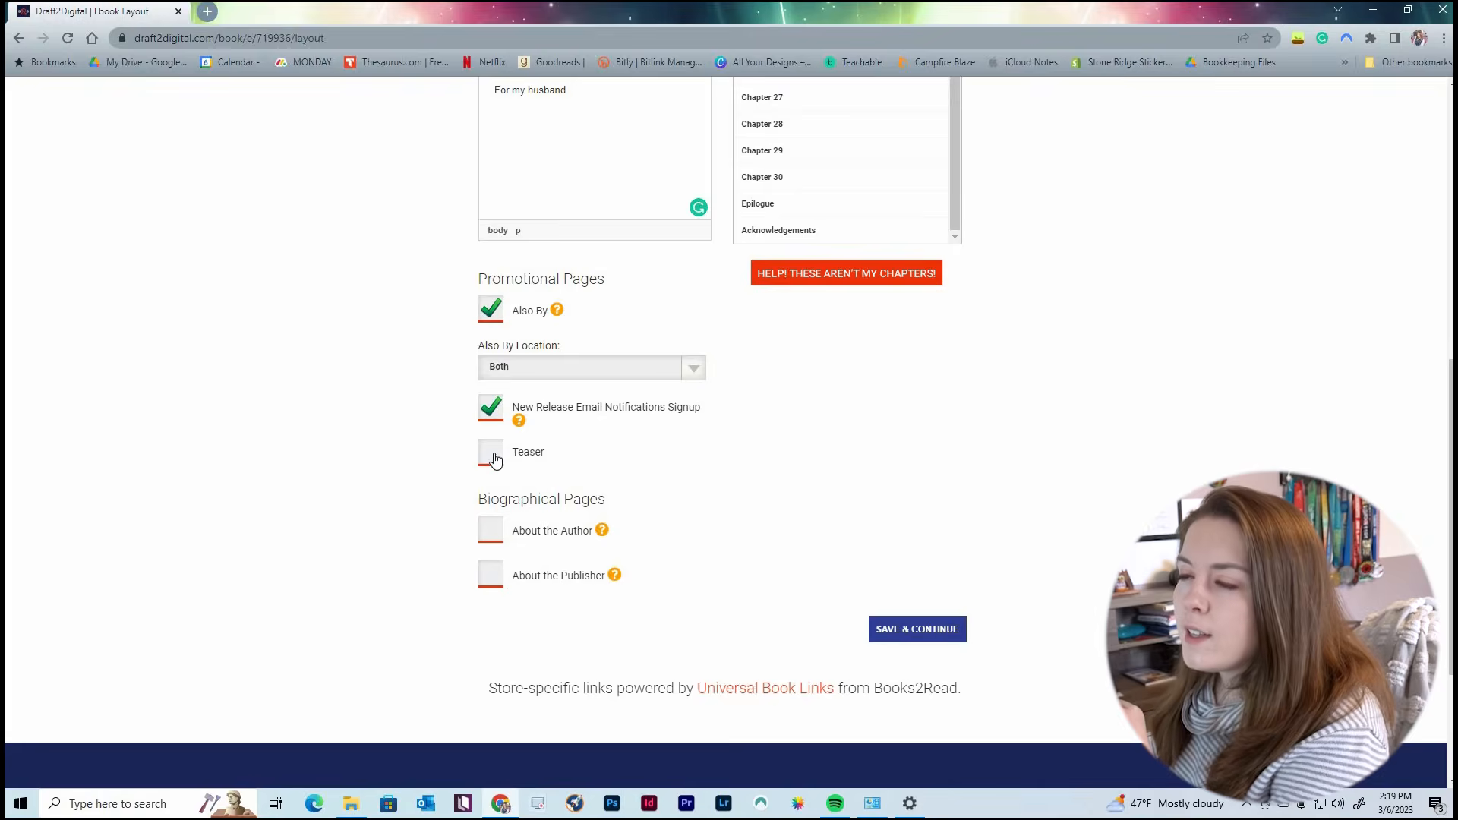
pyautogui.click(495, 459)
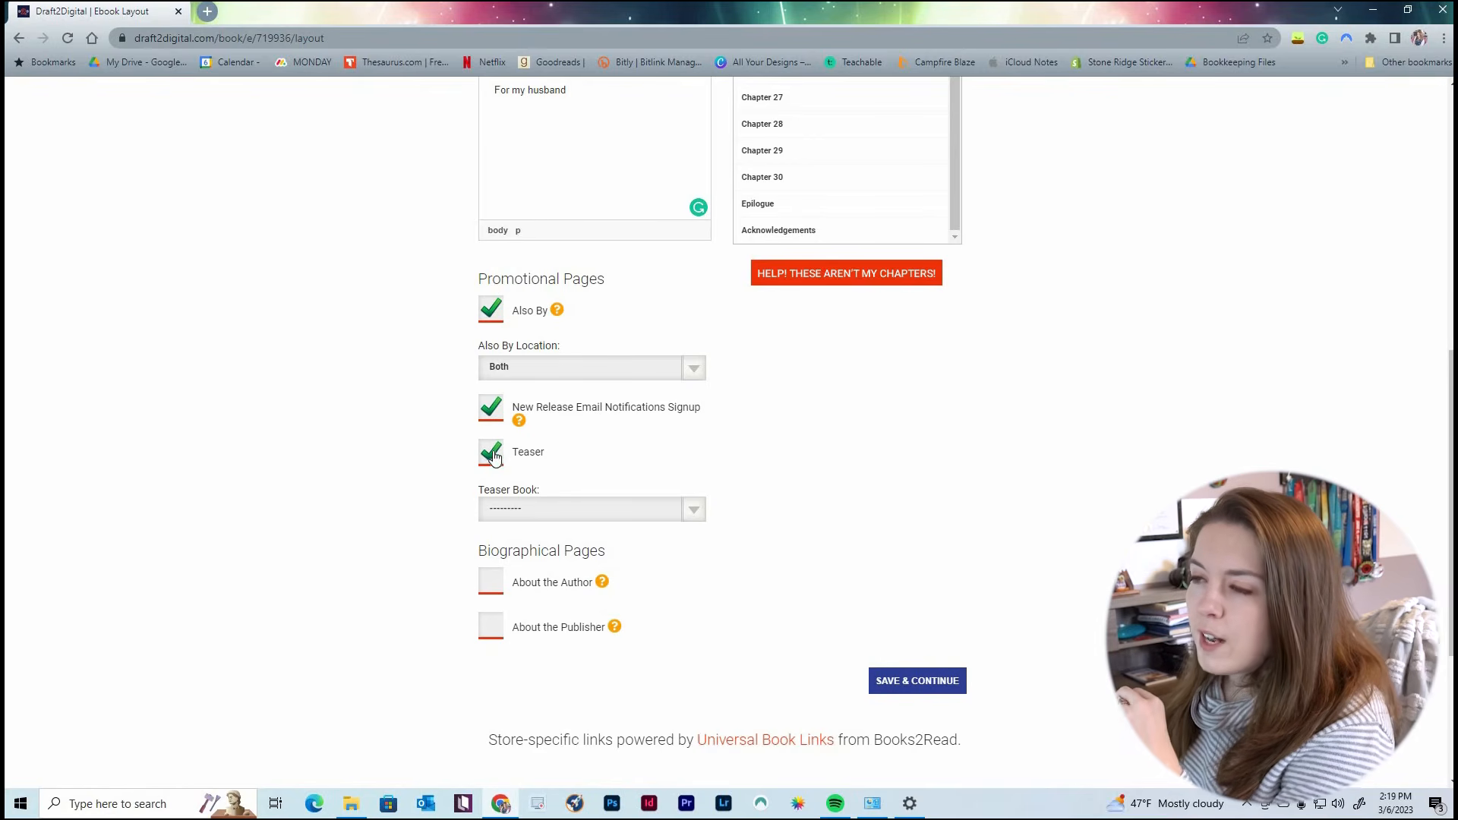
pyautogui.click(696, 515)
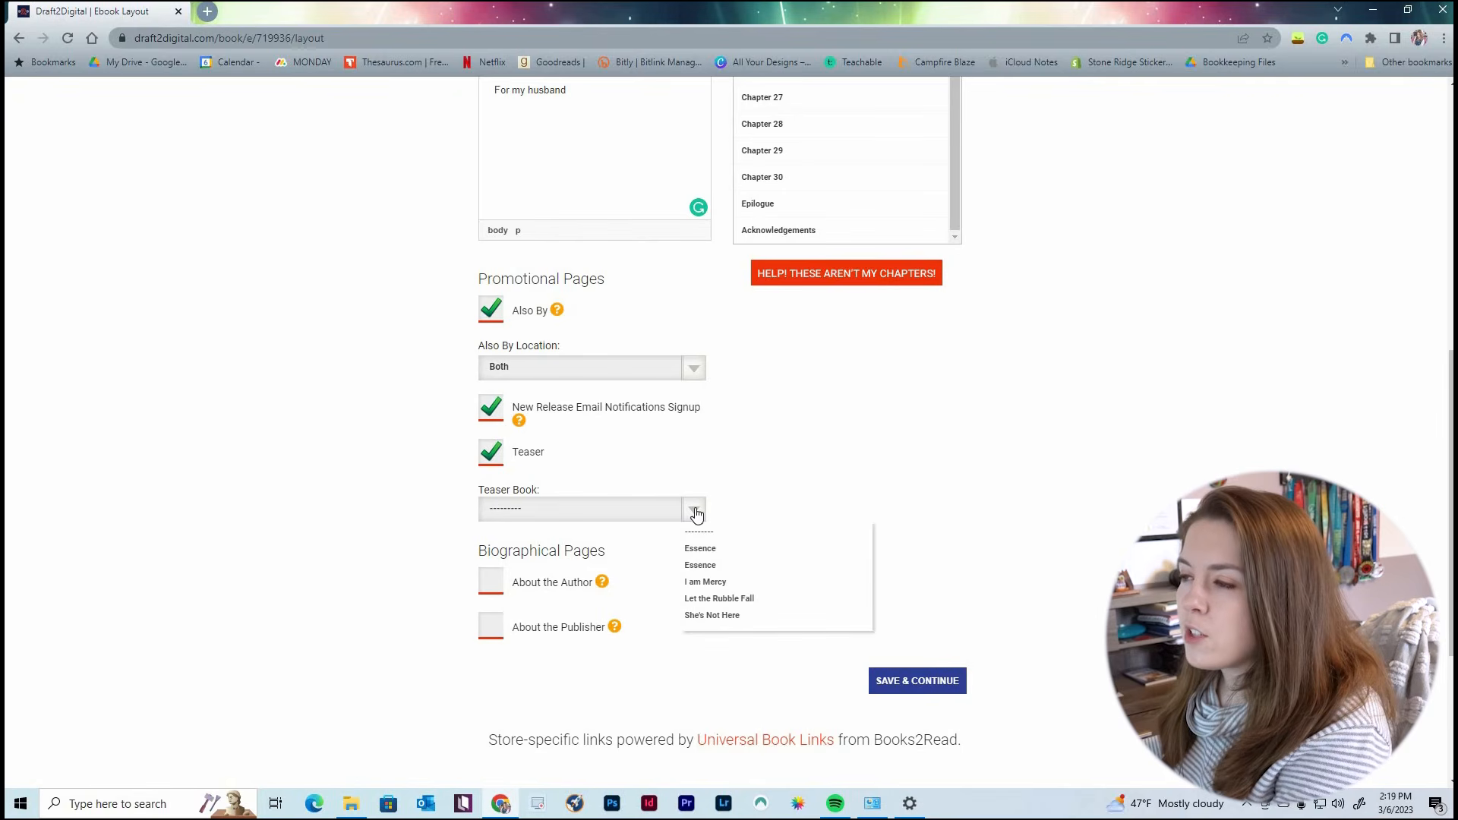
pyautogui.click(729, 600)
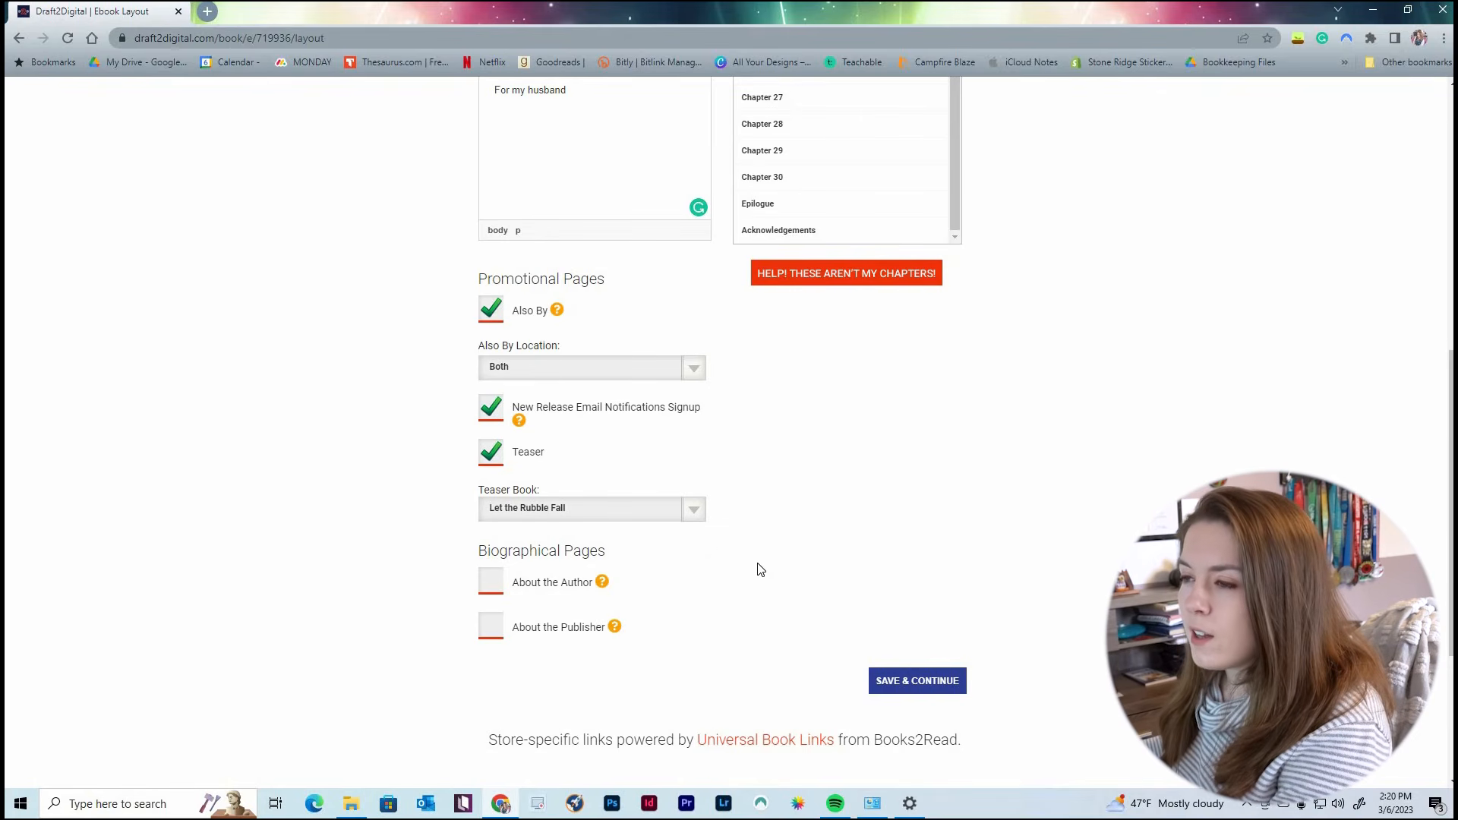
# Add an About the Author page that uses the existing author profile.
pyautogui.click(492, 586)
pyautogui.scroll(-1, 669, 592)
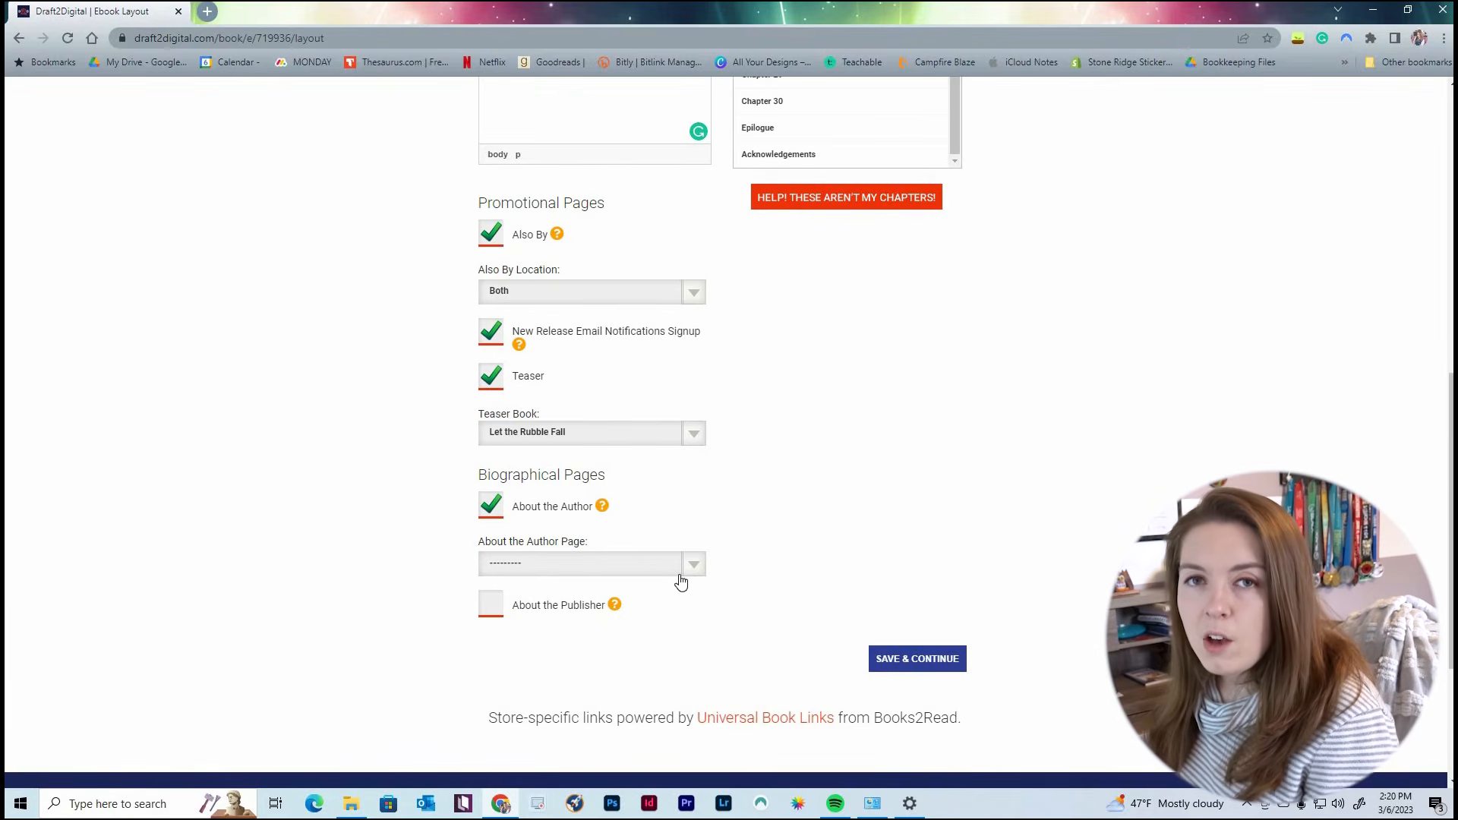
pyautogui.click(699, 564)
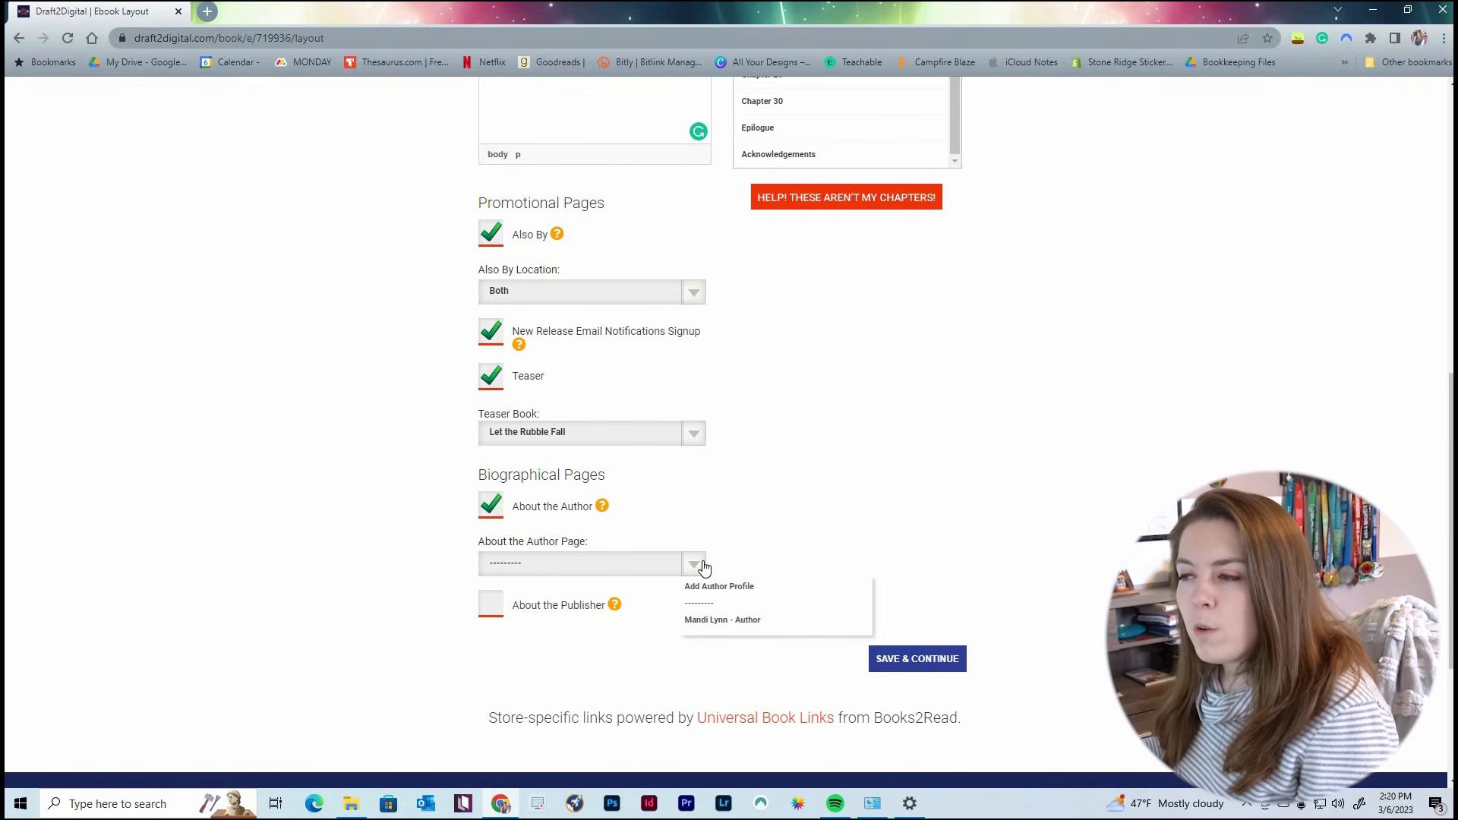
pyautogui.click(706, 621)
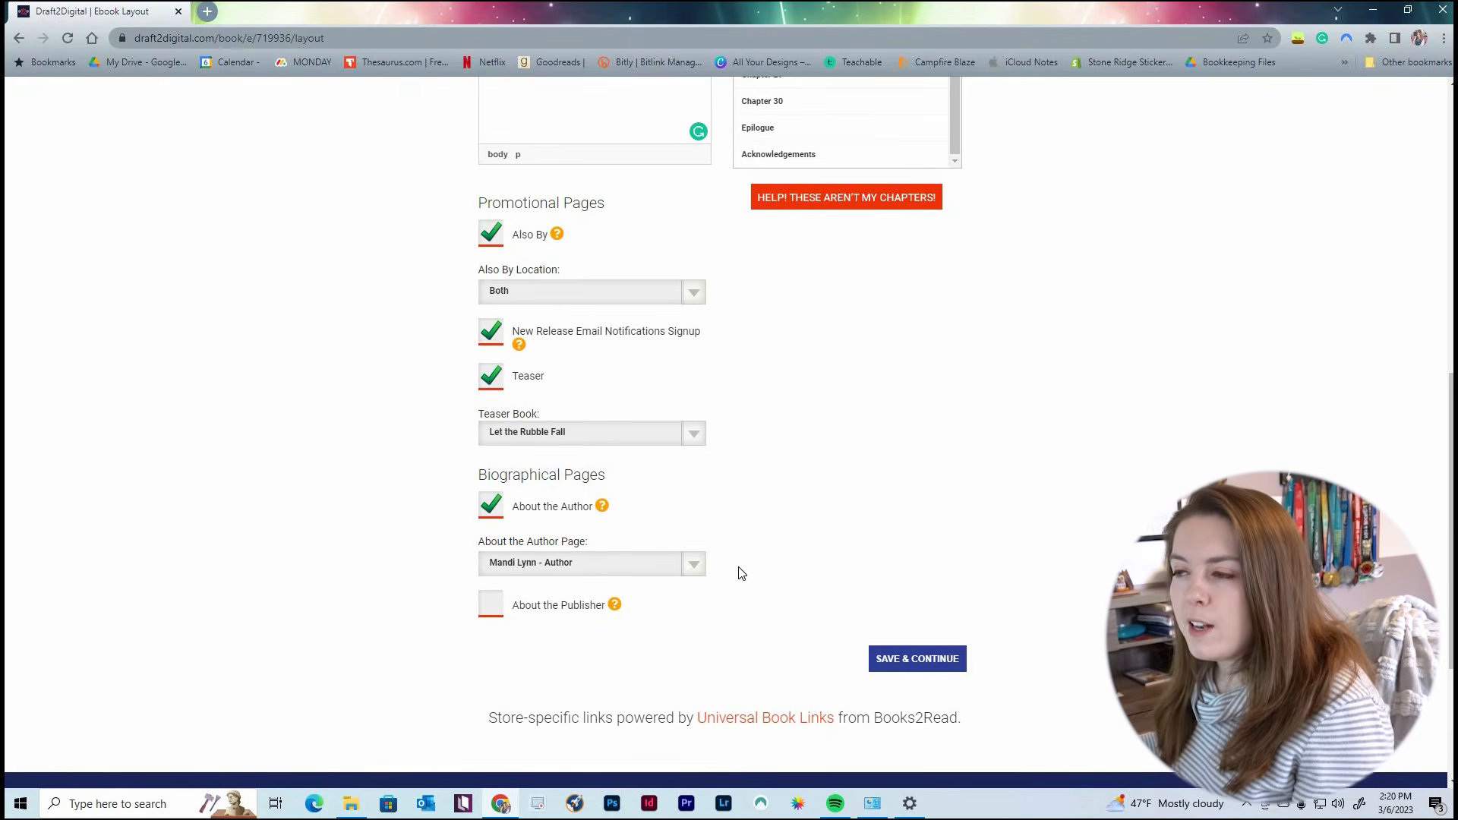
pyautogui.click(703, 568)
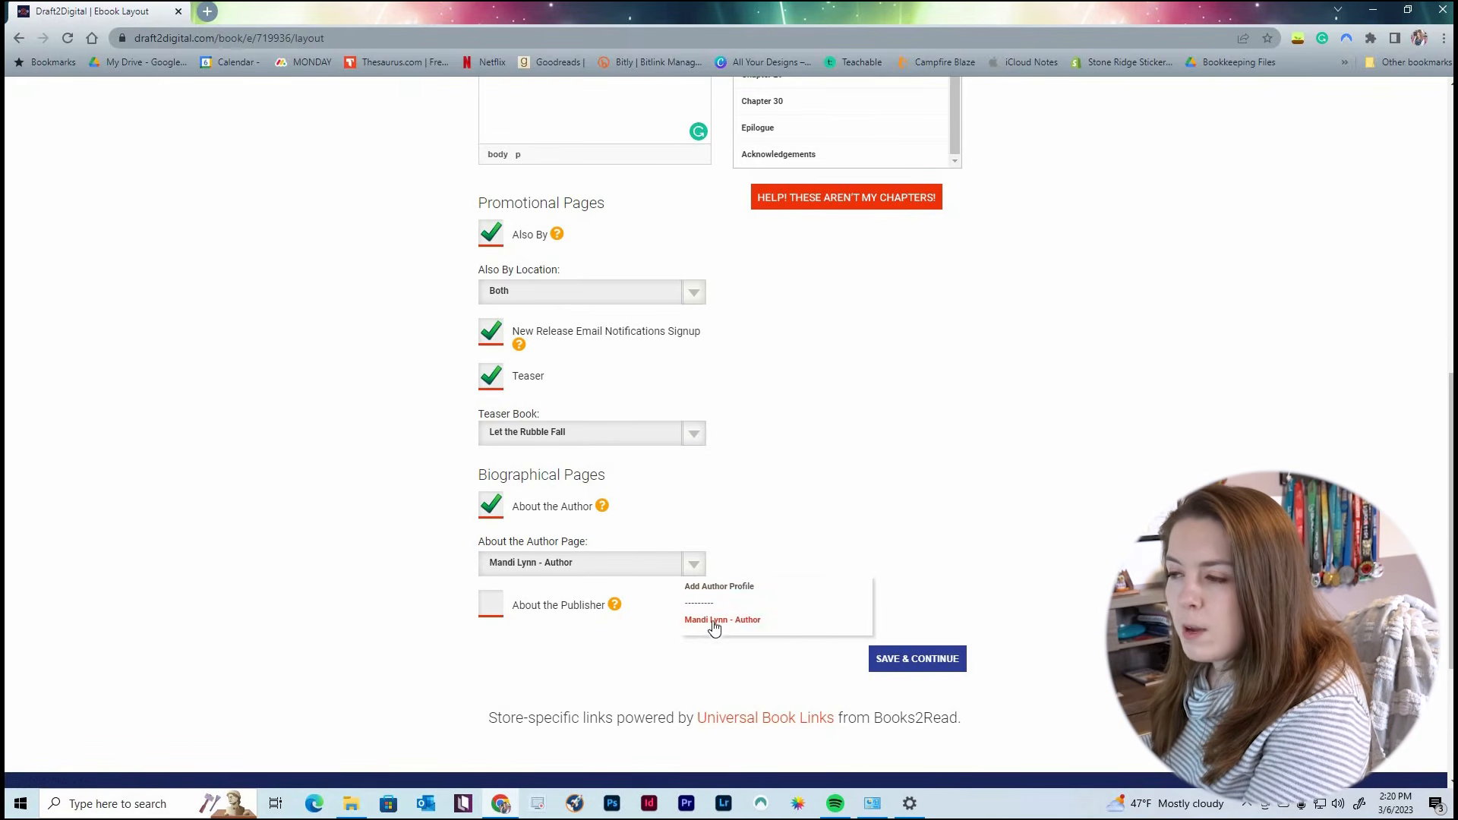
pyautogui.click(691, 573)
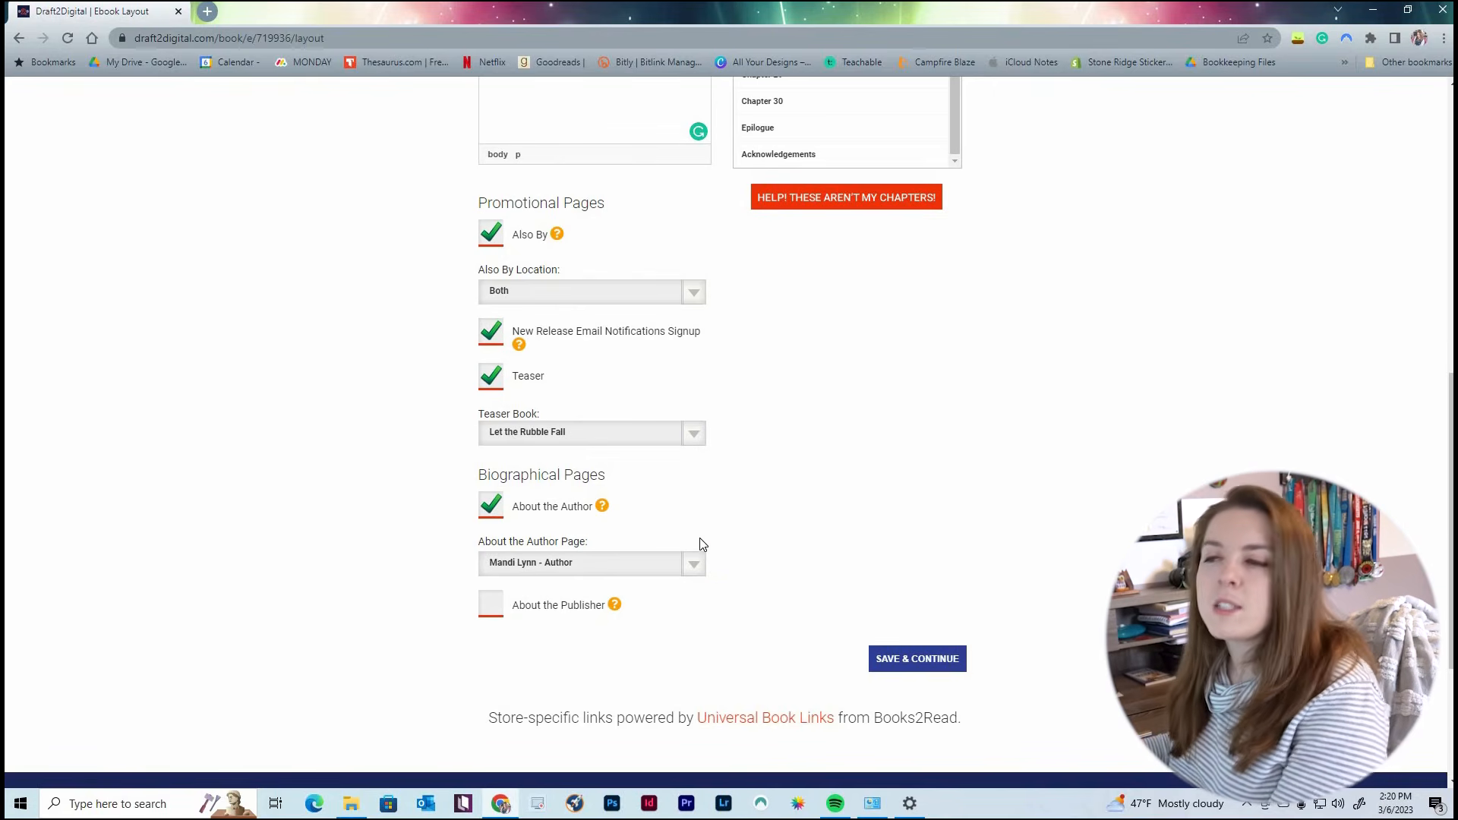
# Try the About the Publisher option, leave it off, then save the layout and continue to the Preview step.
pyautogui.click(492, 608)
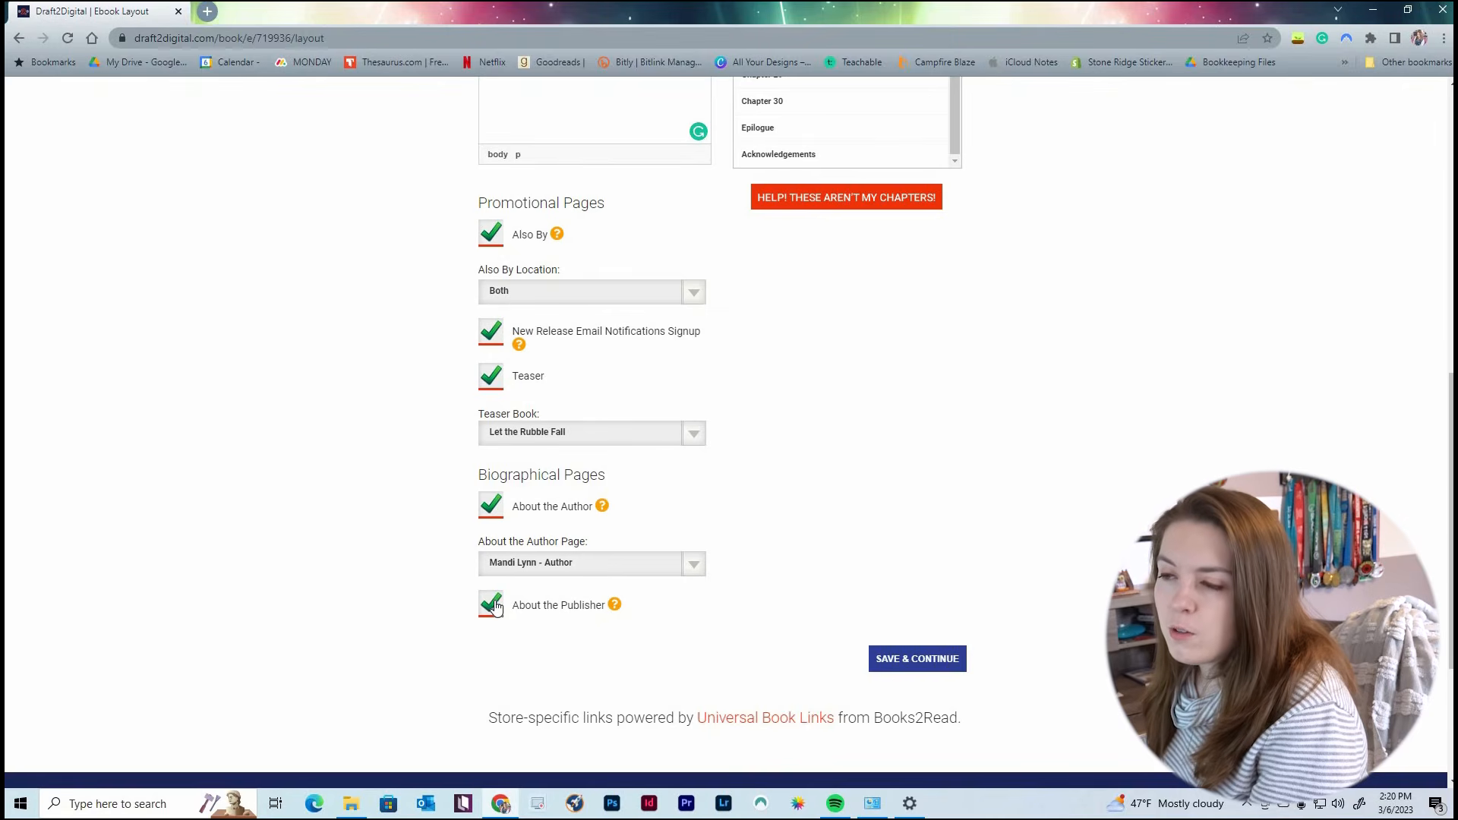
pyautogui.click(491, 604)
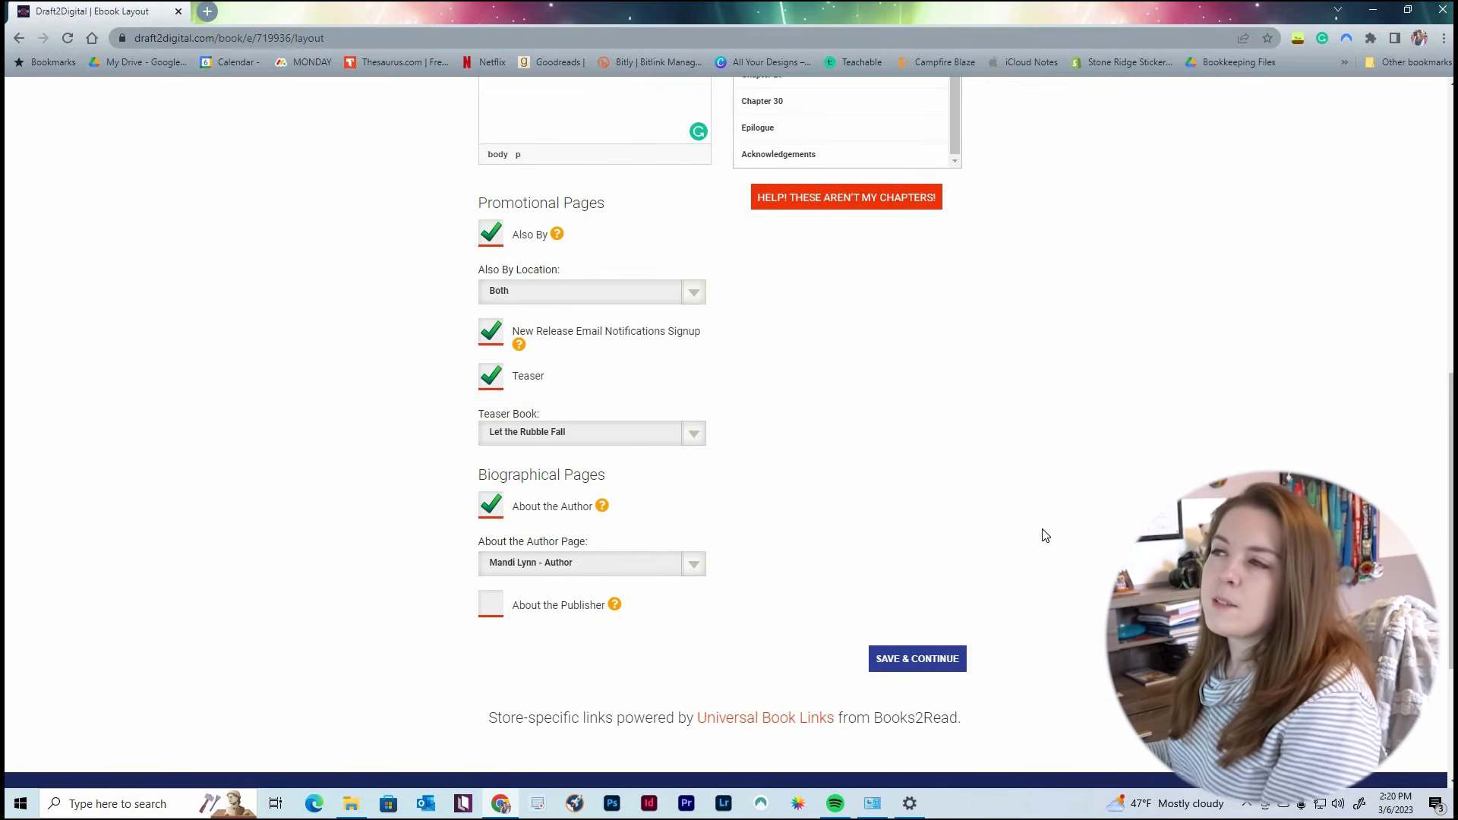
pyautogui.scroll(-2, 941, 592)
pyautogui.scroll(2, 942, 592)
pyautogui.scroll(-1, 942, 592)
pyautogui.click(924, 586)
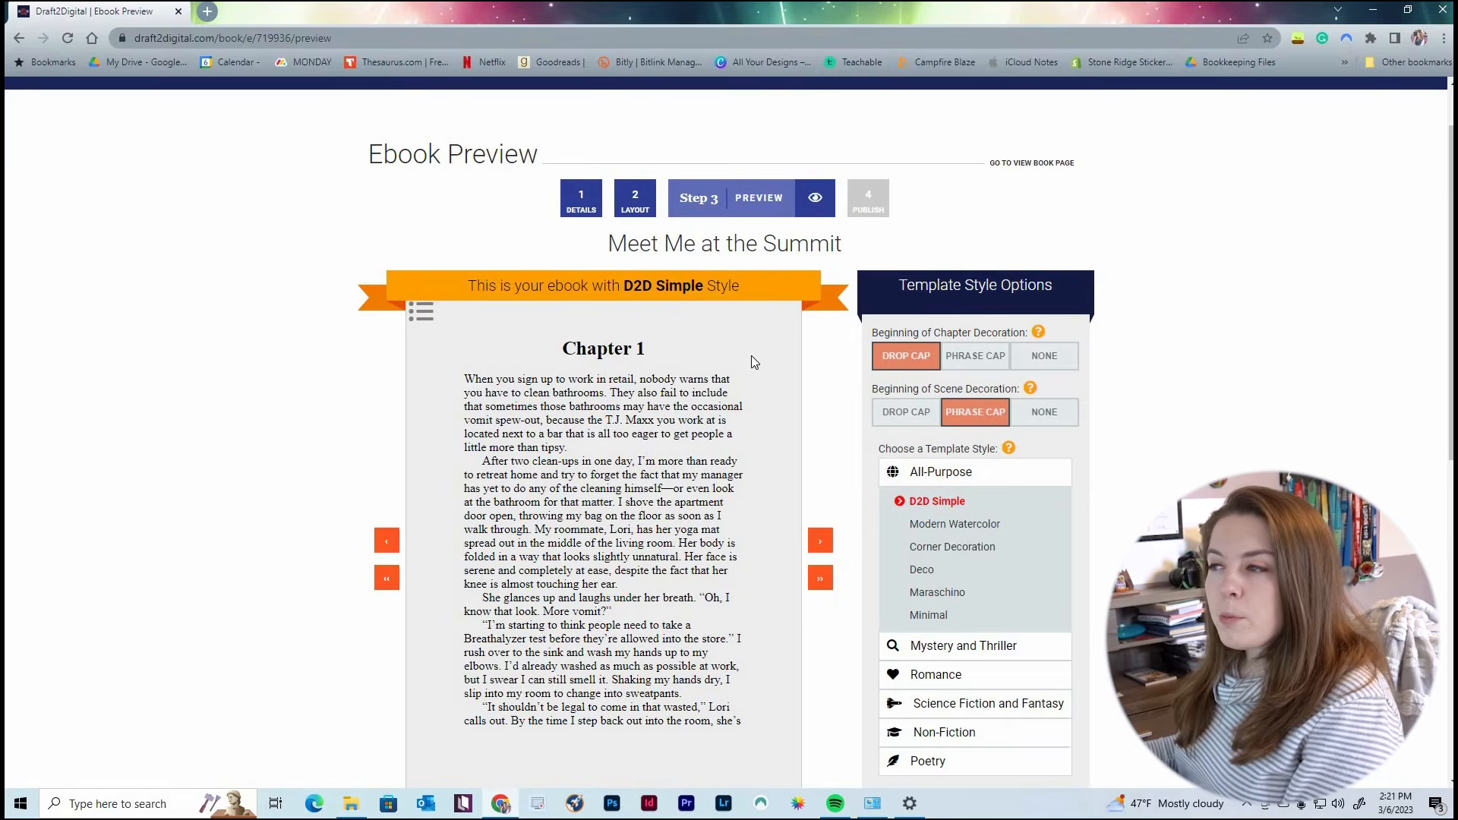
# Page forward through Chapter 1 in the ebook preview to check its formatting.
pyautogui.scroll(-1, 752, 357)
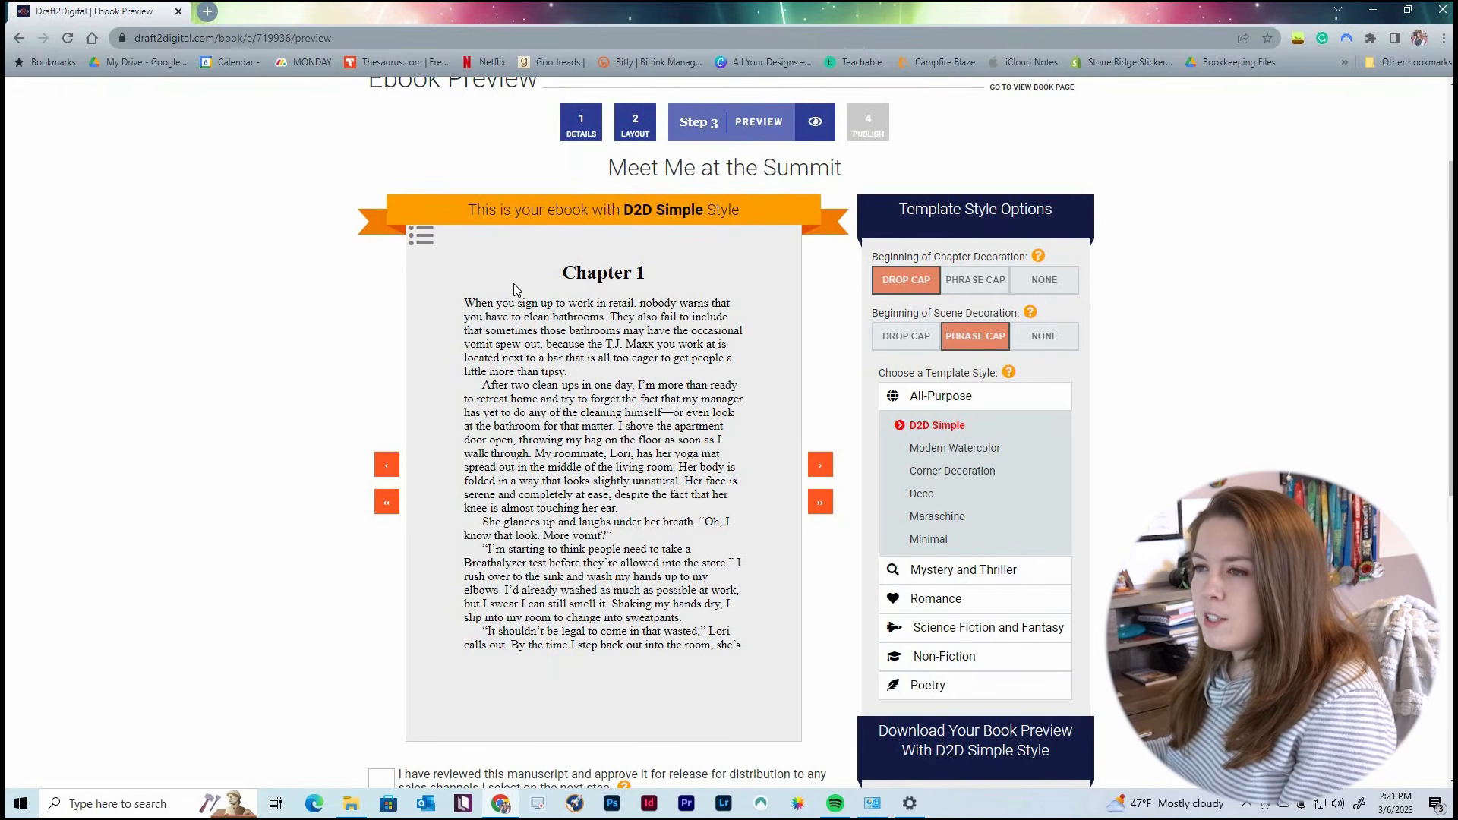
pyautogui.click(819, 471)
pyautogui.click(819, 471)
pyautogui.click(819, 471)
pyautogui.click(819, 471)
pyautogui.click(819, 470)
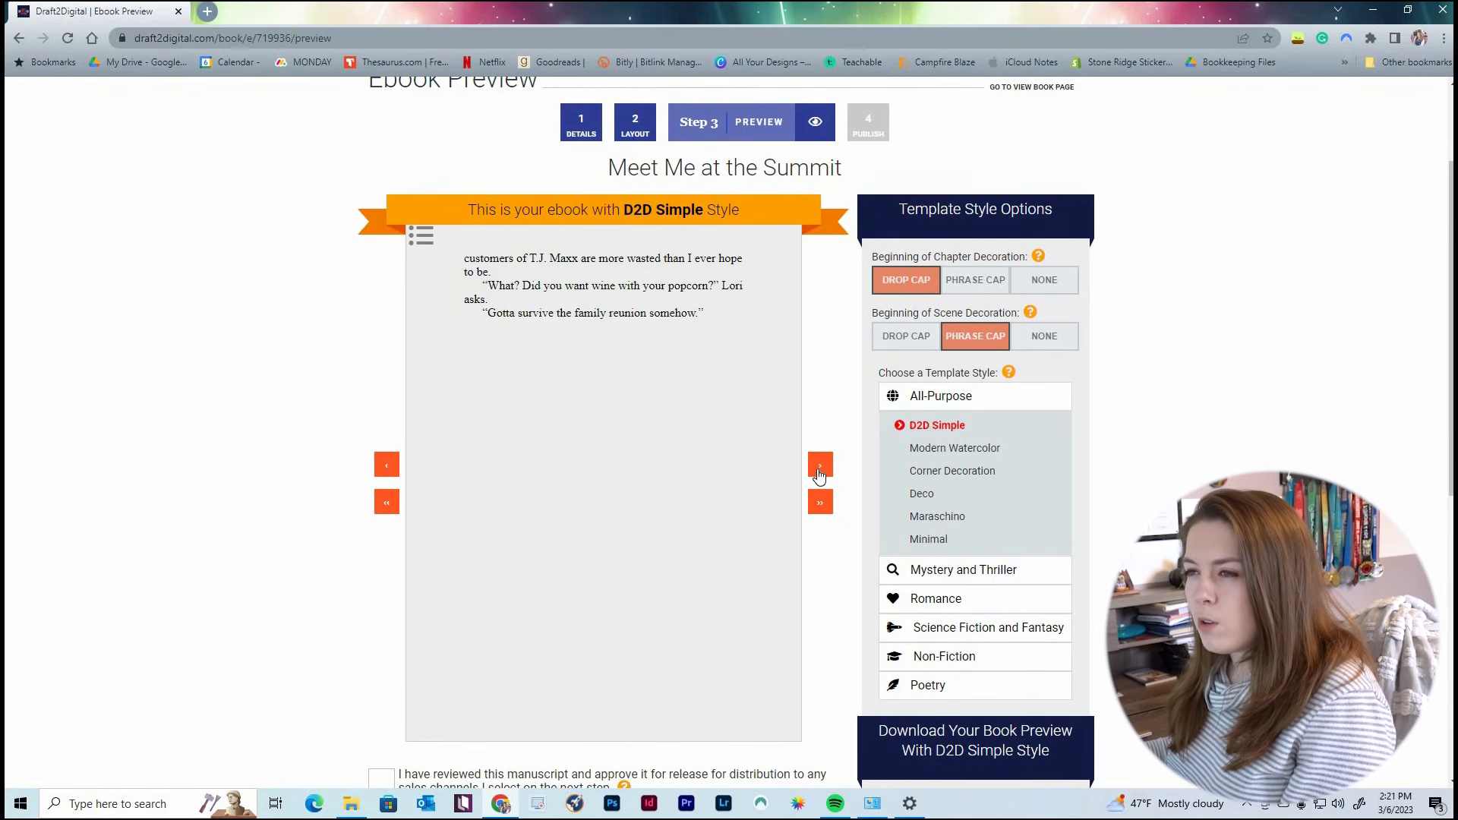
pyautogui.click(819, 471)
# Page back through the ebook preview, past the dedication and Also By pages, to the copyright page.
pyautogui.click(388, 468)
pyautogui.click(388, 468)
pyautogui.click(388, 468)
pyautogui.click(388, 467)
pyautogui.click(388, 468)
pyautogui.click(388, 467)
pyautogui.click(388, 468)
pyautogui.click(388, 467)
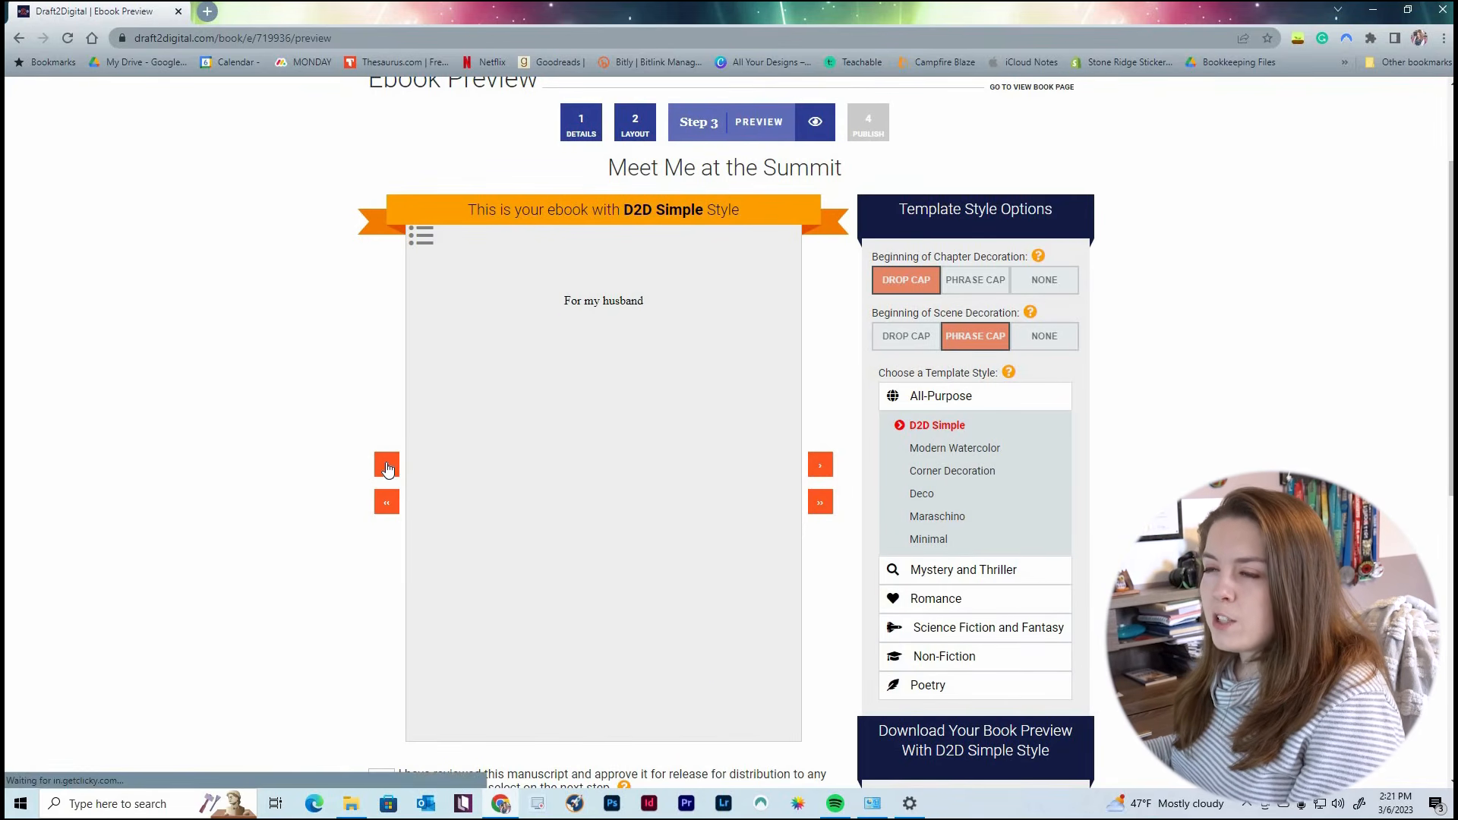
pyautogui.click(388, 467)
pyautogui.click(388, 468)
pyautogui.click(388, 467)
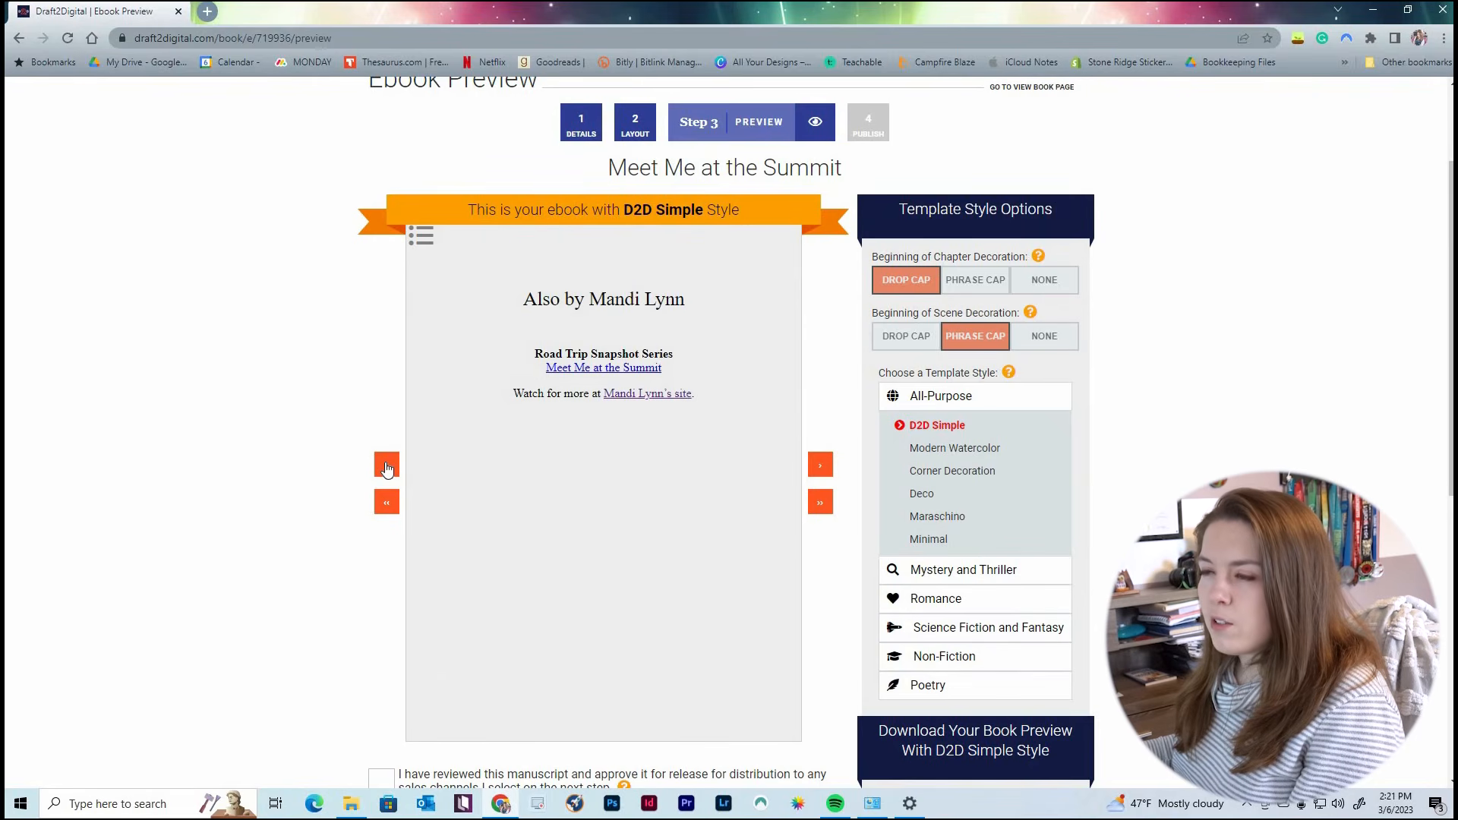
pyautogui.click(386, 468)
# Examine the generated copyright page, including its disclaimer text, edition date and ISBN.
pyautogui.moveTo(479, 271); pyautogui.dragTo(606, 395)
pyautogui.click(605, 395)
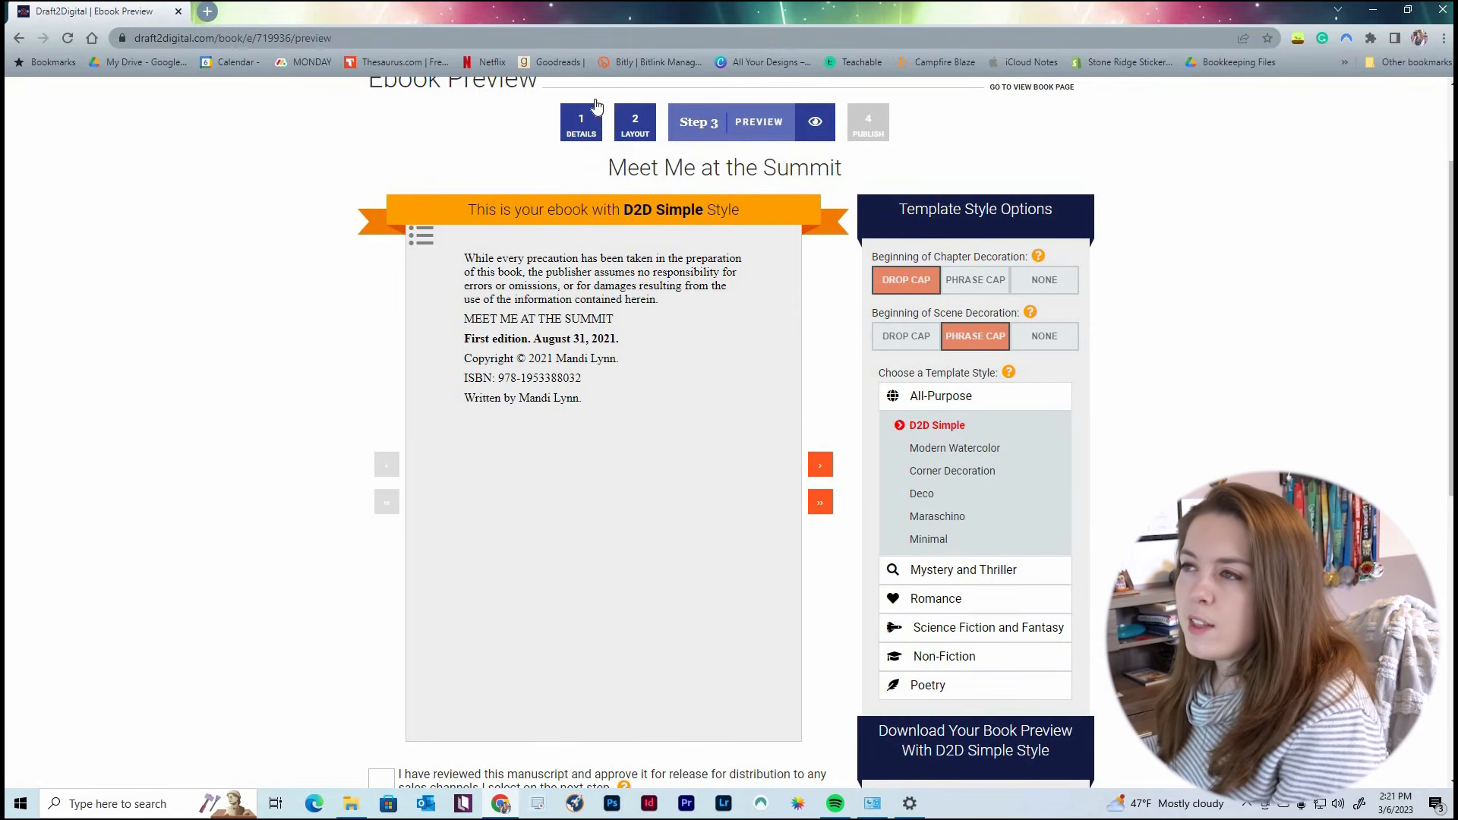
pyautogui.moveTo(464, 258); pyautogui.dragTo(624, 411)
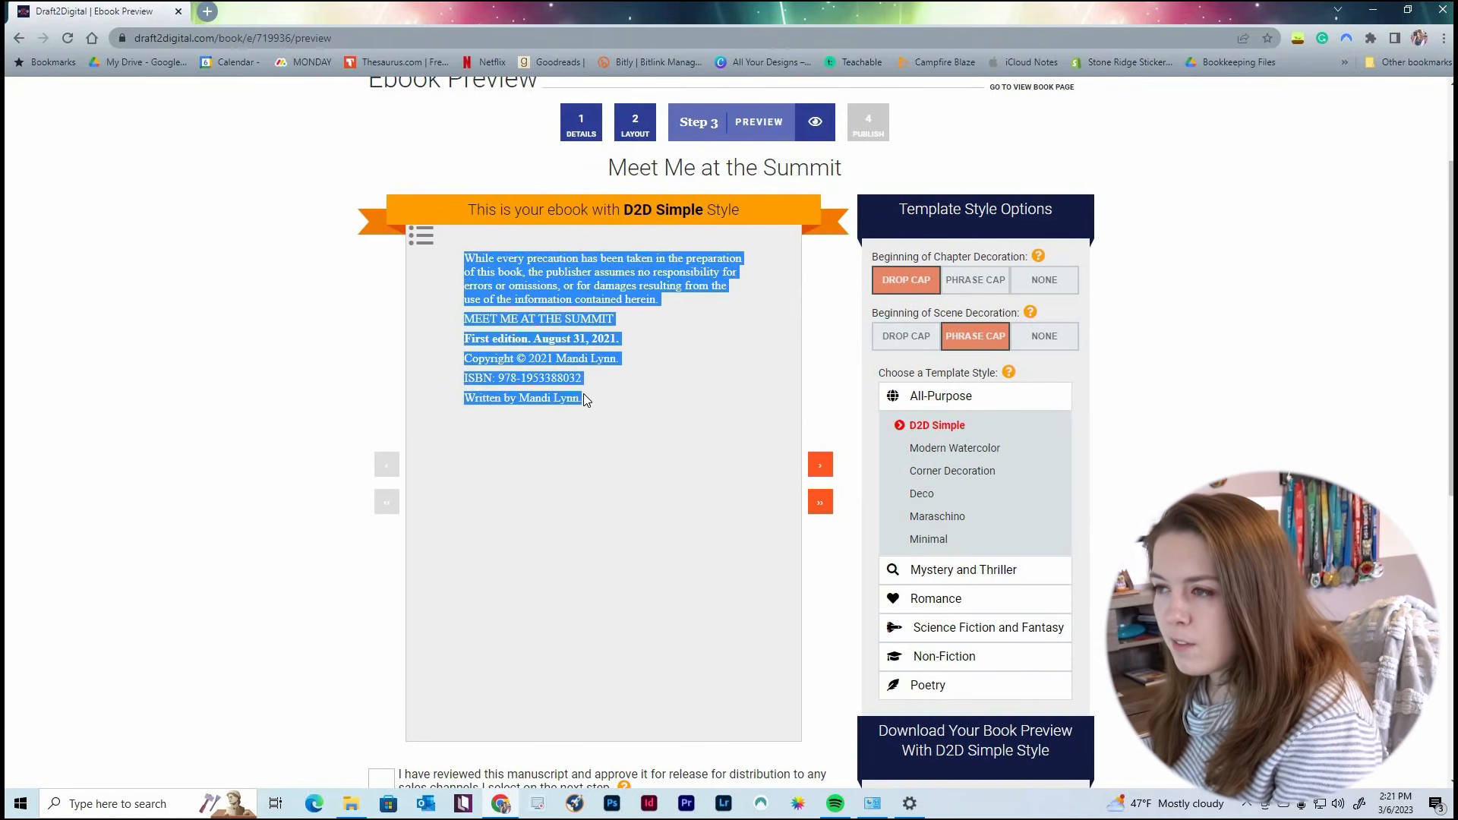
pyautogui.click(678, 297)
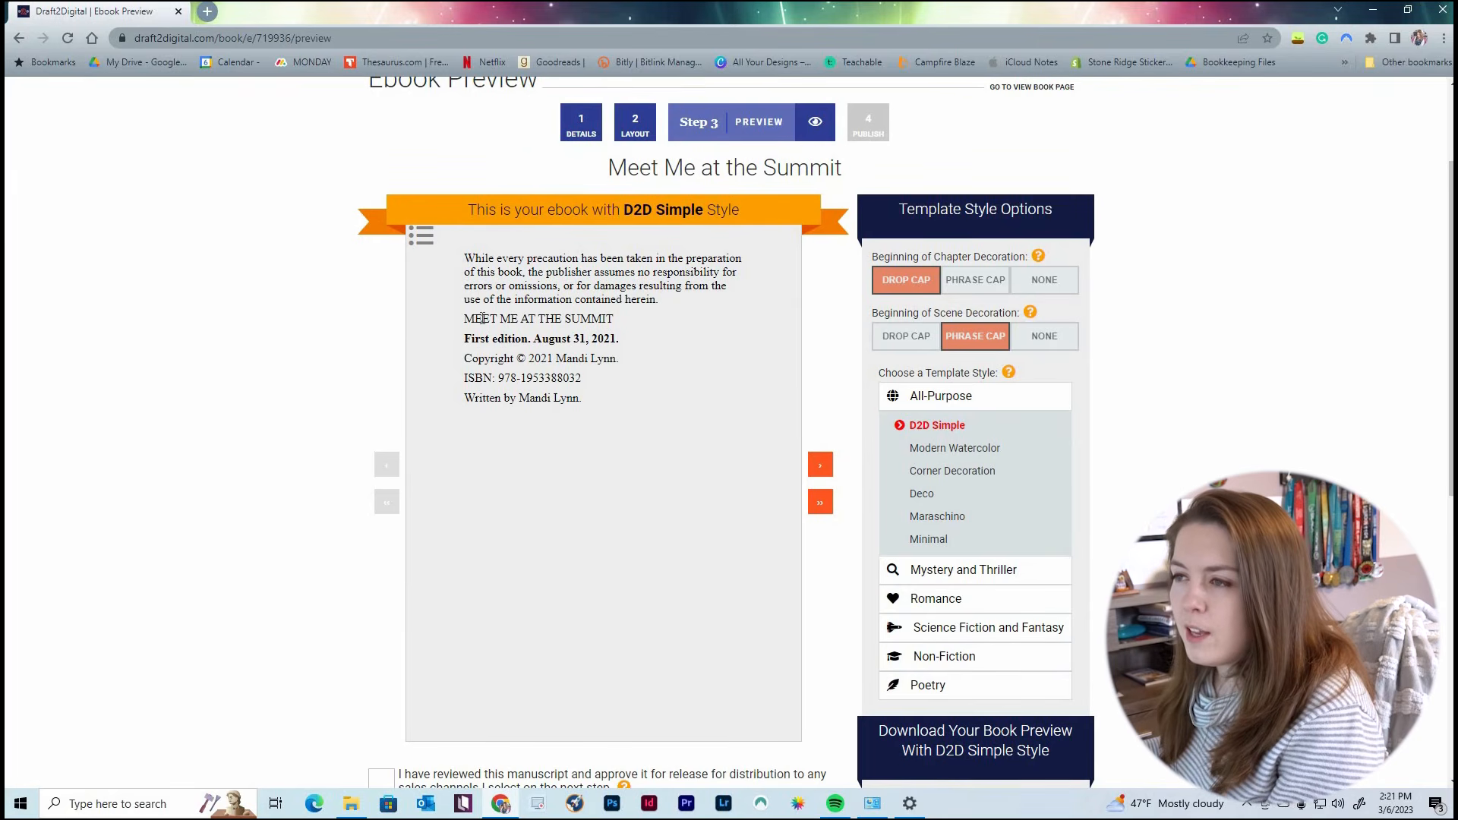
pyautogui.moveTo(504, 339); pyautogui.dragTo(619, 339)
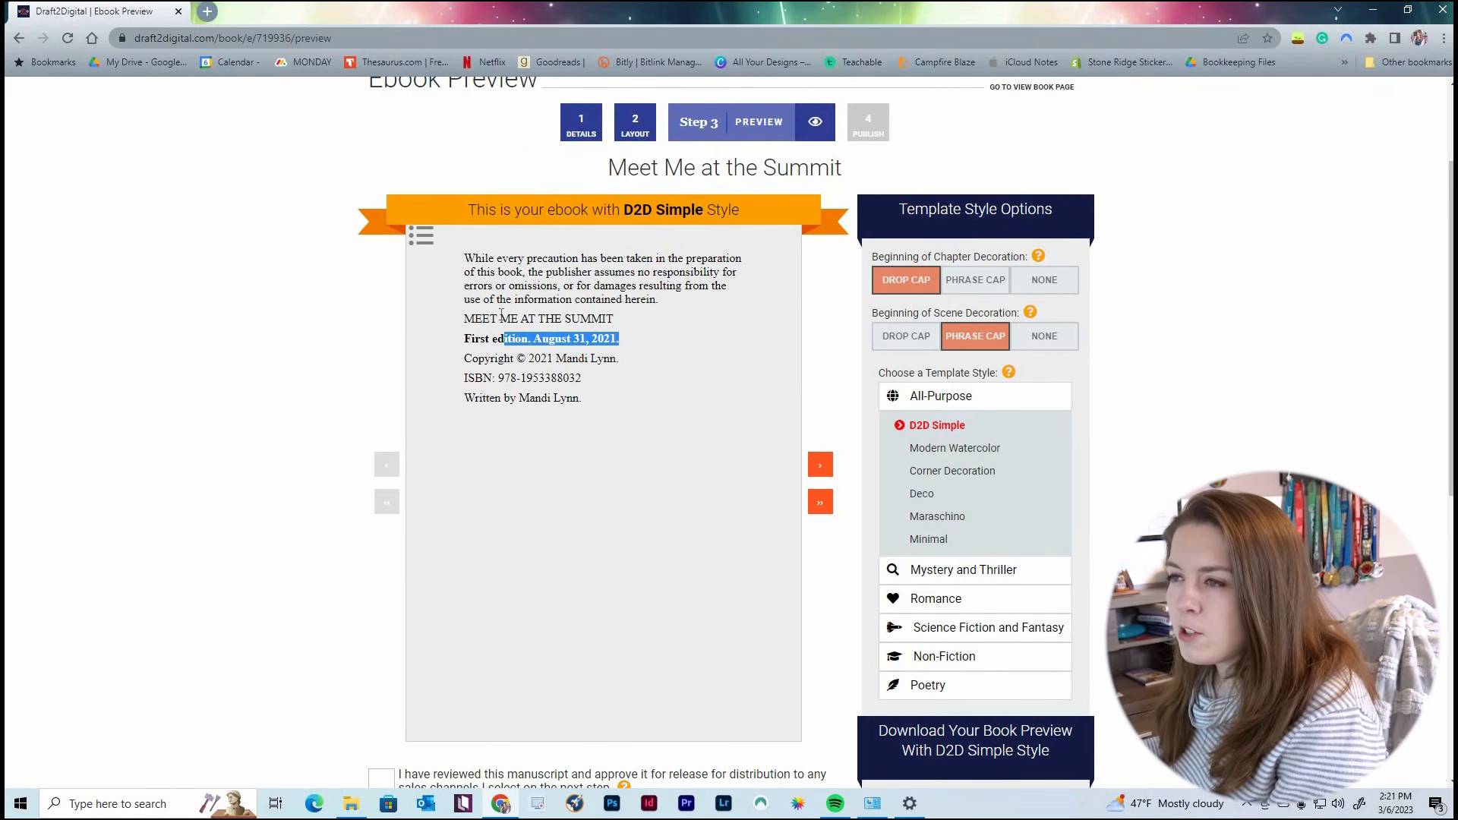
pyautogui.click(493, 383)
pyautogui.moveTo(499, 379); pyautogui.dragTo(594, 384)
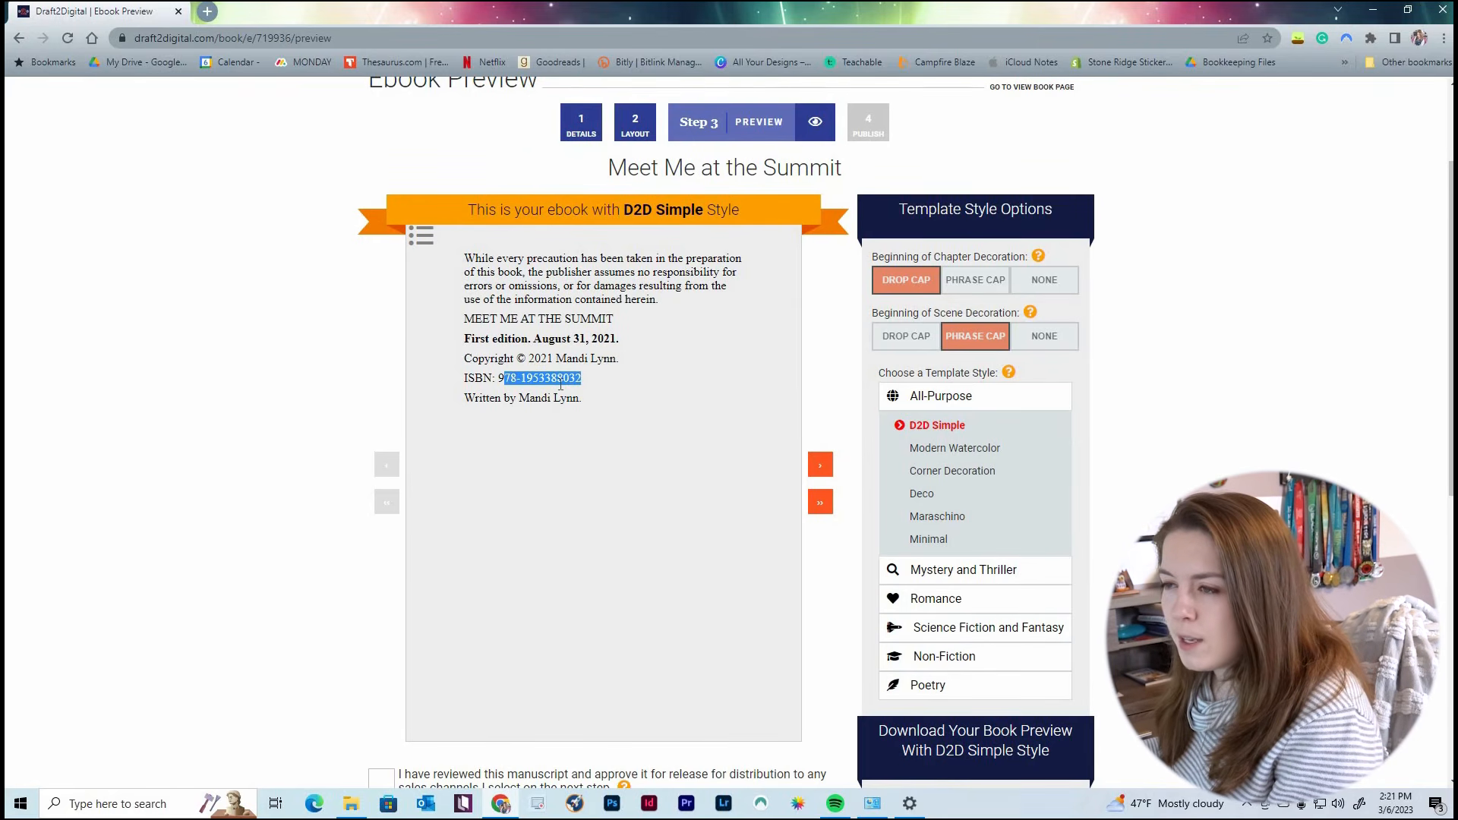
# Go to the Also By page in the preview and check its heading, series listing and author site link.
pyautogui.click(826, 463)
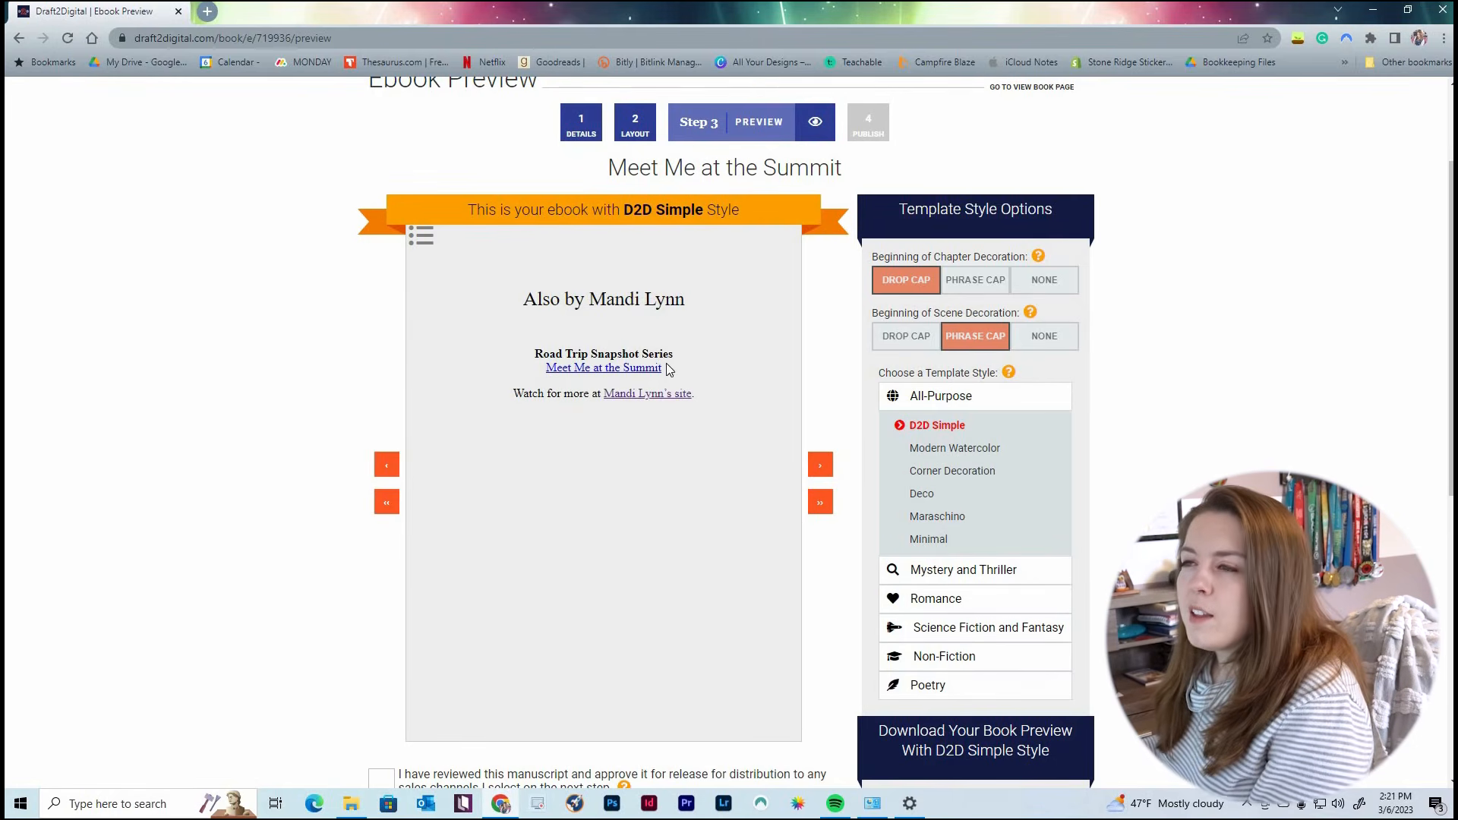
pyautogui.moveTo(525, 299); pyautogui.dragTo(677, 301)
pyautogui.click(672, 305)
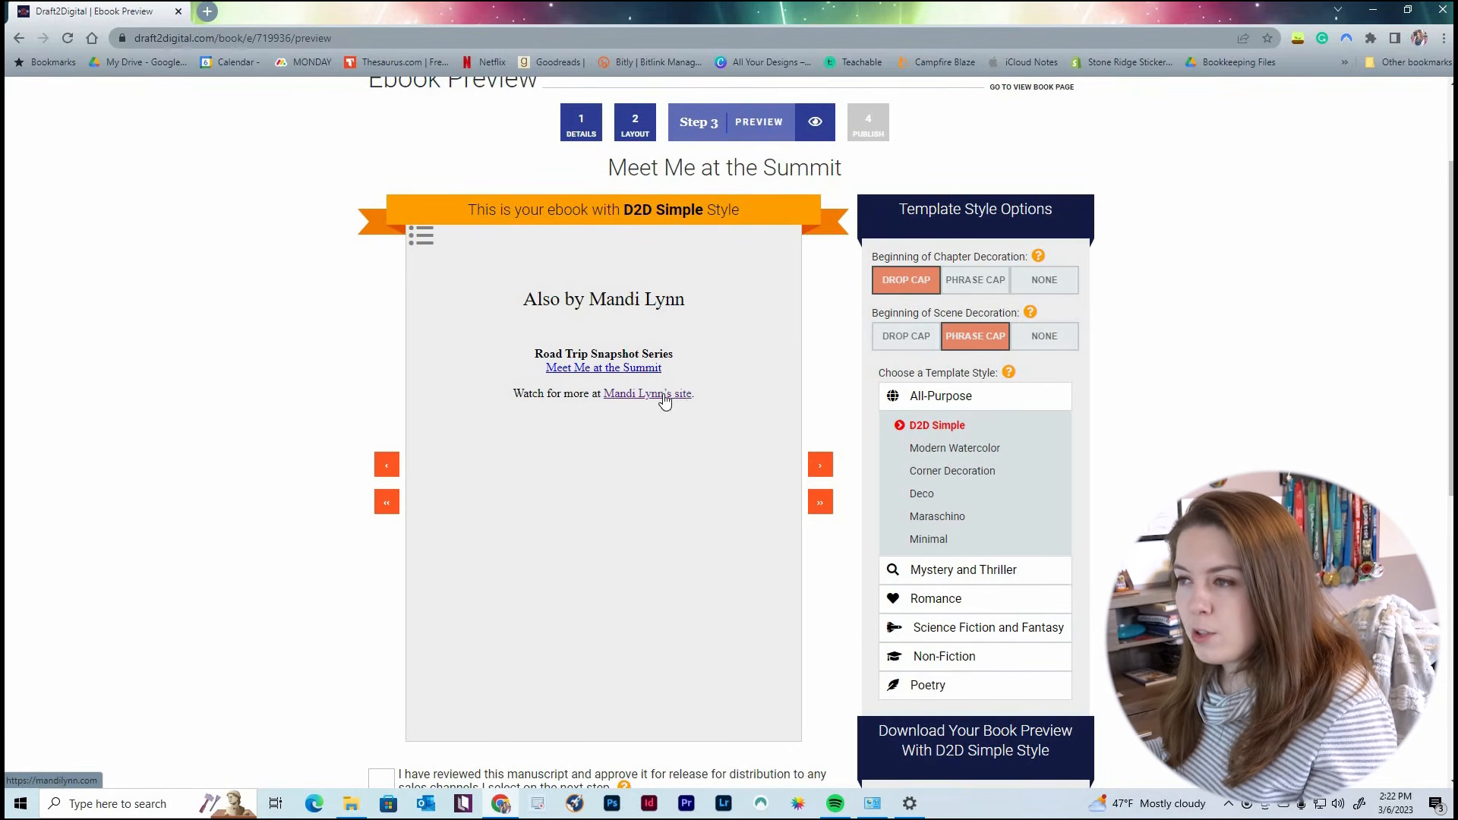
# Look through the table of contents to its final entries, and check the dedication page after it.
pyautogui.click(820, 465)
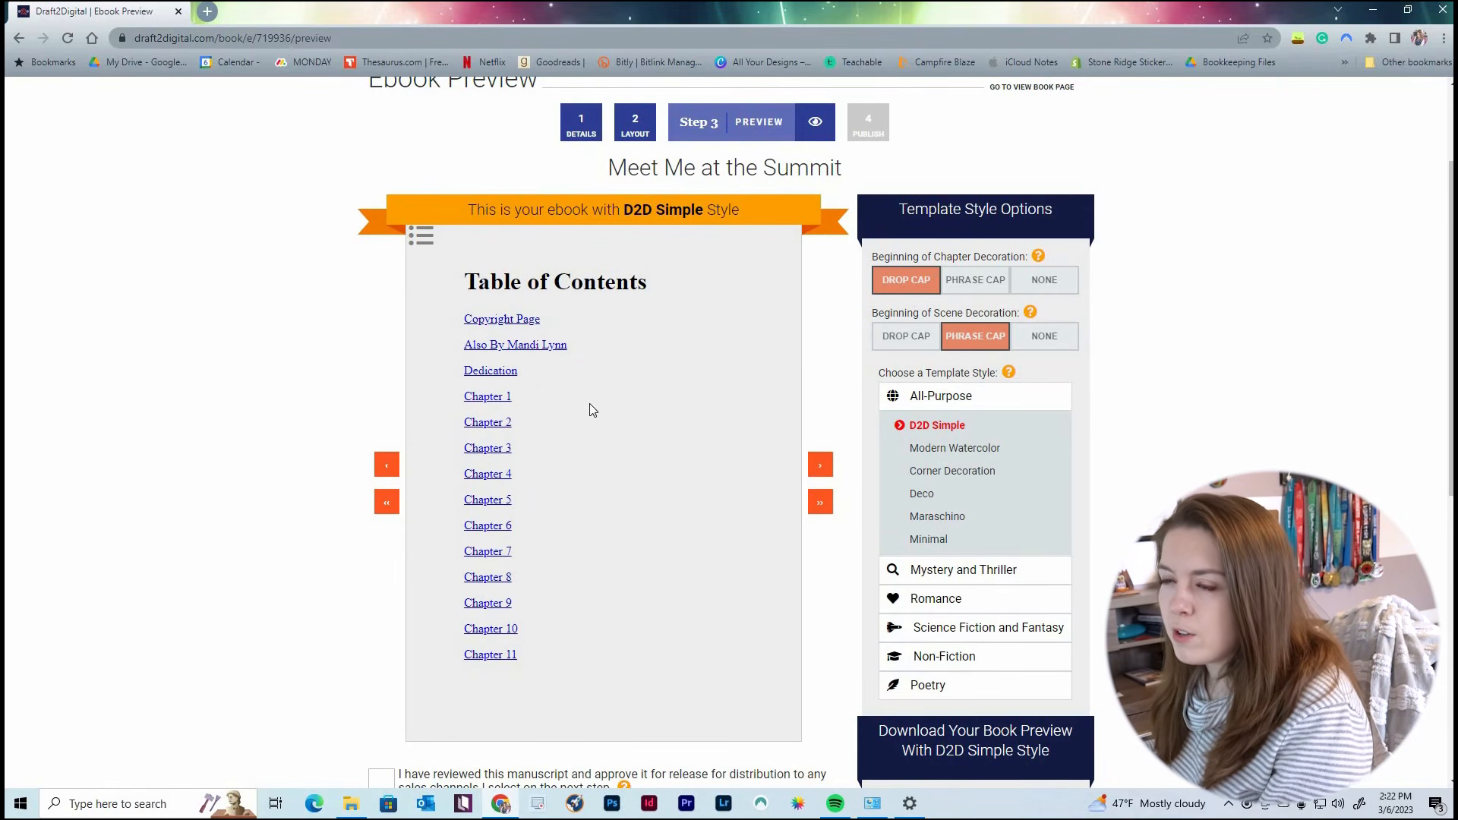
pyautogui.click(820, 464)
pyautogui.click(821, 467)
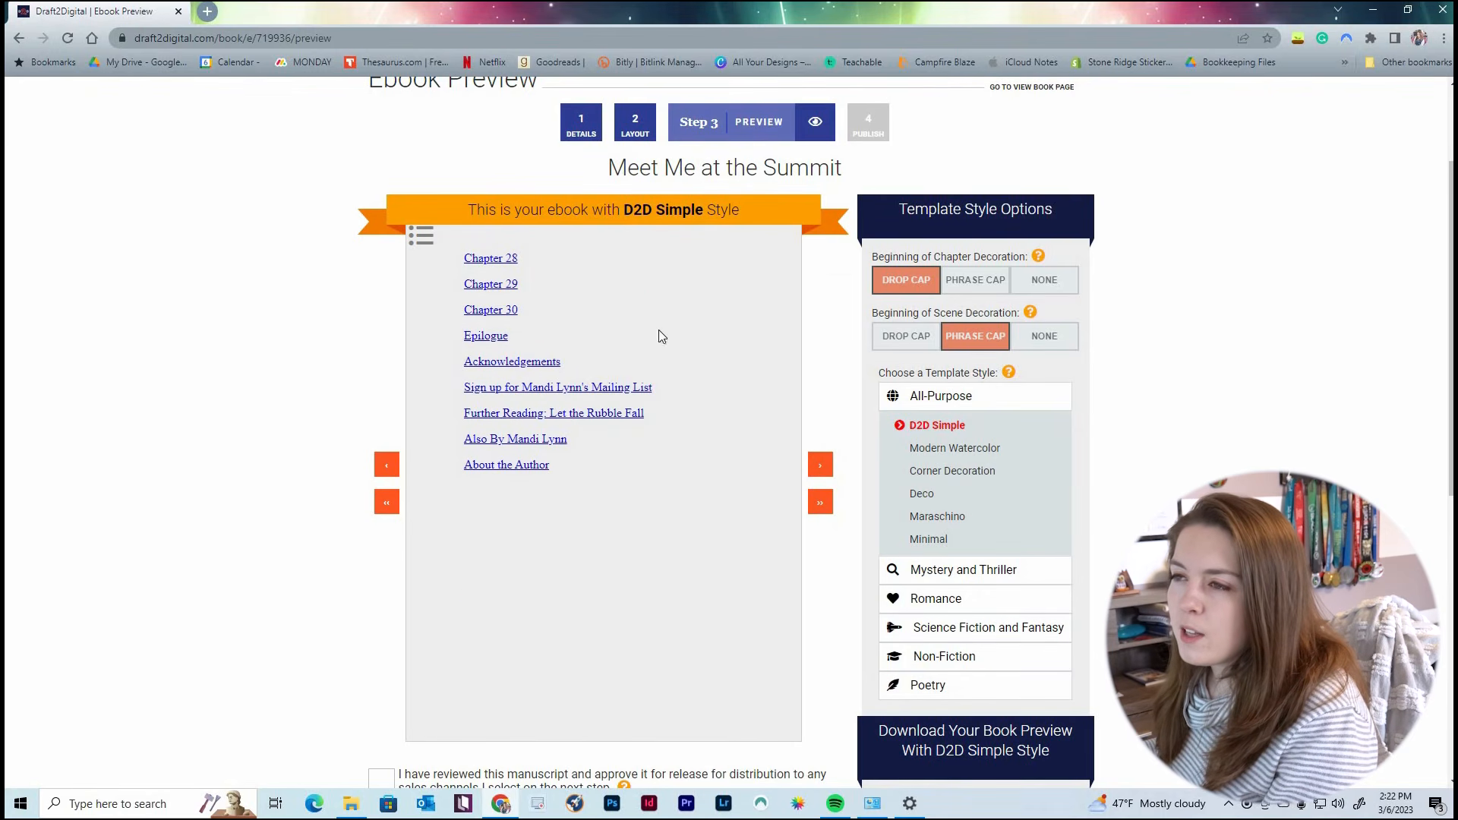
pyautogui.click(821, 466)
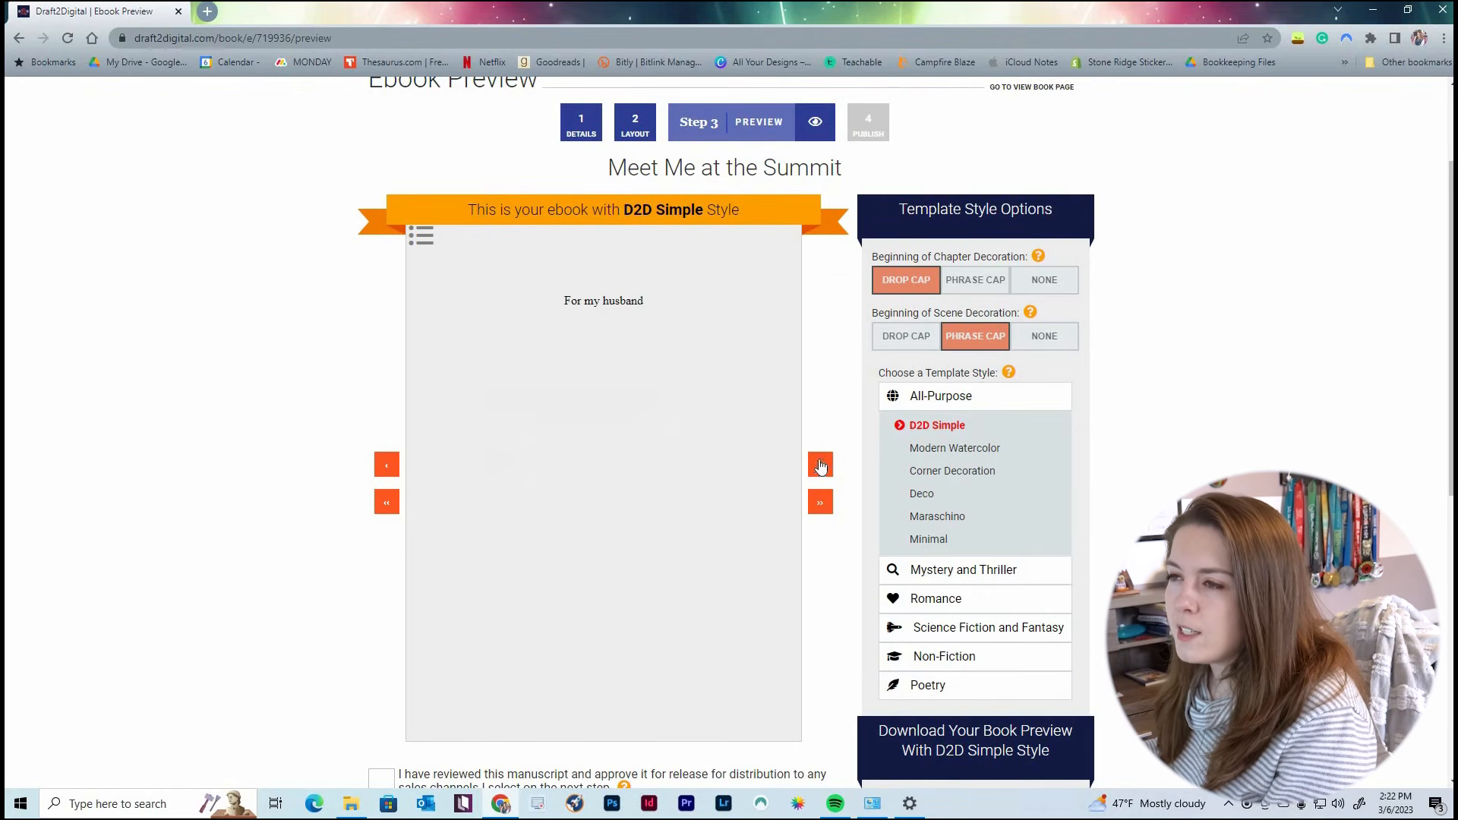
pyautogui.moveTo(695, 301); pyautogui.dragTo(564, 301)
pyautogui.click(828, 468)
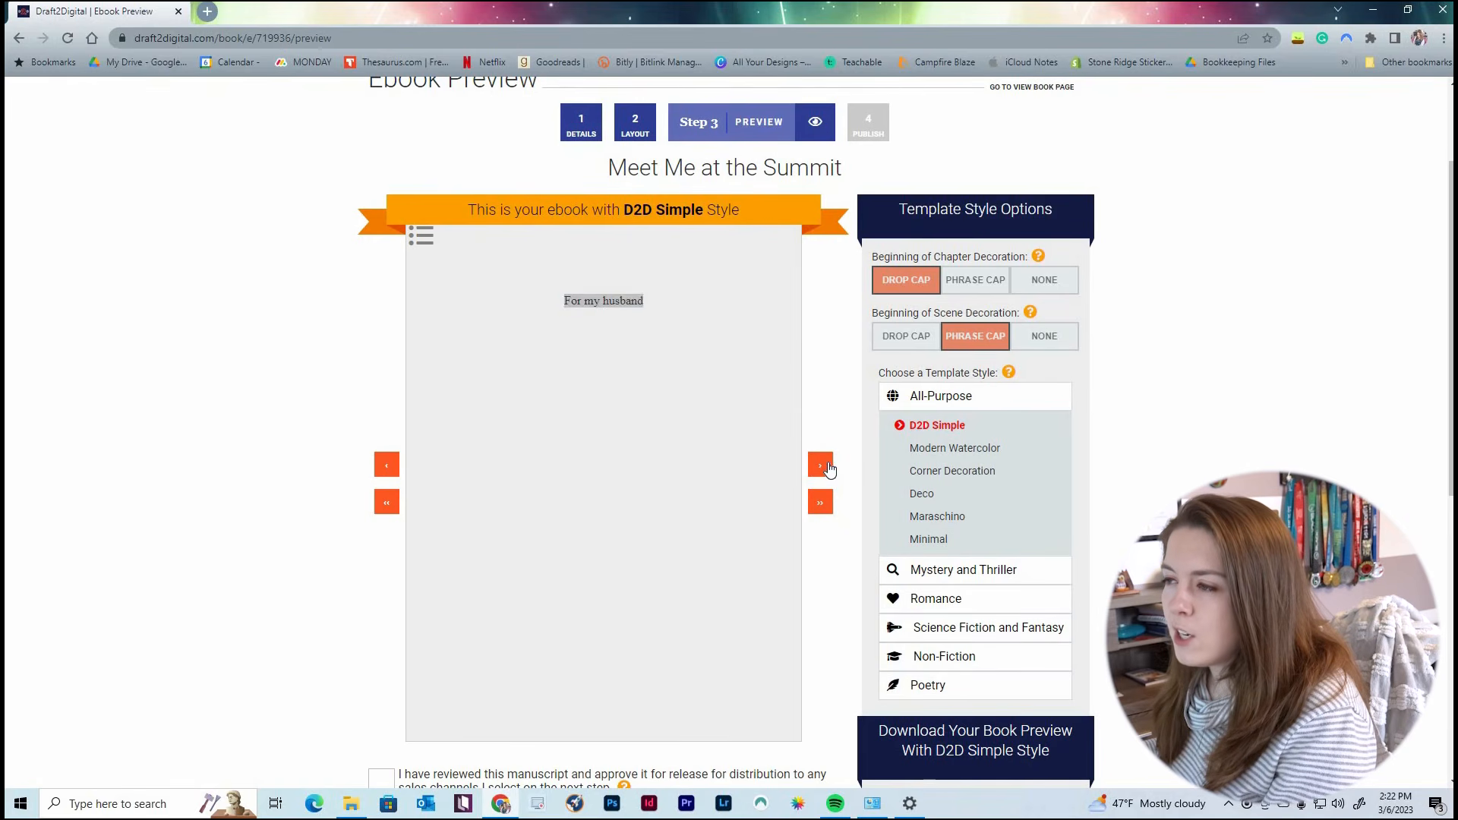
# Return to the table of contents in the preview and follow its Acknowledgements entry to review that page.
pyautogui.click(387, 467)
pyautogui.click(387, 466)
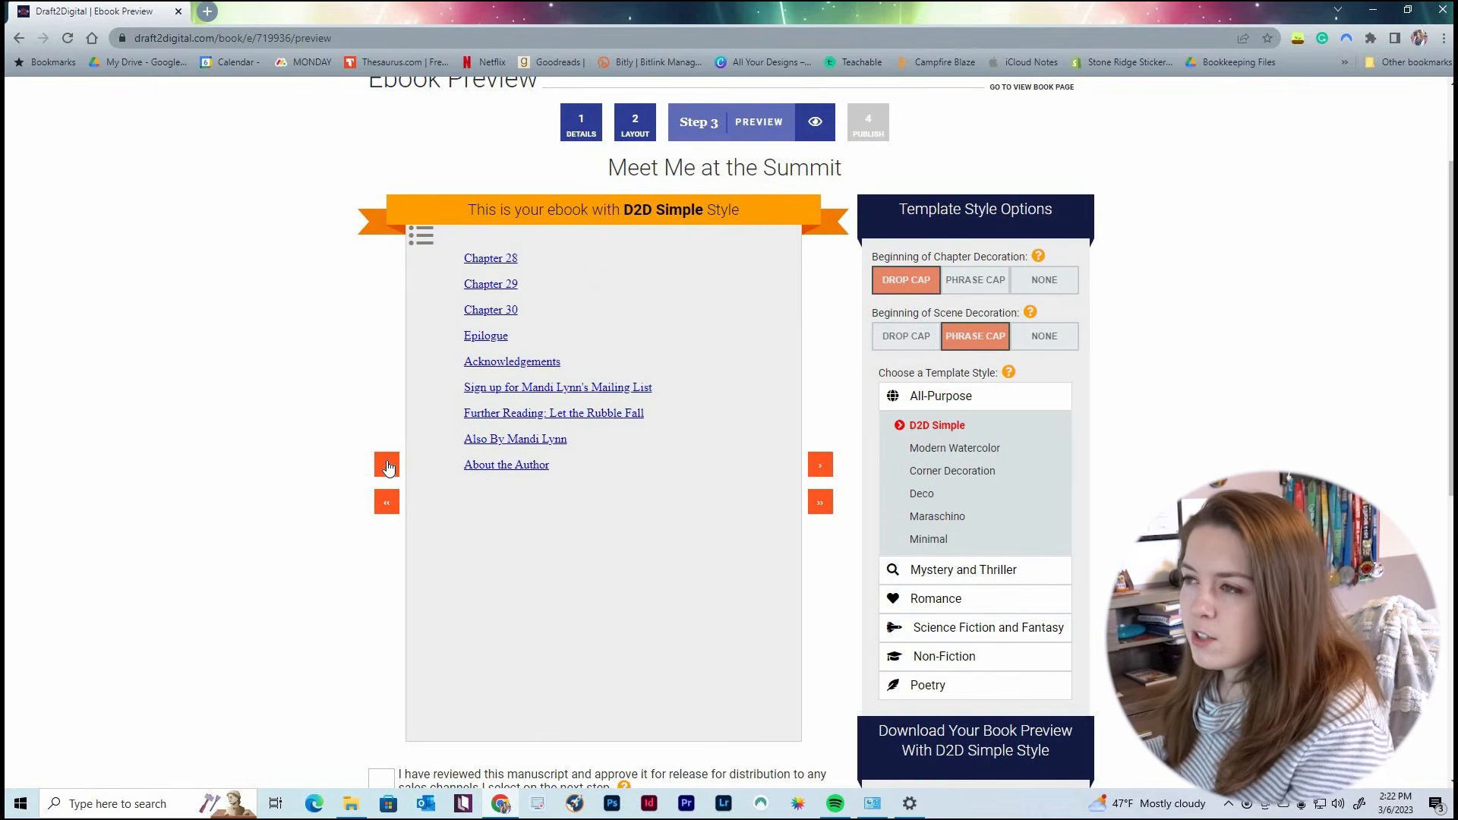
pyautogui.click(543, 363)
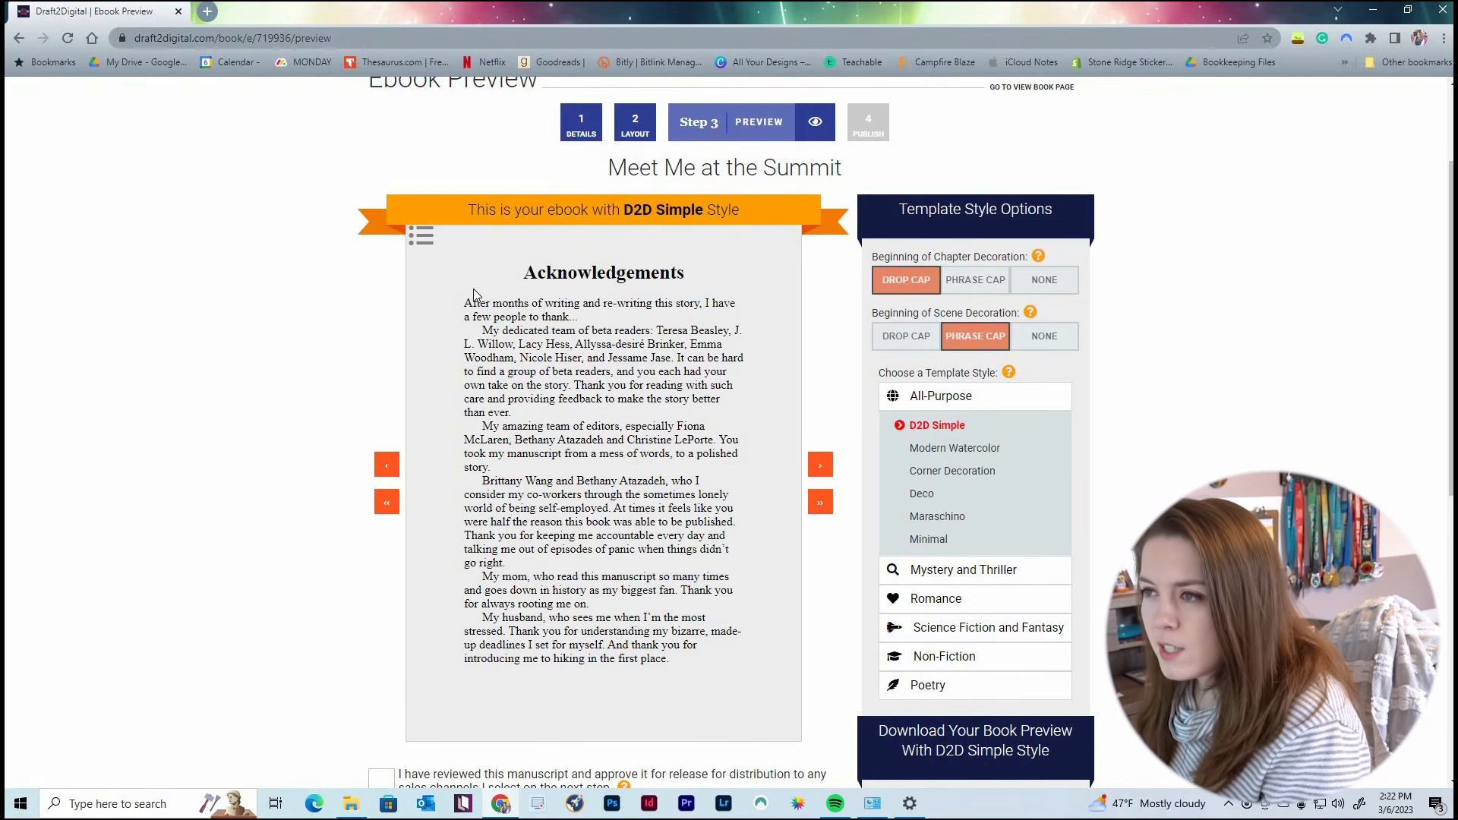
pyautogui.scroll(-1, 473, 289)
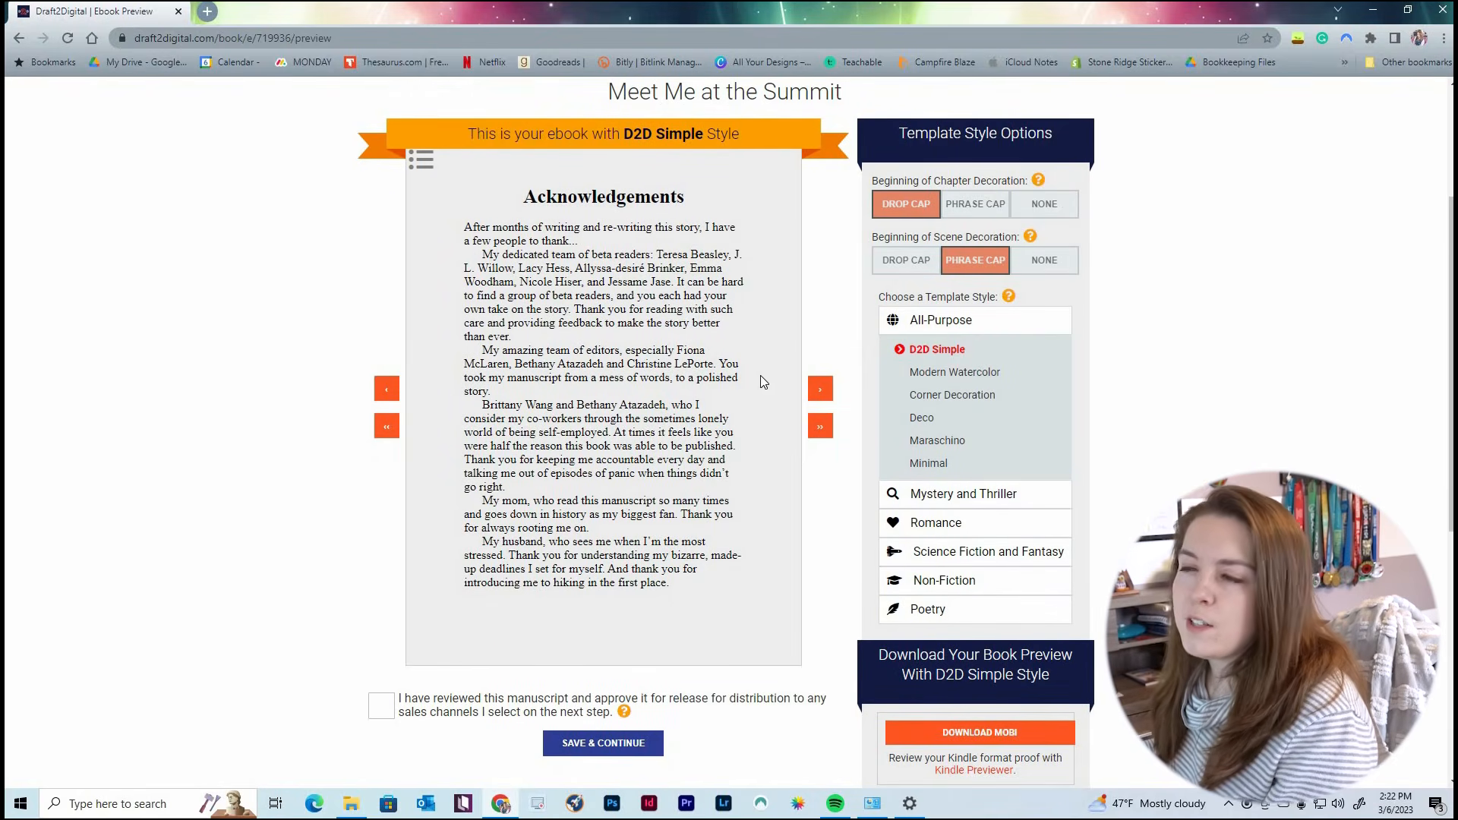
# Page forward from the acknowledgements to the new-release mailing list page and examine its sign-up invitation.
pyautogui.click(820, 390)
pyautogui.click(820, 389)
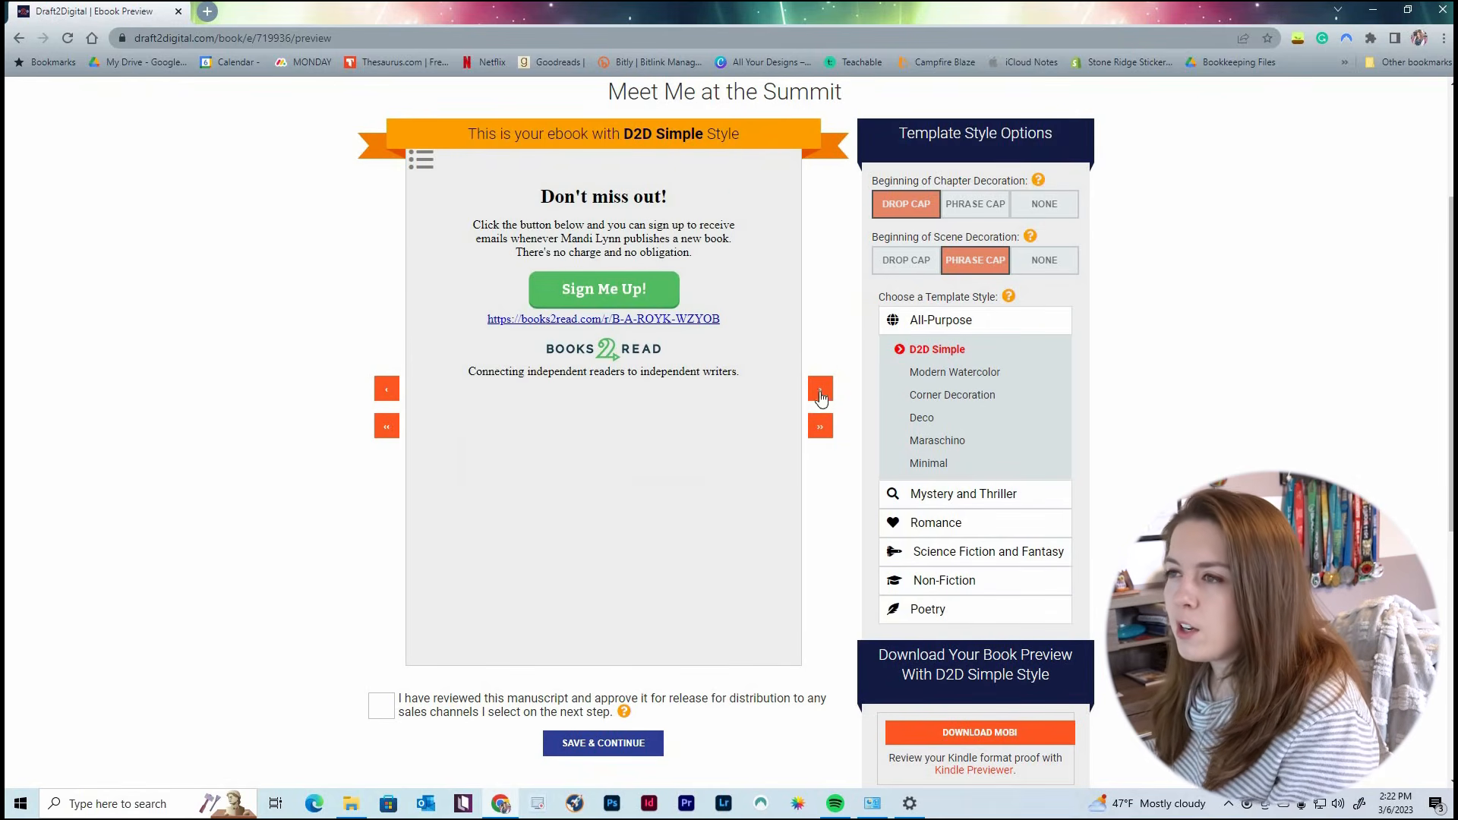
pyautogui.scroll(1, 703, 298)
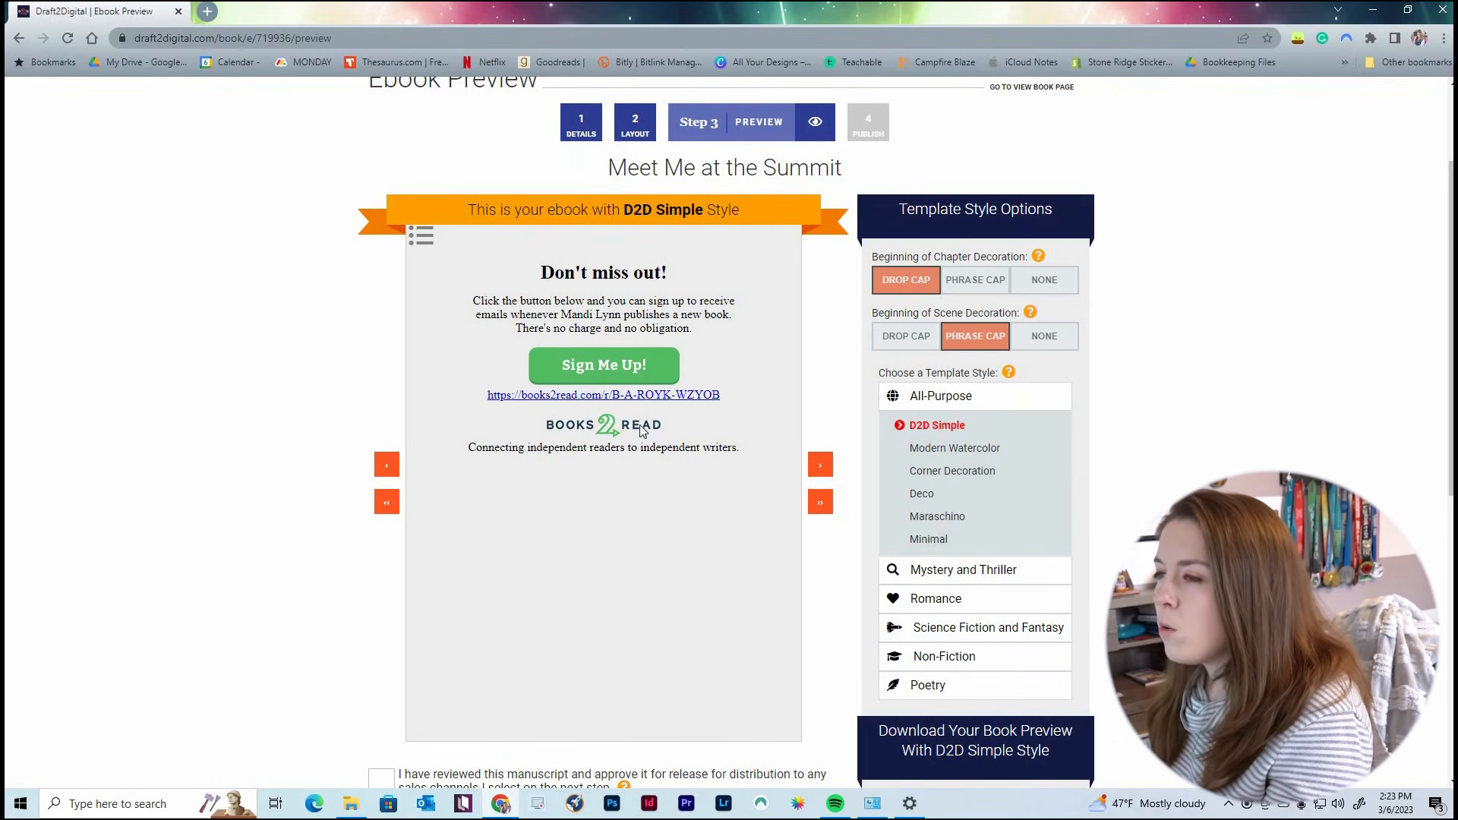
# Open the Books2Read sign-up link from the mailing list page, review the reader subscription form, and close it.
pyautogui.click(581, 395)
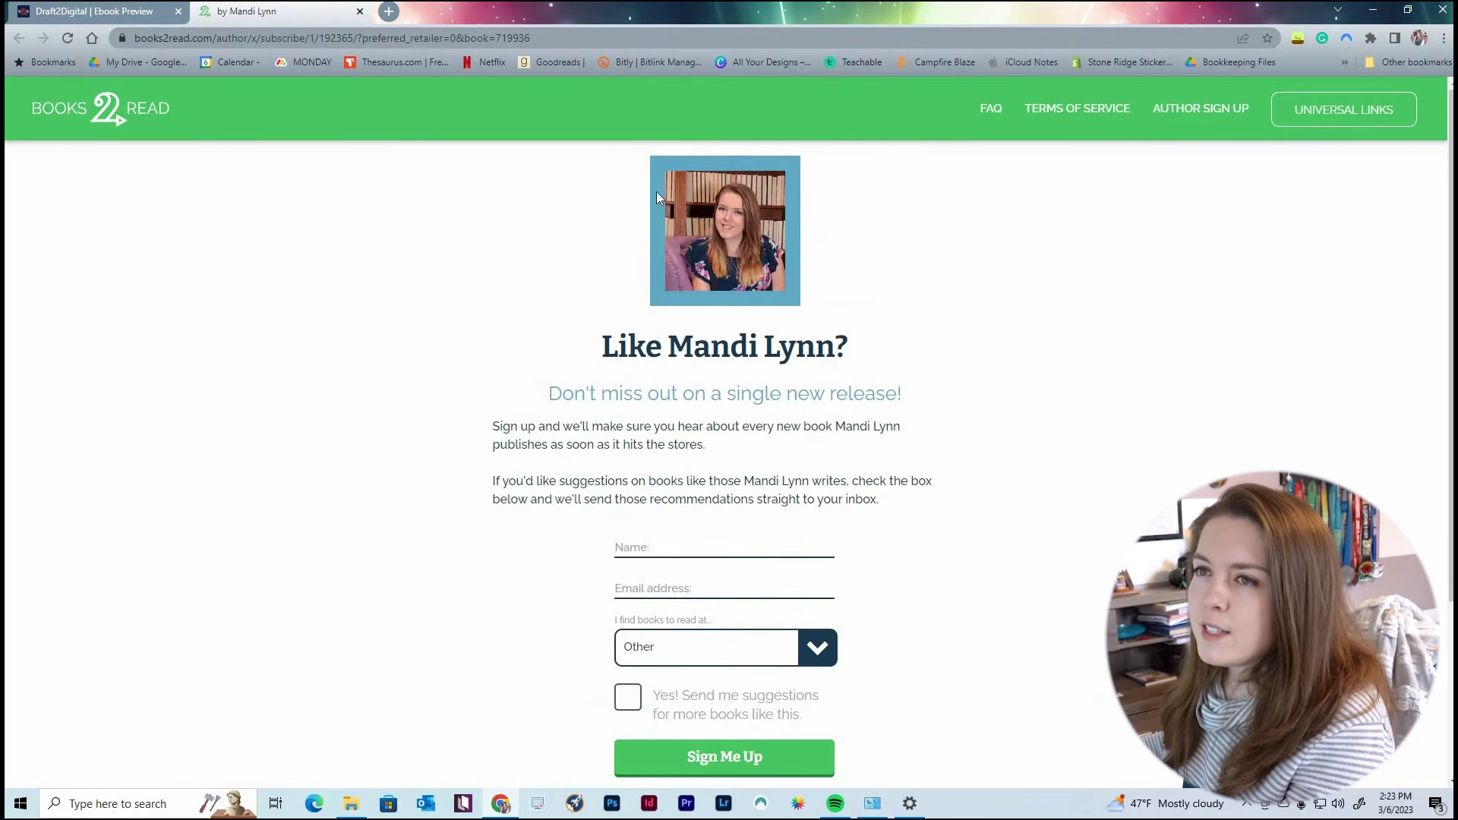
pyautogui.scroll(-1, 304, 132)
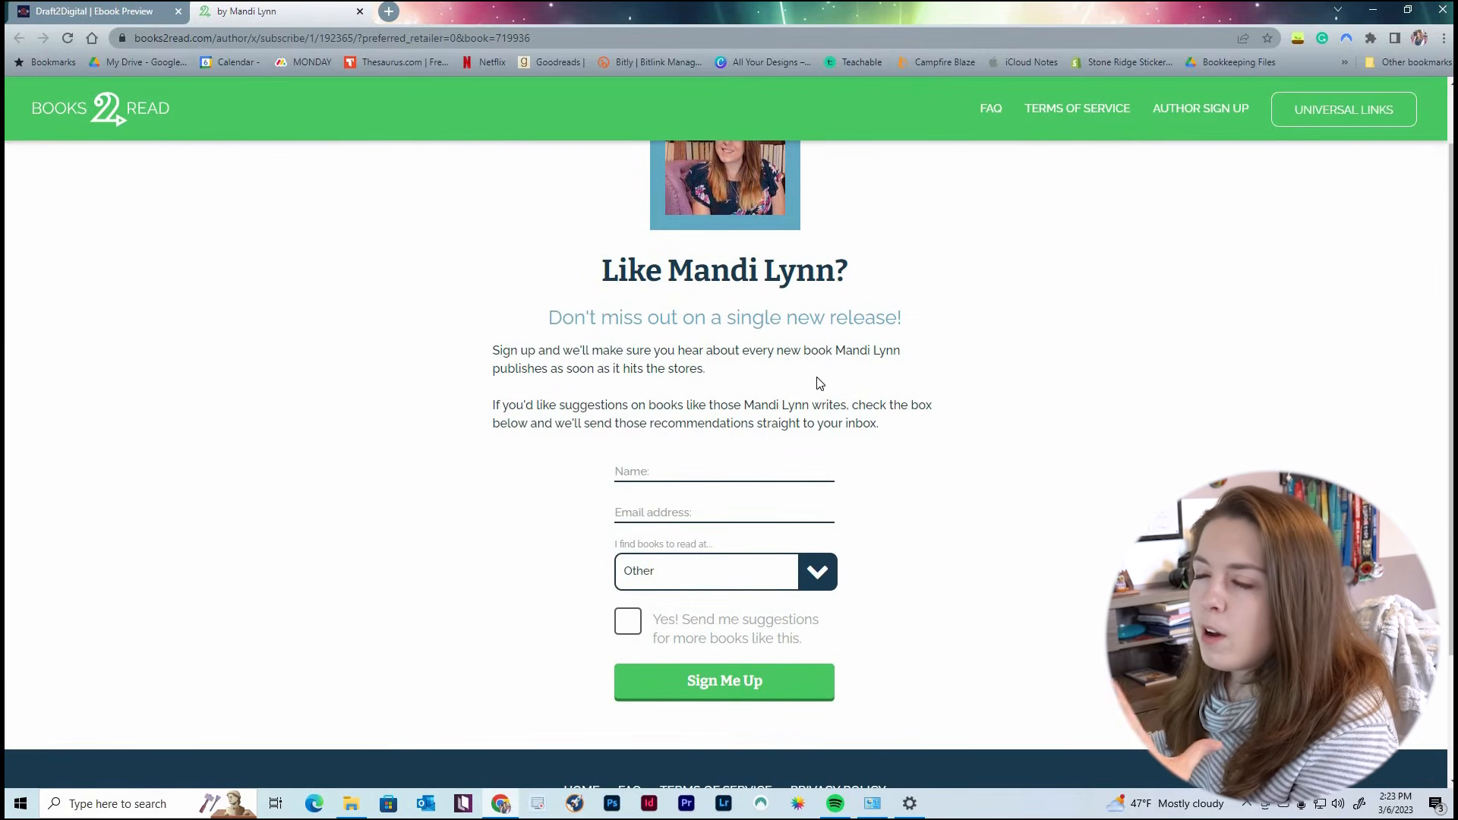
pyautogui.scroll(-1, 818, 384)
pyautogui.scroll(-3, 818, 384)
pyautogui.scroll(5, 814, 378)
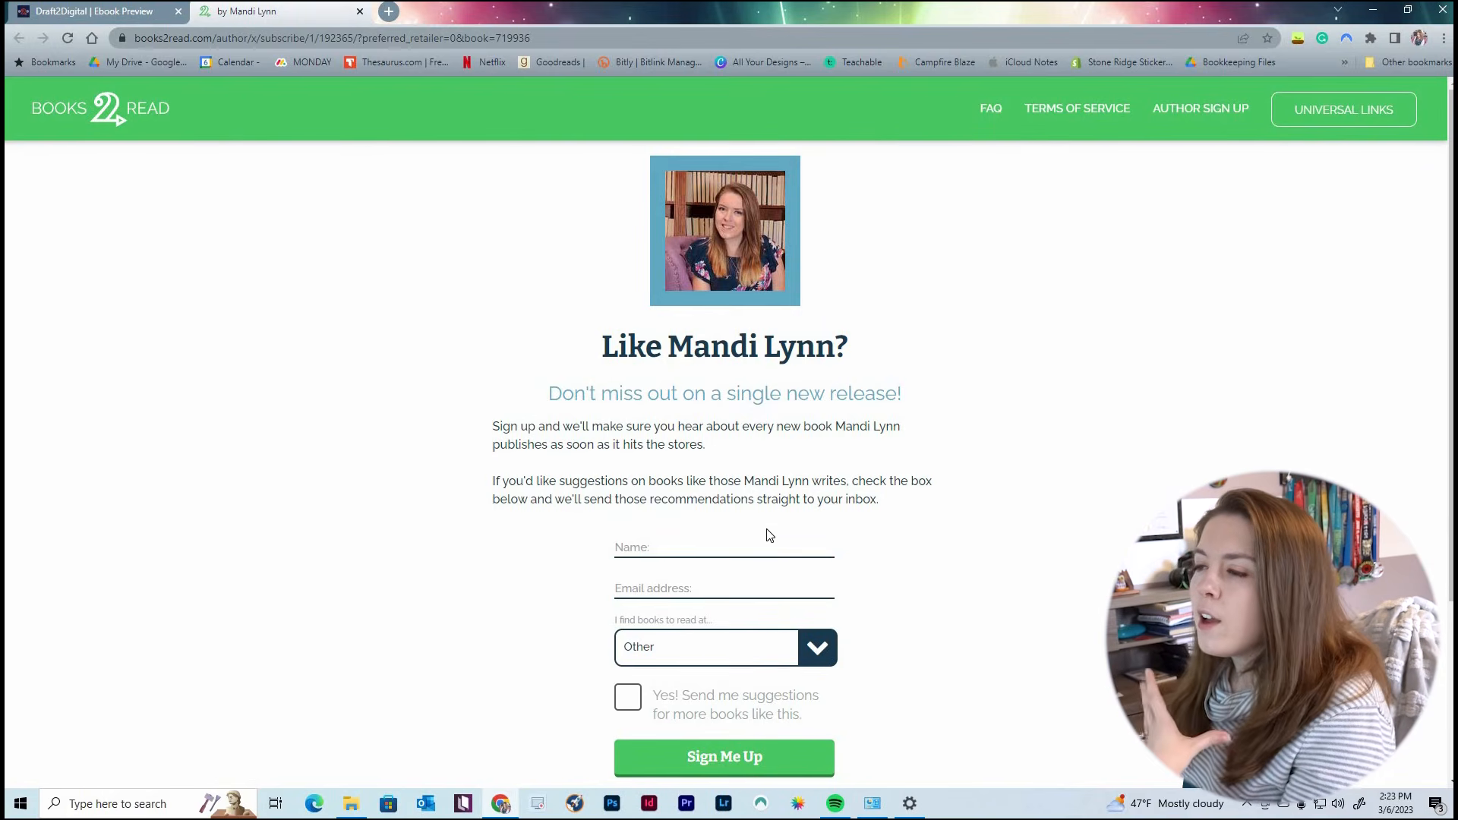
pyautogui.scroll(-3, 768, 531)
pyautogui.scroll(3, 736, 511)
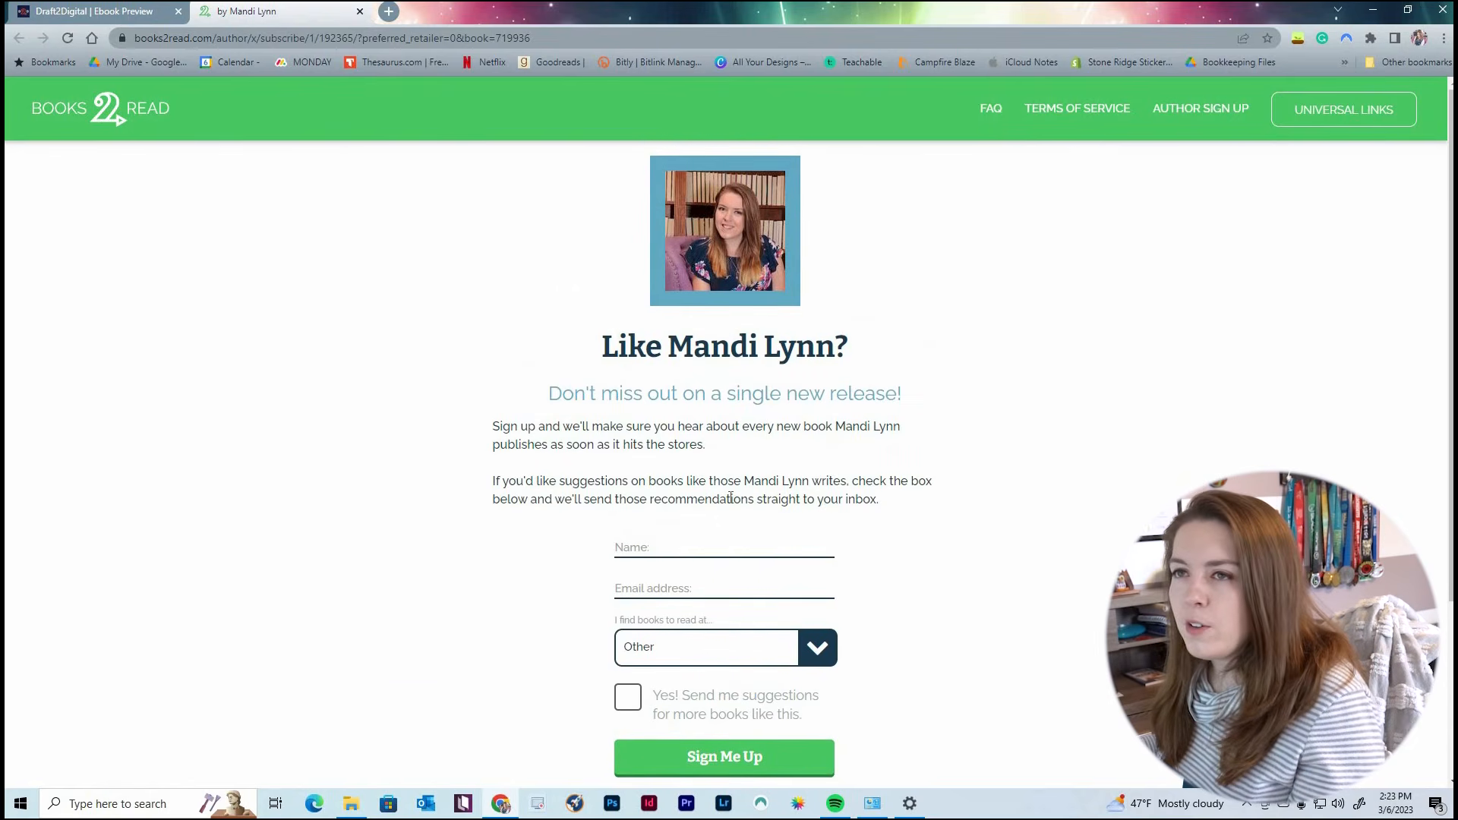
pyautogui.click(360, 11)
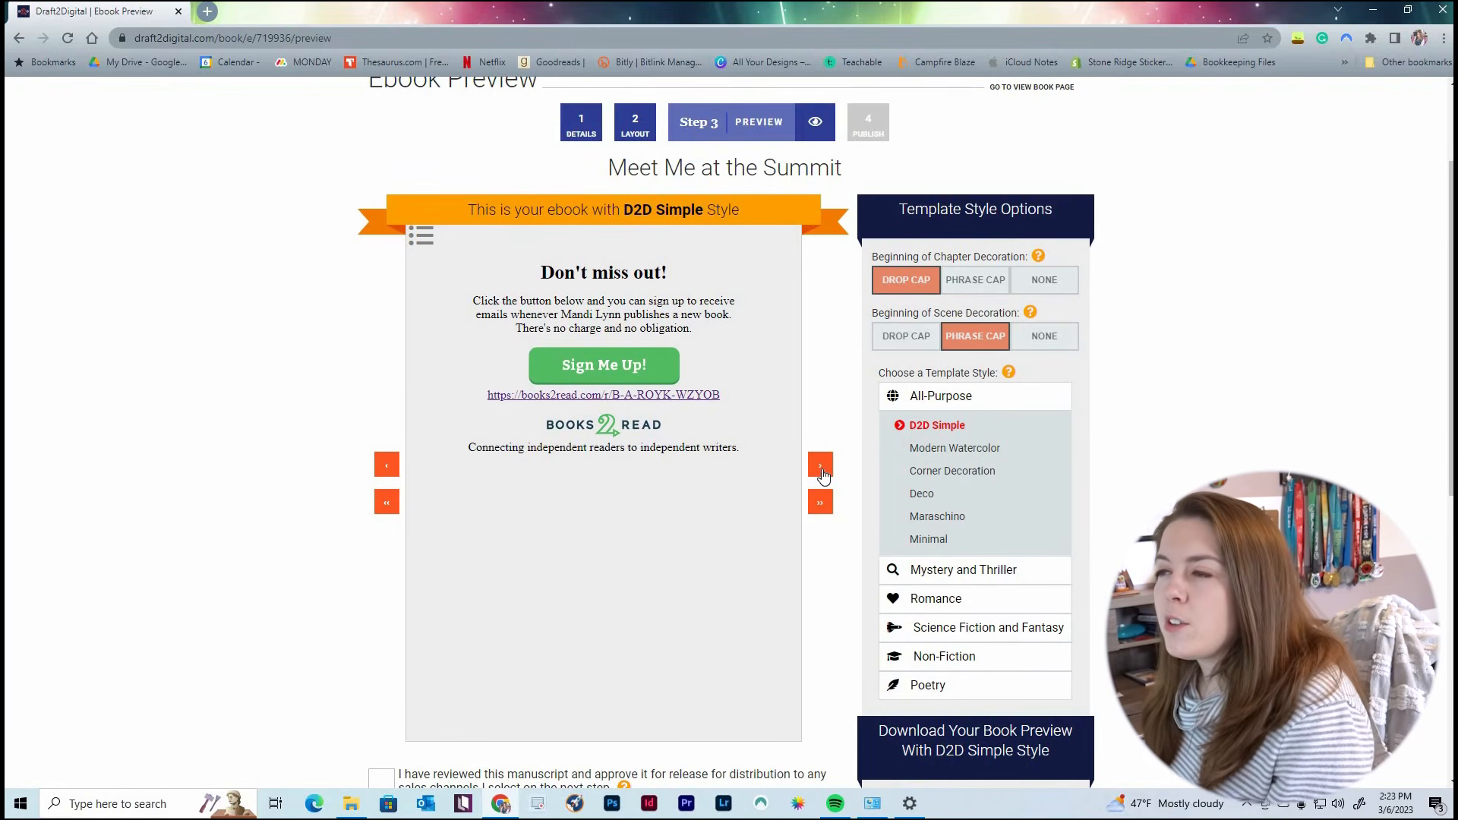
# Page through the Let the Rubble Fall teaser and the Also By page to the About the Author page.
pyautogui.click(820, 465)
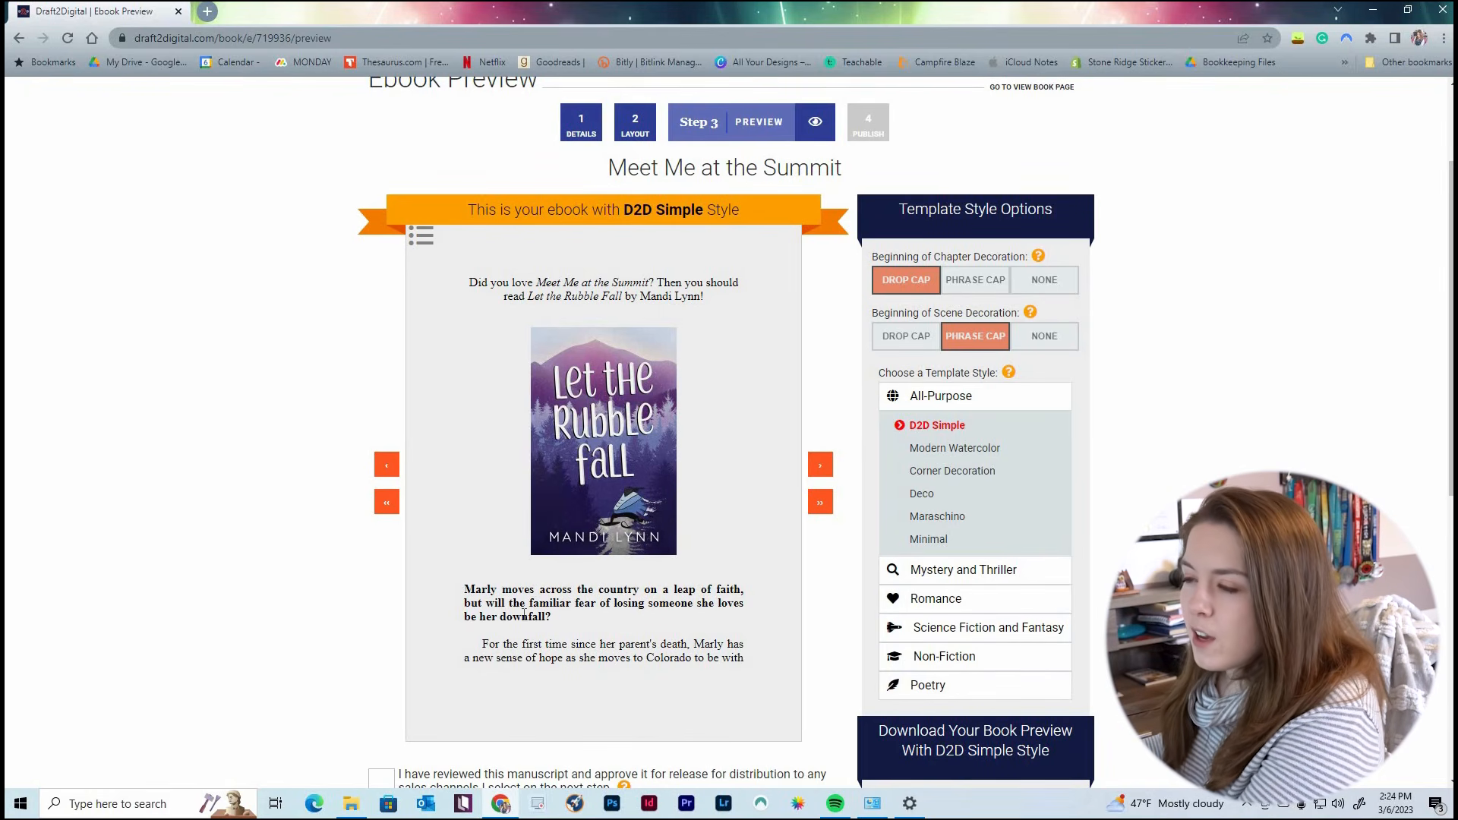
pyautogui.click(821, 466)
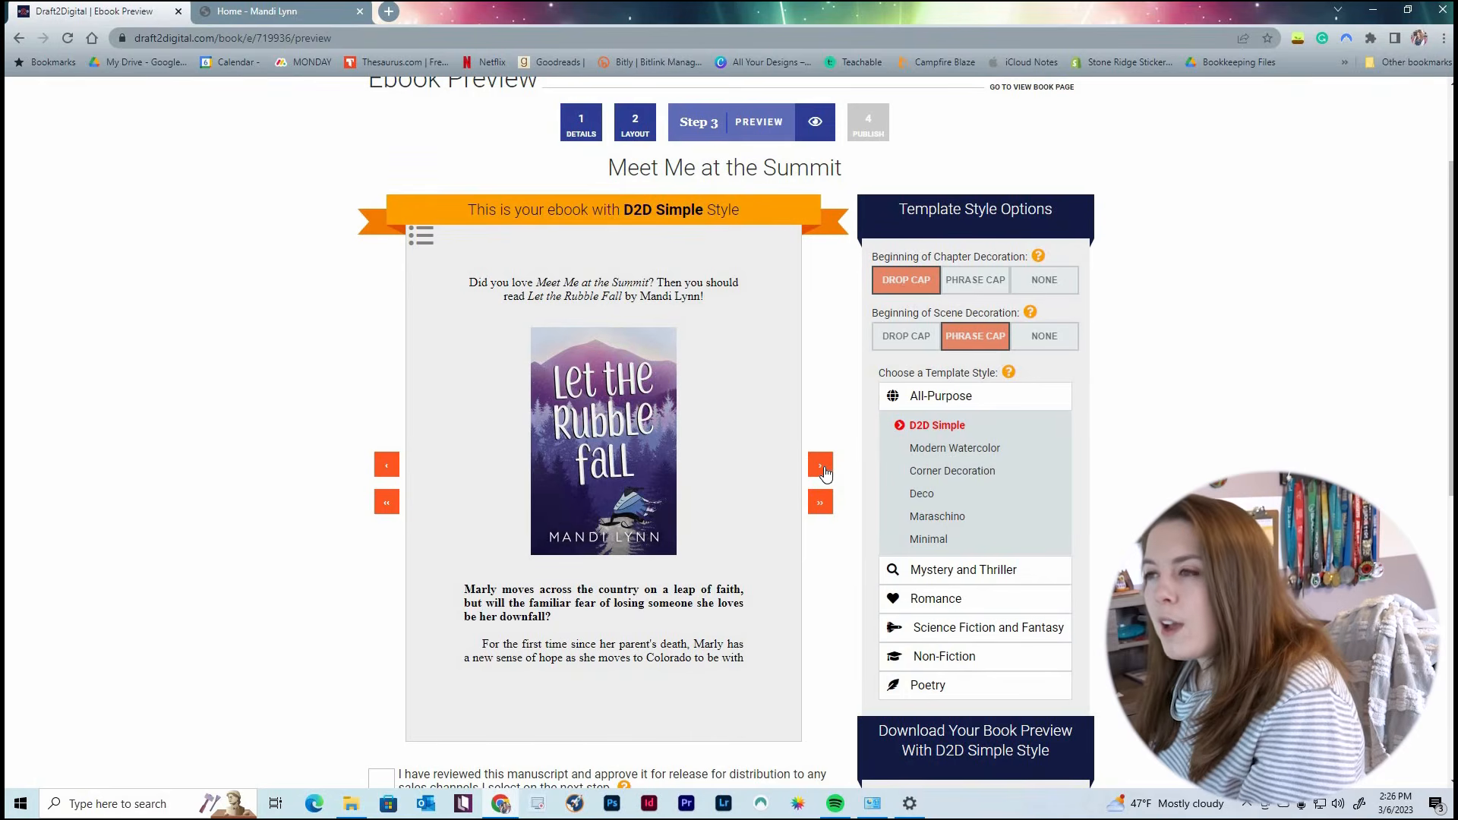
pyautogui.click(822, 466)
pyautogui.click(824, 469)
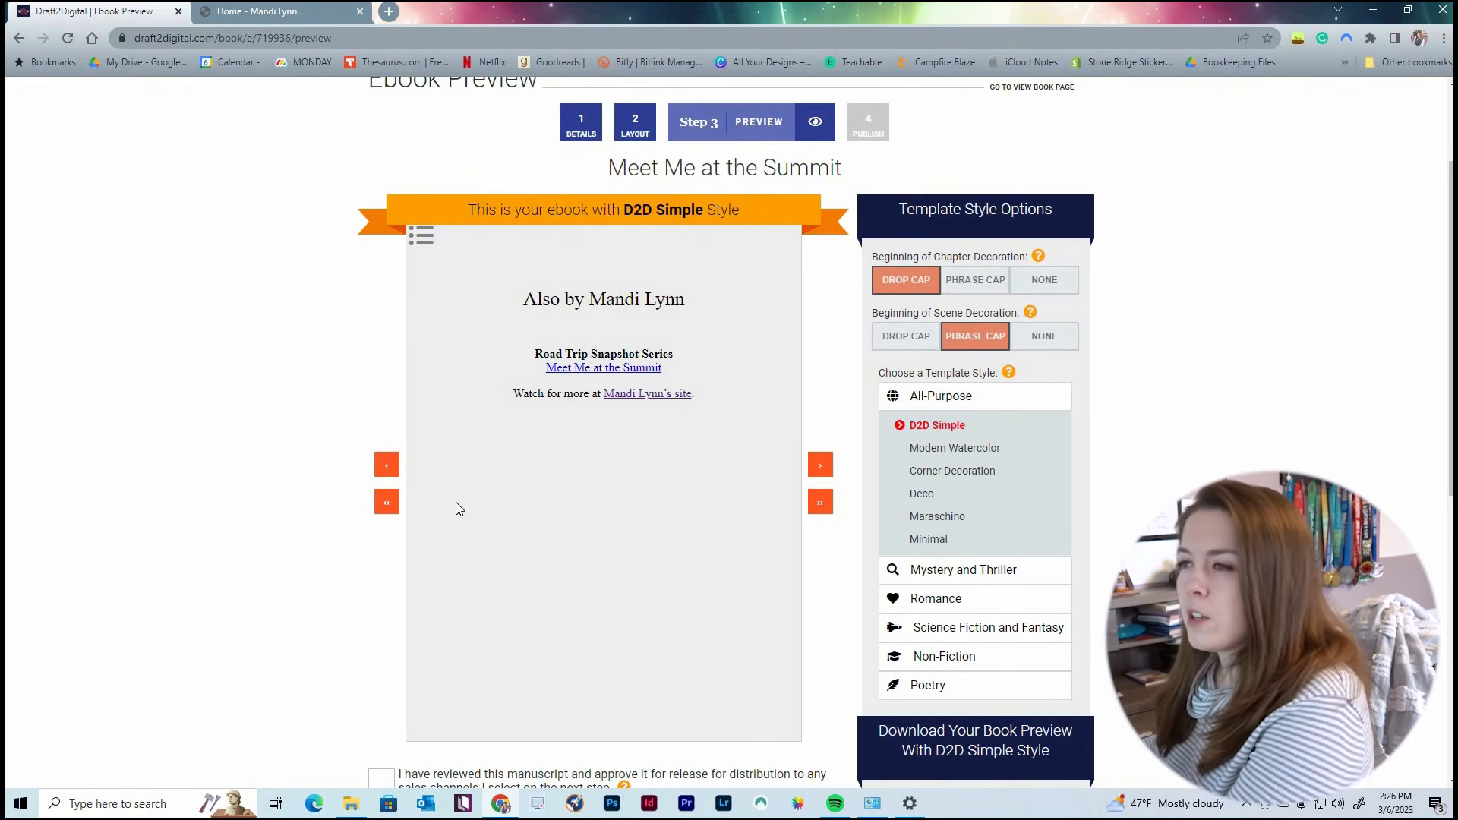
pyautogui.click(822, 467)
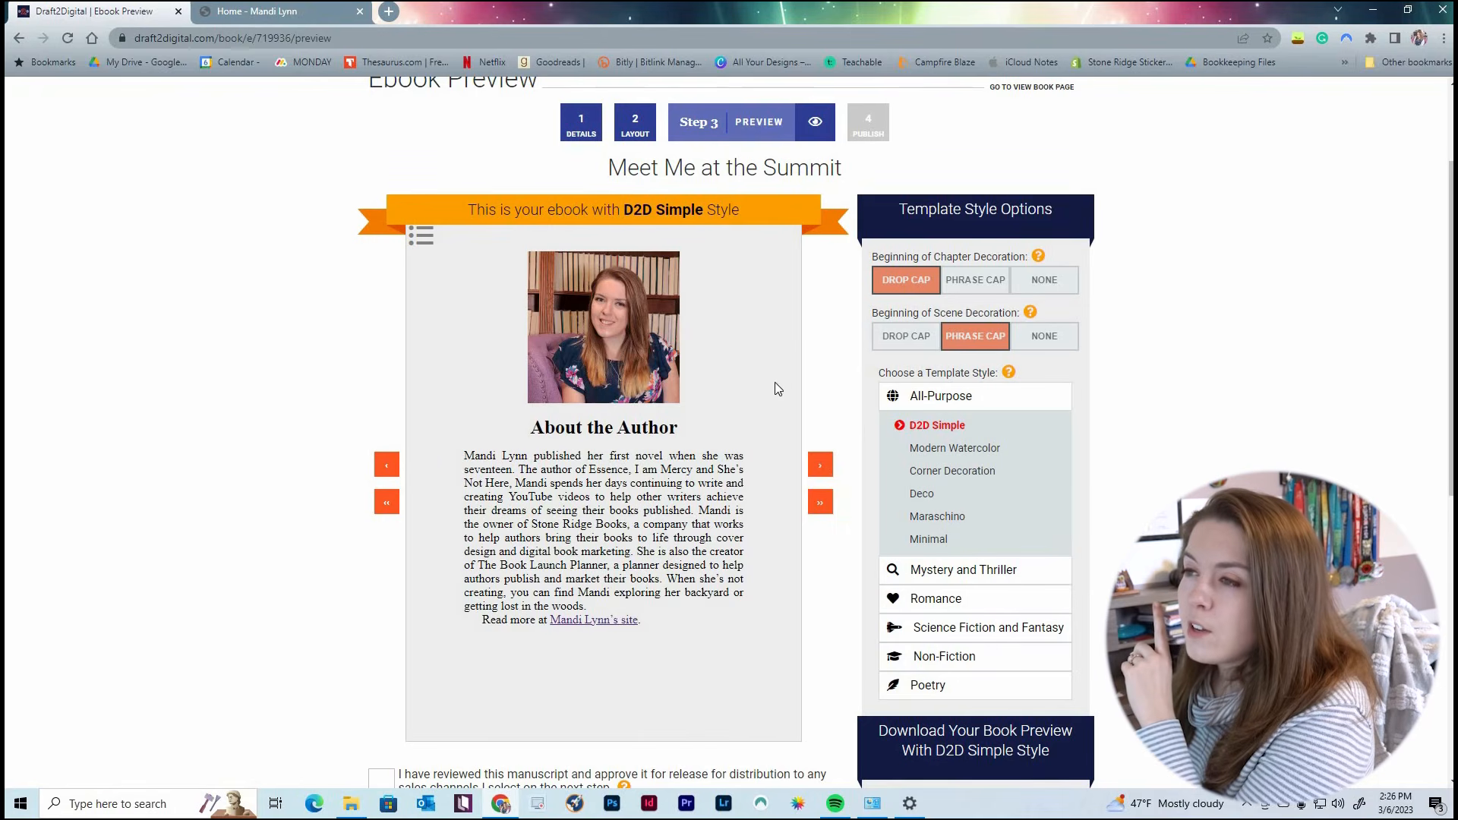
# Examine the biography text, author photo and site link on the About the Author page.
pyautogui.moveTo(465, 454); pyautogui.dragTo(729, 629)
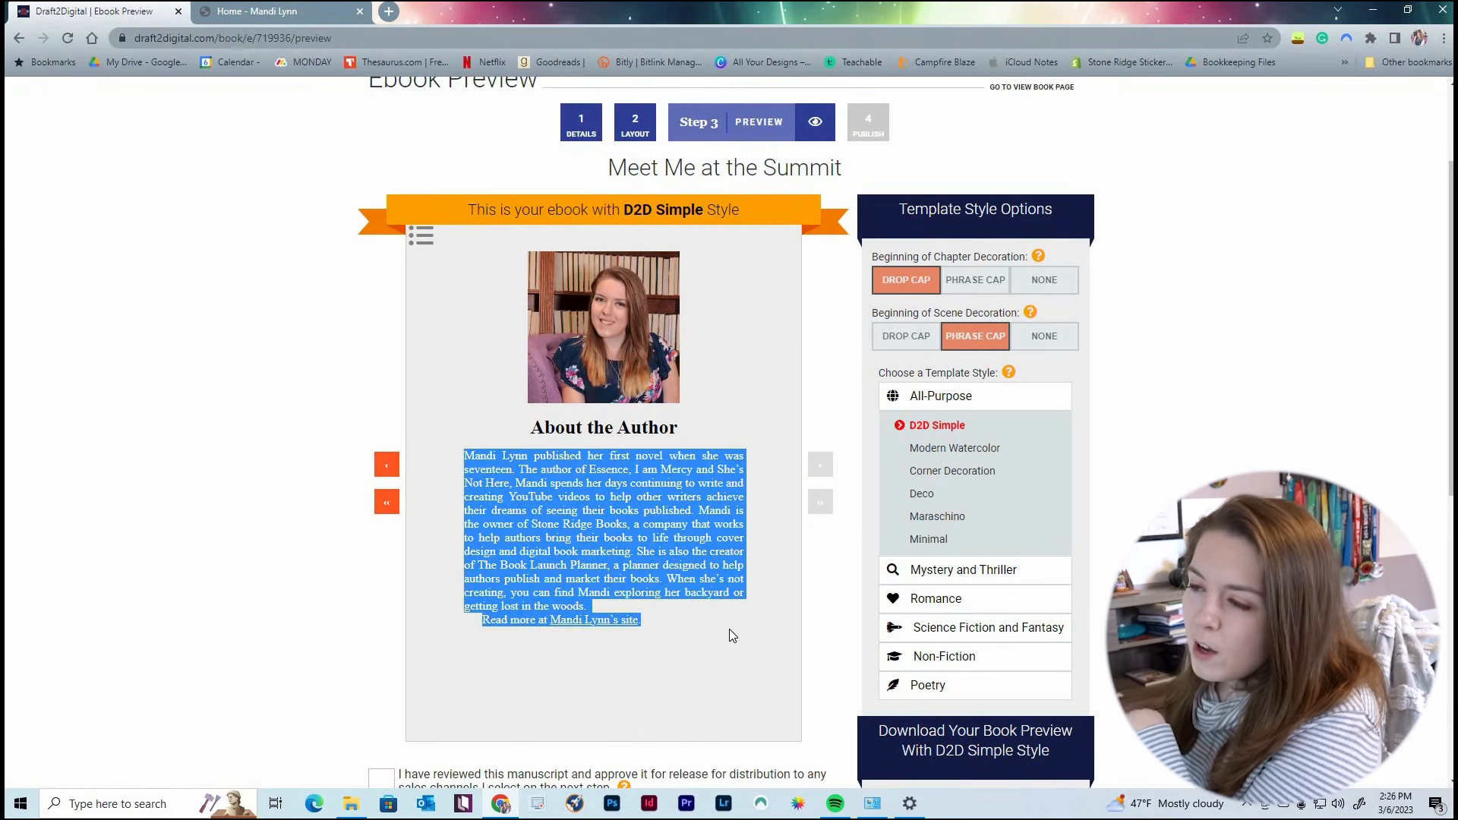
pyautogui.click(634, 297)
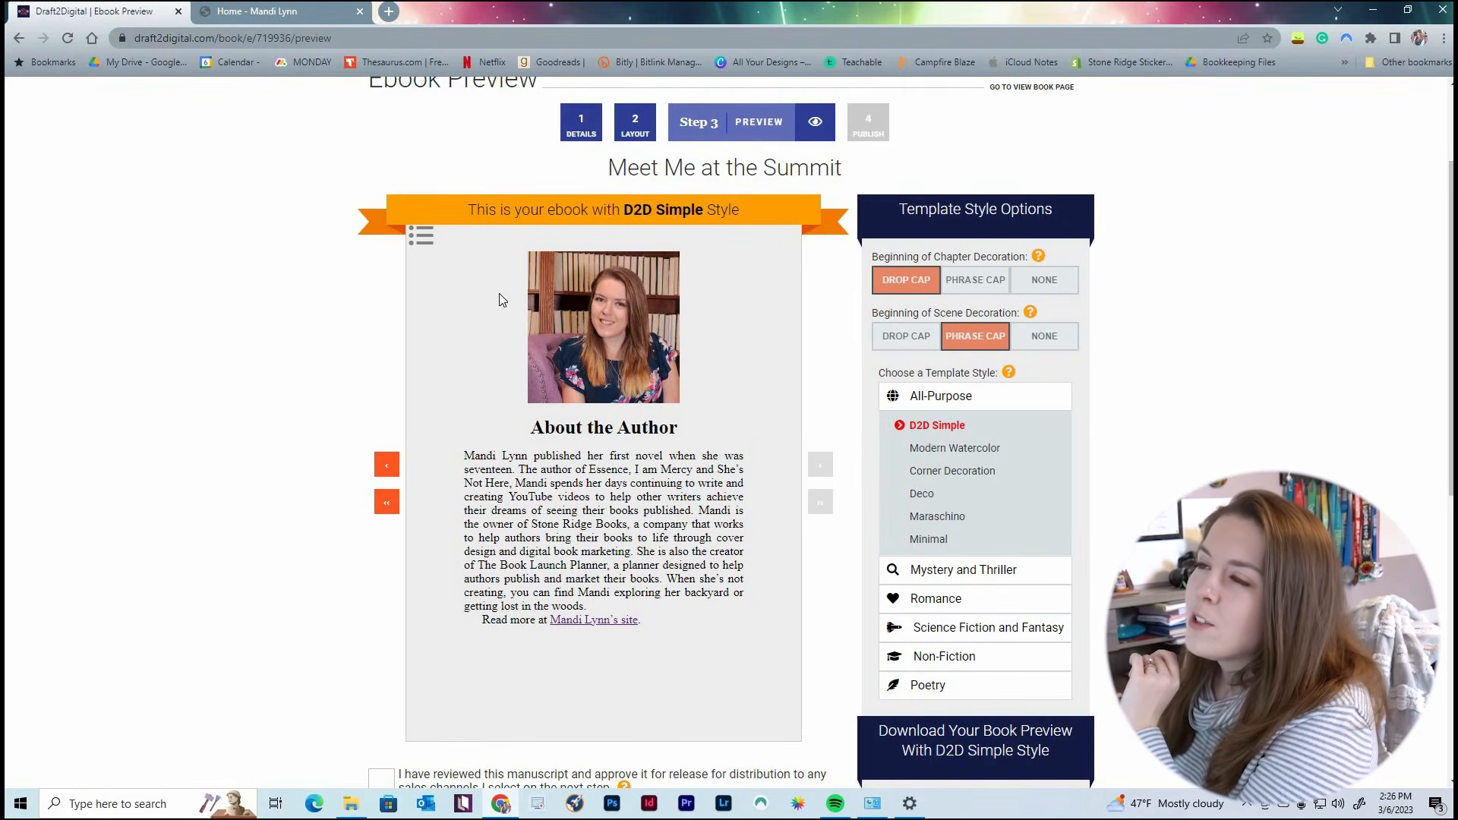
pyautogui.scroll(1, 595, 586)
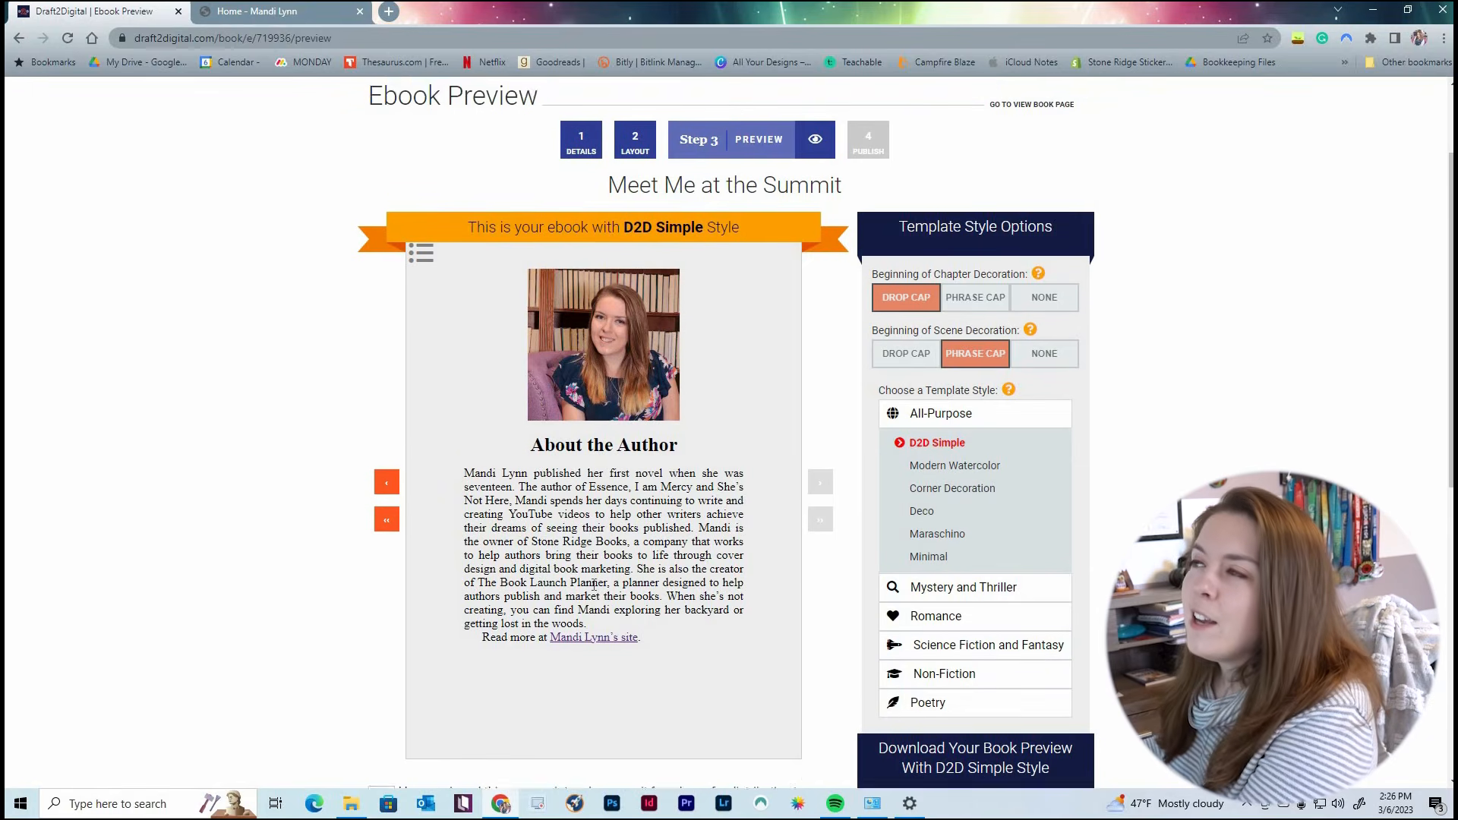
pyautogui.scroll(-2, 665, 460)
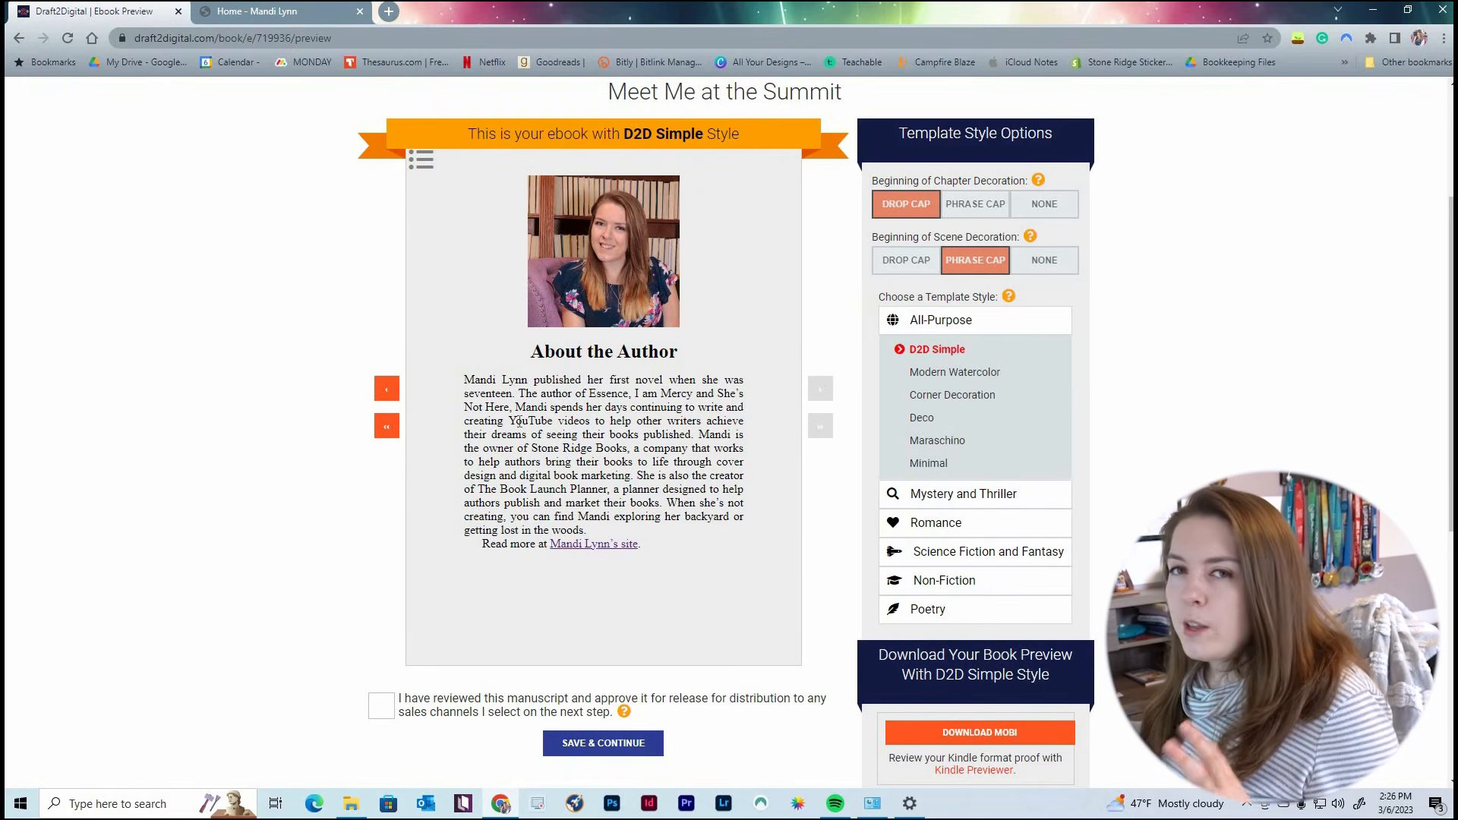
# Go to Chapter 1 and try the All-Purpose styles Modern Watercolor, Corner Decoration, Deco, Maraschino and Minimal on it.
pyautogui.click(384, 394)
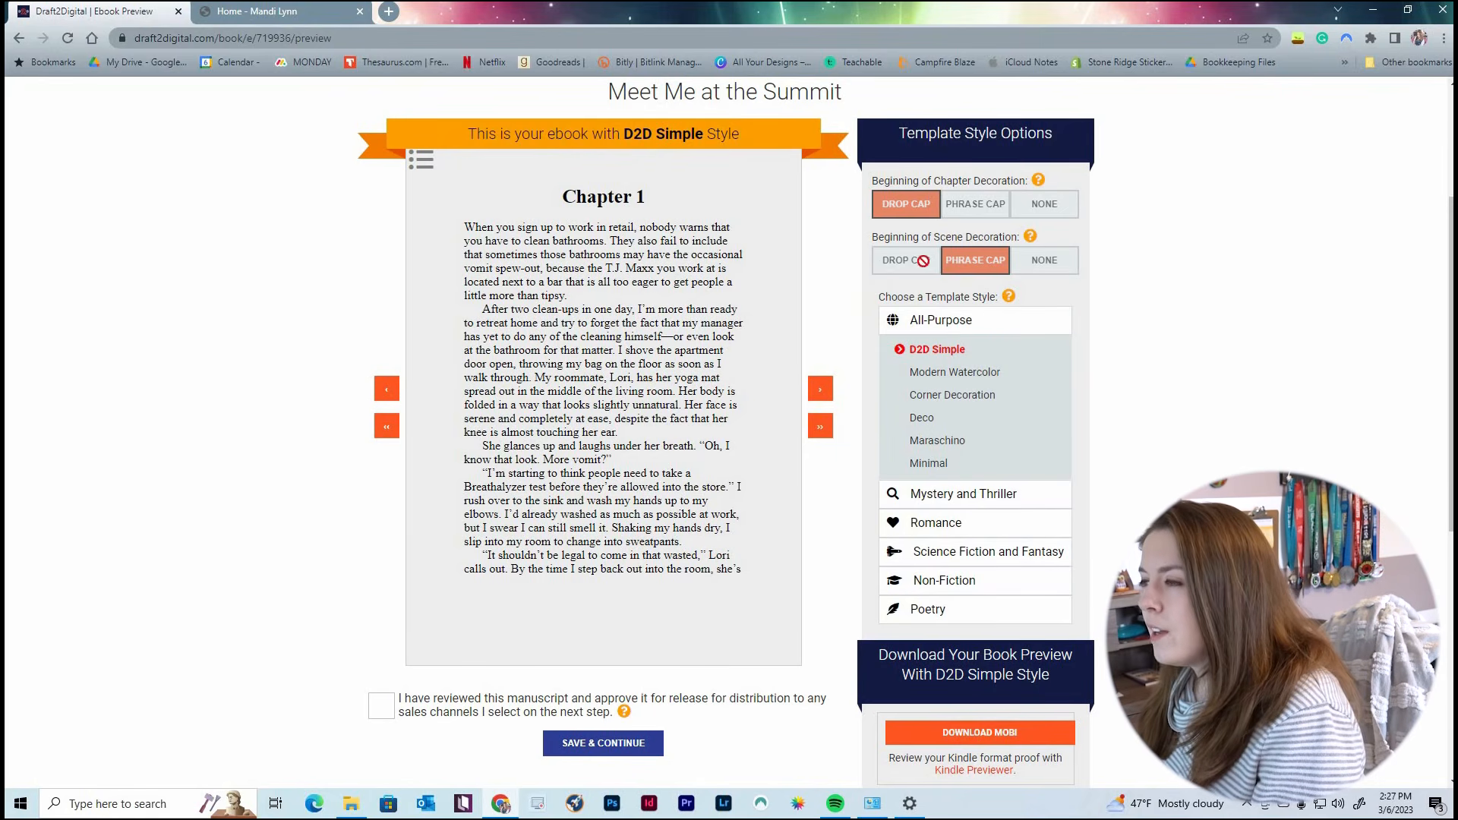
pyautogui.click(933, 374)
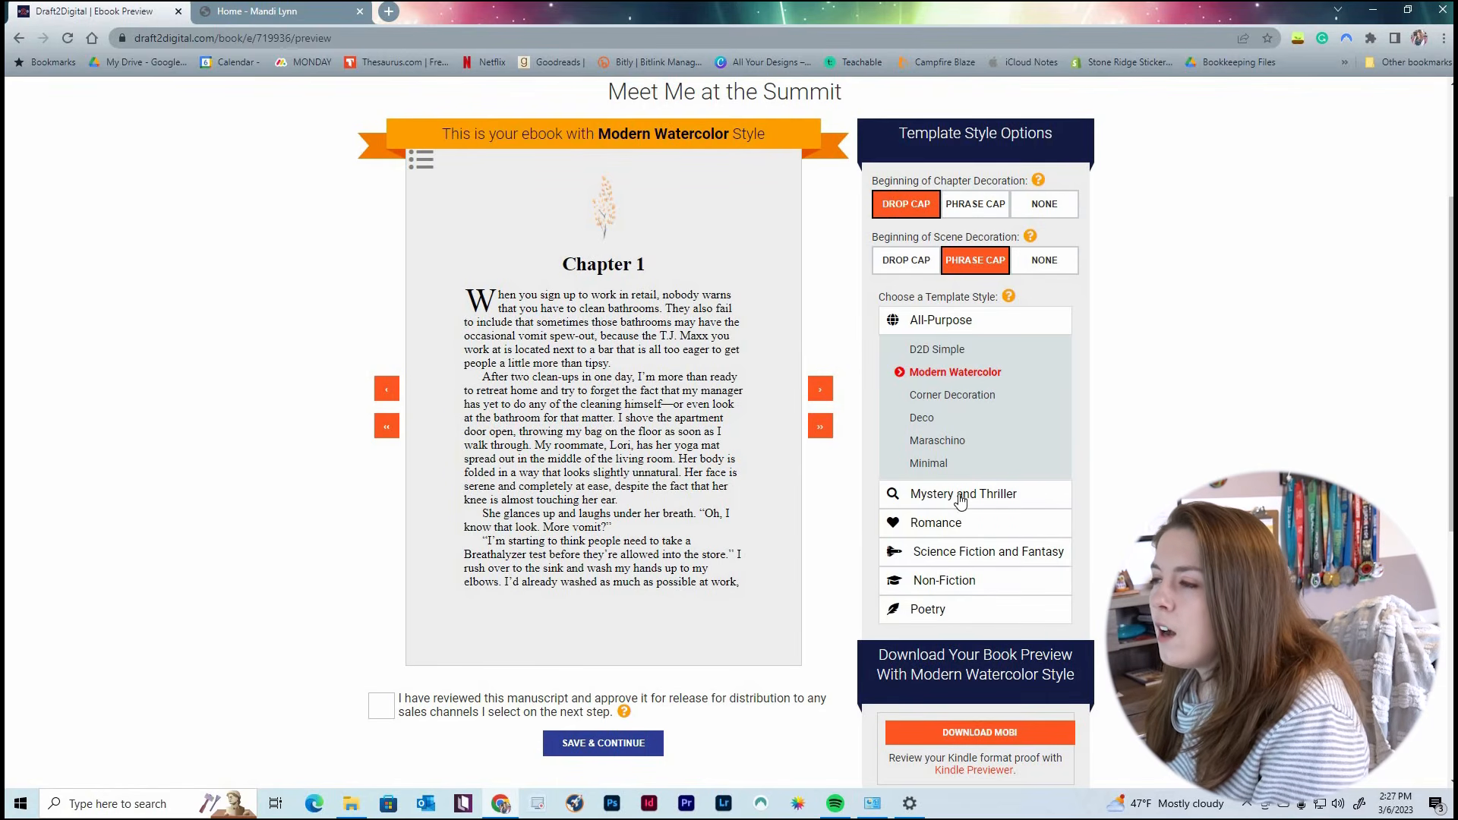
pyautogui.click(946, 398)
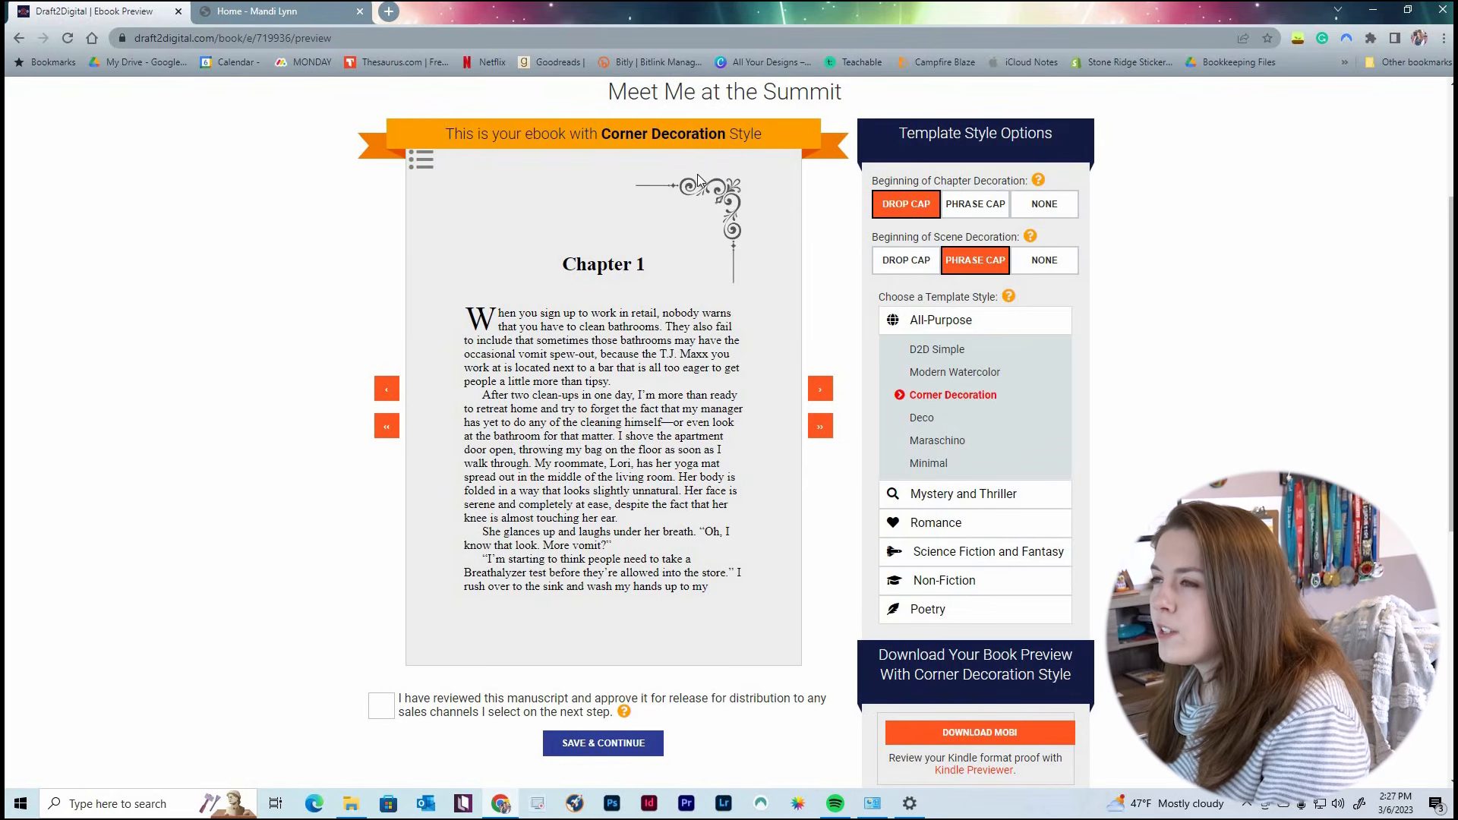
pyautogui.click(925, 419)
pyautogui.click(937, 442)
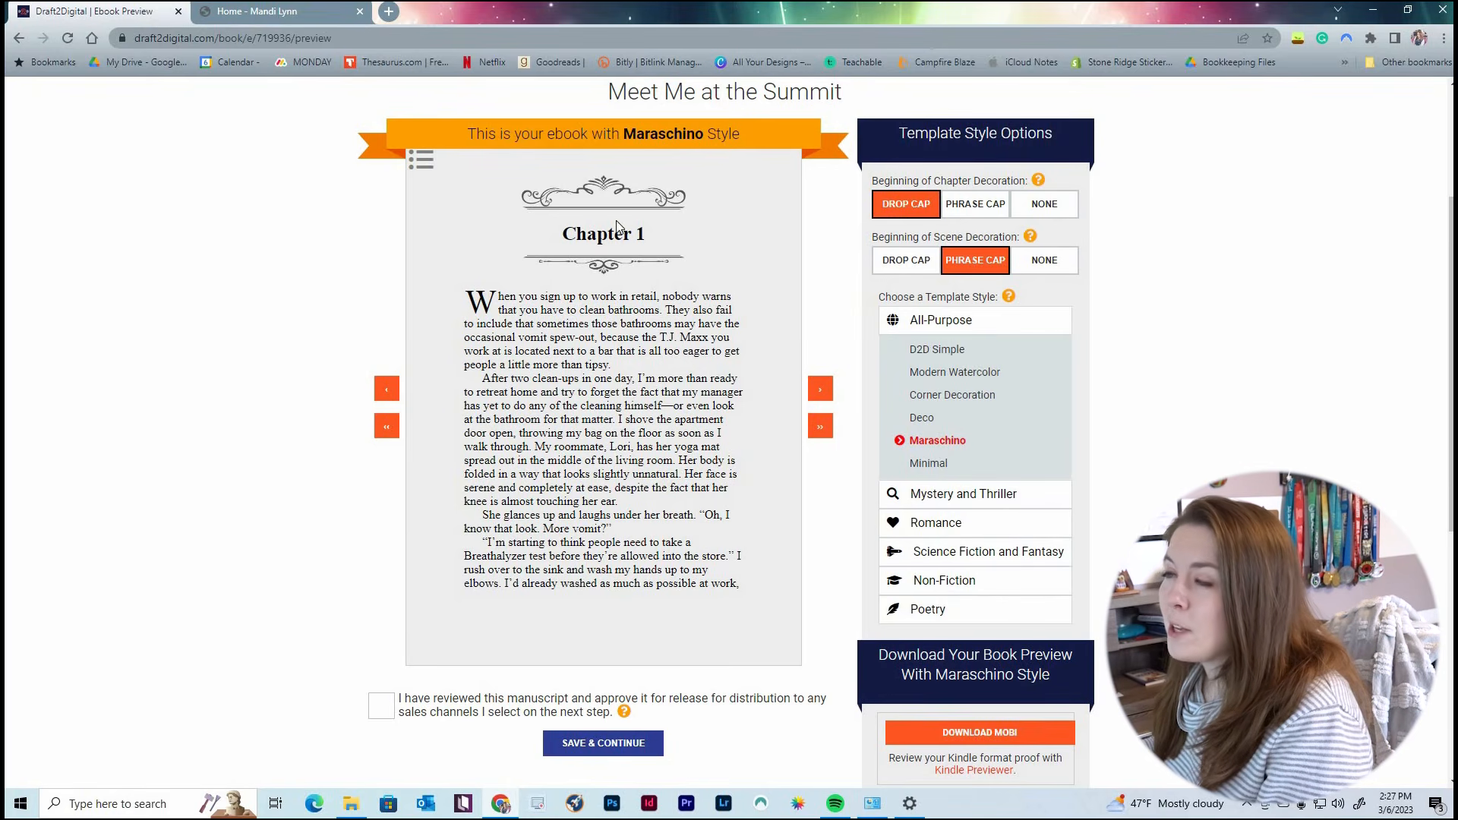
pyautogui.click(929, 464)
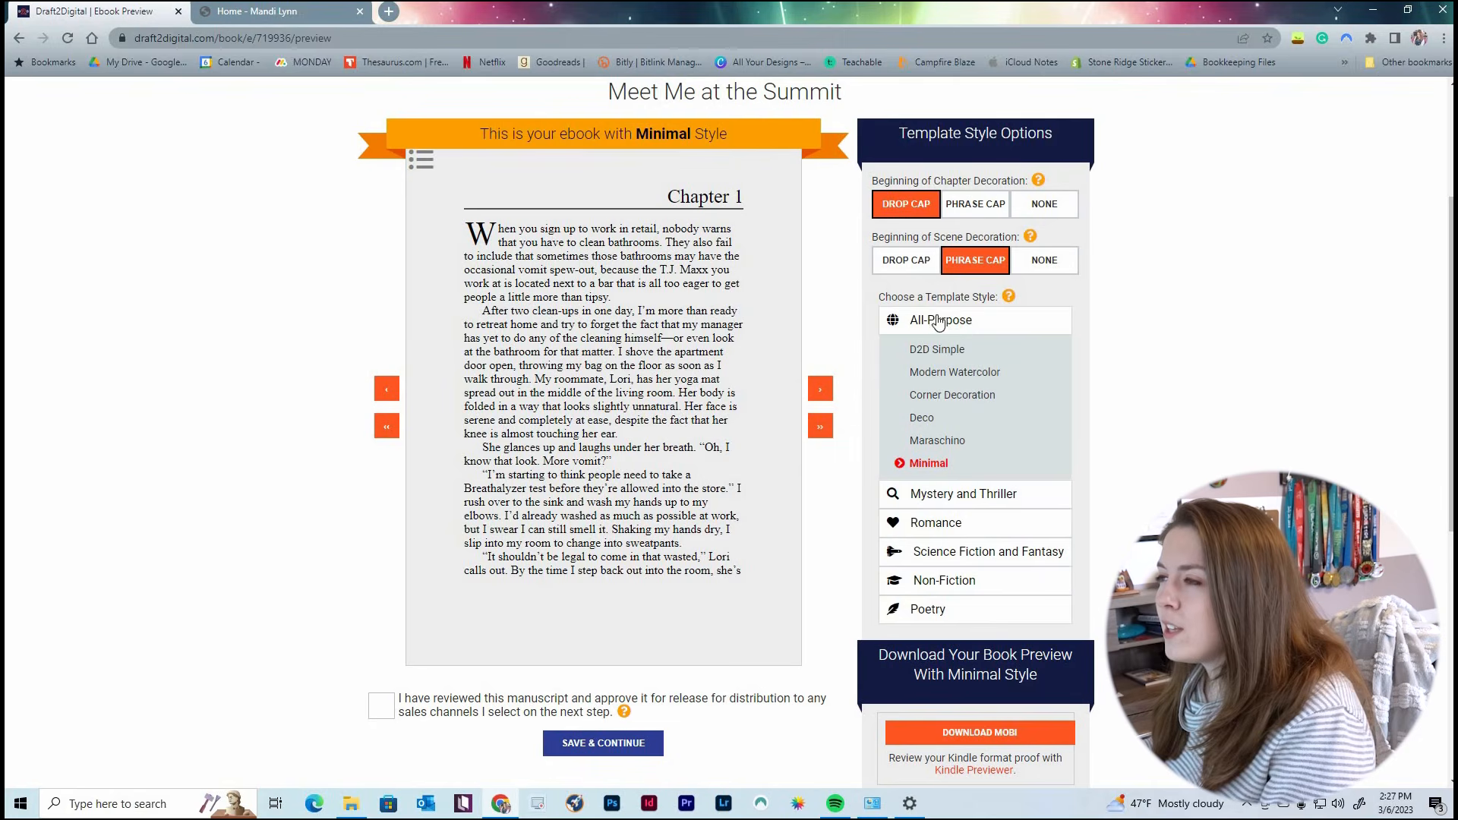
# Try the Mystery and Thriller template styles A Clue, Classy Mystery, Nevermore and Grime on Chapter 1.
pyautogui.click(944, 495)
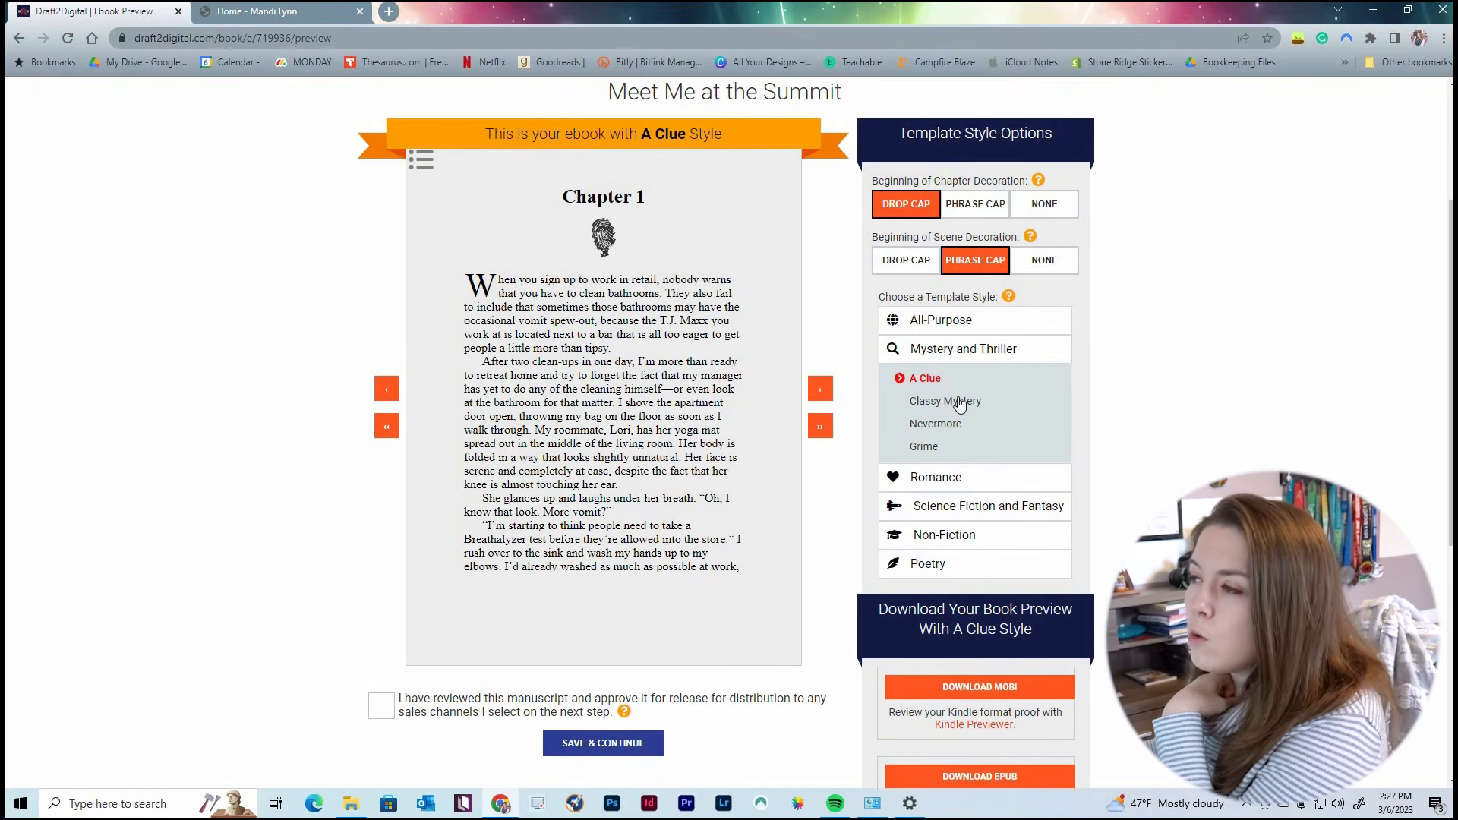
pyautogui.click(961, 403)
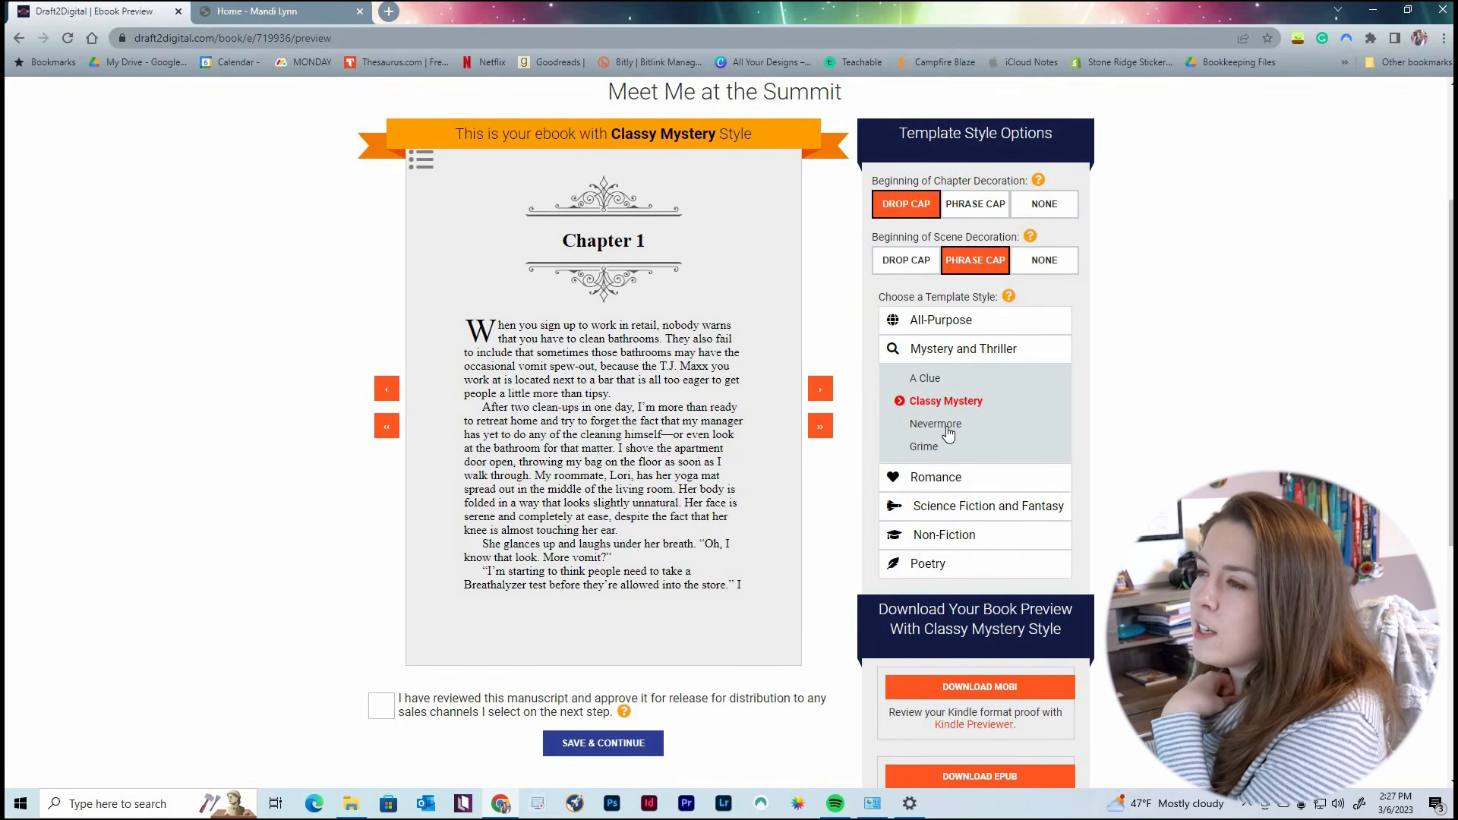
pyautogui.click(946, 428)
pyautogui.click(925, 448)
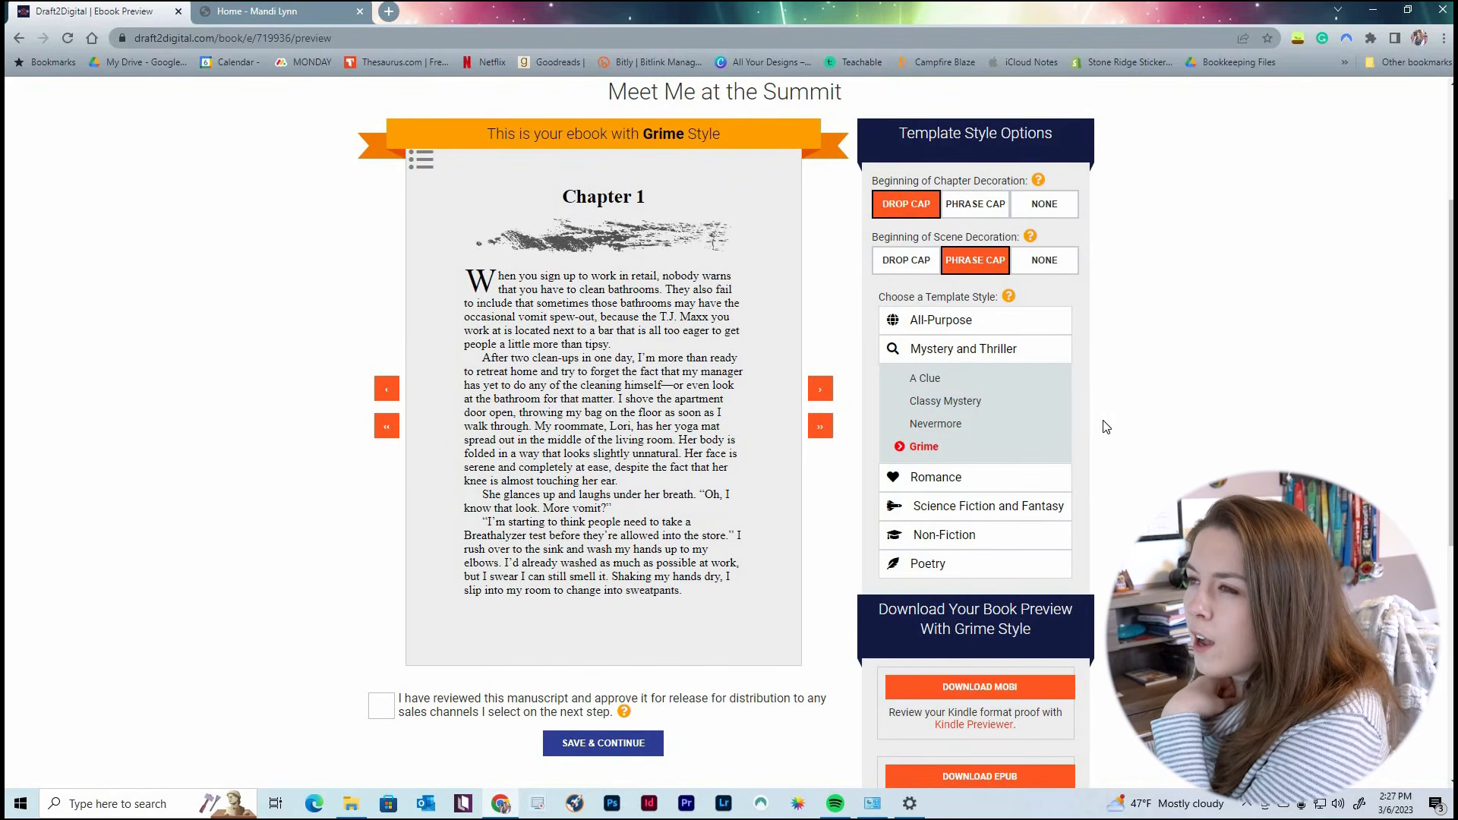
# Try the Romance template styles Midnight Oil, Subtle Hearts and Sweet Bow on Chapter 1.
pyautogui.click(942, 477)
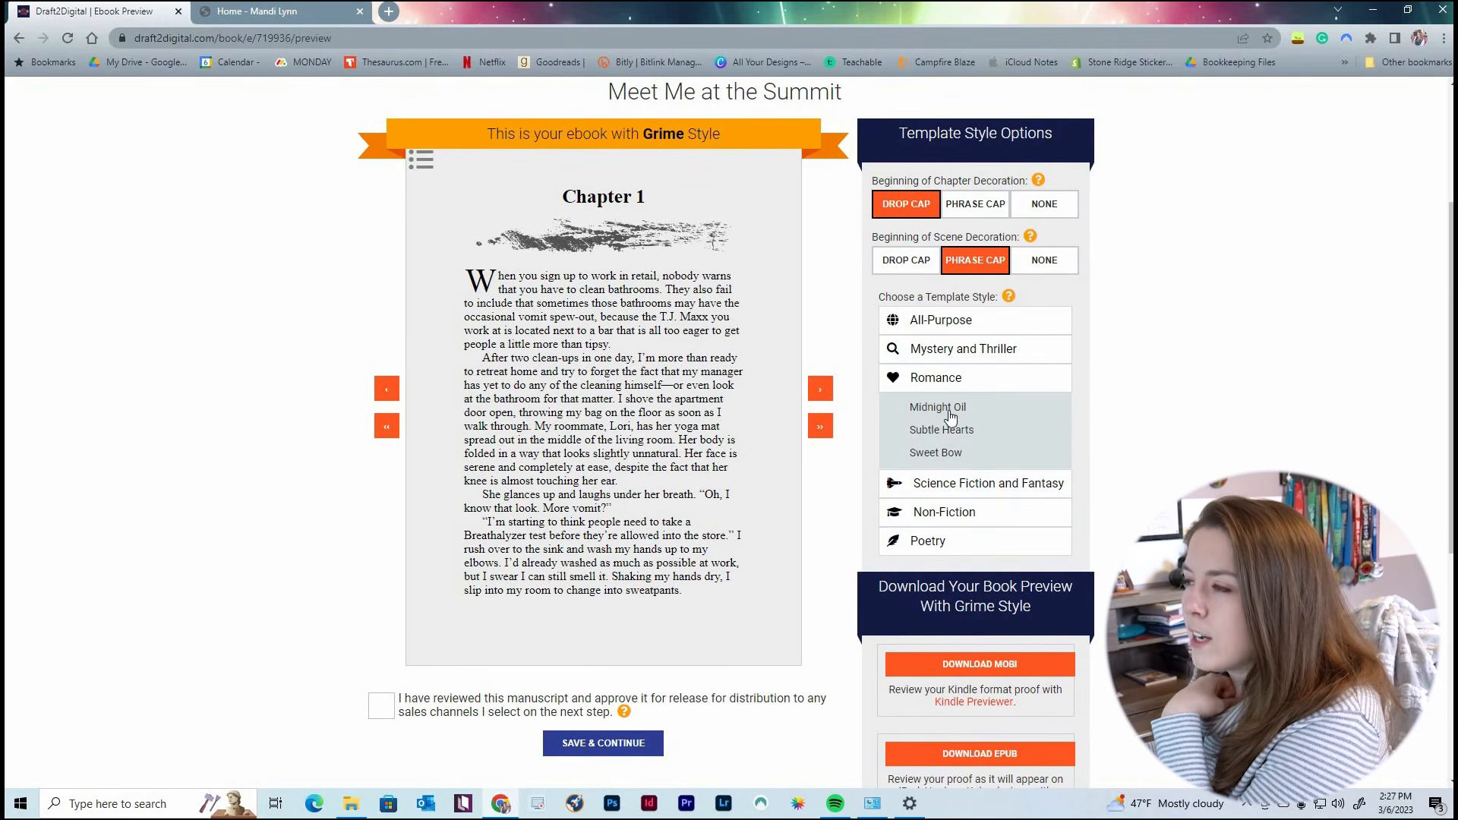
pyautogui.click(942, 417)
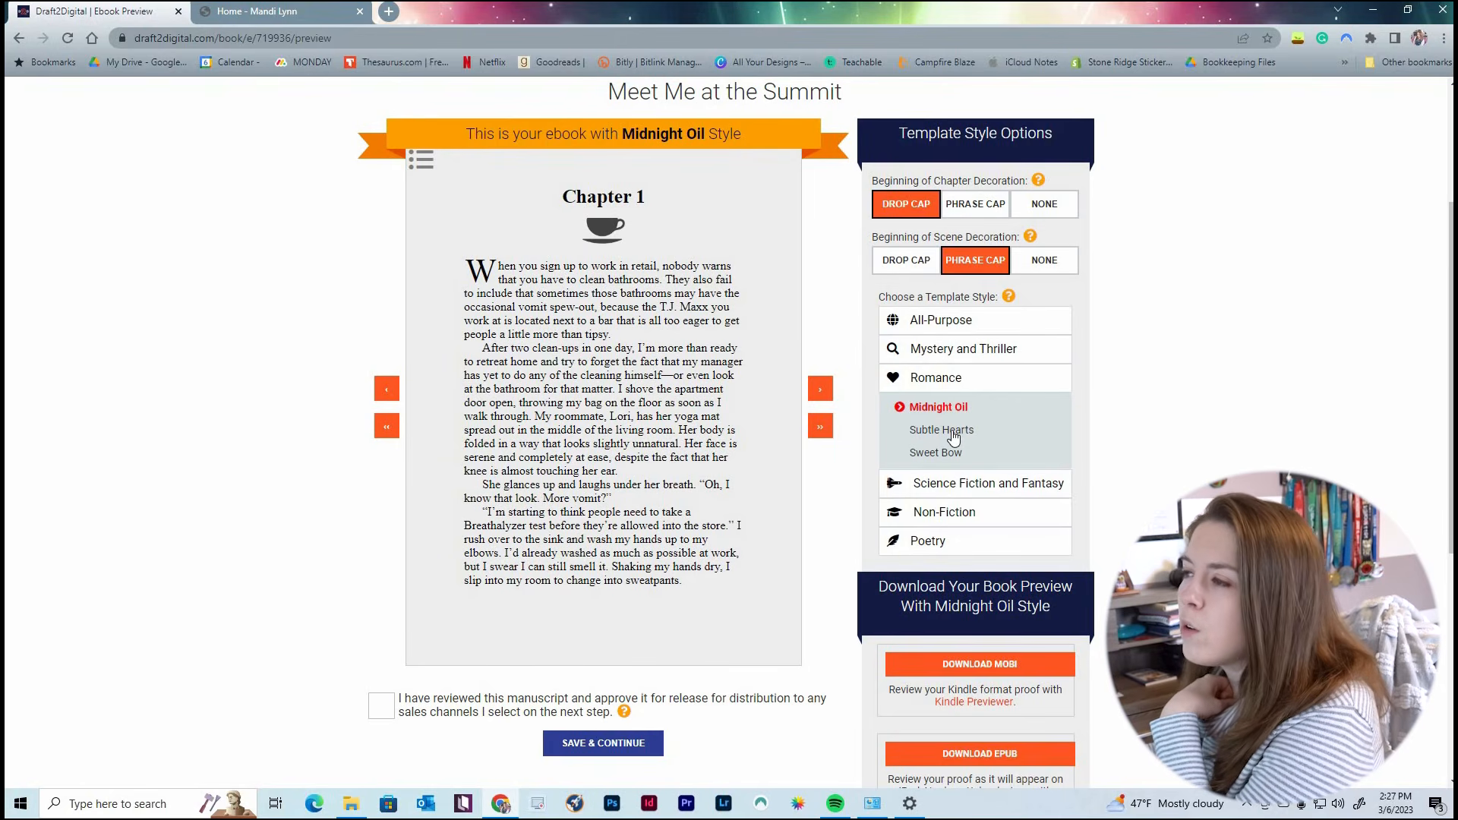
pyautogui.click(951, 430)
pyautogui.click(932, 454)
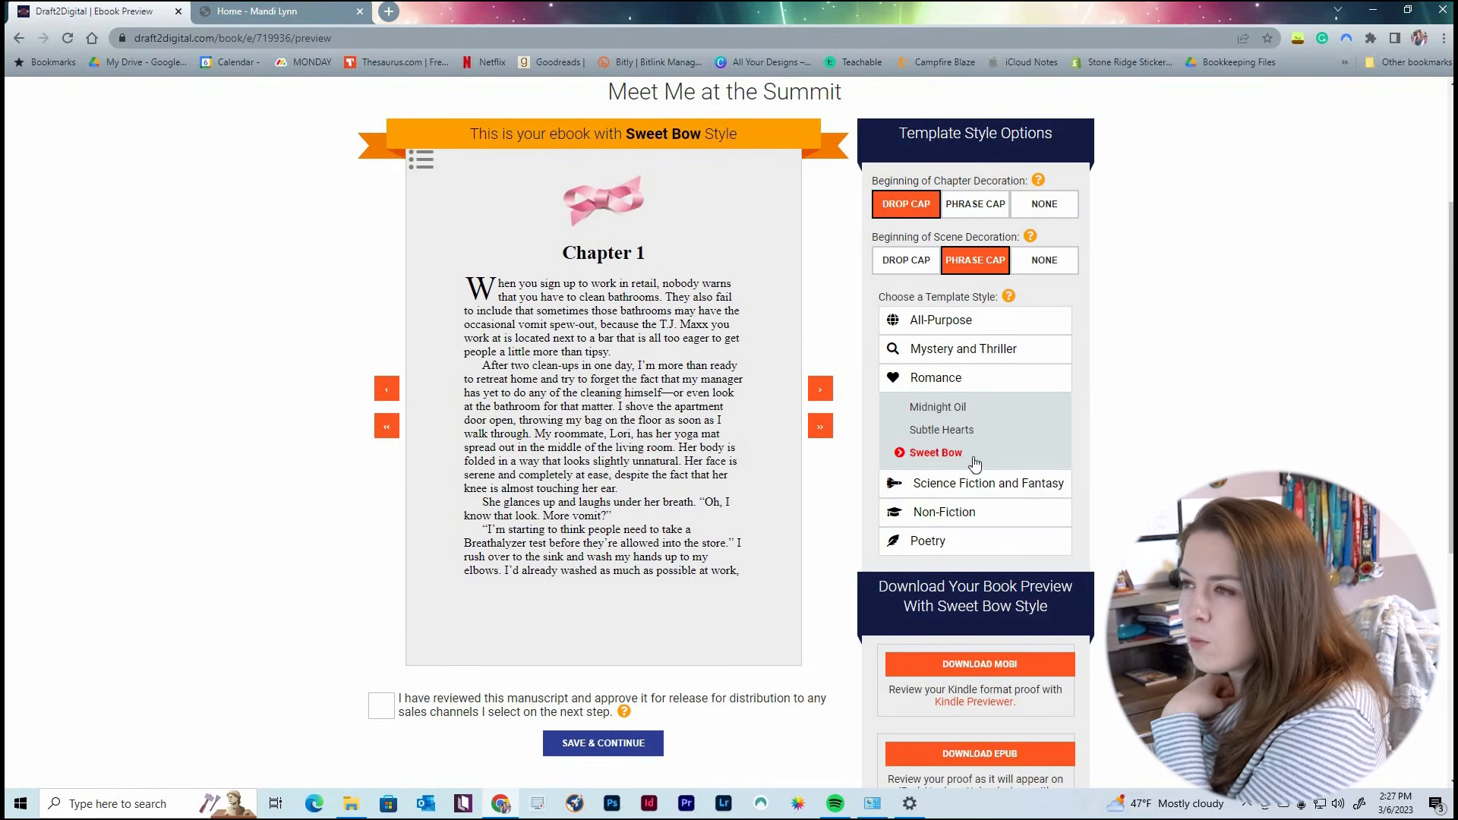
# Try the Science Fiction and Fantasy styles Digital Echo, Fantasy, Hard Line, Heraldic and Regal, ending with Dragon applied.
pyautogui.click(947, 483)
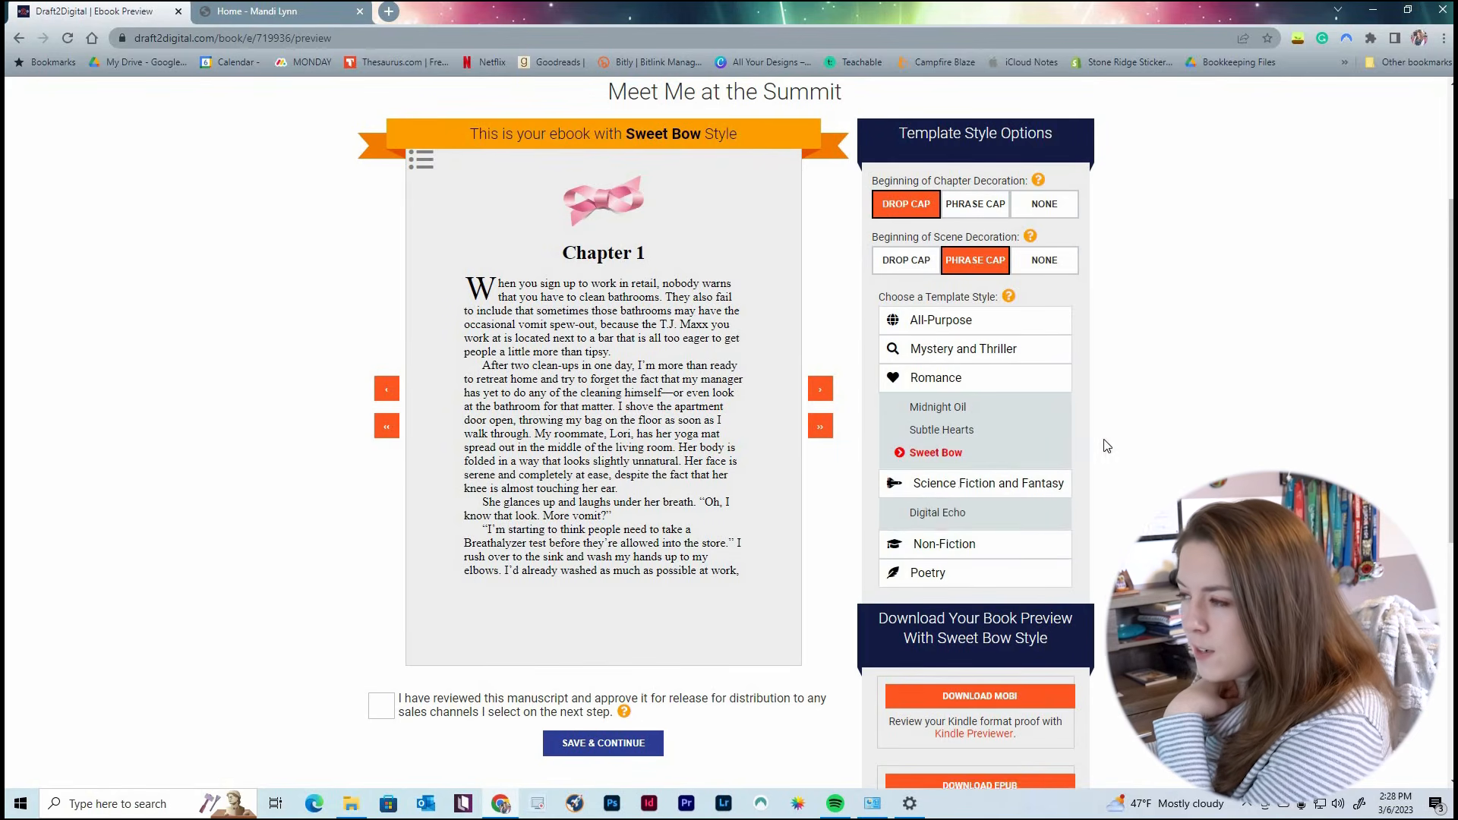
pyautogui.click(954, 439)
pyautogui.click(956, 463)
pyautogui.click(949, 485)
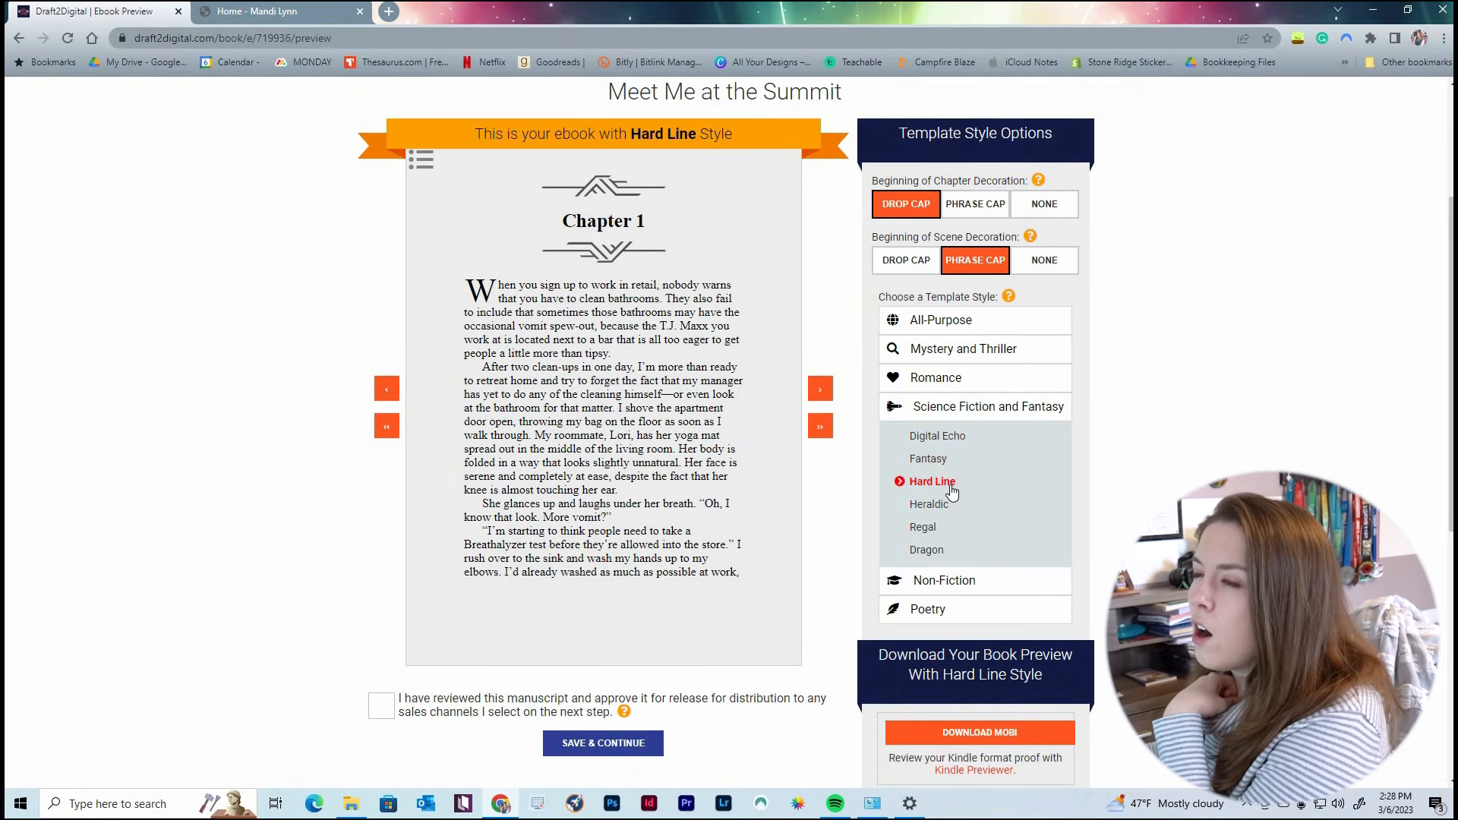
pyautogui.click(934, 504)
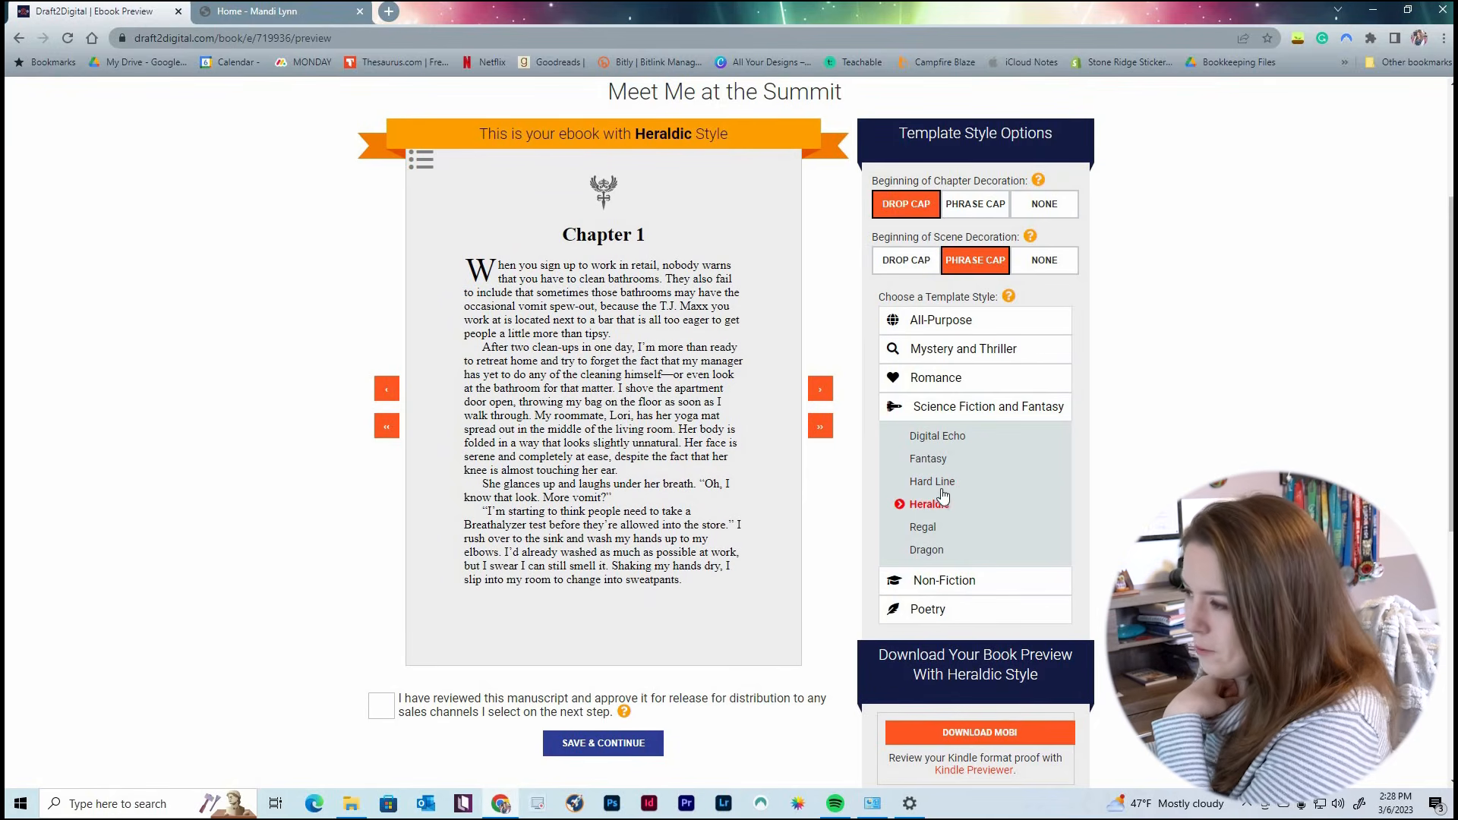
pyautogui.click(925, 529)
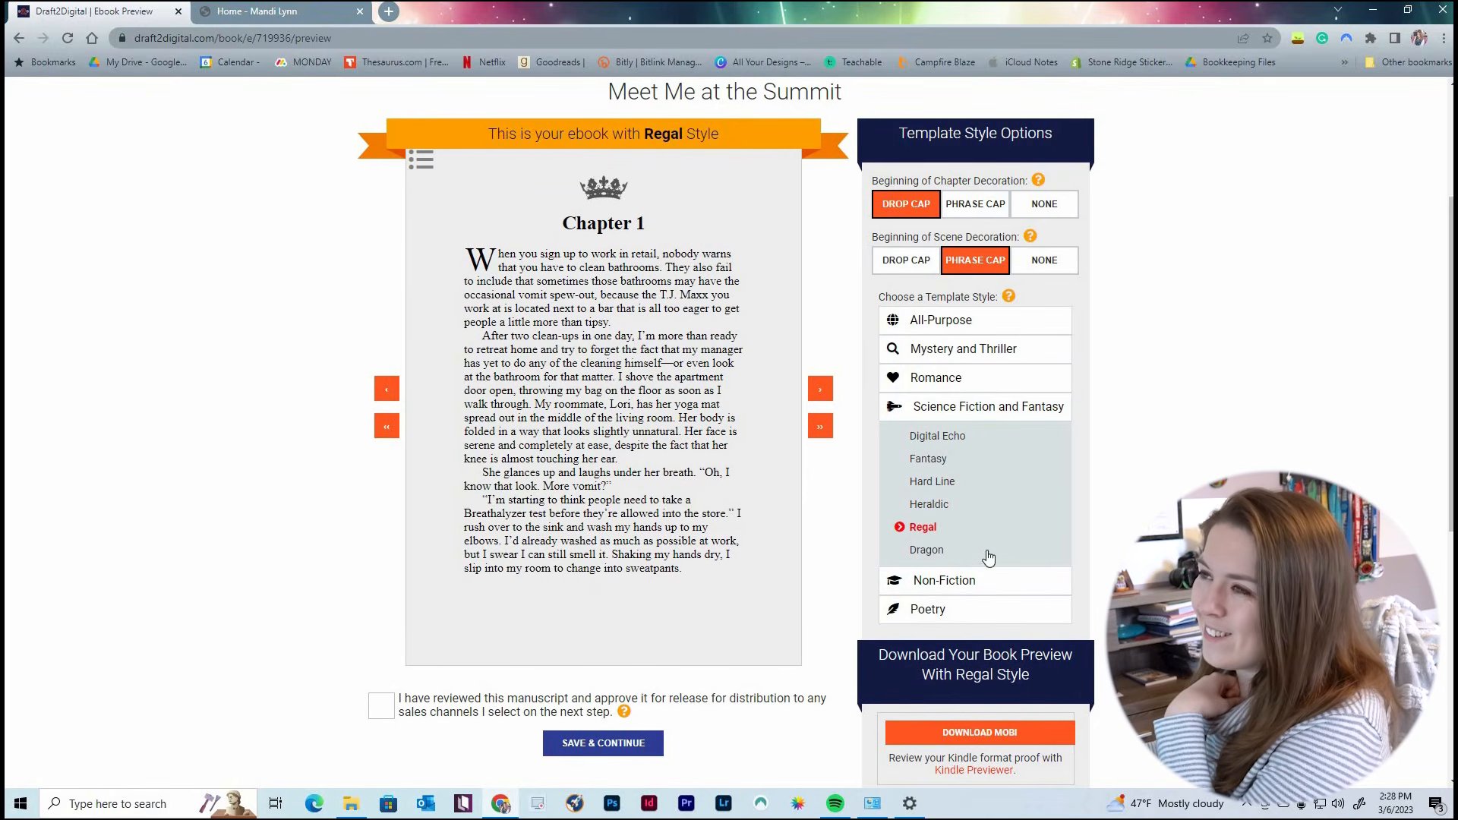
pyautogui.click(925, 551)
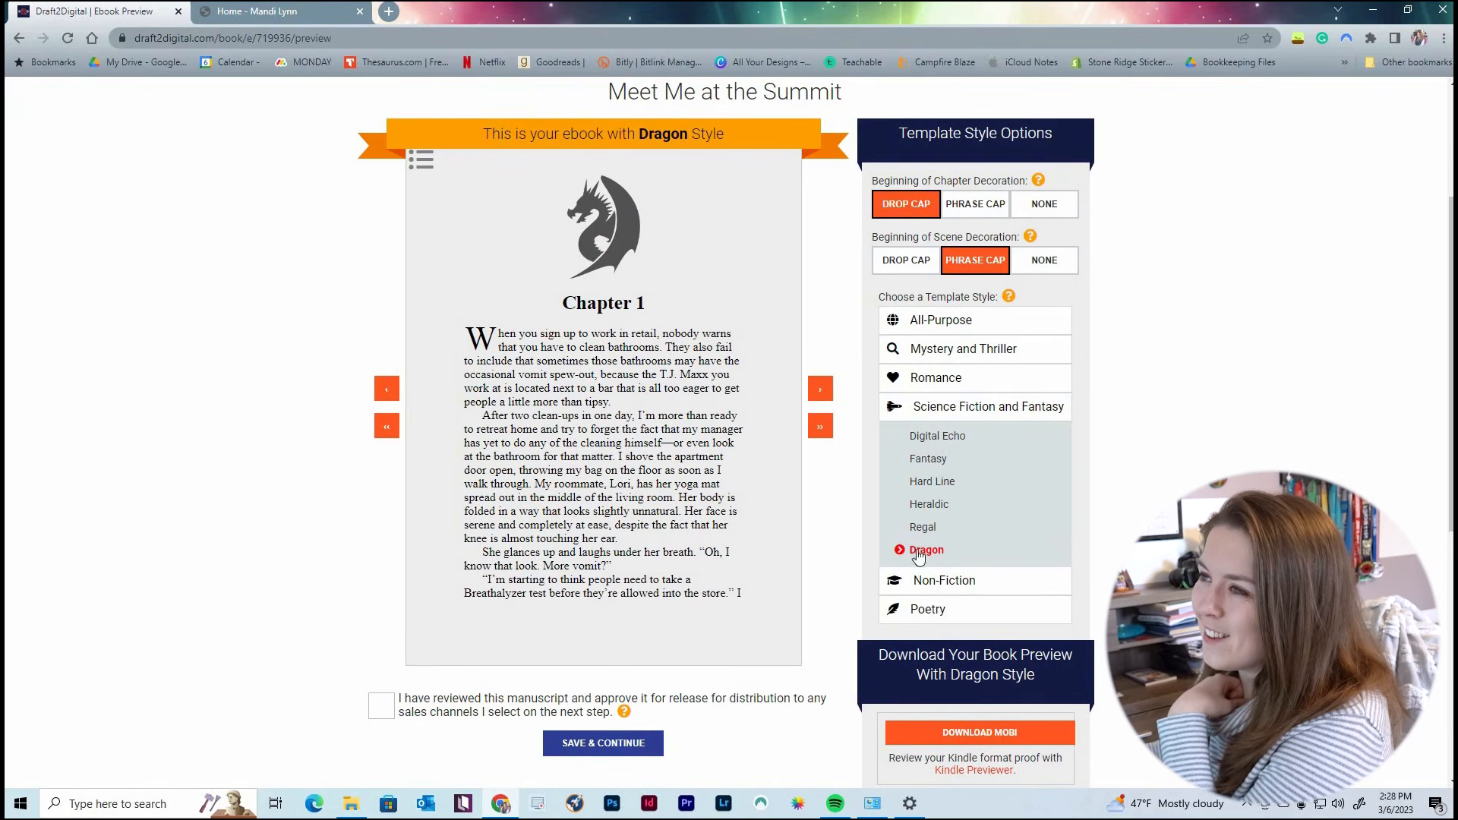
# Try the Non-Fiction template styles D2D Block and Textbook on Chapter 1.
pyautogui.click(958, 580)
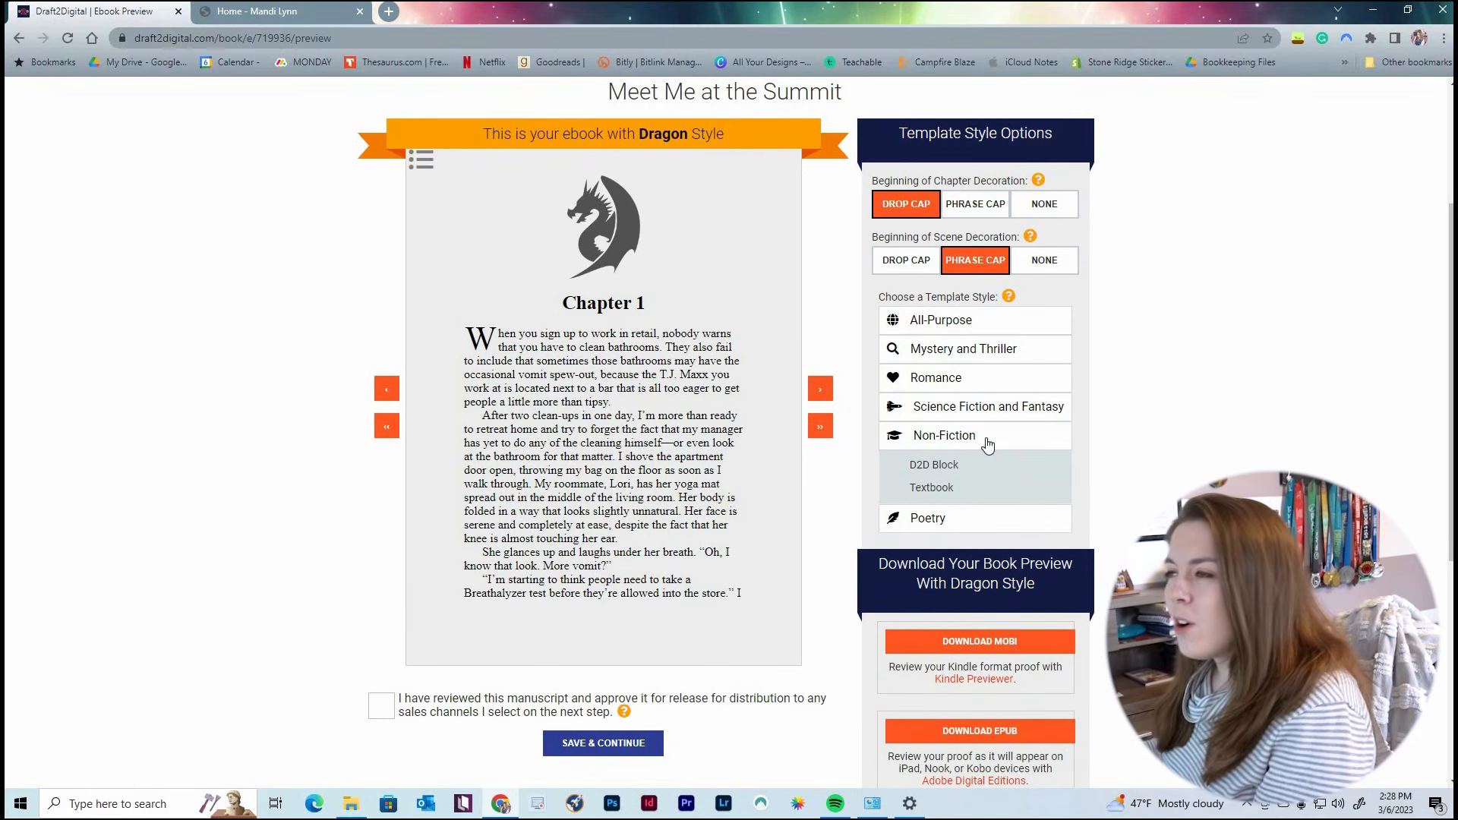
pyautogui.click(935, 465)
pyautogui.click(929, 488)
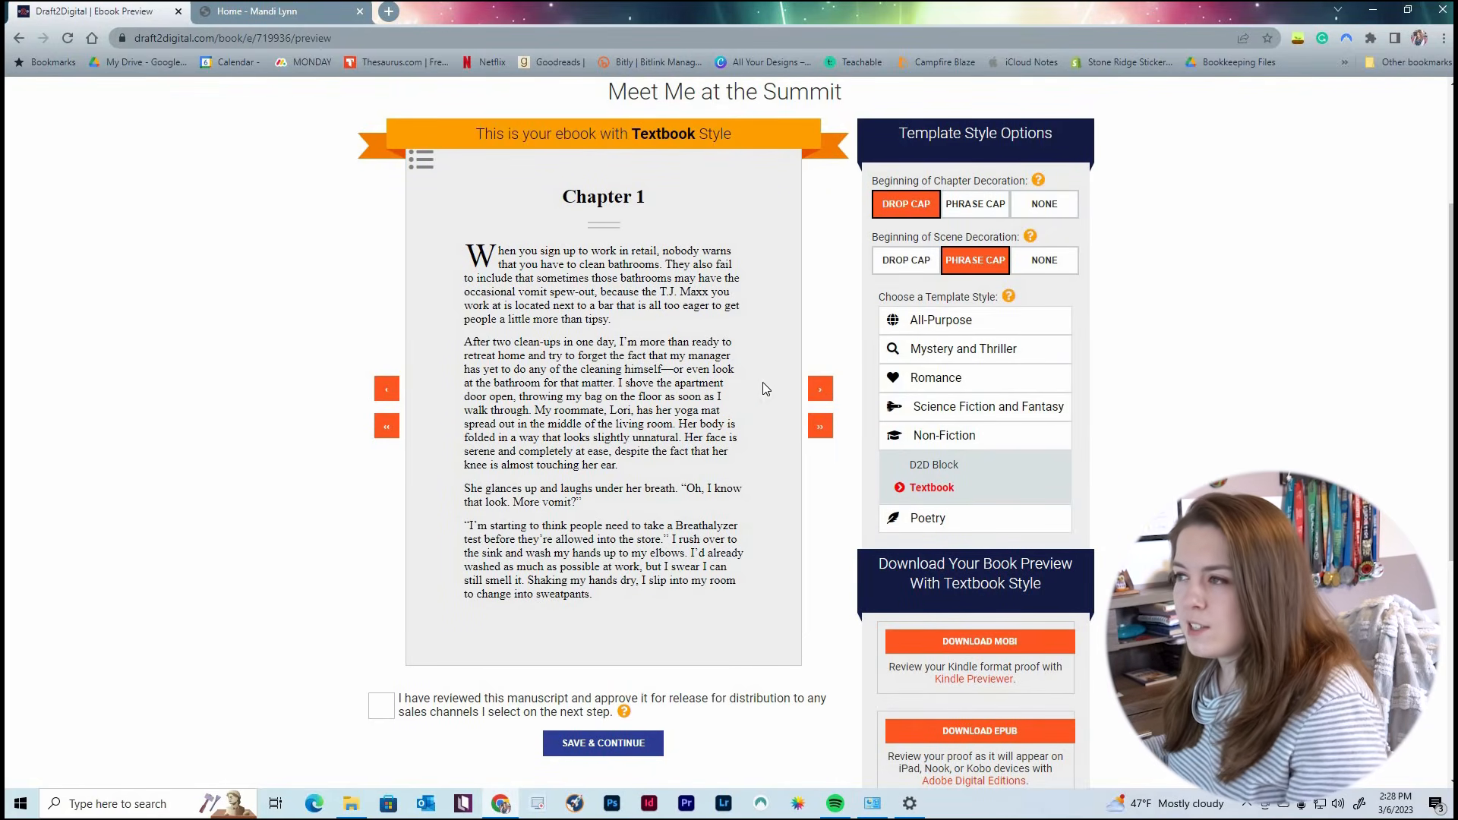
# Page forward through Chapter 1 in the Textbook style to examine paragraph formatting, and return to the chapter's opening page.
pyautogui.click(820, 390)
pyautogui.click(820, 391)
pyautogui.click(820, 391)
pyautogui.click(820, 391)
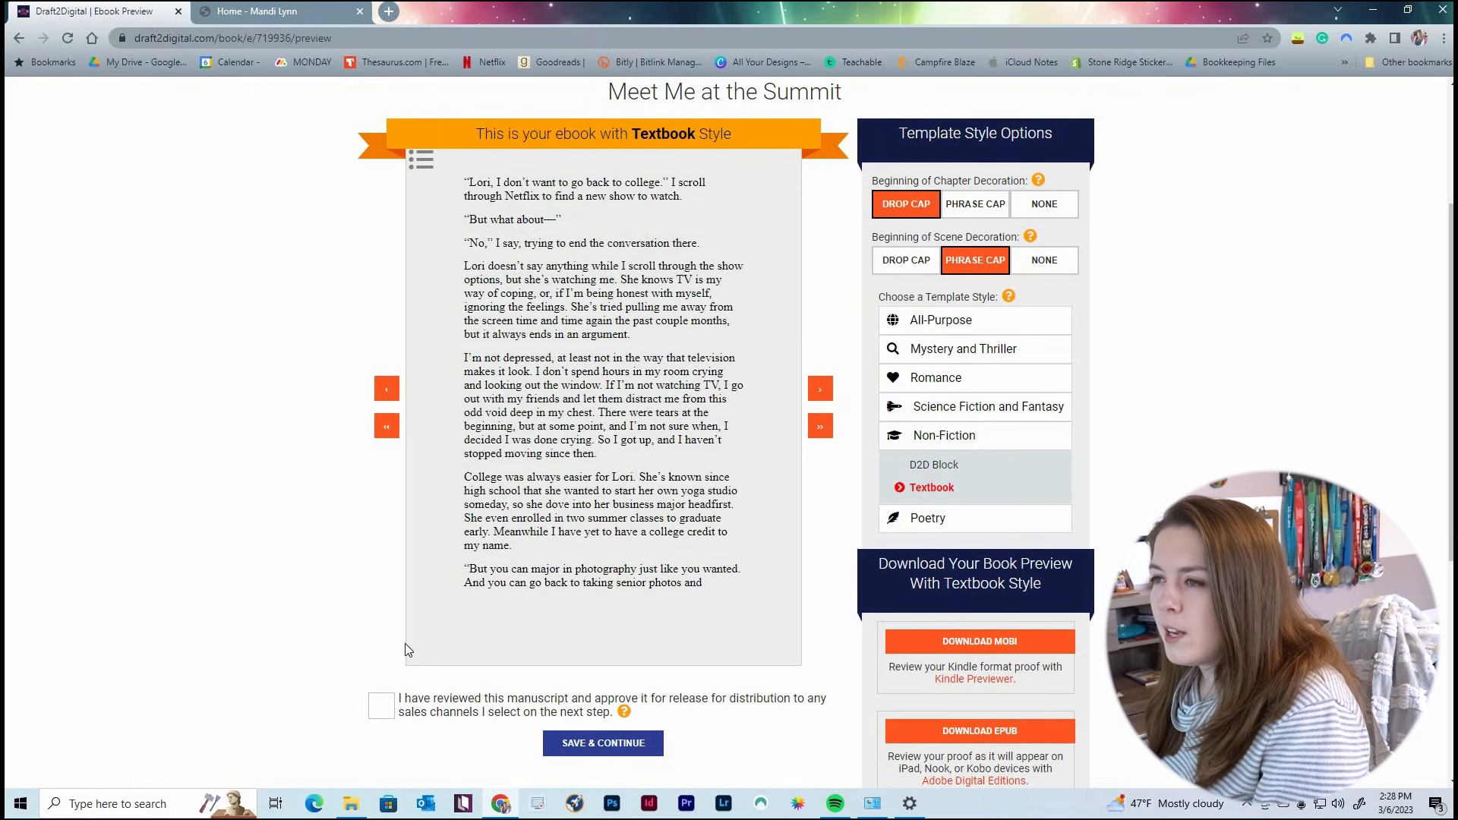
pyautogui.click(387, 389)
pyautogui.click(387, 389)
pyautogui.click(386, 389)
pyautogui.click(387, 389)
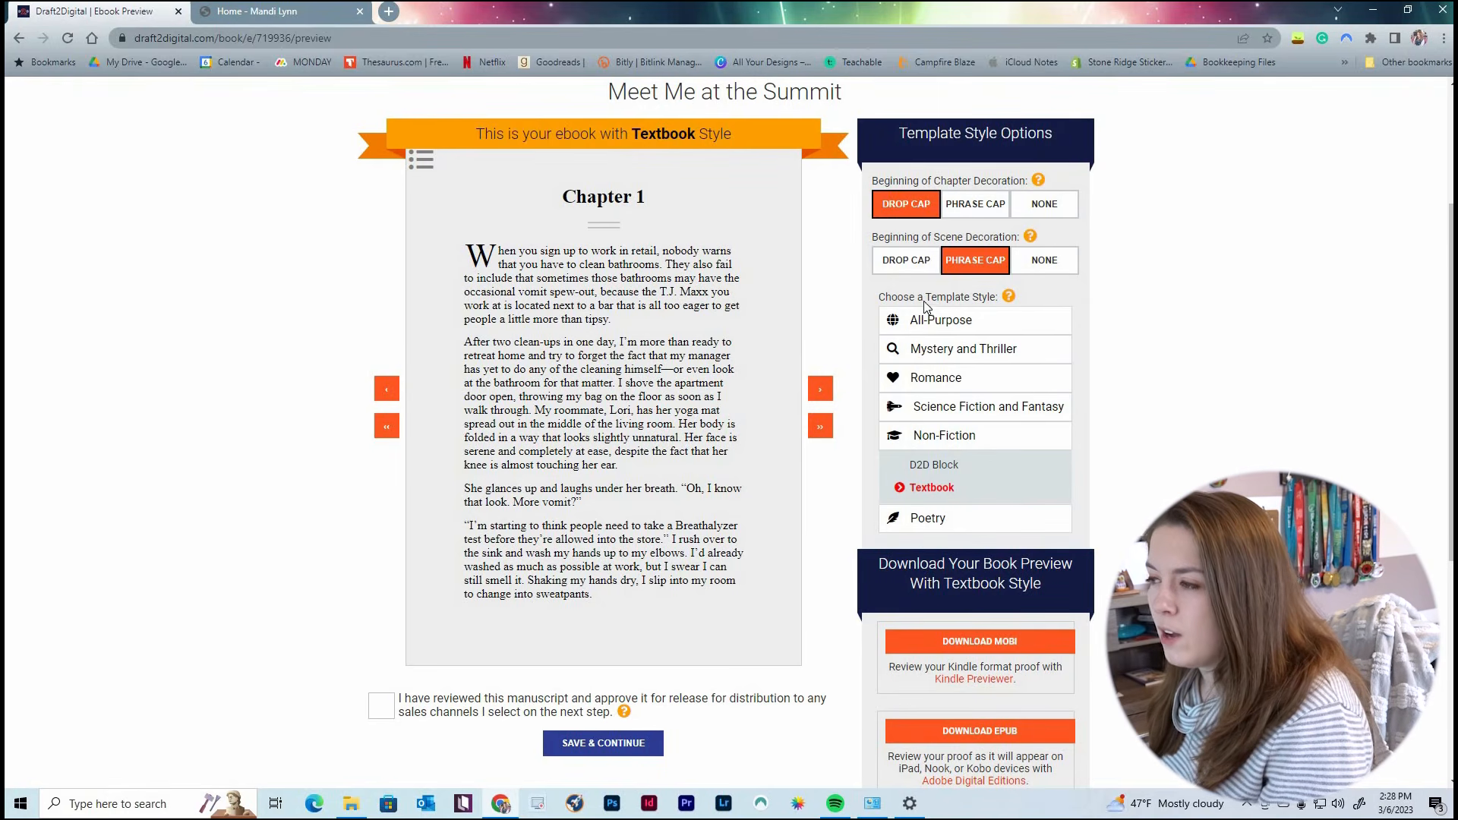
# Apply the Romance template style Subtle Hearts with Phrase Cap as the scene decoration.
pyautogui.click(942, 377)
pyautogui.click(956, 434)
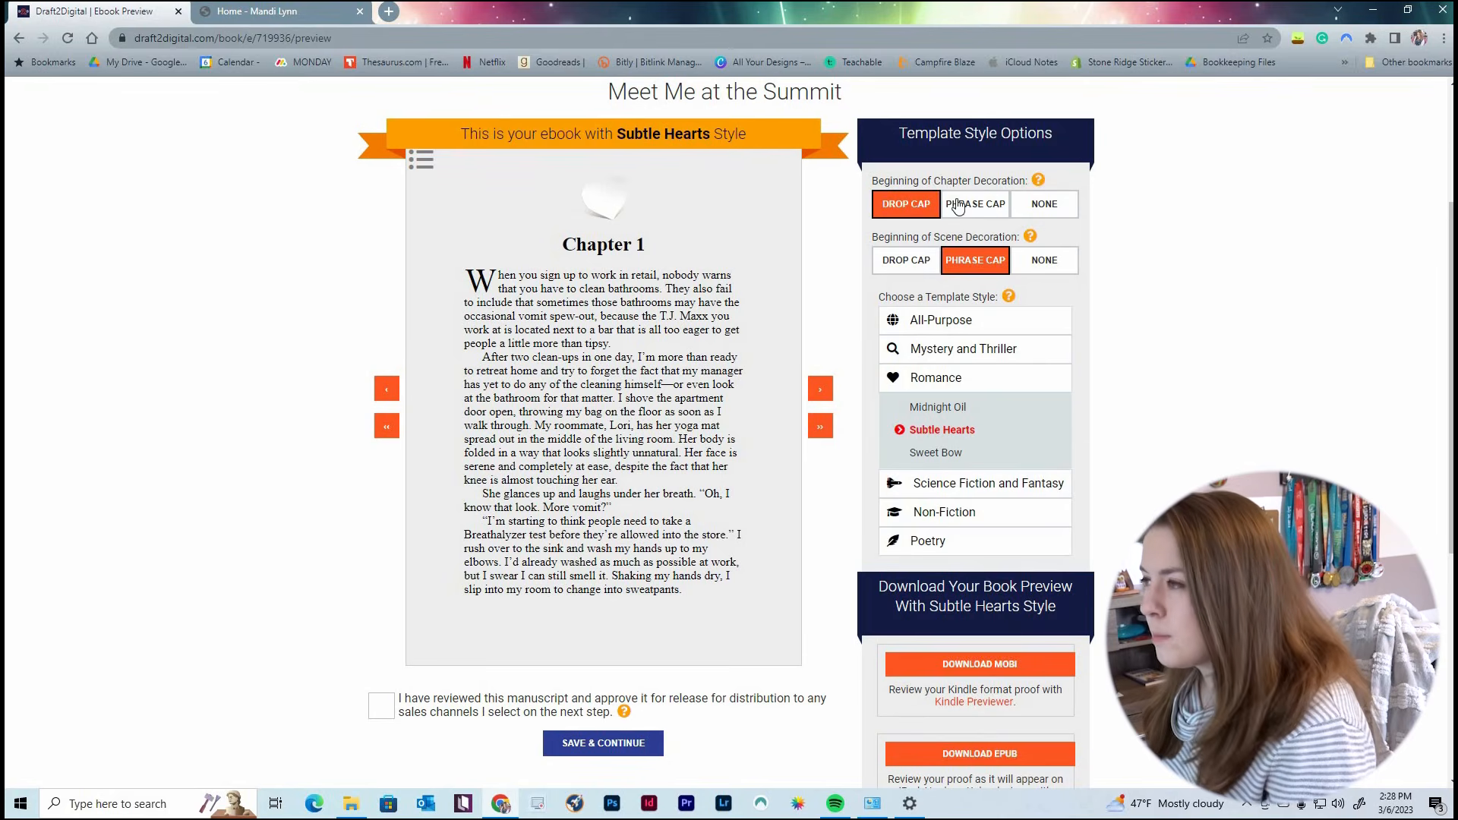
pyautogui.click(968, 260)
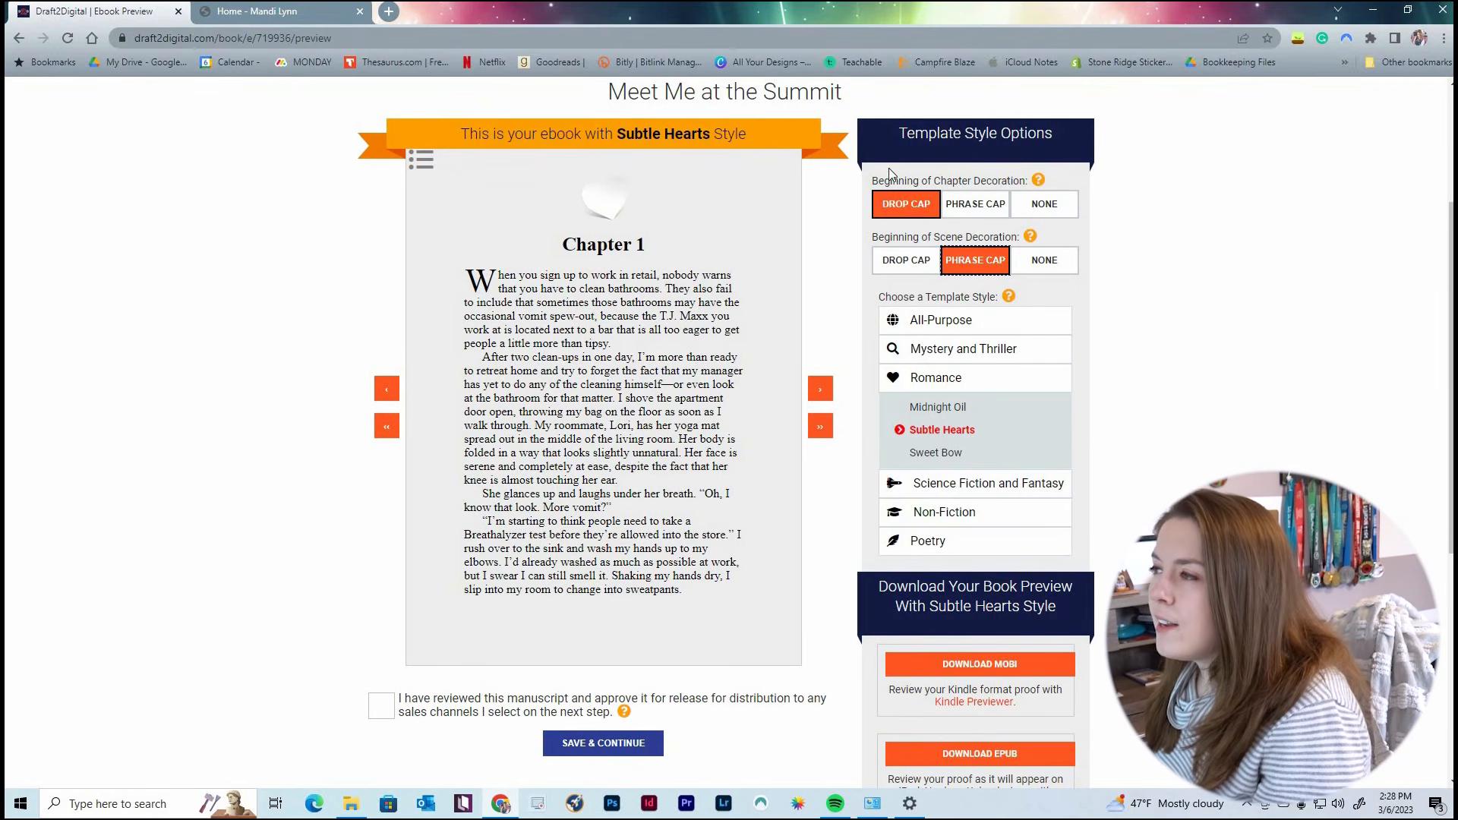
# Try Phrase Cap and None as the beginning-of-chapter decoration on Chapter 1, and switch back to Drop Cap.
pyautogui.click(971, 206)
pyautogui.moveTo(464, 275); pyautogui.dragTo(605, 275)
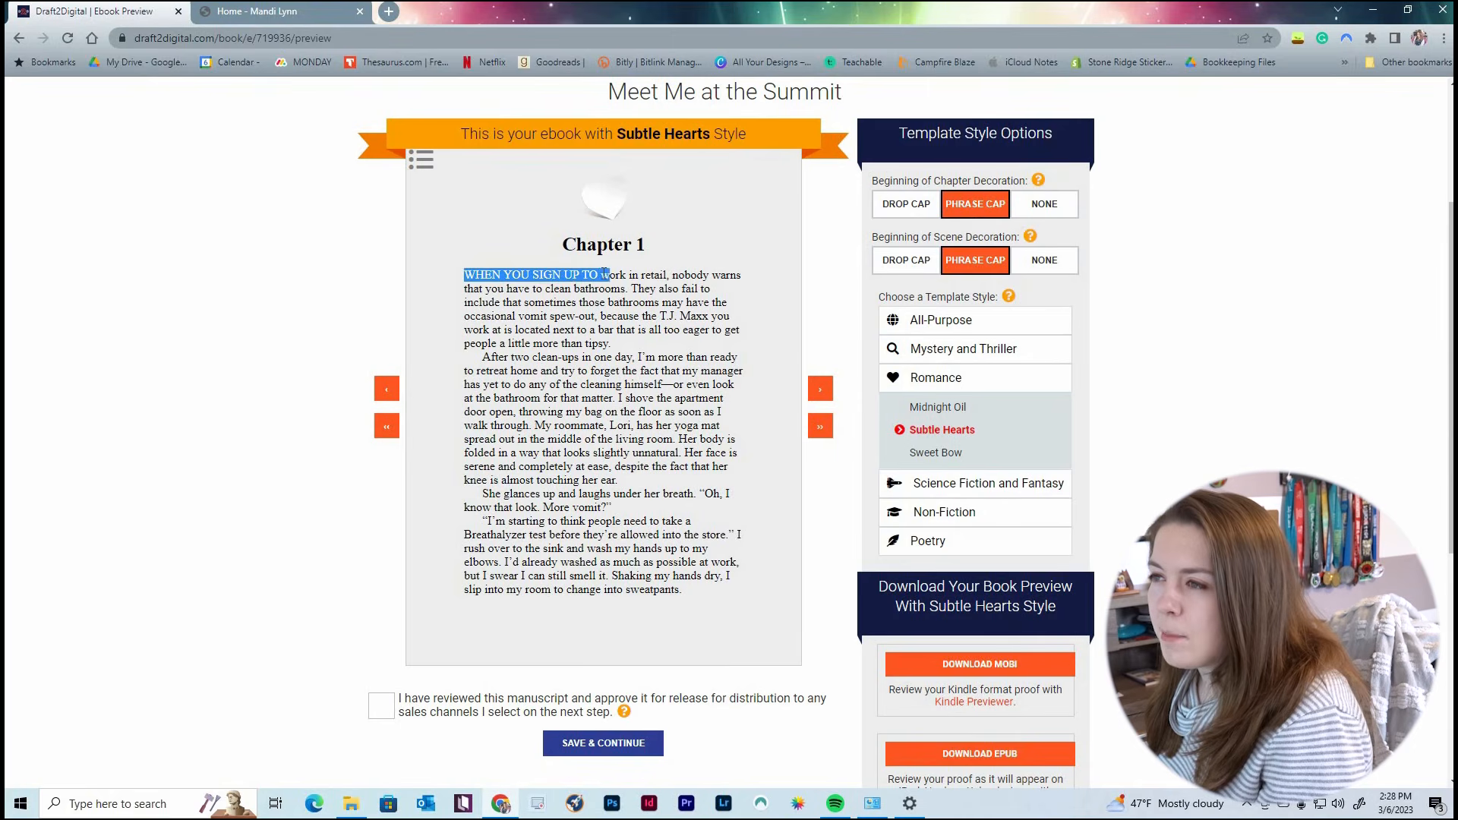
pyautogui.click(1045, 205)
pyautogui.click(467, 275)
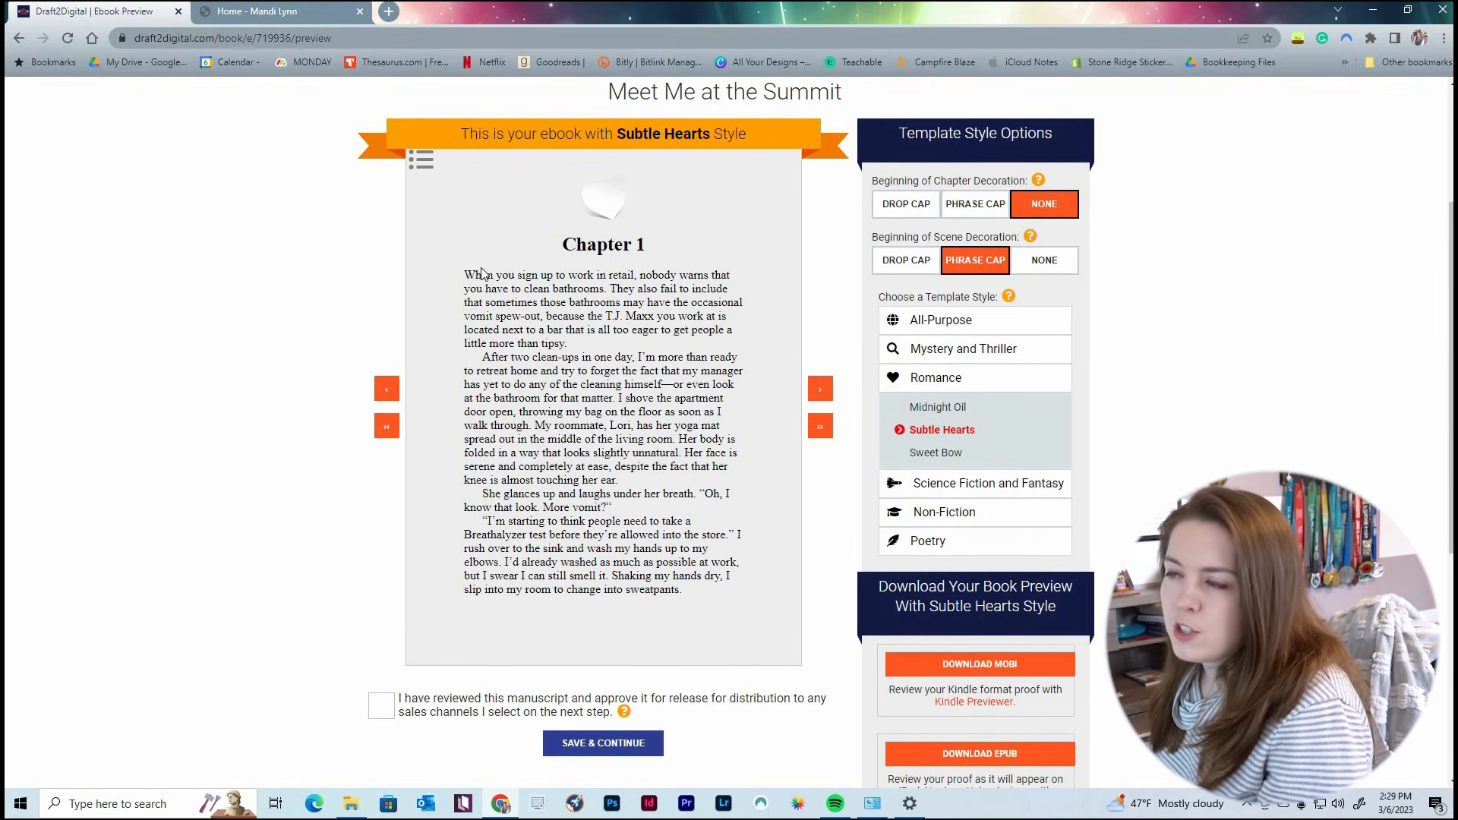
pyautogui.click(910, 209)
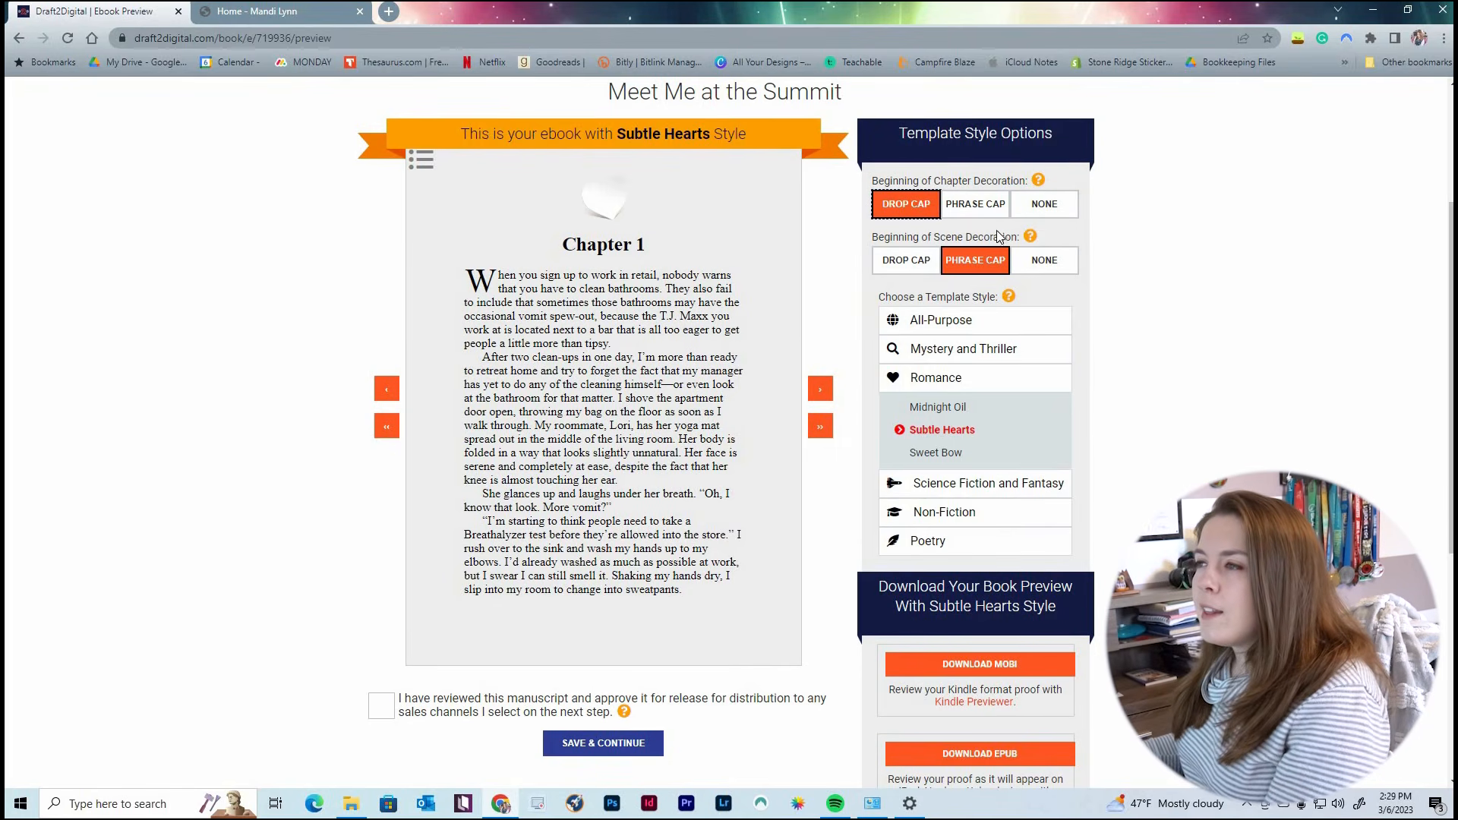
# Move ahead in the preview to Chapter 5 to check how chapter and scene openings are decorated.
pyautogui.click(826, 395)
pyautogui.click(822, 400)
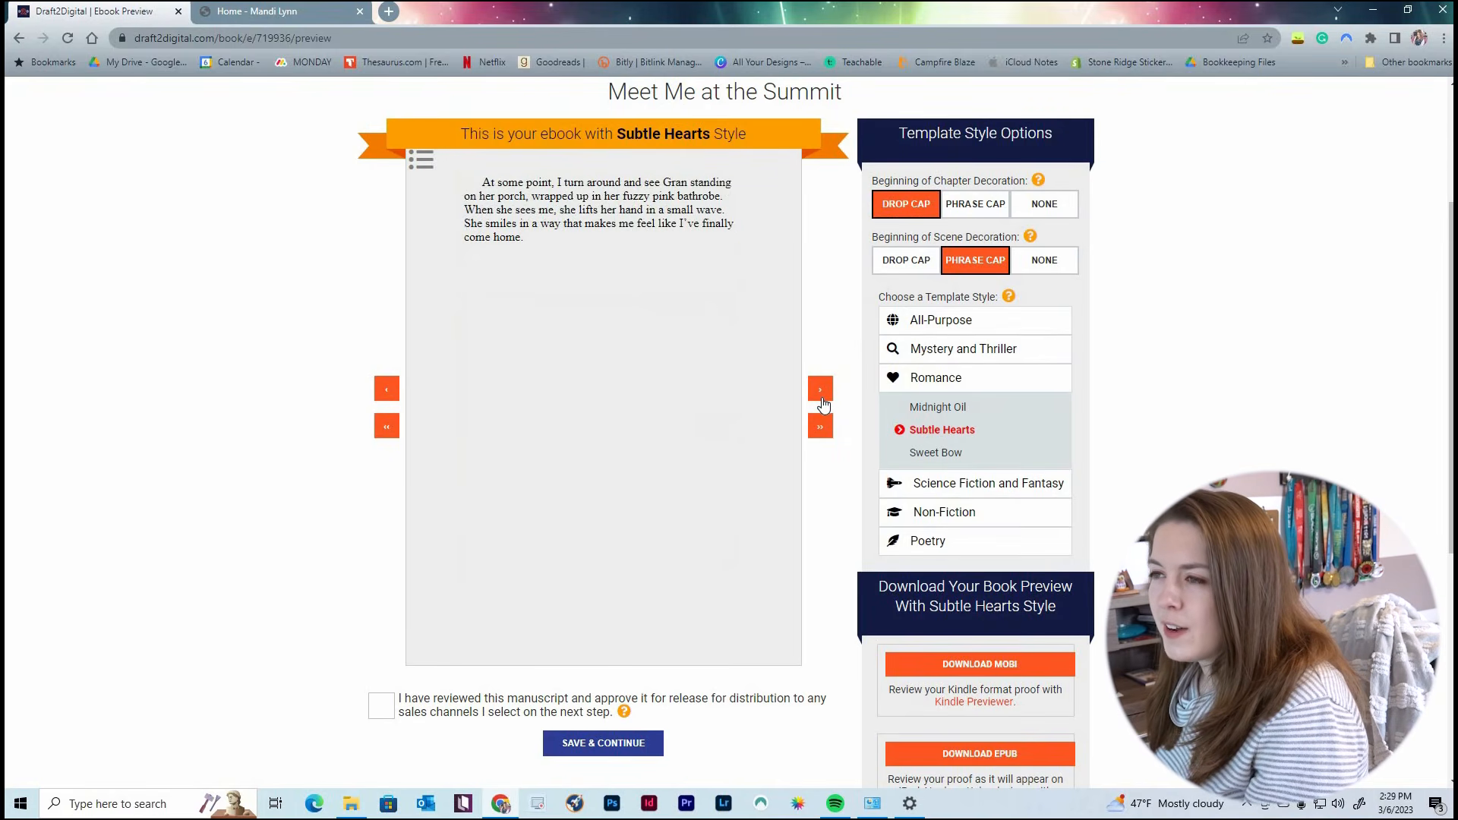
pyautogui.click(821, 399)
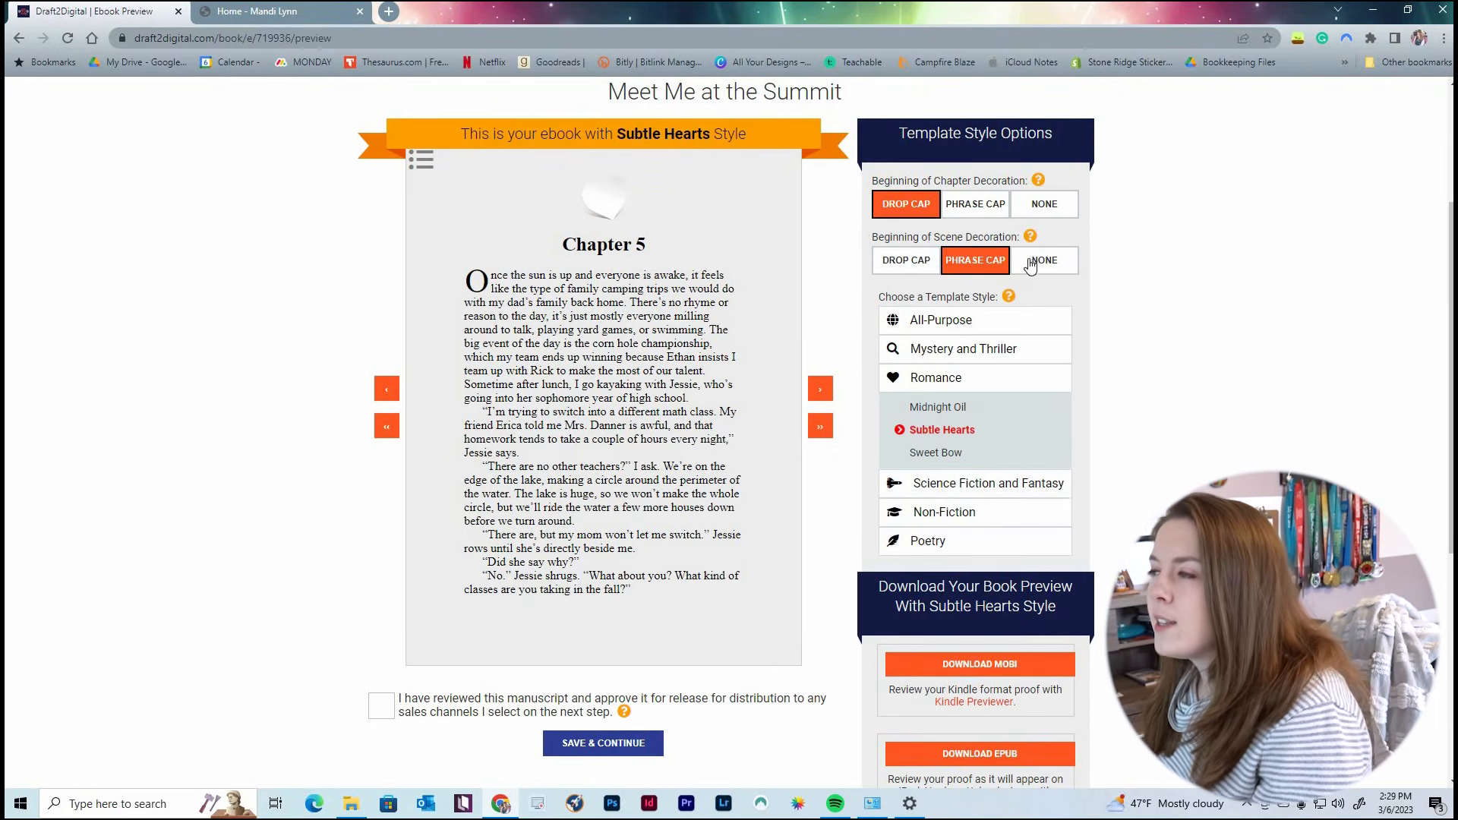
# Approve the reviewed manuscript for distribution, then save and continue to the publishing stage.
pyautogui.scroll(-2, 791, 387)
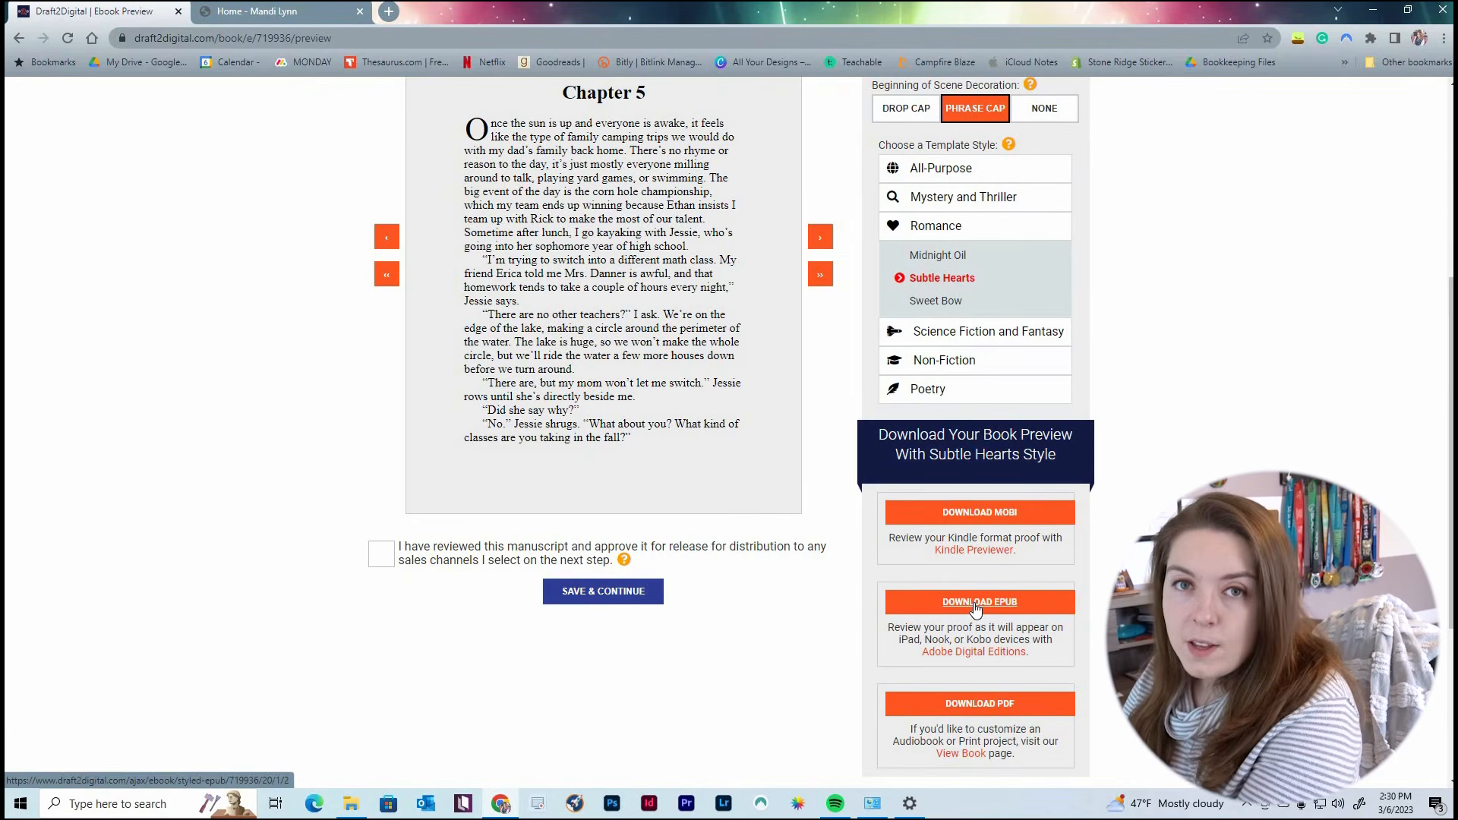
pyautogui.scroll(-1, 1003, 619)
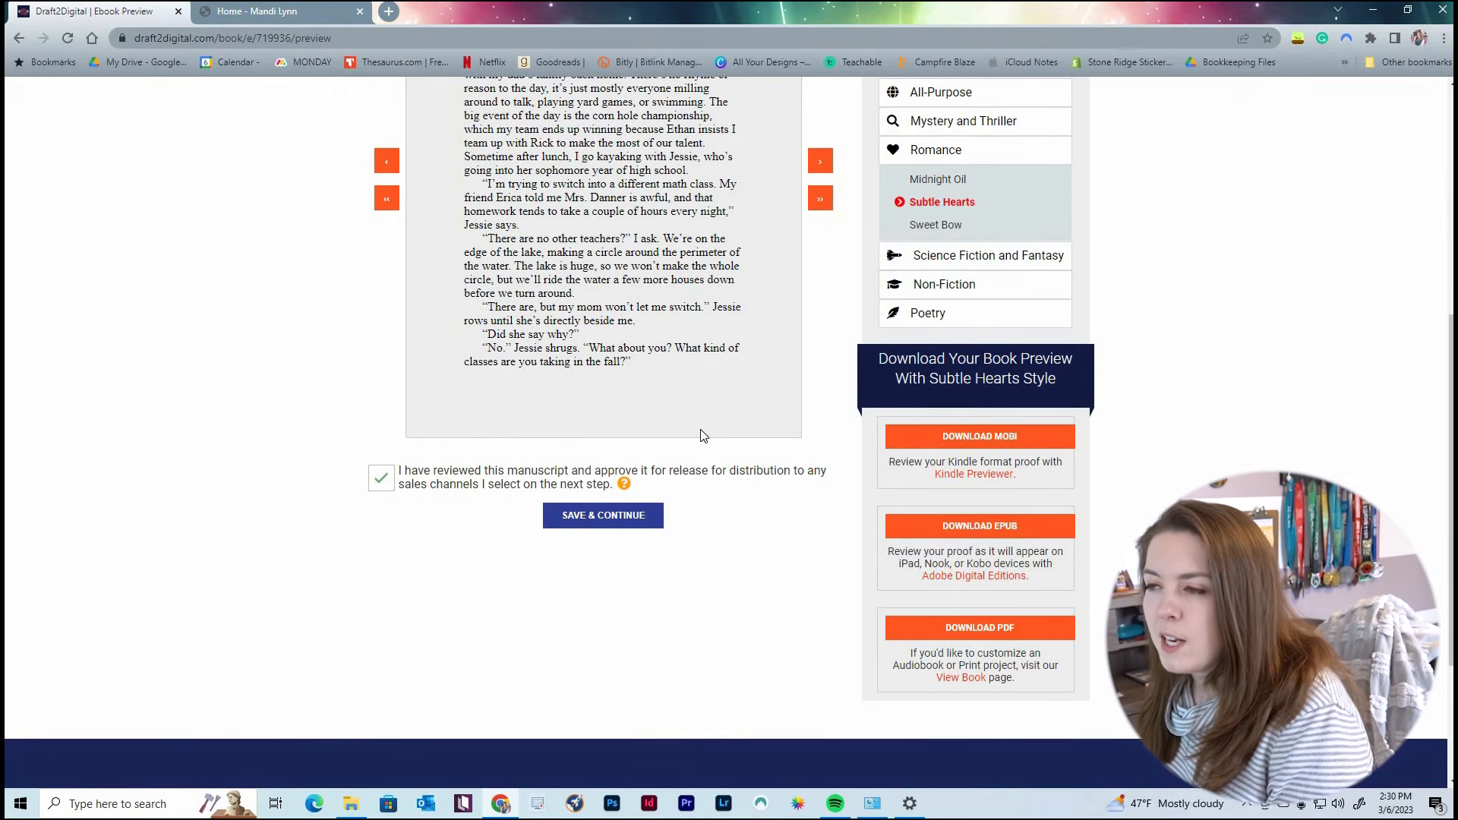
pyautogui.click(632, 517)
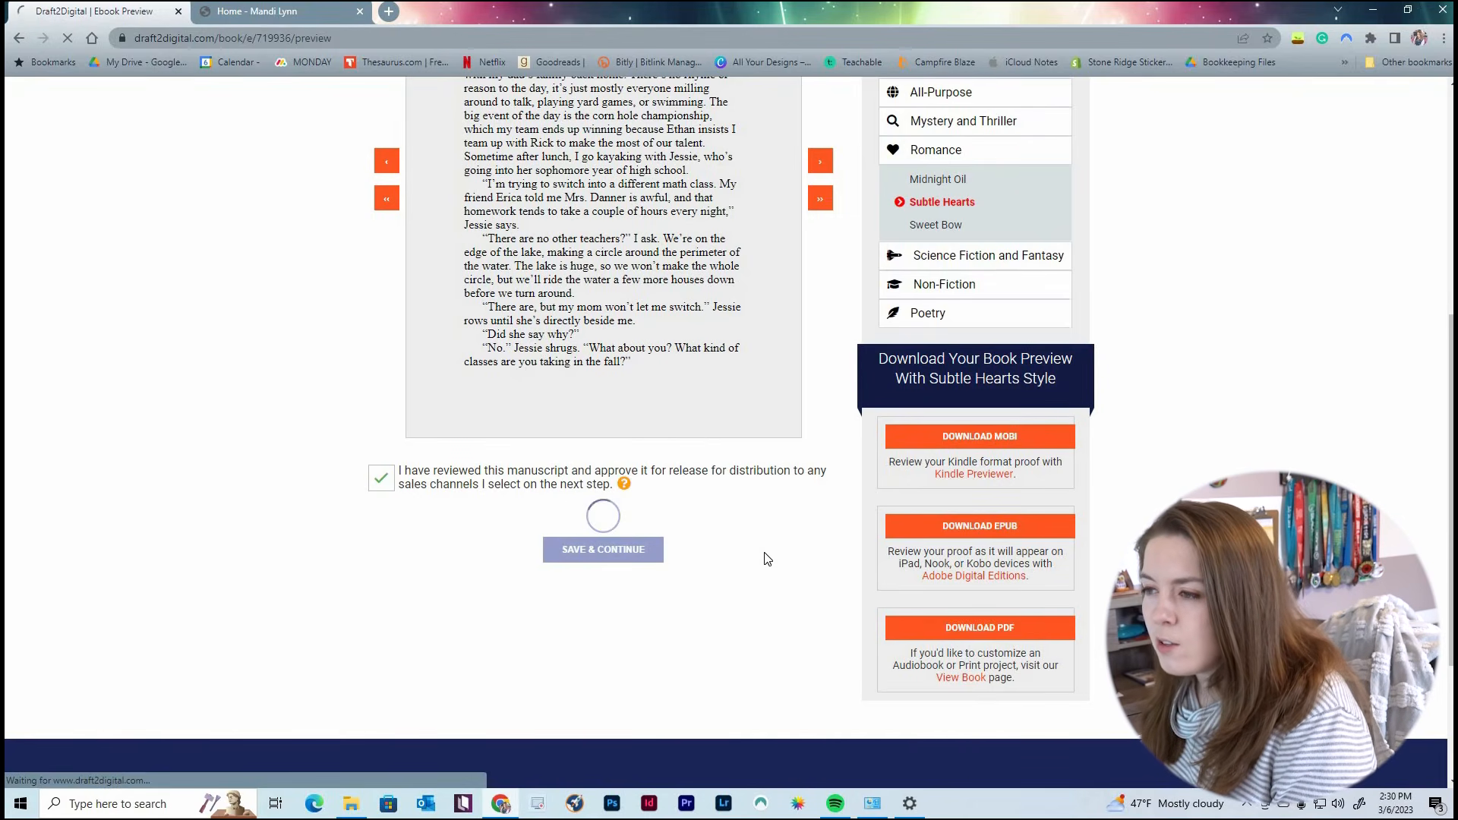
# Enable distribution to the Digital Stores group, from Barnes & Noble through Smashwords, leaving Amazon unselected.
pyautogui.scroll(-6, 574, 364)
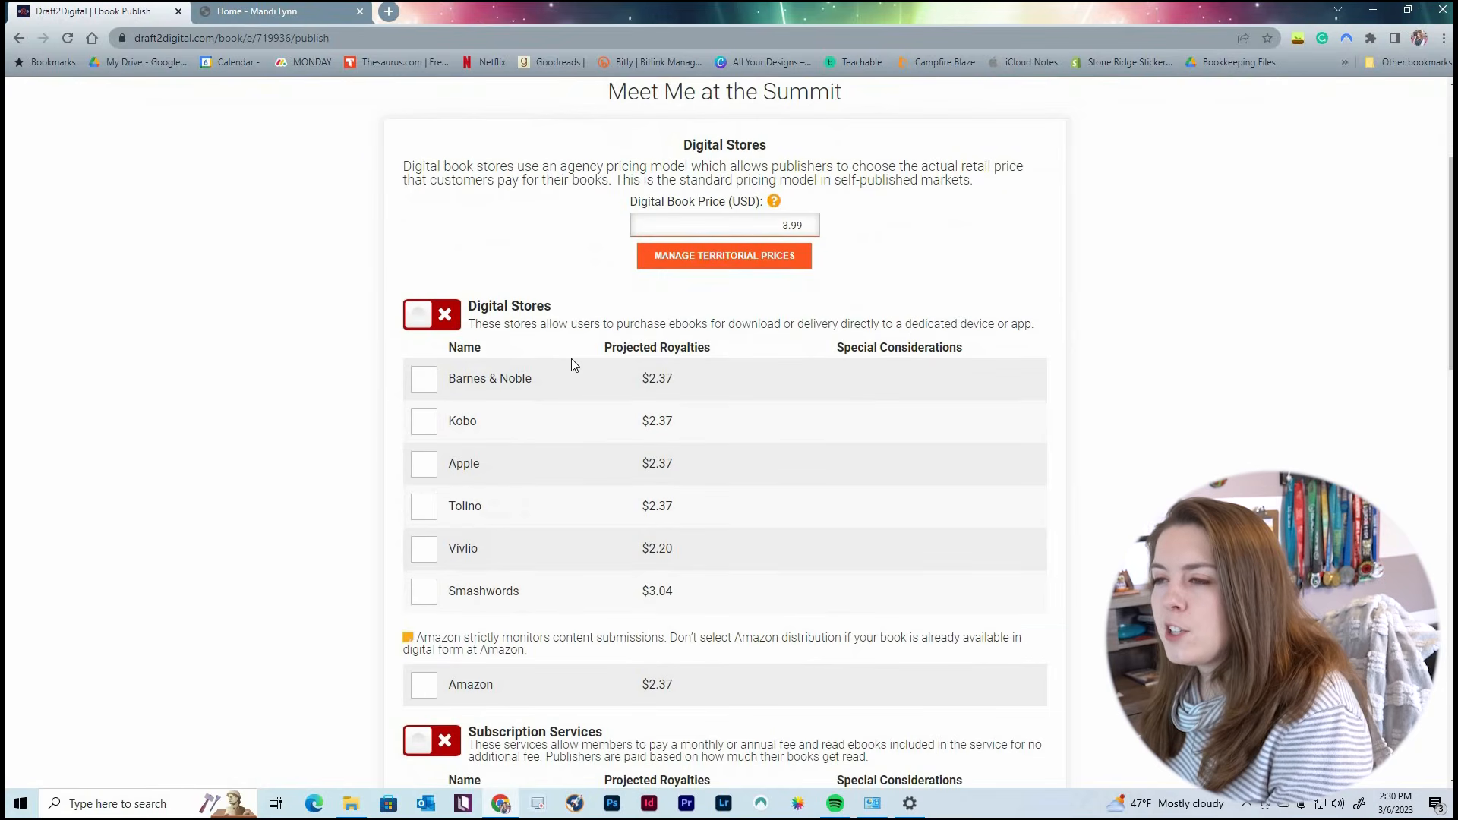
pyautogui.scroll(-1, 689, 418)
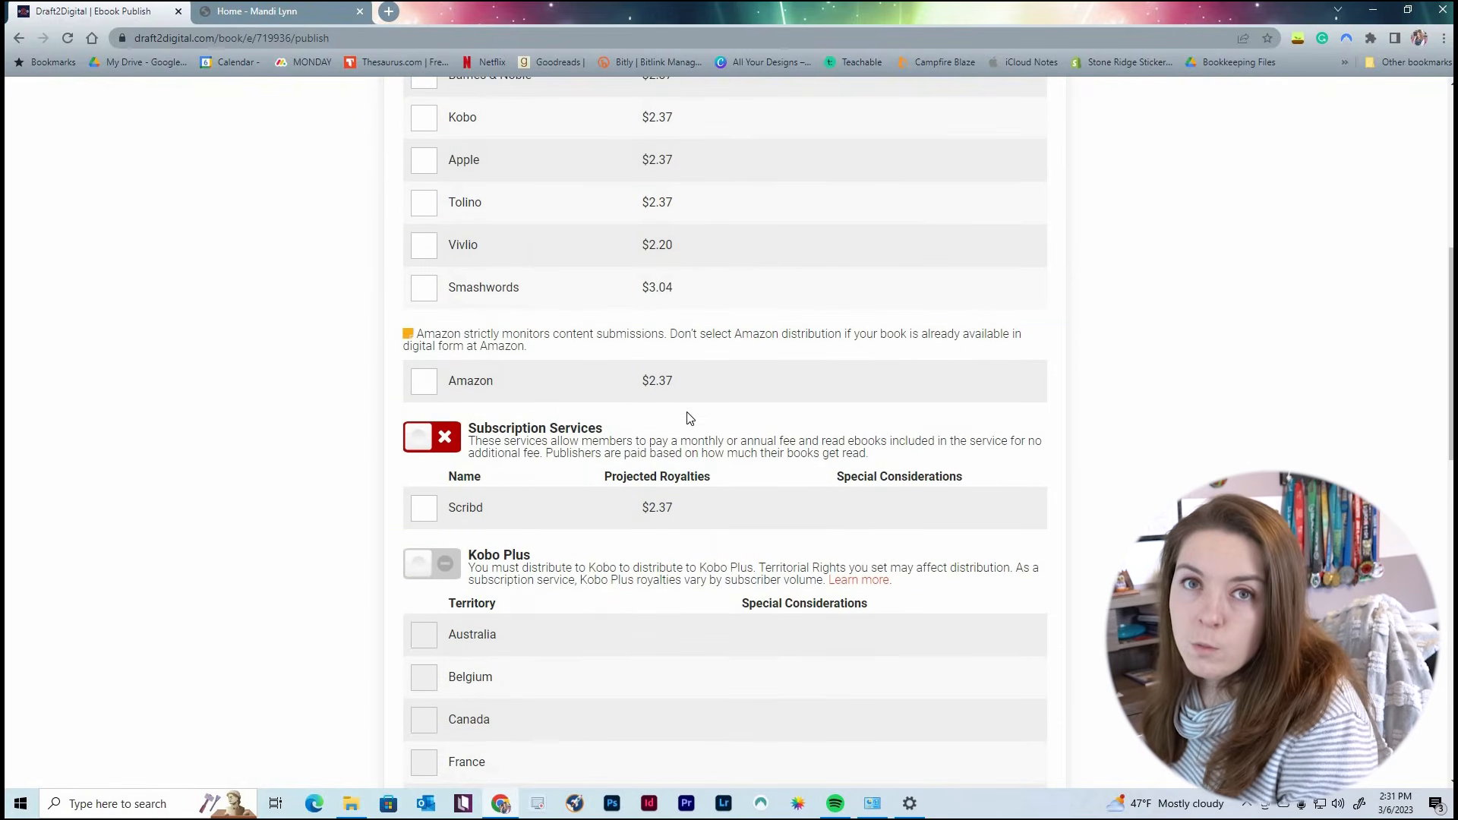
pyautogui.scroll(4, 865, 459)
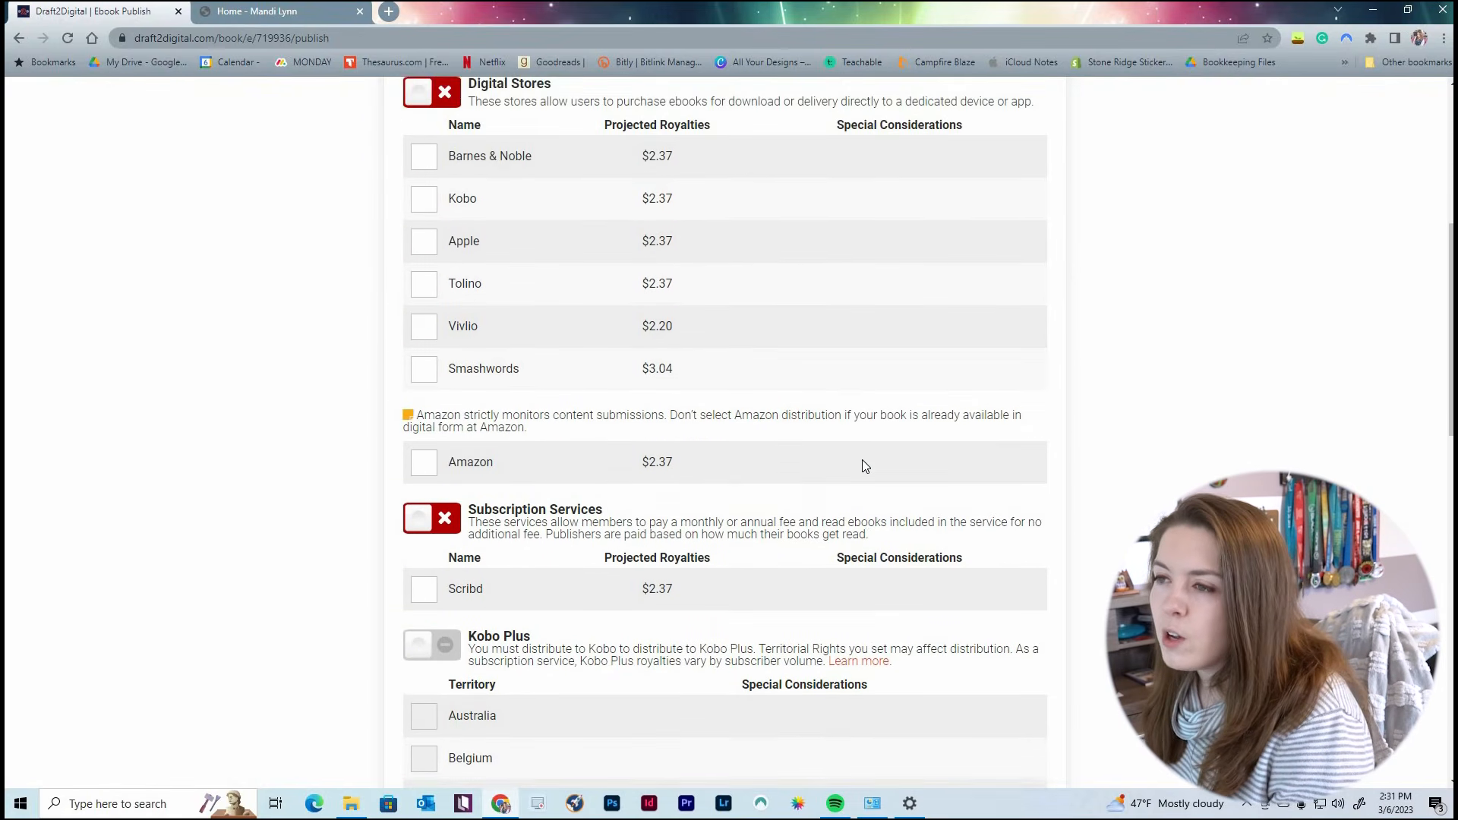
pyautogui.click(444, 318)
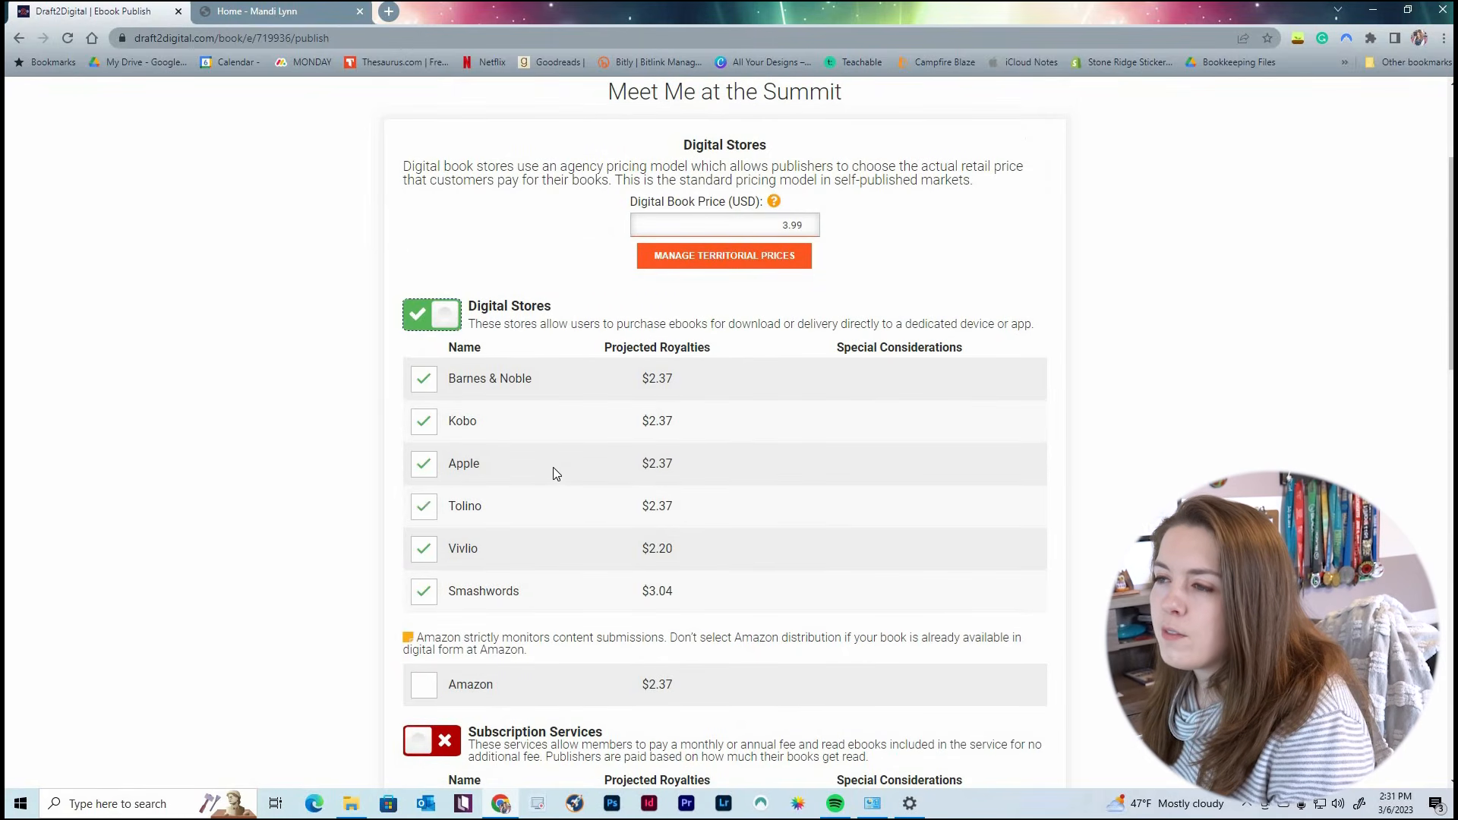
# Enable distribution to the Scribd subscription service and to Kobo Plus in all its territories.
pyautogui.scroll(-4, 552, 467)
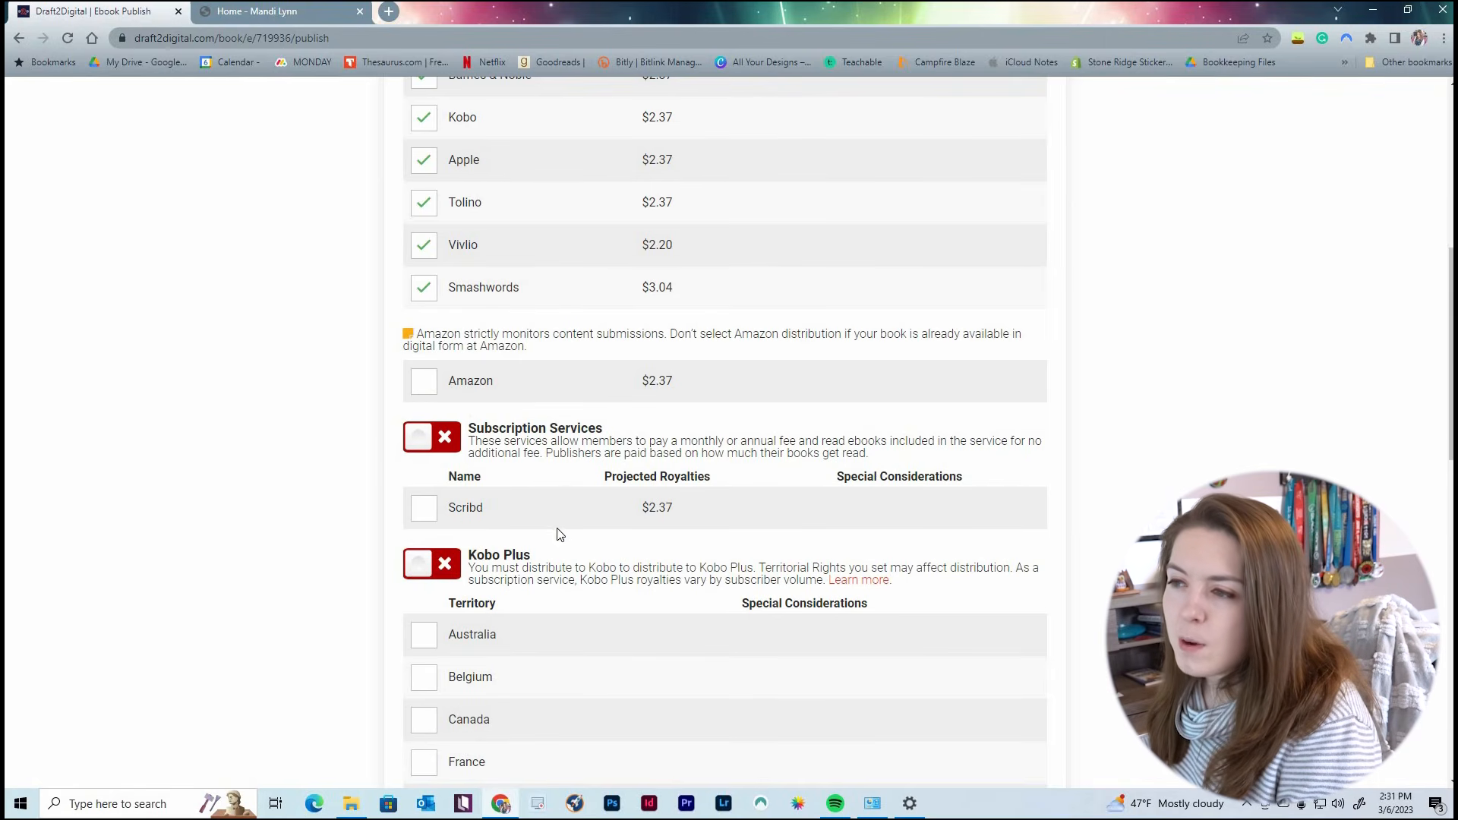
pyautogui.scroll(-2, 559, 534)
pyautogui.click(419, 361)
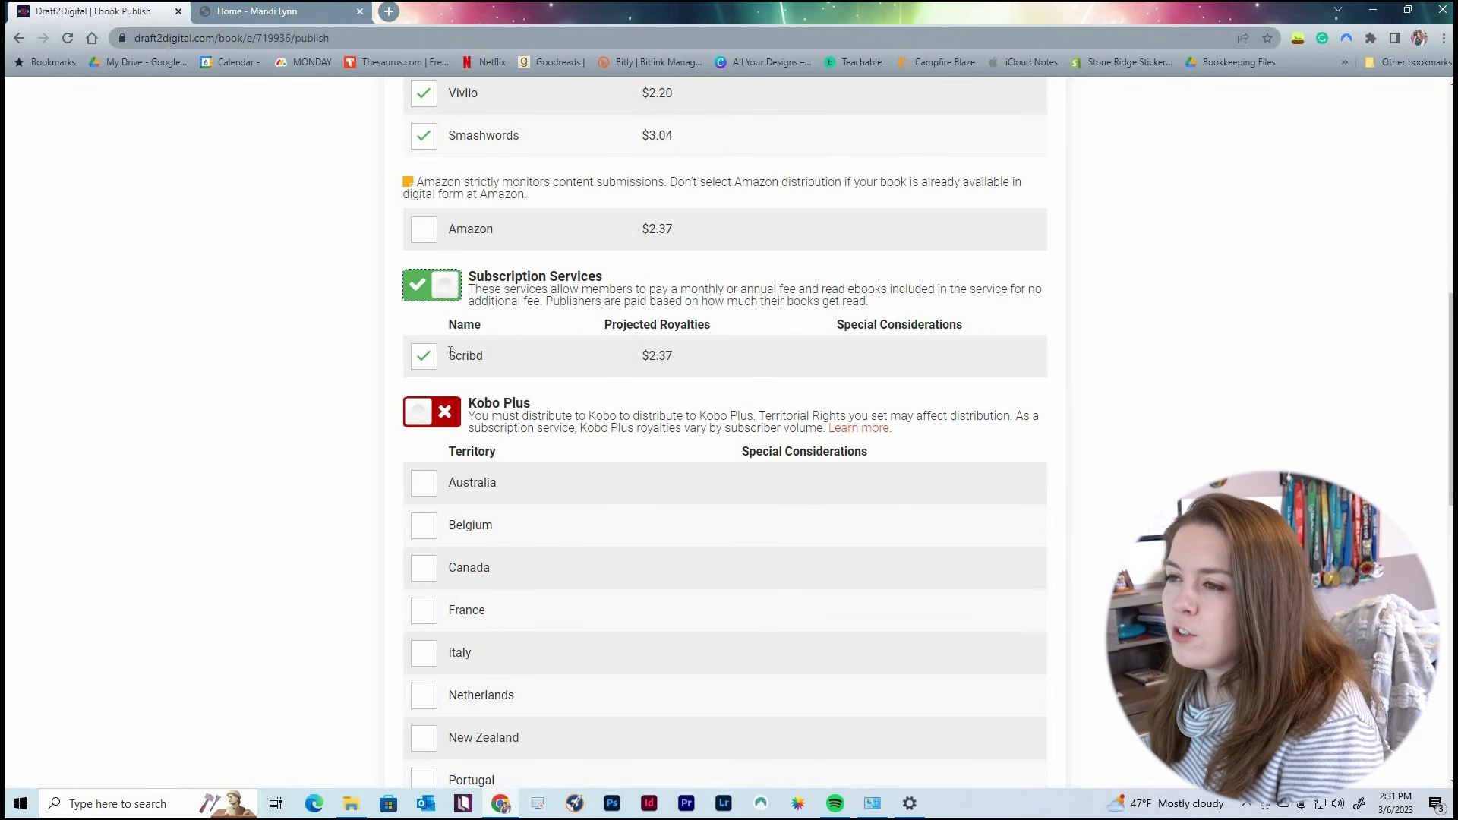
pyautogui.click(432, 411)
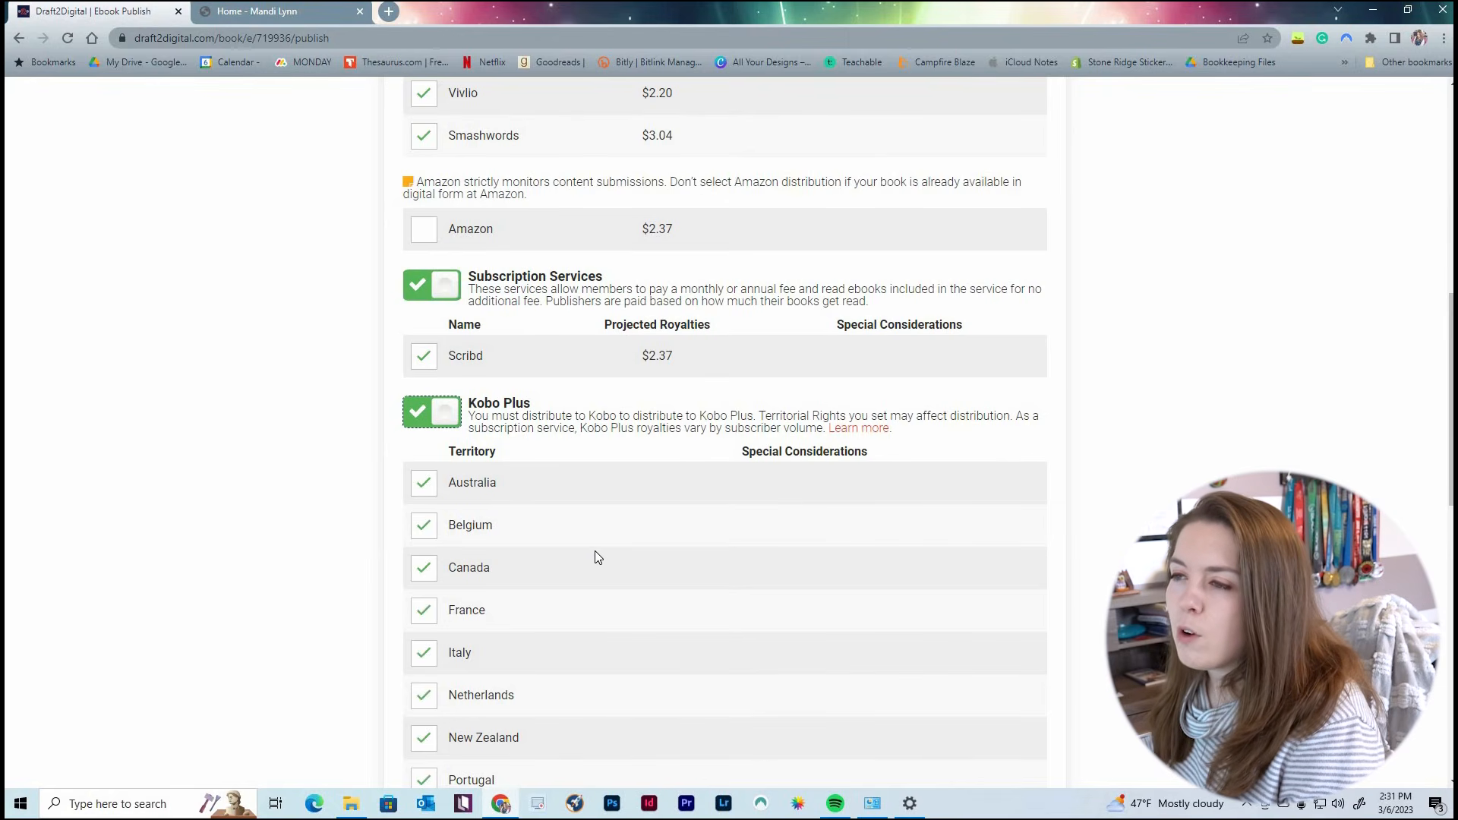
# Enable all Library Services for the ebook and review the library price and the selected distribution channels.
pyautogui.scroll(-2, 595, 552)
pyautogui.scroll(-5, 595, 562)
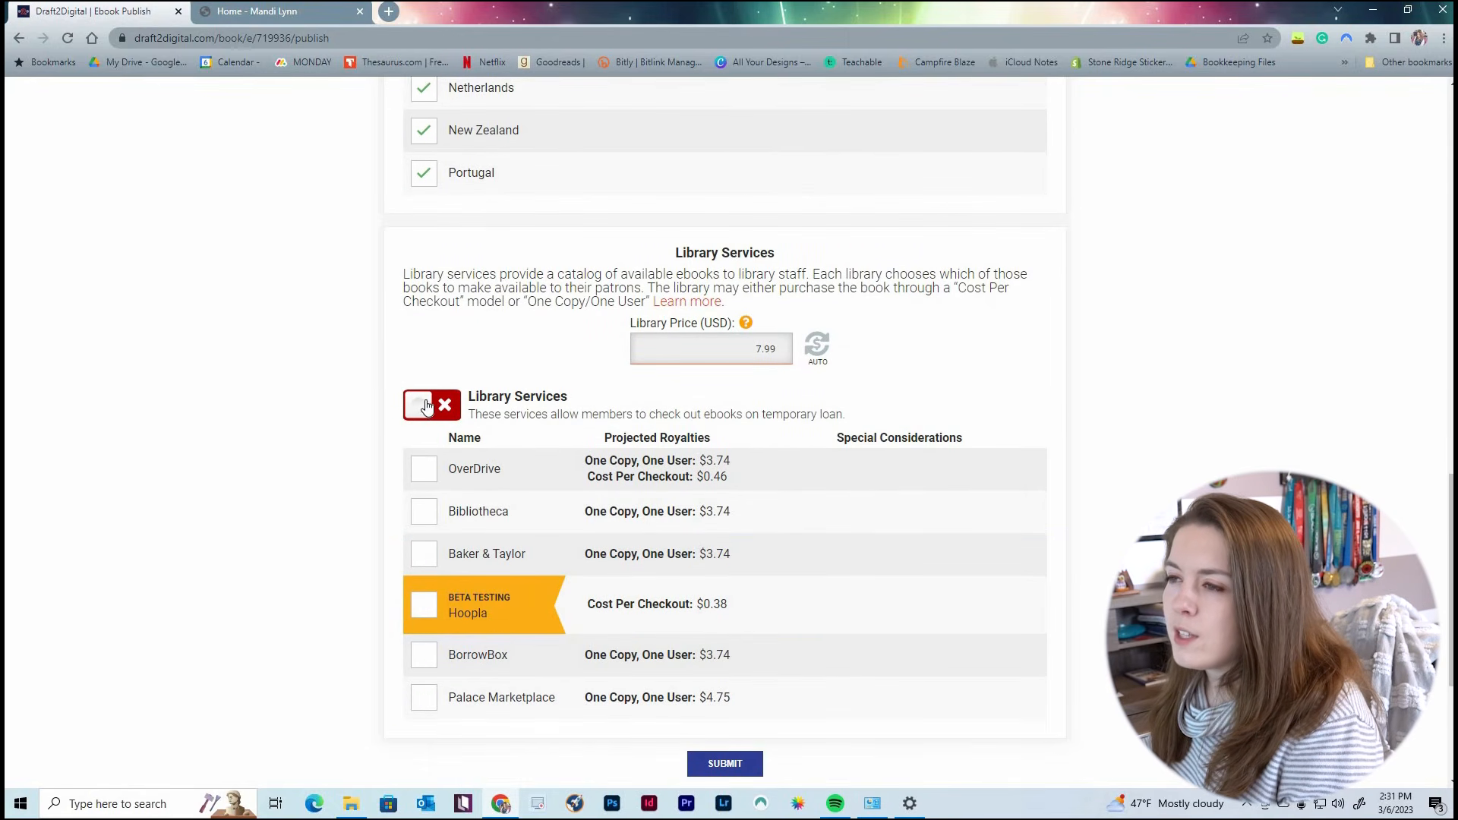
pyautogui.click(428, 406)
pyautogui.scroll(-4, 668, 545)
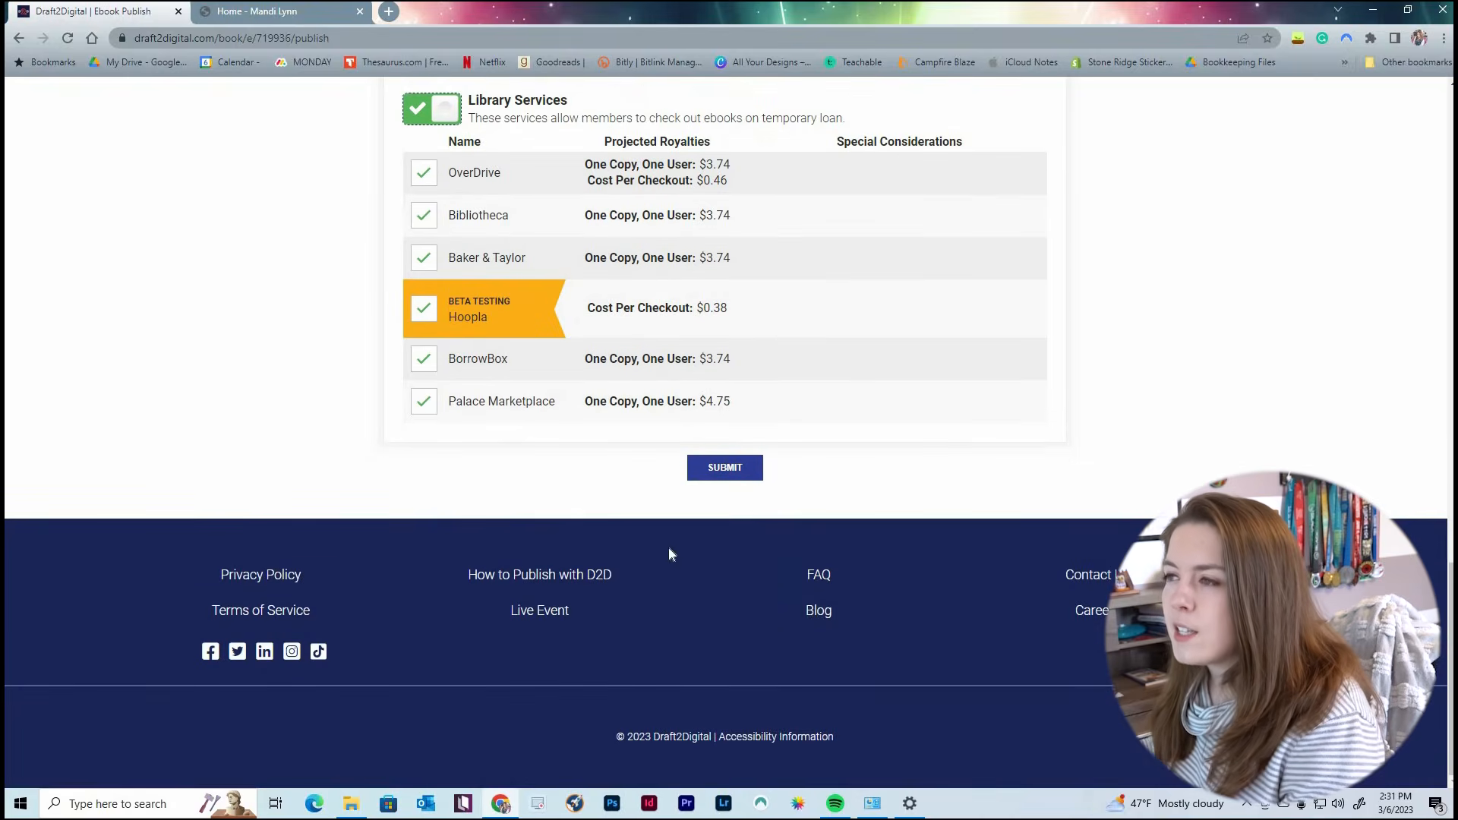
pyautogui.scroll(4, 725, 335)
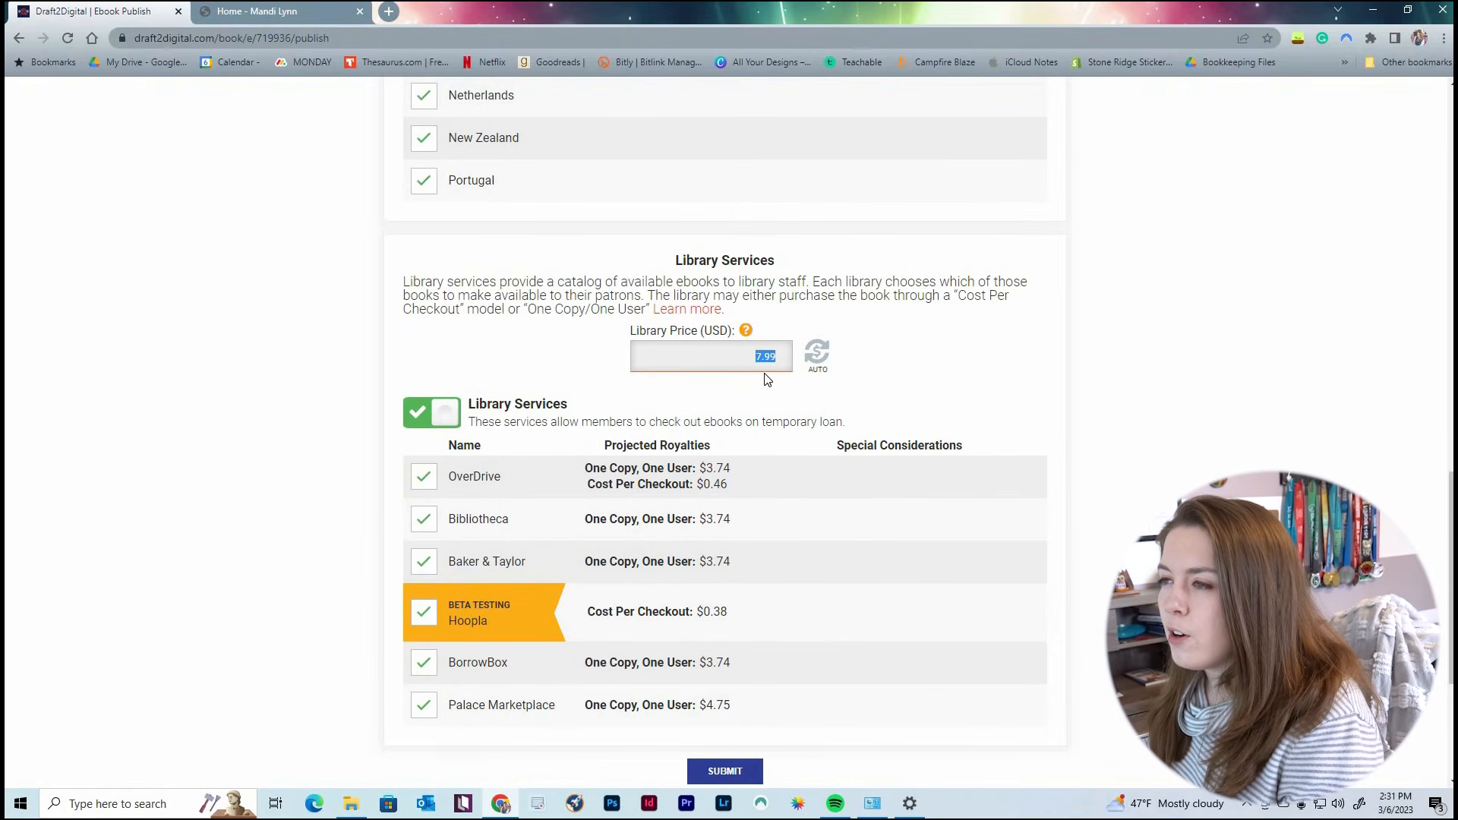
pyautogui.scroll(15, 783, 391)
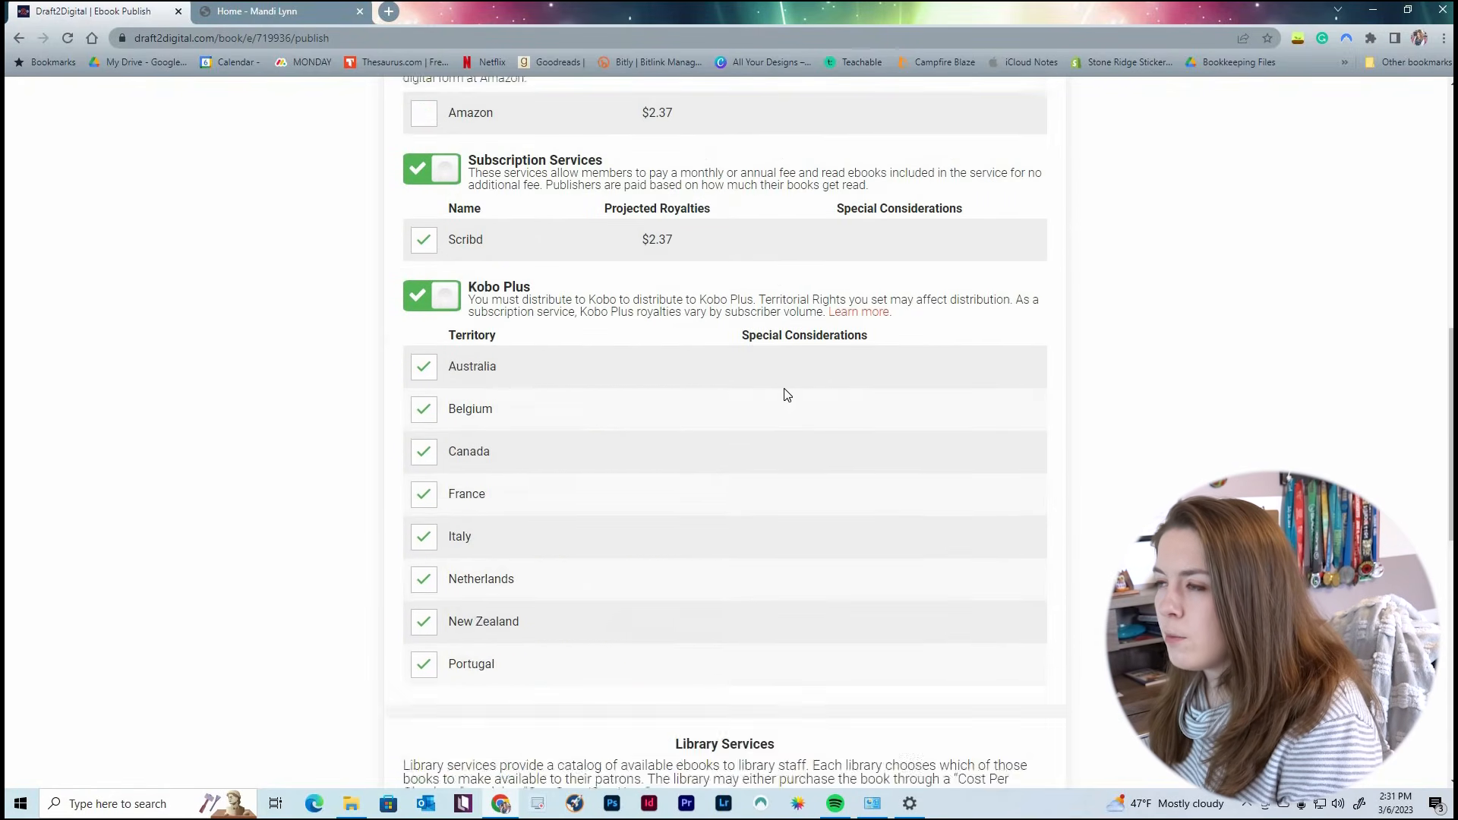
pyautogui.scroll(-3, 775, 403)
pyautogui.scroll(-12, 772, 404)
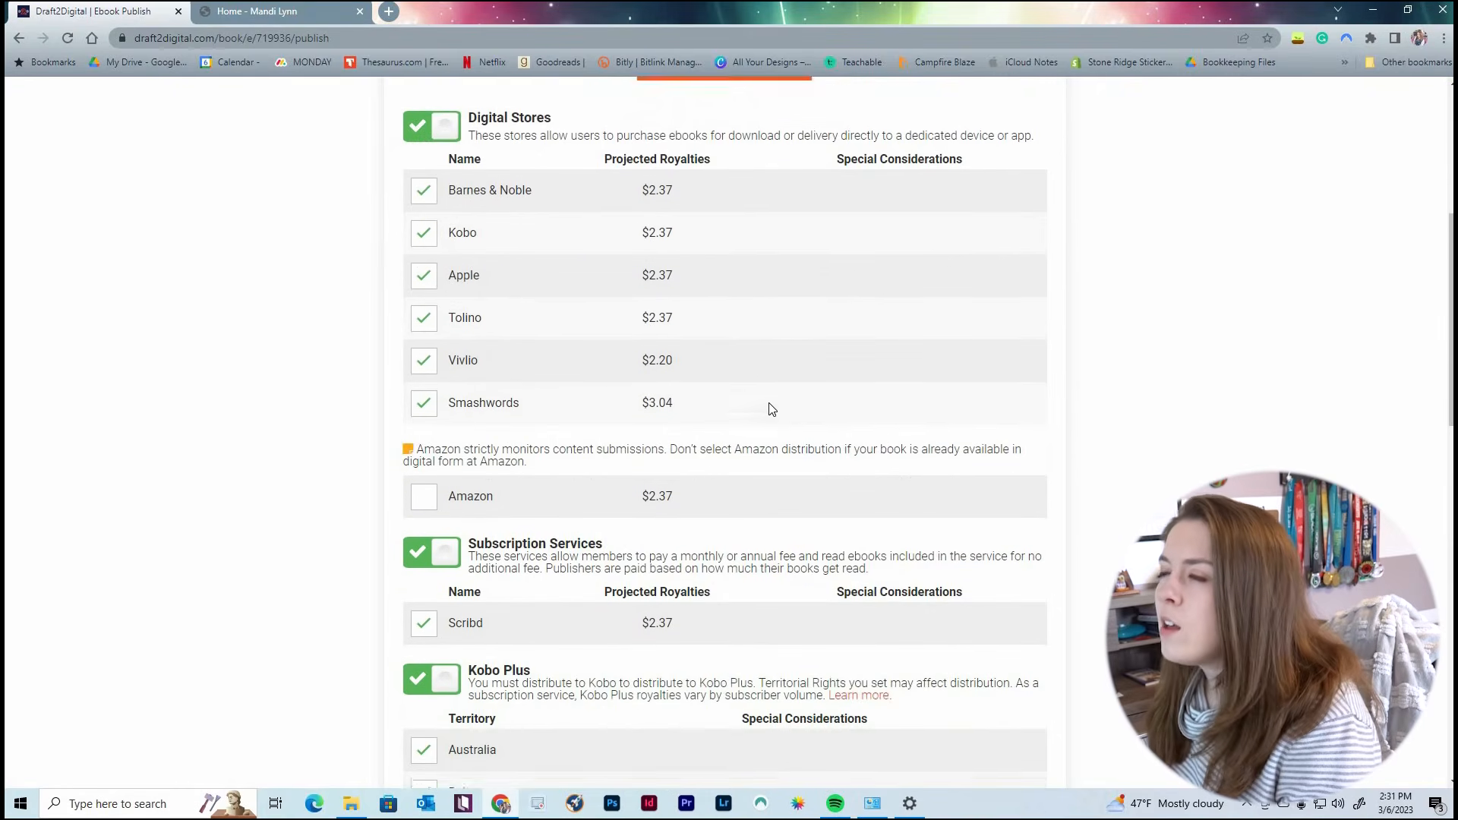
pyautogui.scroll(-5, 763, 408)
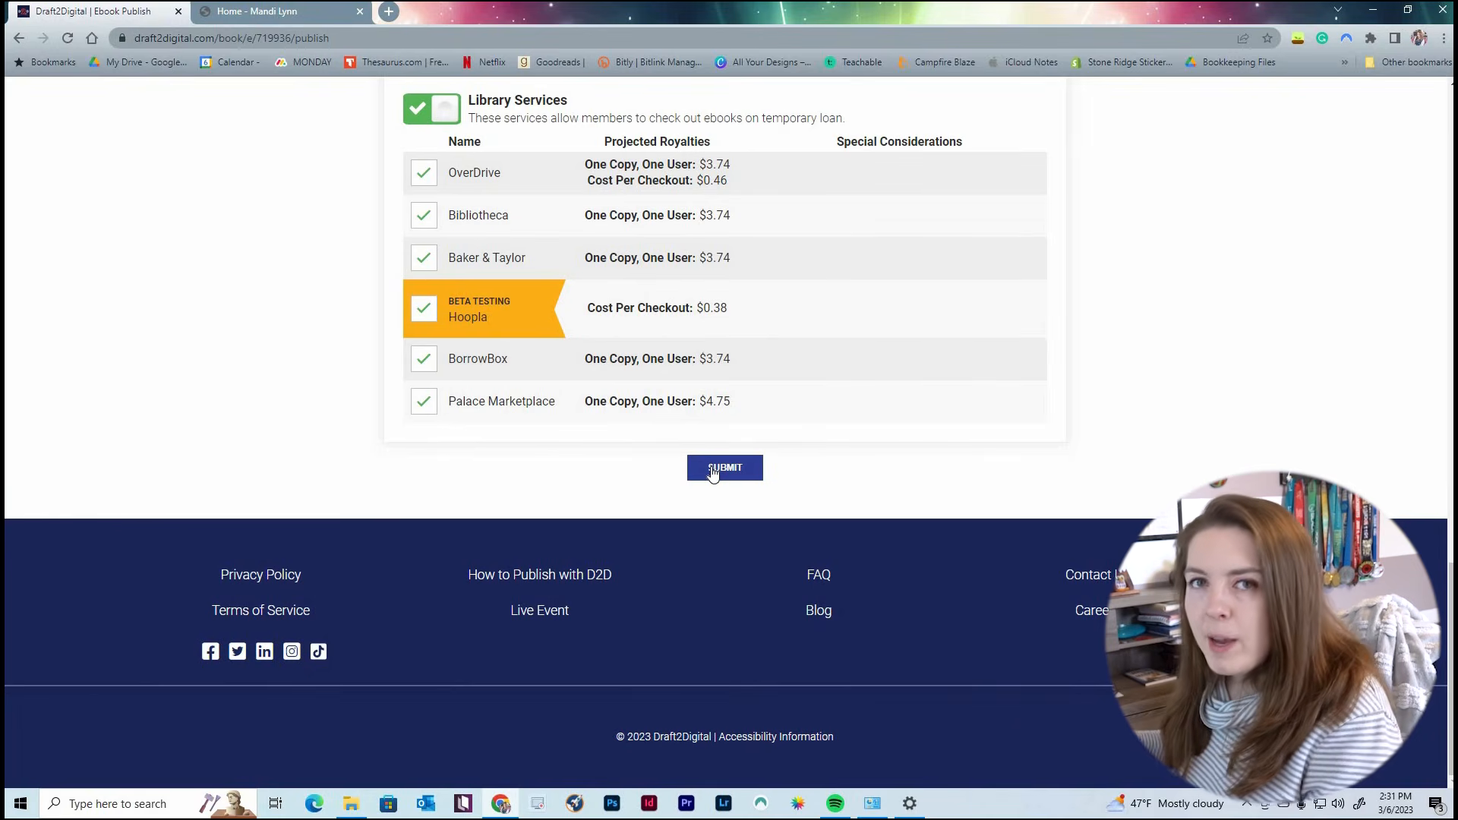
# Return to the ebook's preview stage and find the EPUB download of the book in Subtle Hearts style.
pyautogui.scroll(20, 703, 275)
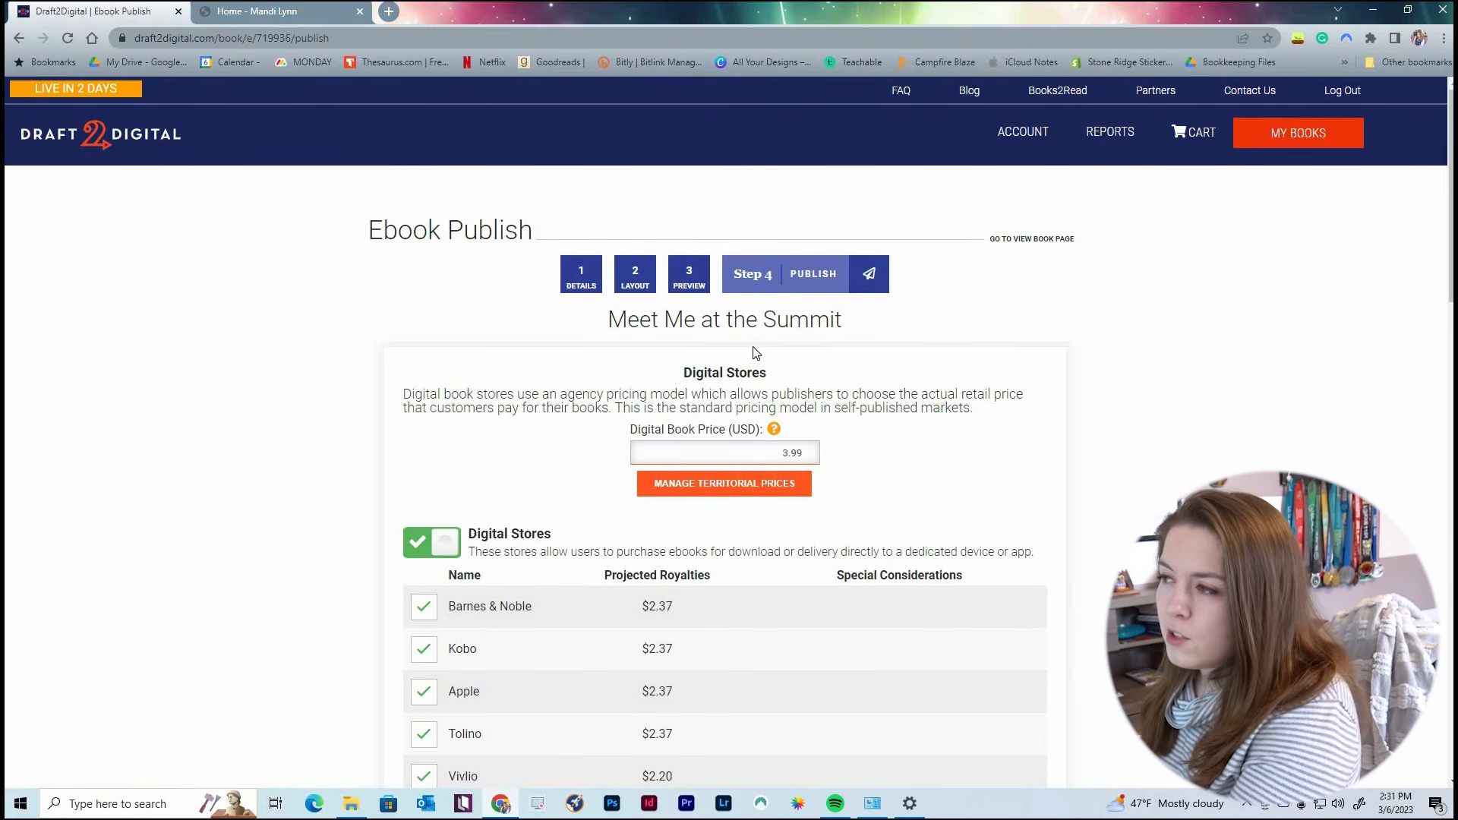
pyautogui.click(683, 278)
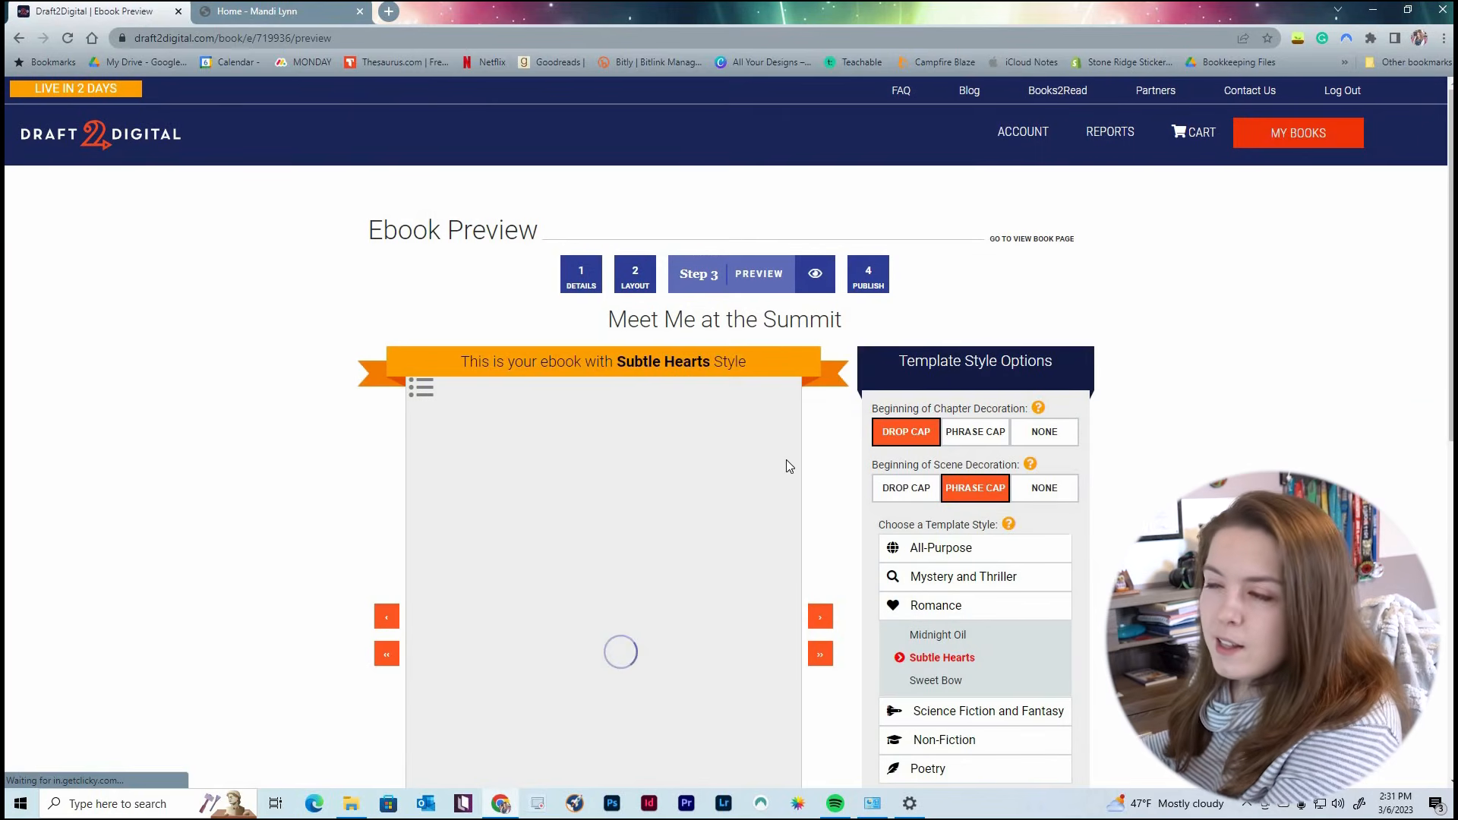
pyautogui.scroll(-8, 872, 366)
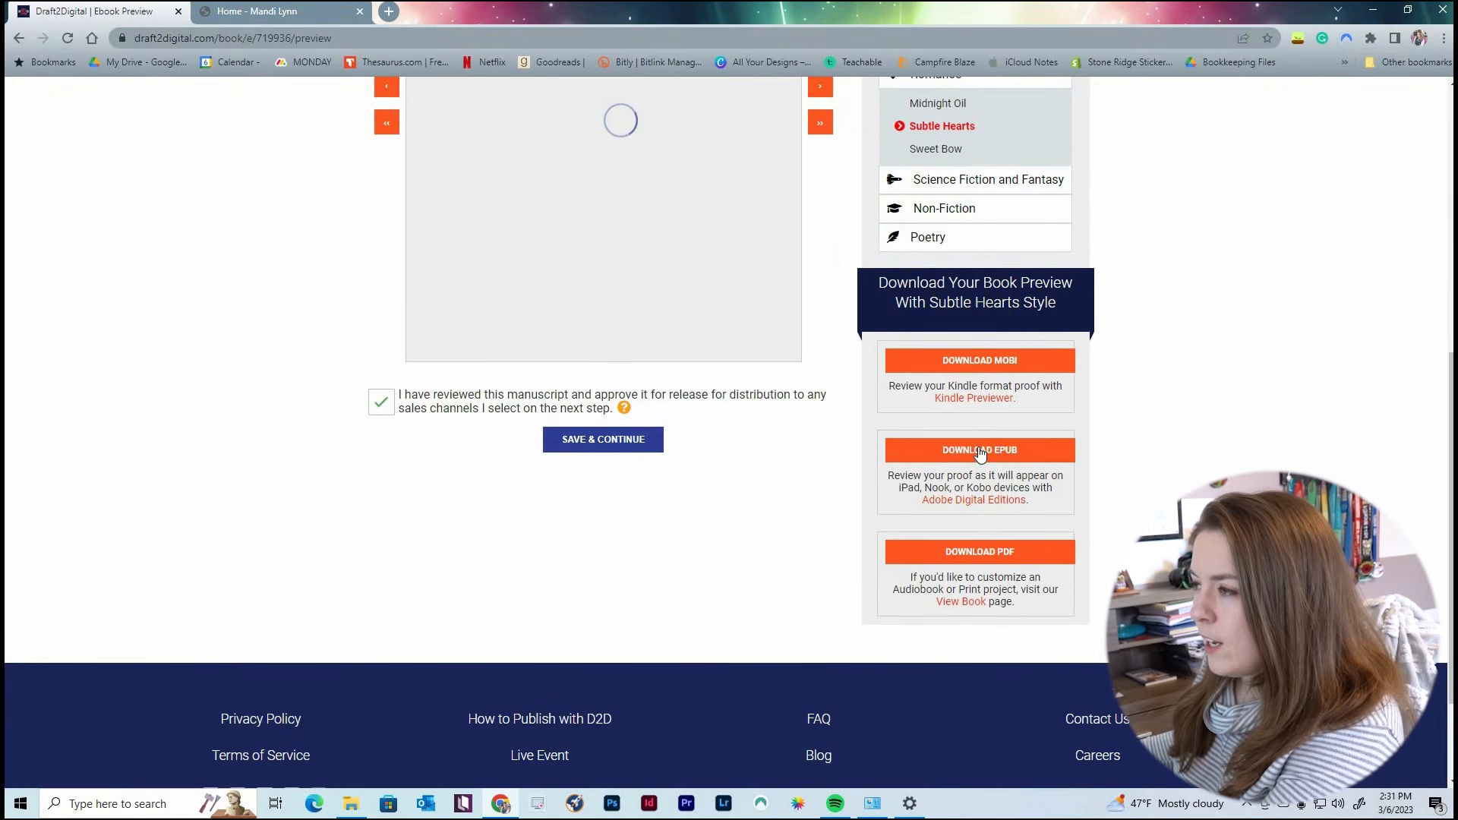